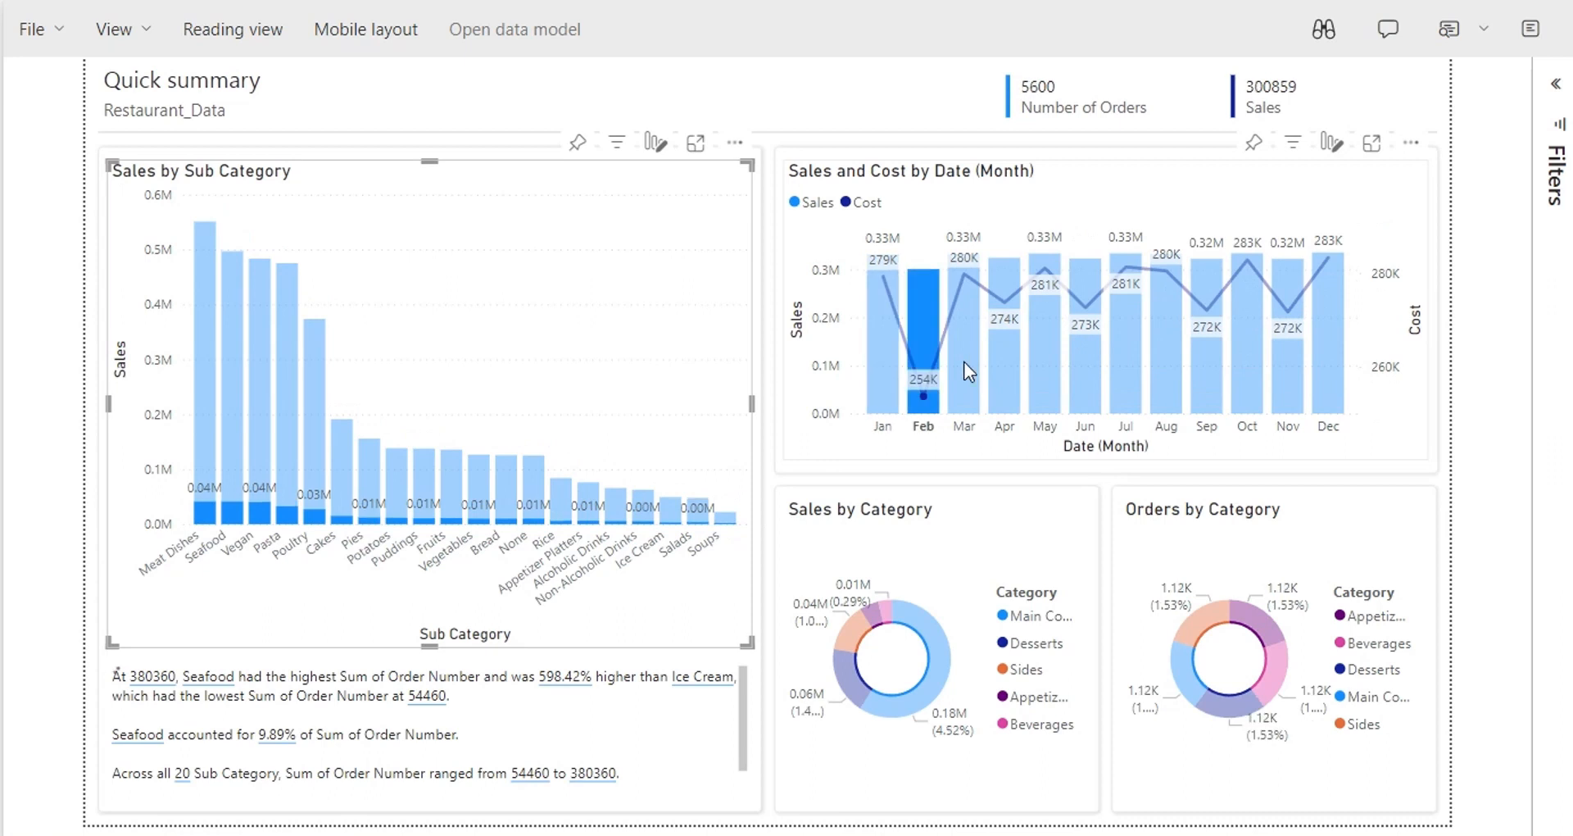
# Step: Cross-filter the report by each month in turn, ending with December
pyautogui.click(964, 362)
pyautogui.click(997, 361)
pyautogui.click(1045, 363)
pyautogui.click(1094, 378)
pyautogui.click(1127, 374)
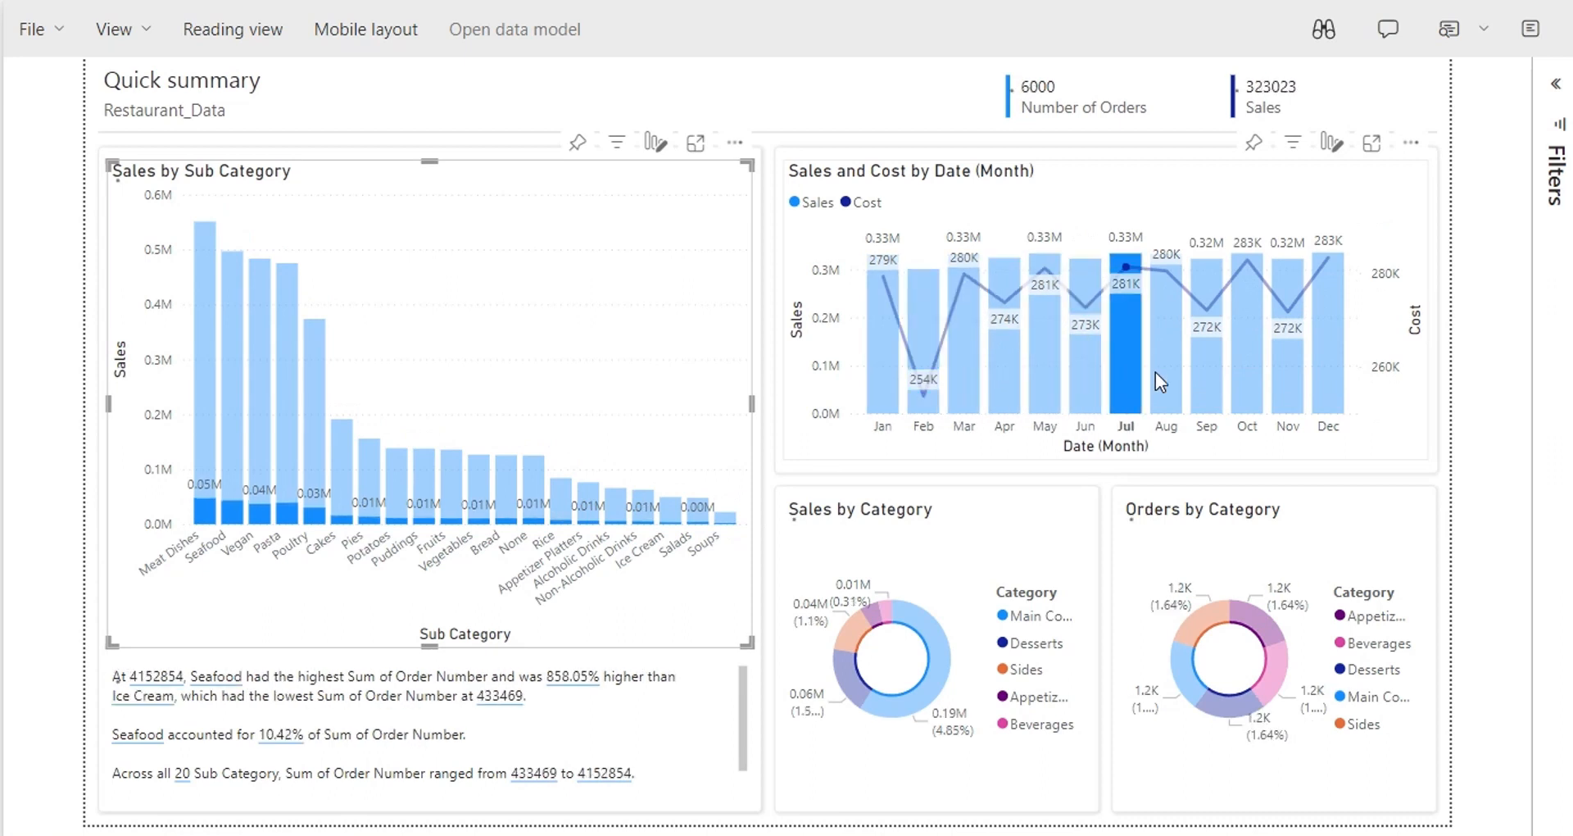
pyautogui.click(1162, 372)
pyautogui.click(1207, 366)
pyautogui.click(1247, 365)
pyautogui.click(1288, 367)
pyautogui.click(1322, 371)
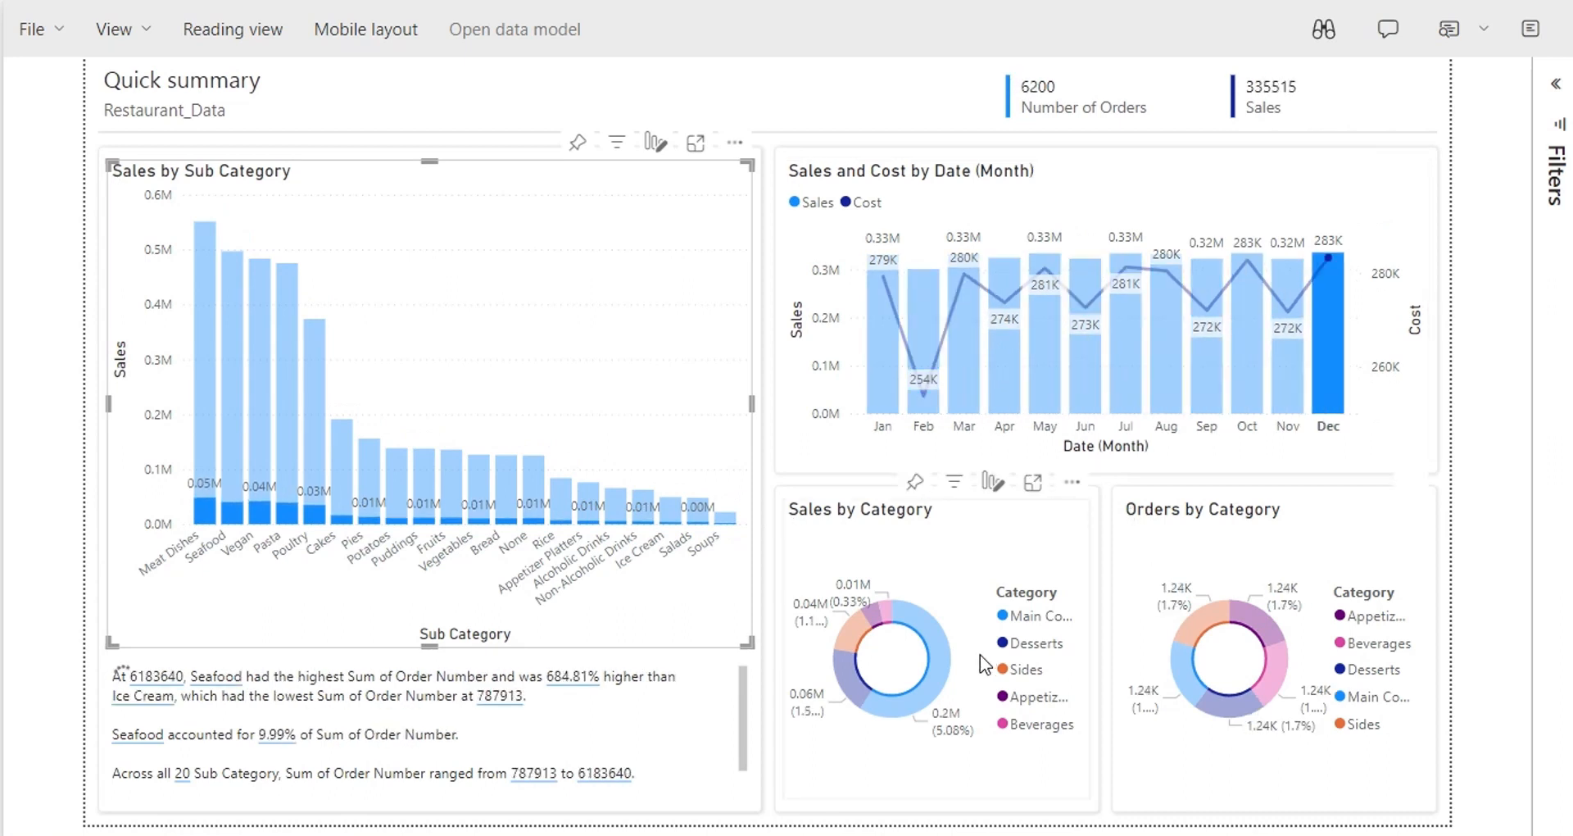
# Step: Cross-filter by Main Course, Desserts, Appetizers and Beverages sales slices, then clear the filter
pyautogui.click(866, 682)
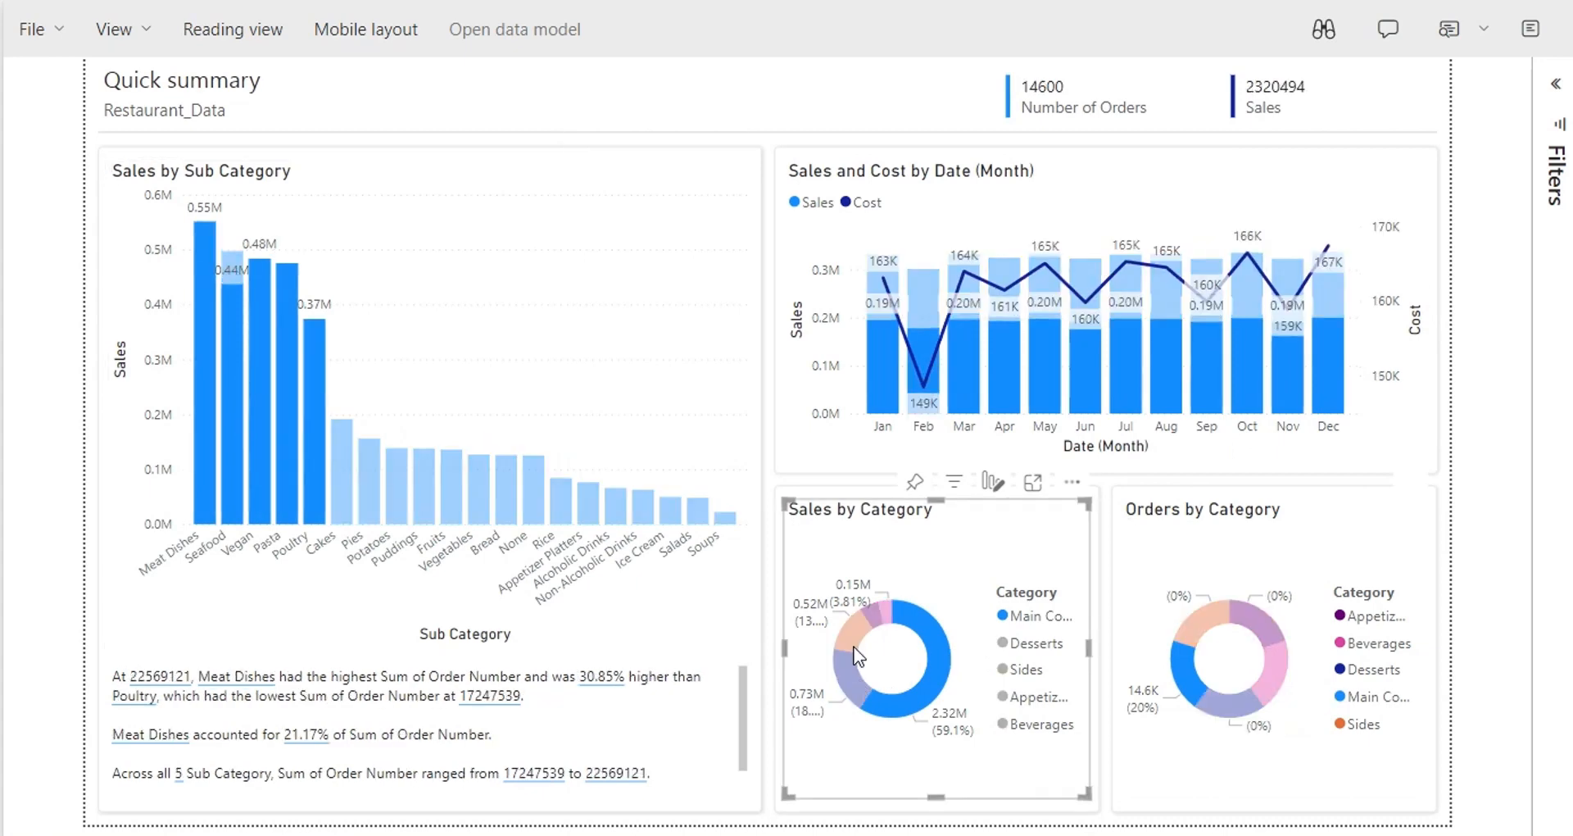
pyautogui.click(849, 674)
pyautogui.click(872, 615)
pyautogui.click(884, 606)
pyautogui.click(884, 605)
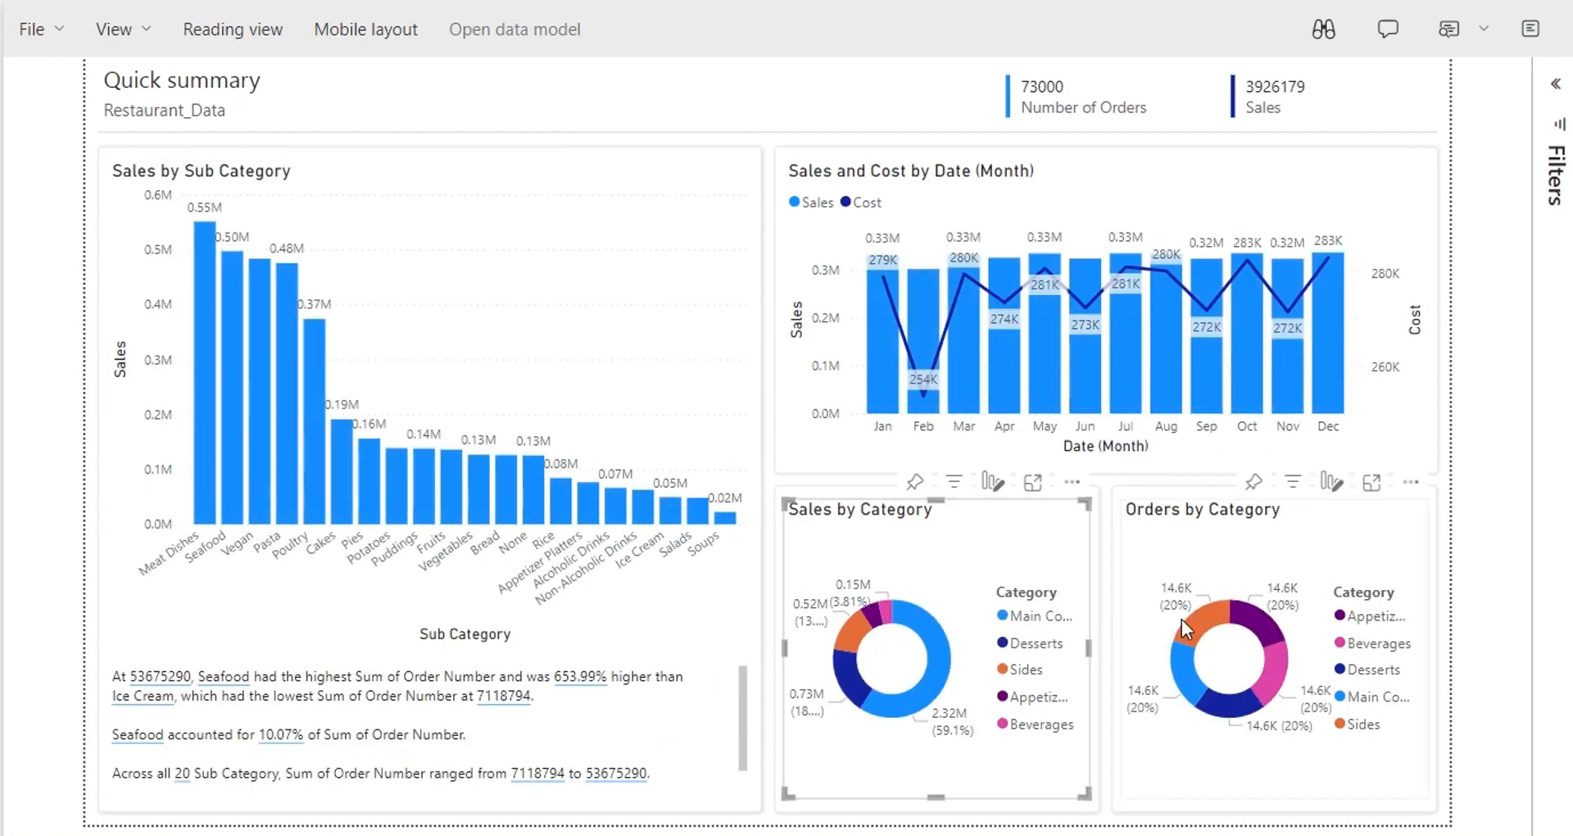
# Step: Cross-filter by each Orders by Category slice, then clear it to show unfiltered totals
pyautogui.click(1242, 613)
pyautogui.click(1262, 668)
pyautogui.click(1246, 698)
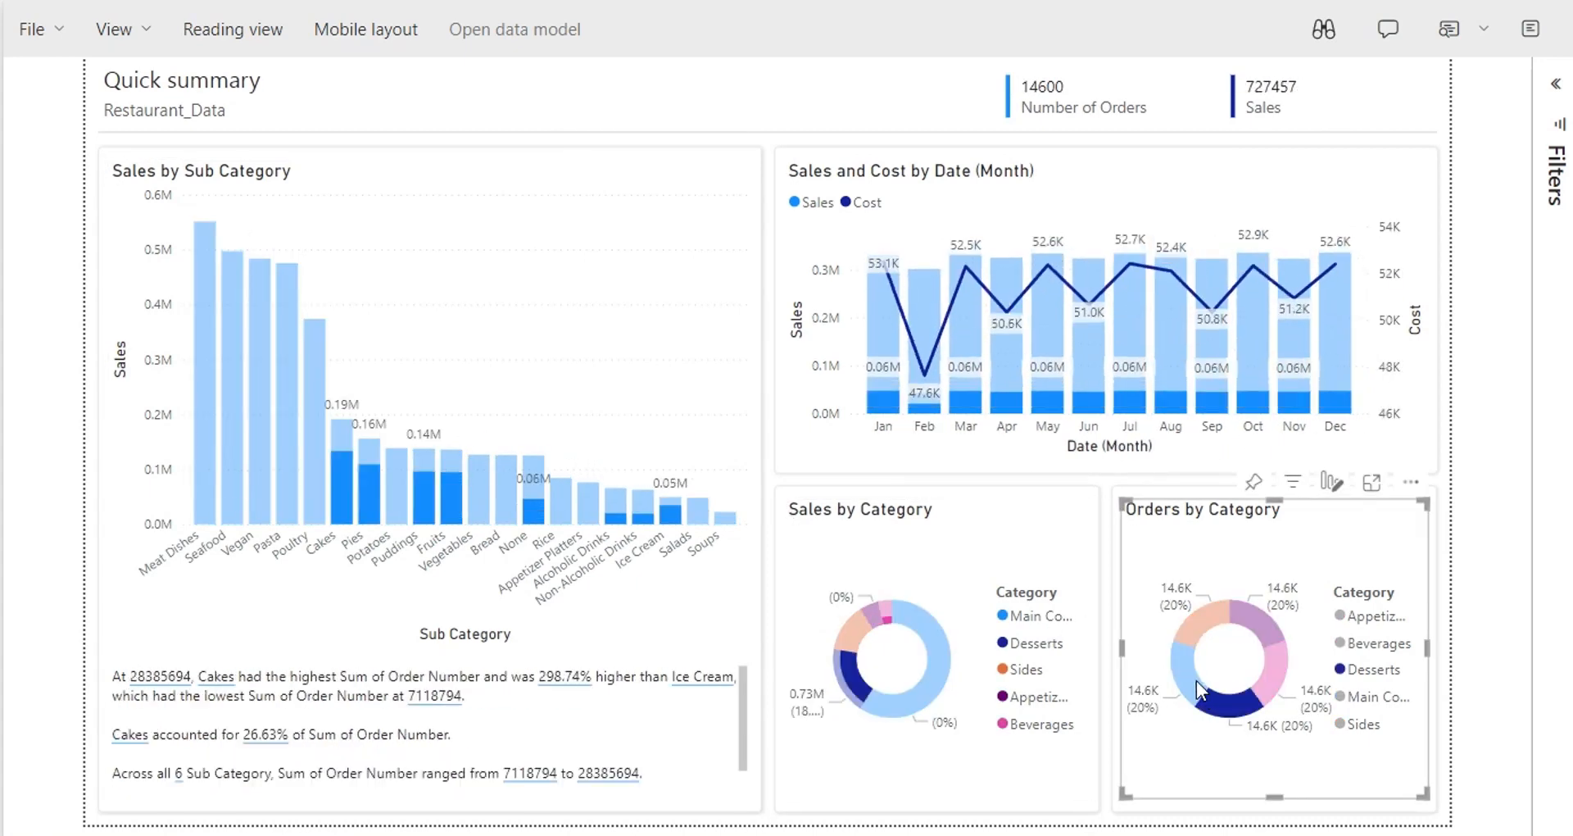
pyautogui.click(1196, 680)
pyautogui.click(1200, 630)
pyautogui.click(1200, 629)
pyautogui.click(1461, 545)
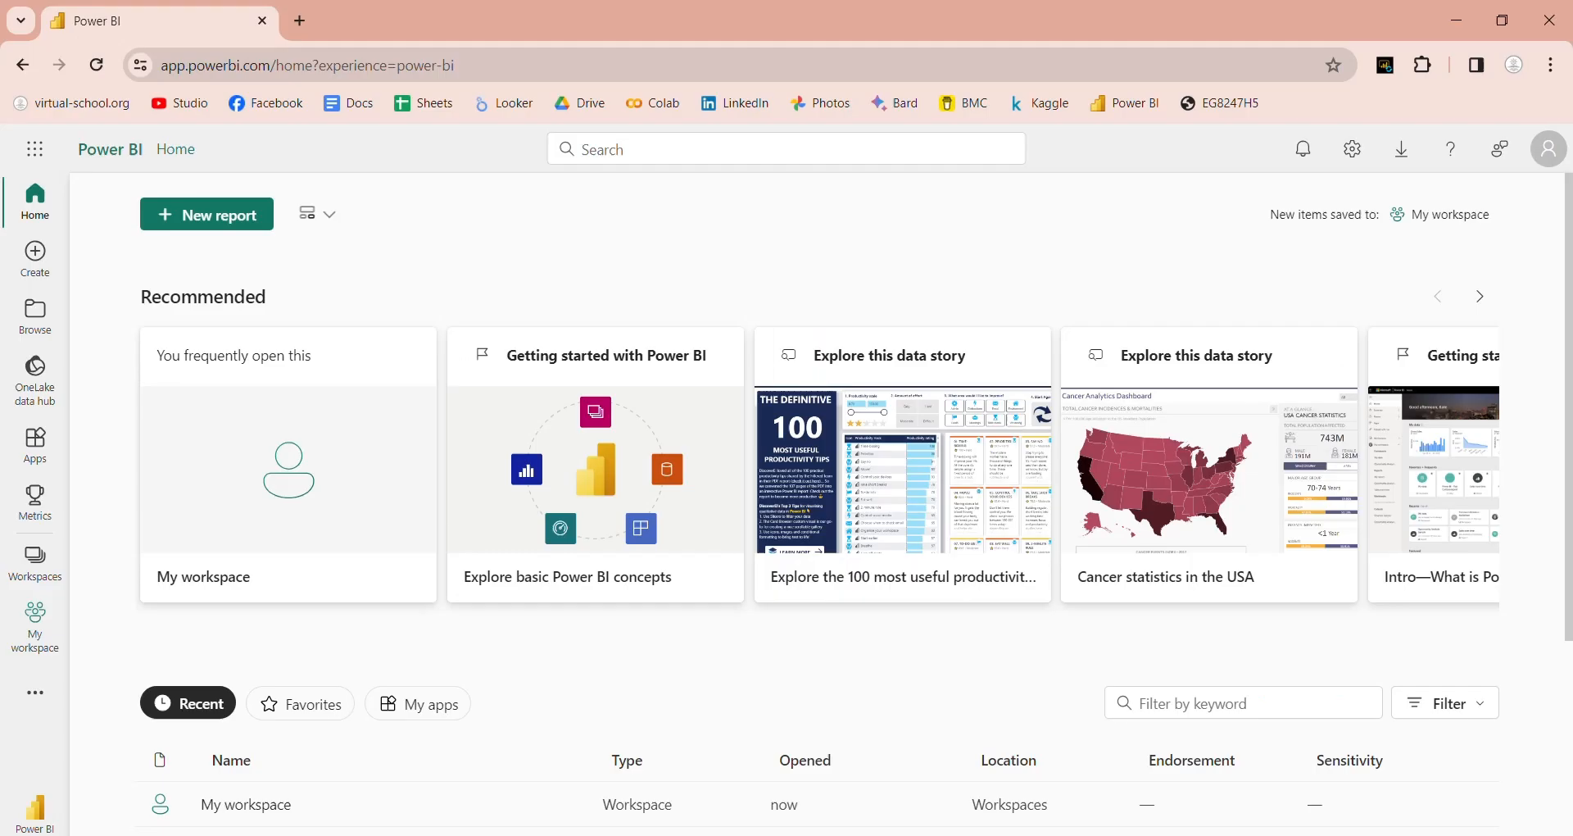
# Step: Page through the Home page's Recommended carousel, then start a new report
pyautogui.moveTo(1569, 376); pyautogui.dragTo(1569, 596)
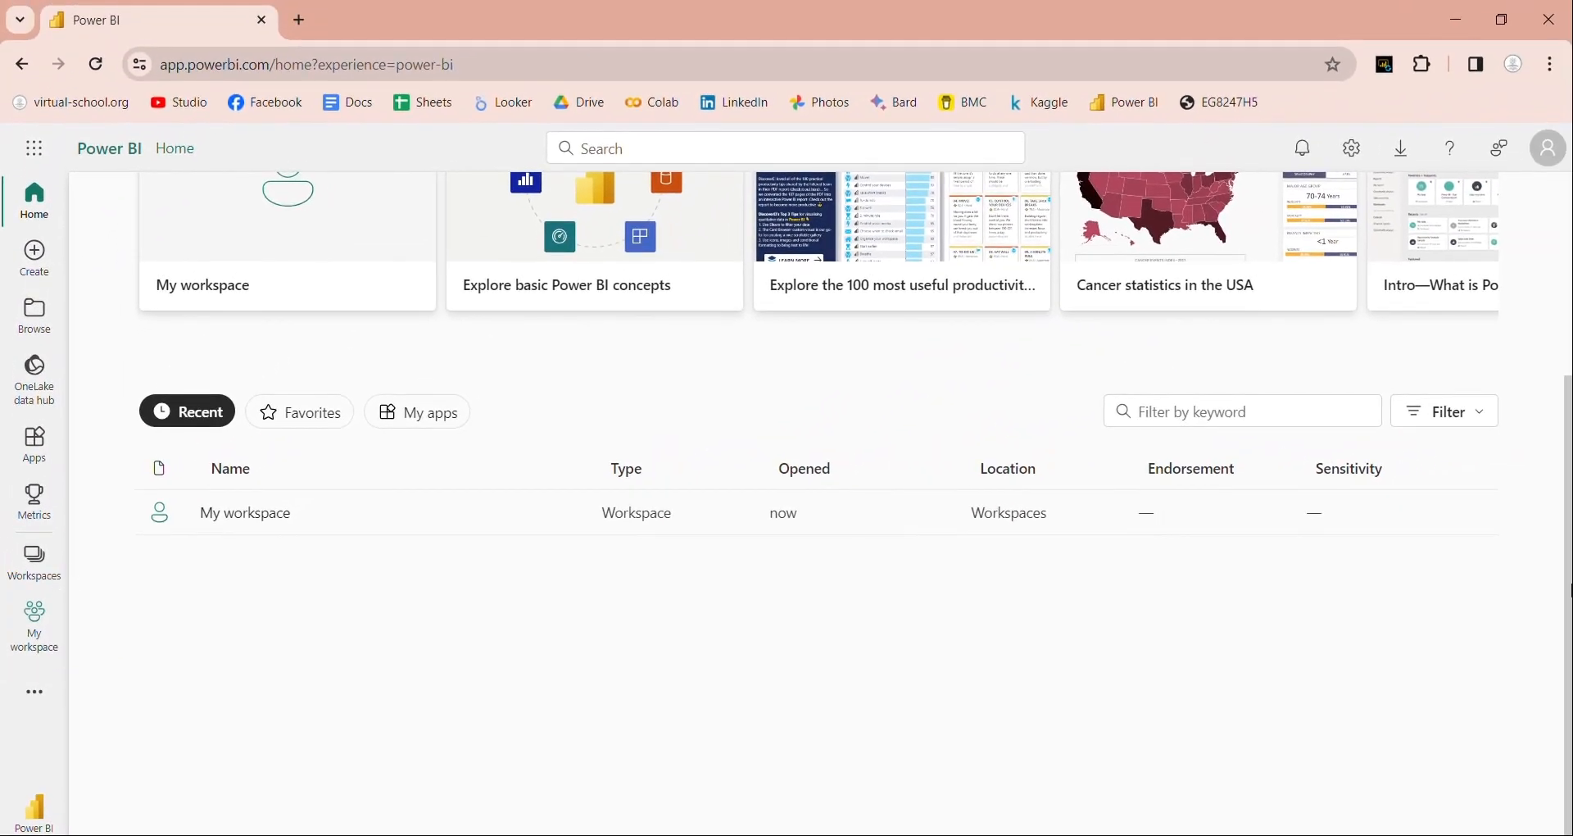
pyautogui.moveTo(1571, 580); pyautogui.dragTo(1570, 353)
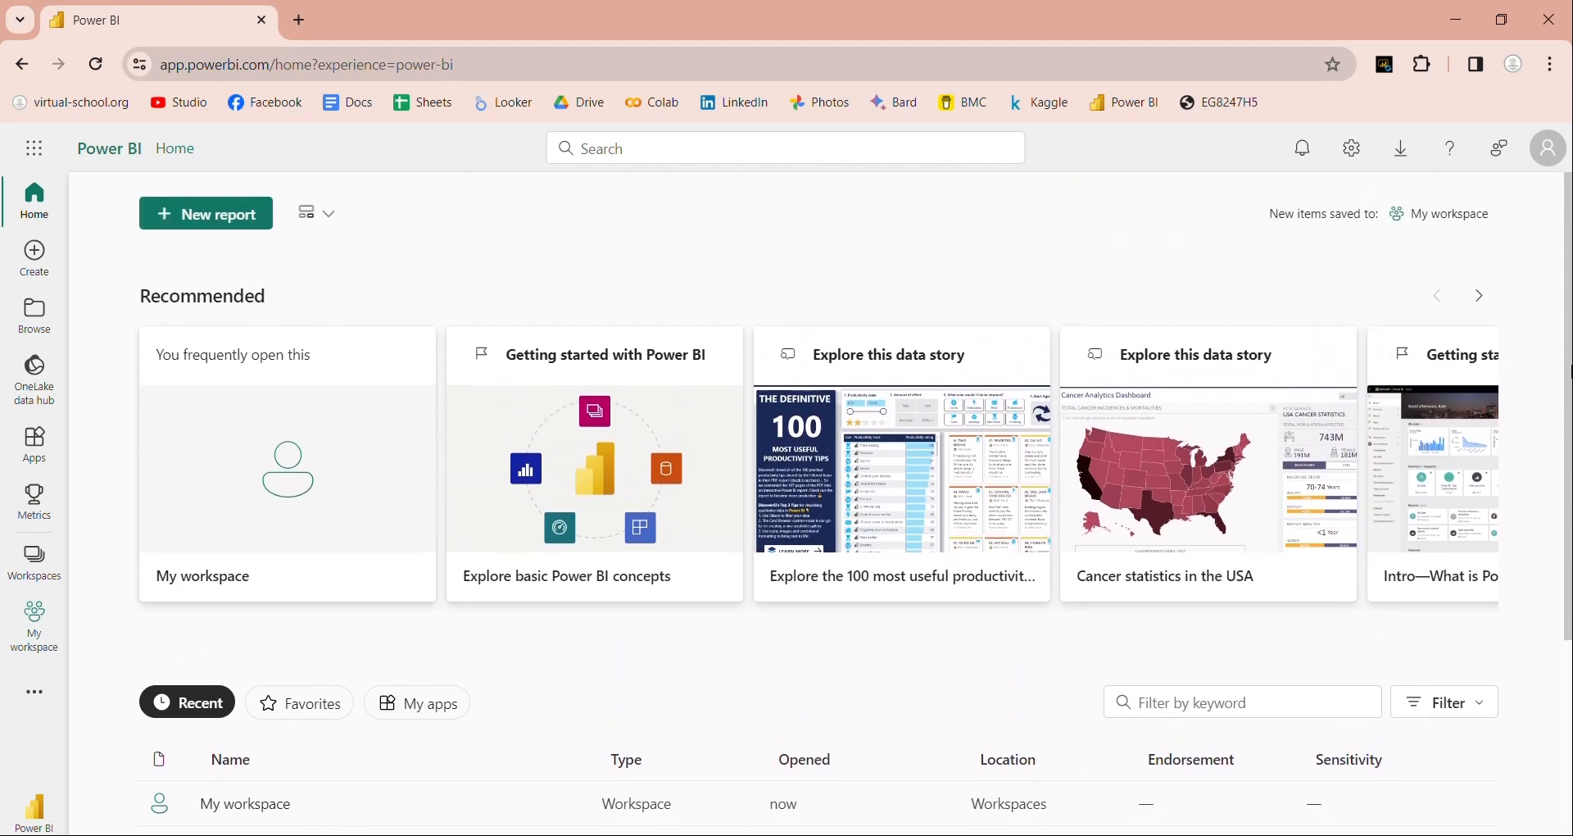
pyautogui.click(1480, 300)
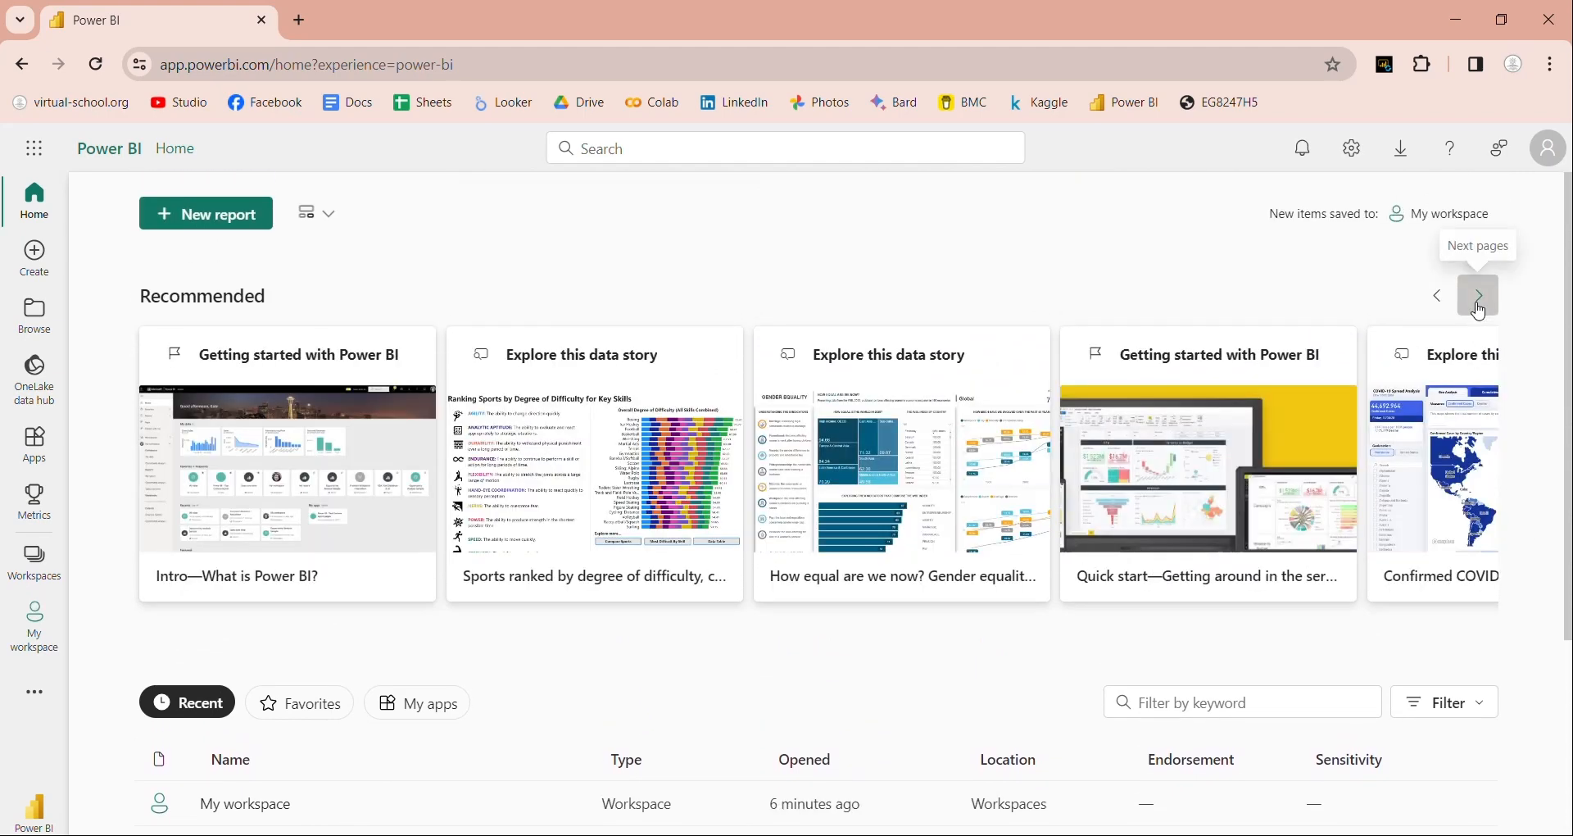
pyautogui.click(1480, 309)
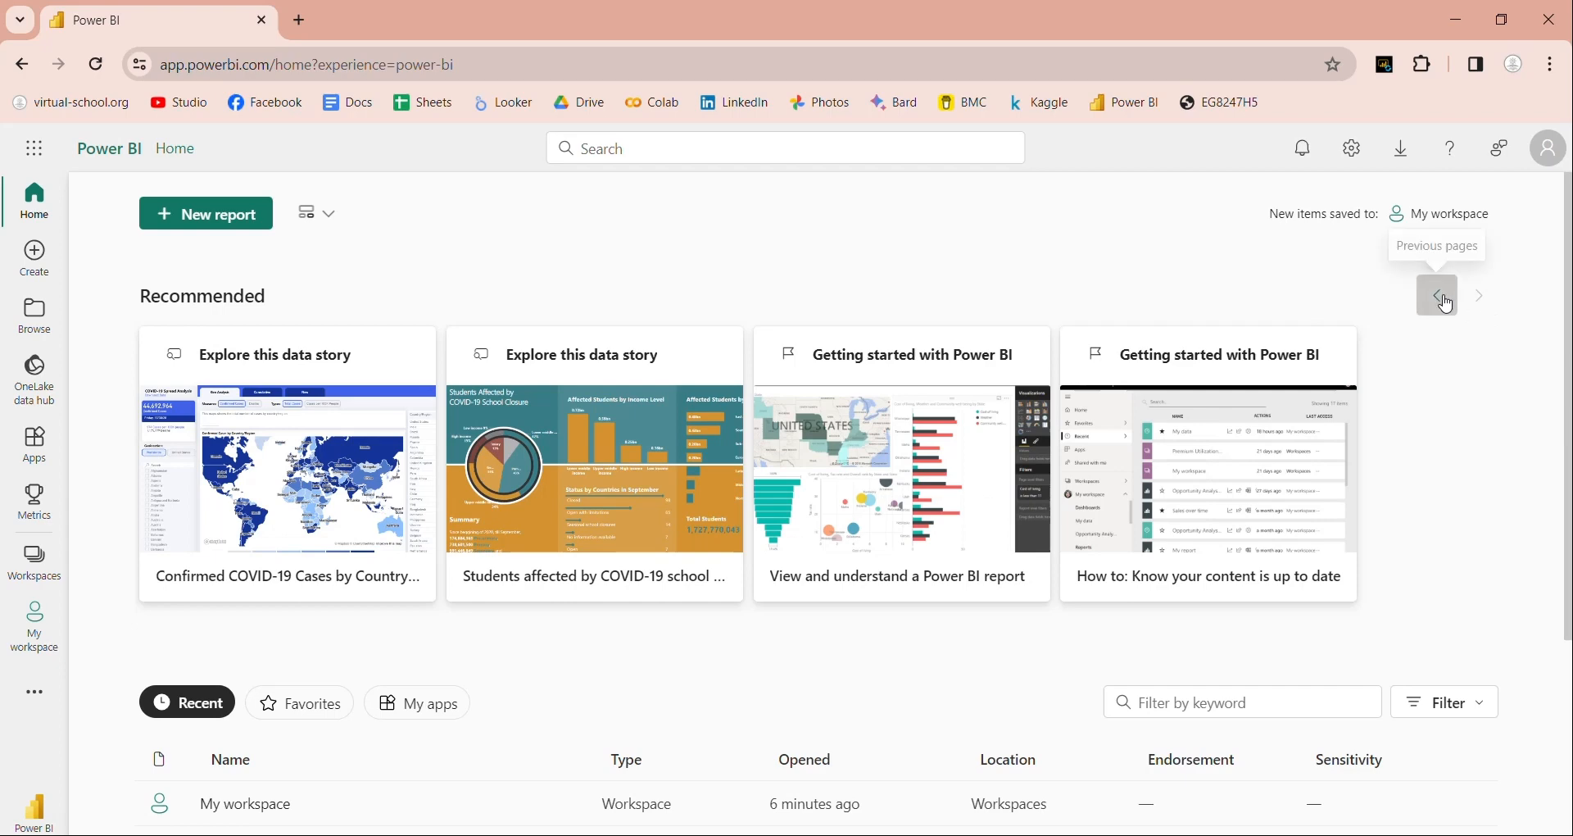
pyautogui.click(1440, 295)
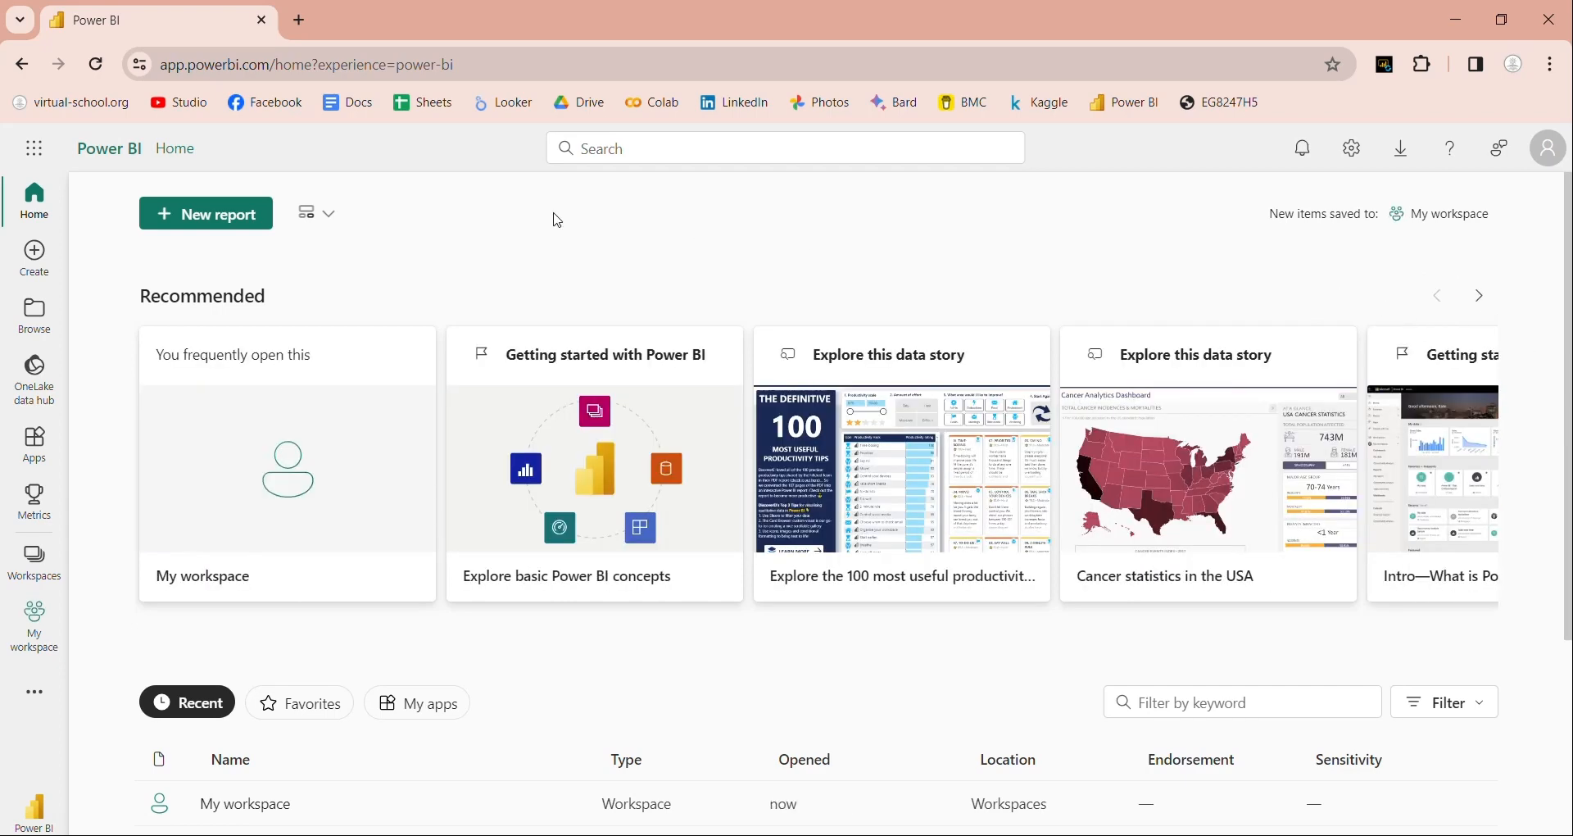
pyautogui.click(242, 215)
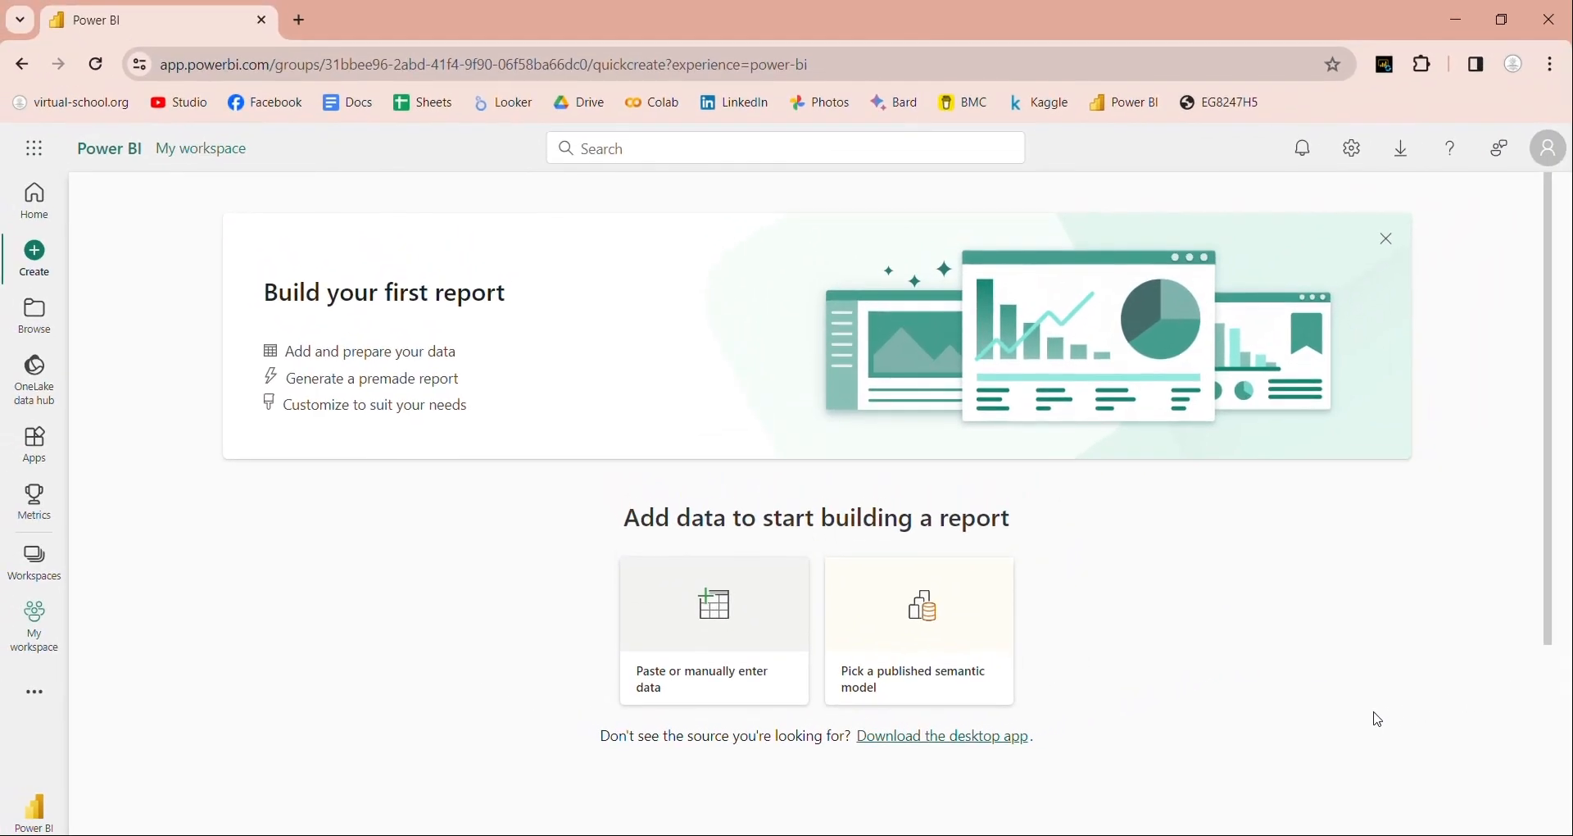
# Step: Open and cancel the published semantic model picker, then show all creatable item types
pyautogui.click(966, 644)
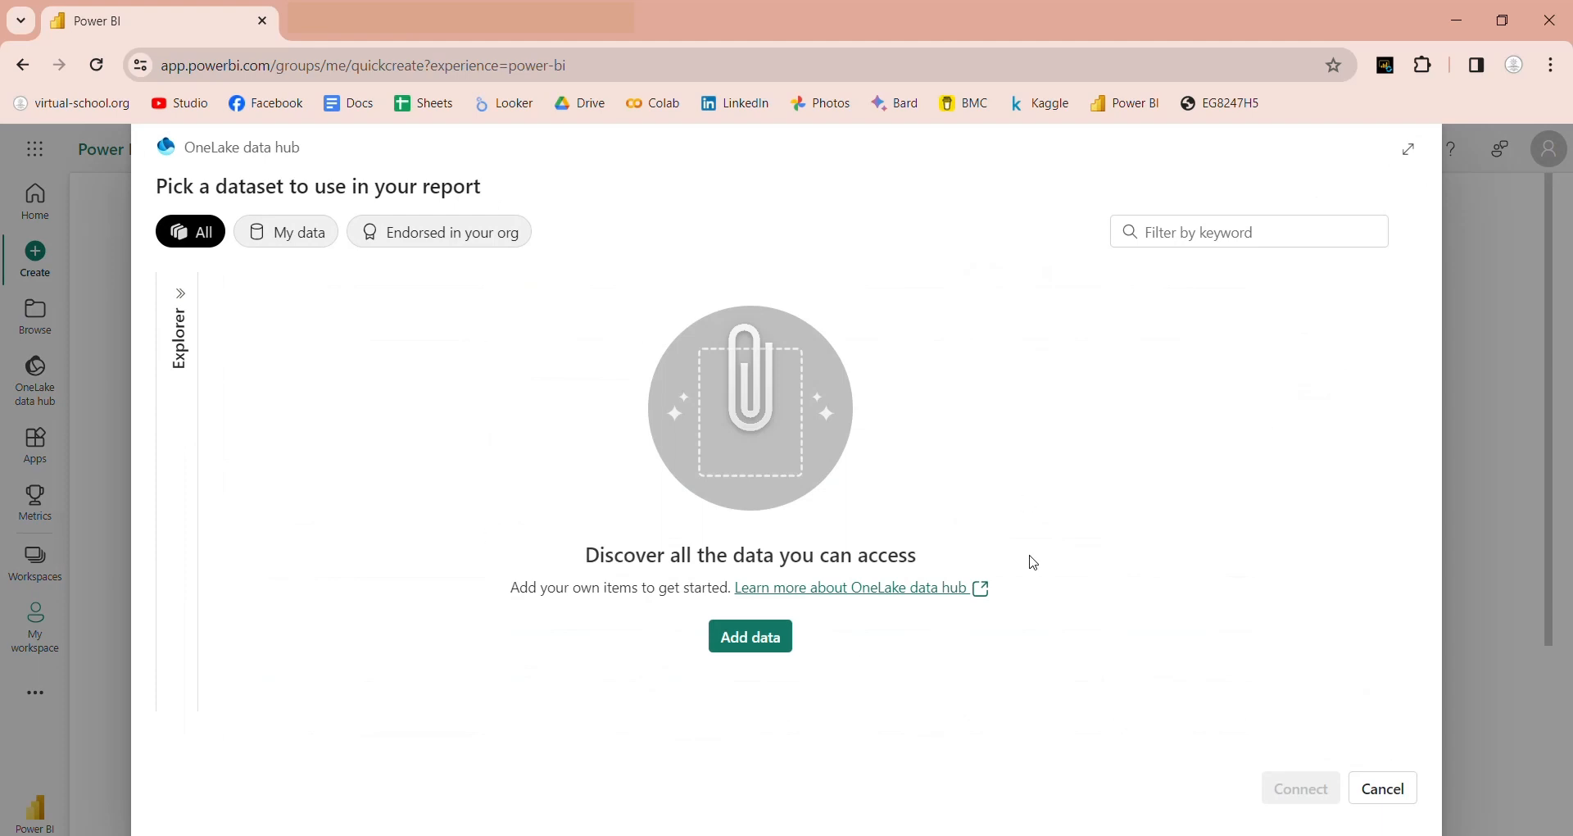
pyautogui.click(1382, 789)
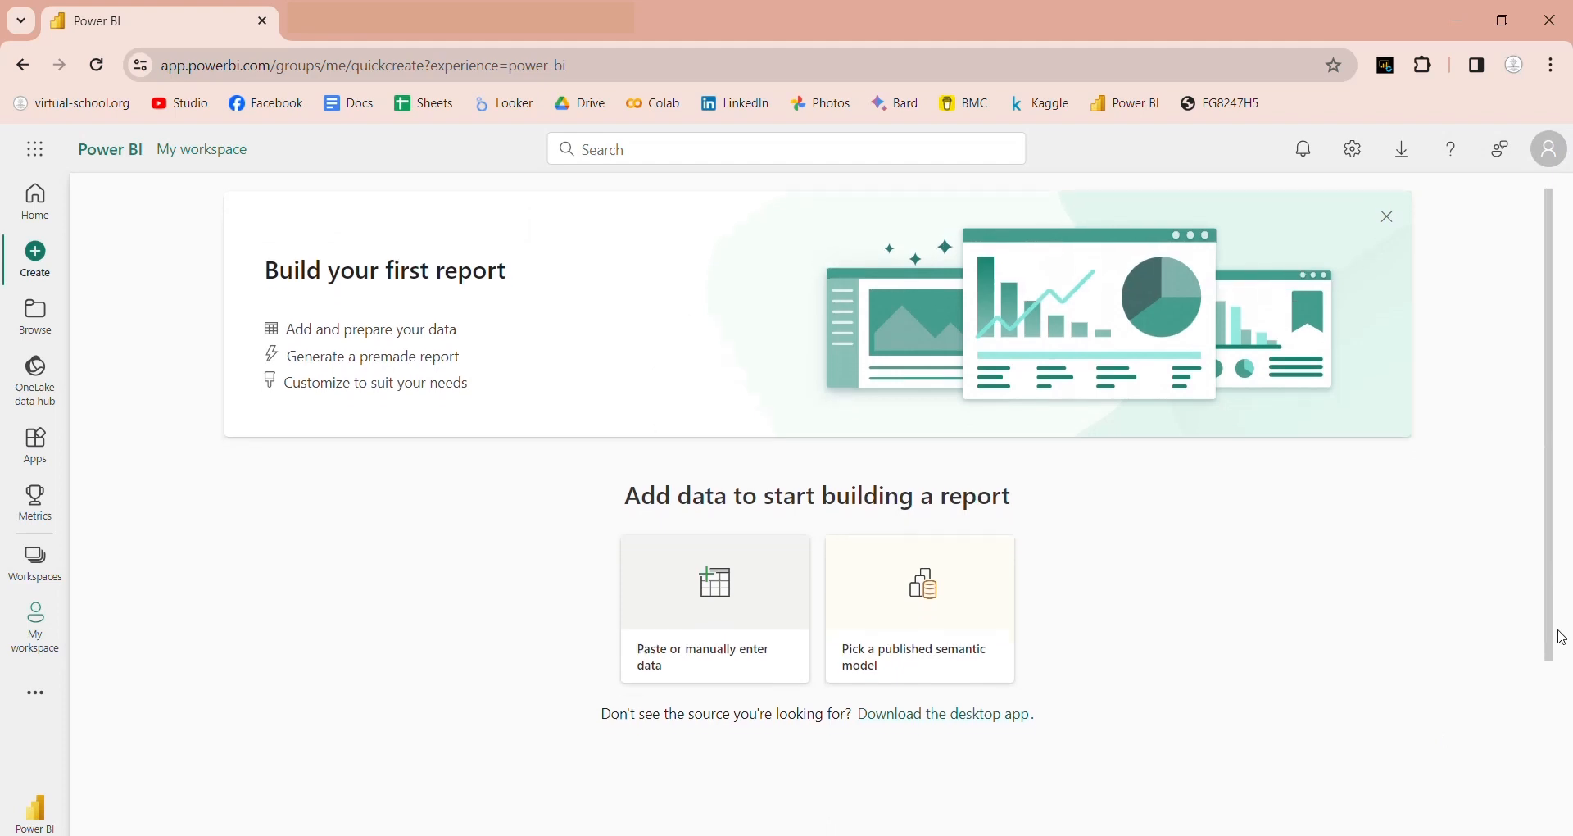
pyautogui.scroll(-3, 1560, 636)
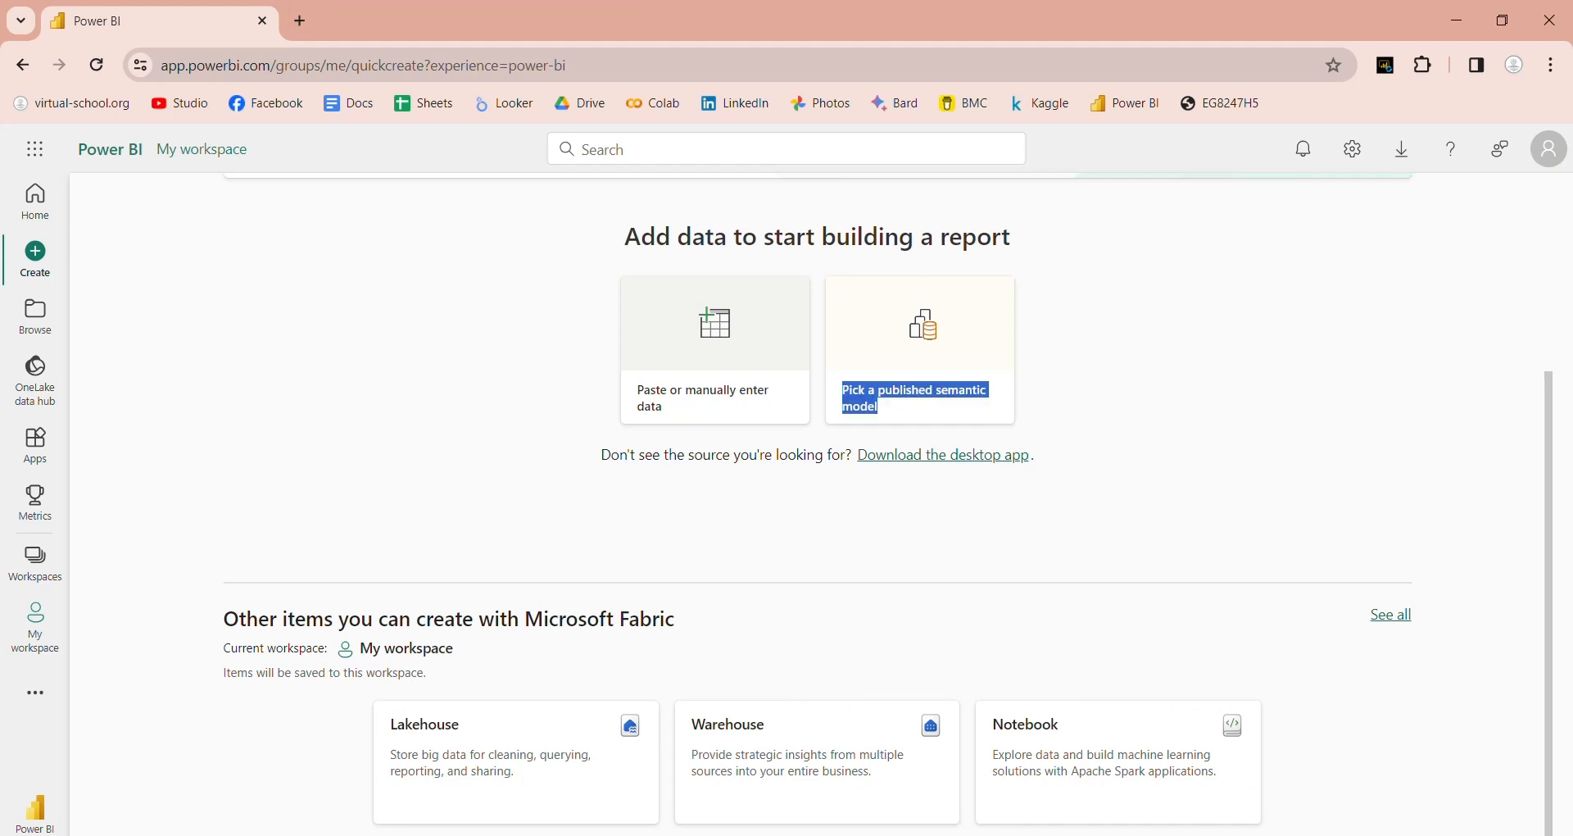
pyautogui.click(1393, 616)
pyautogui.moveTo(1568, 340); pyautogui.dragTo(1560, 789)
# Step: Check the Recent, Favorites and Shared with me lists, then open the OneLake data hub
pyautogui.click(37, 321)
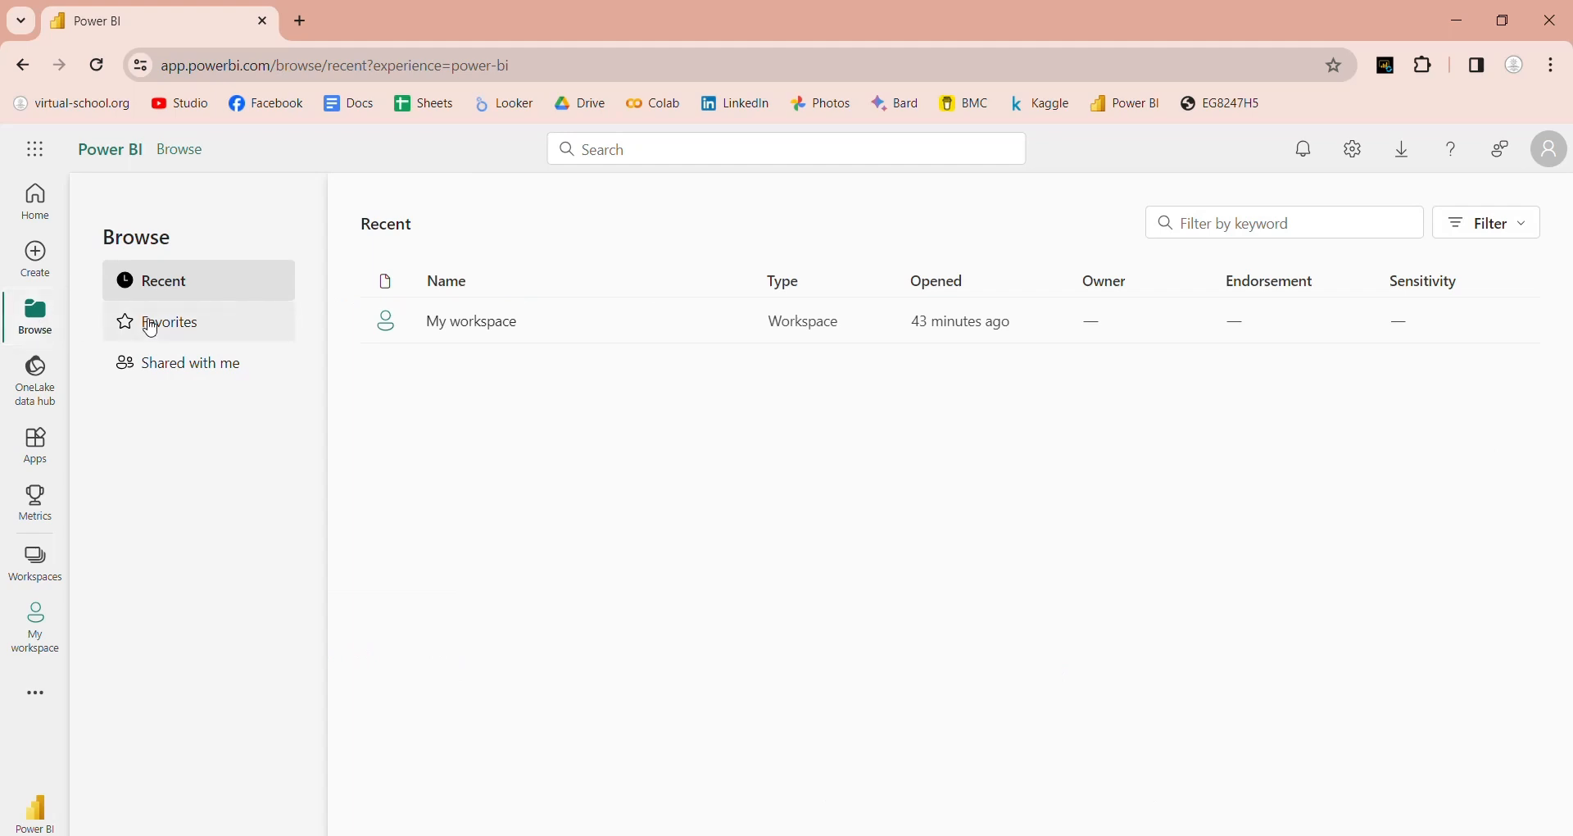
pyautogui.click(152, 328)
pyautogui.click(149, 361)
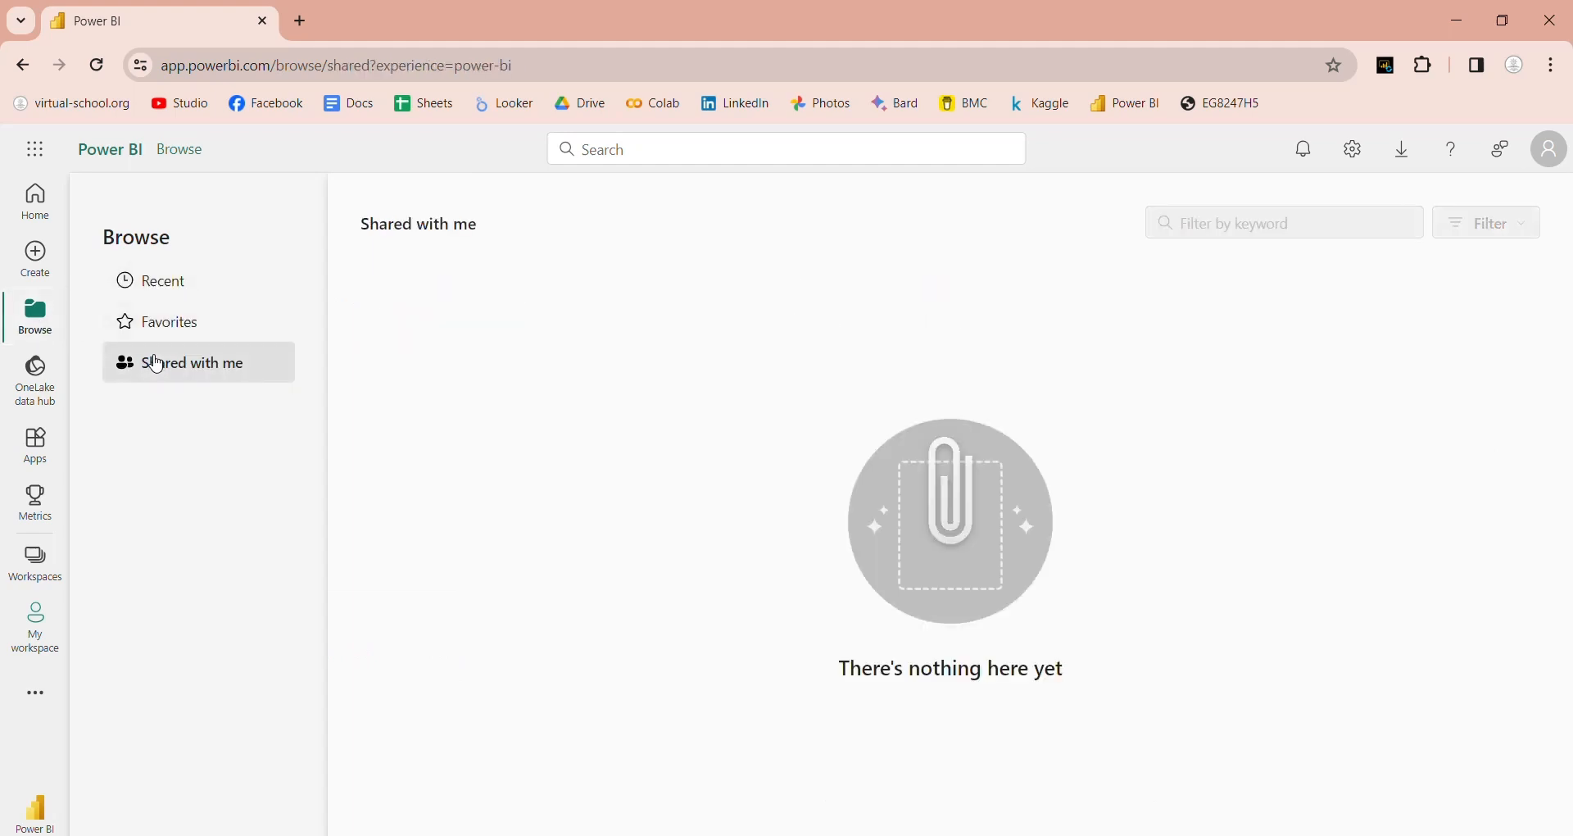
pyautogui.click(163, 287)
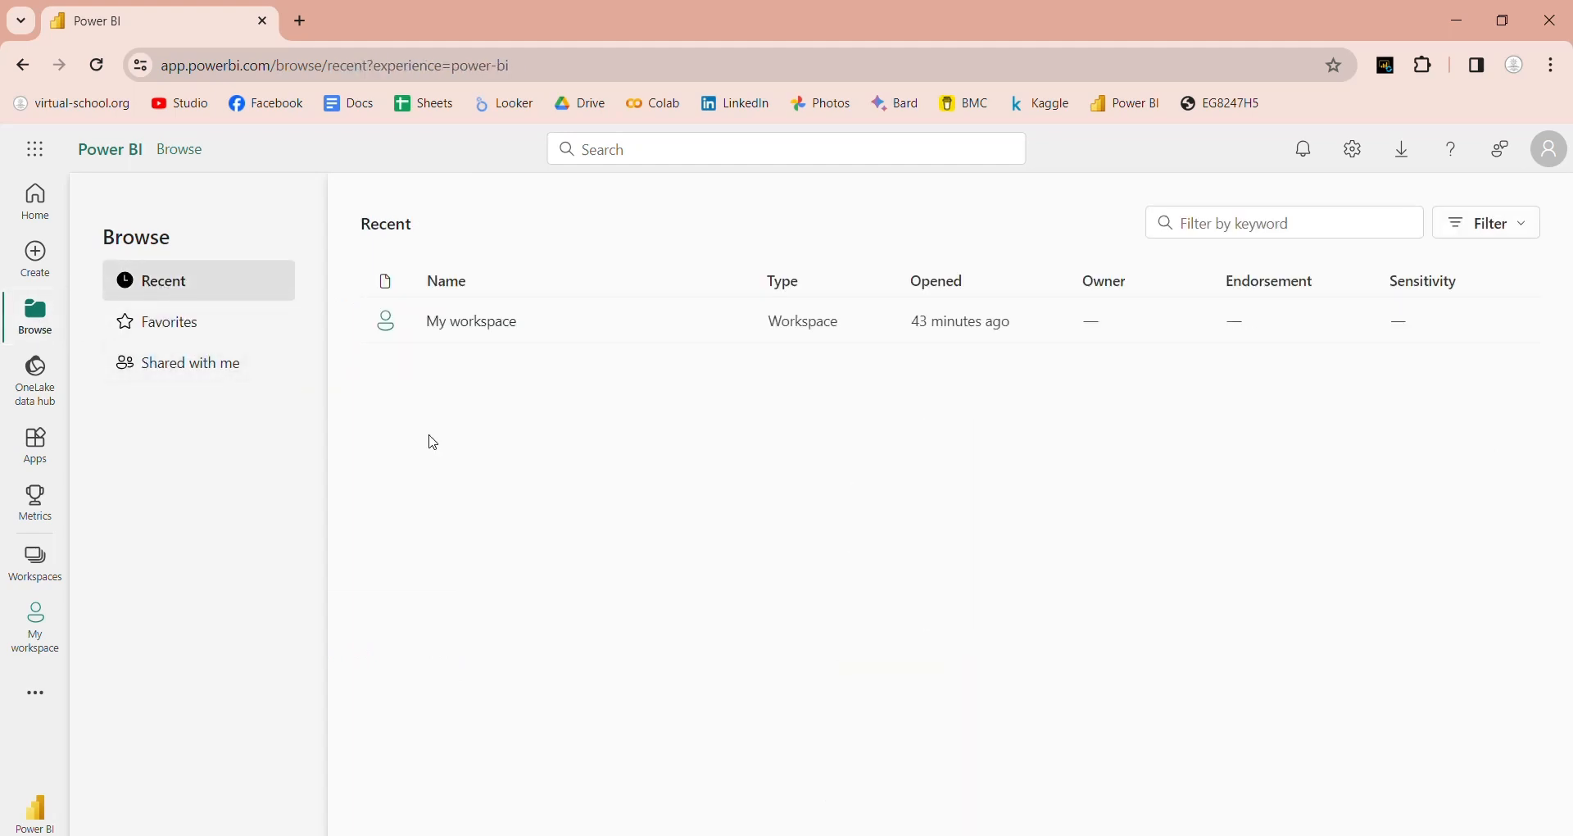
pyautogui.click(37, 387)
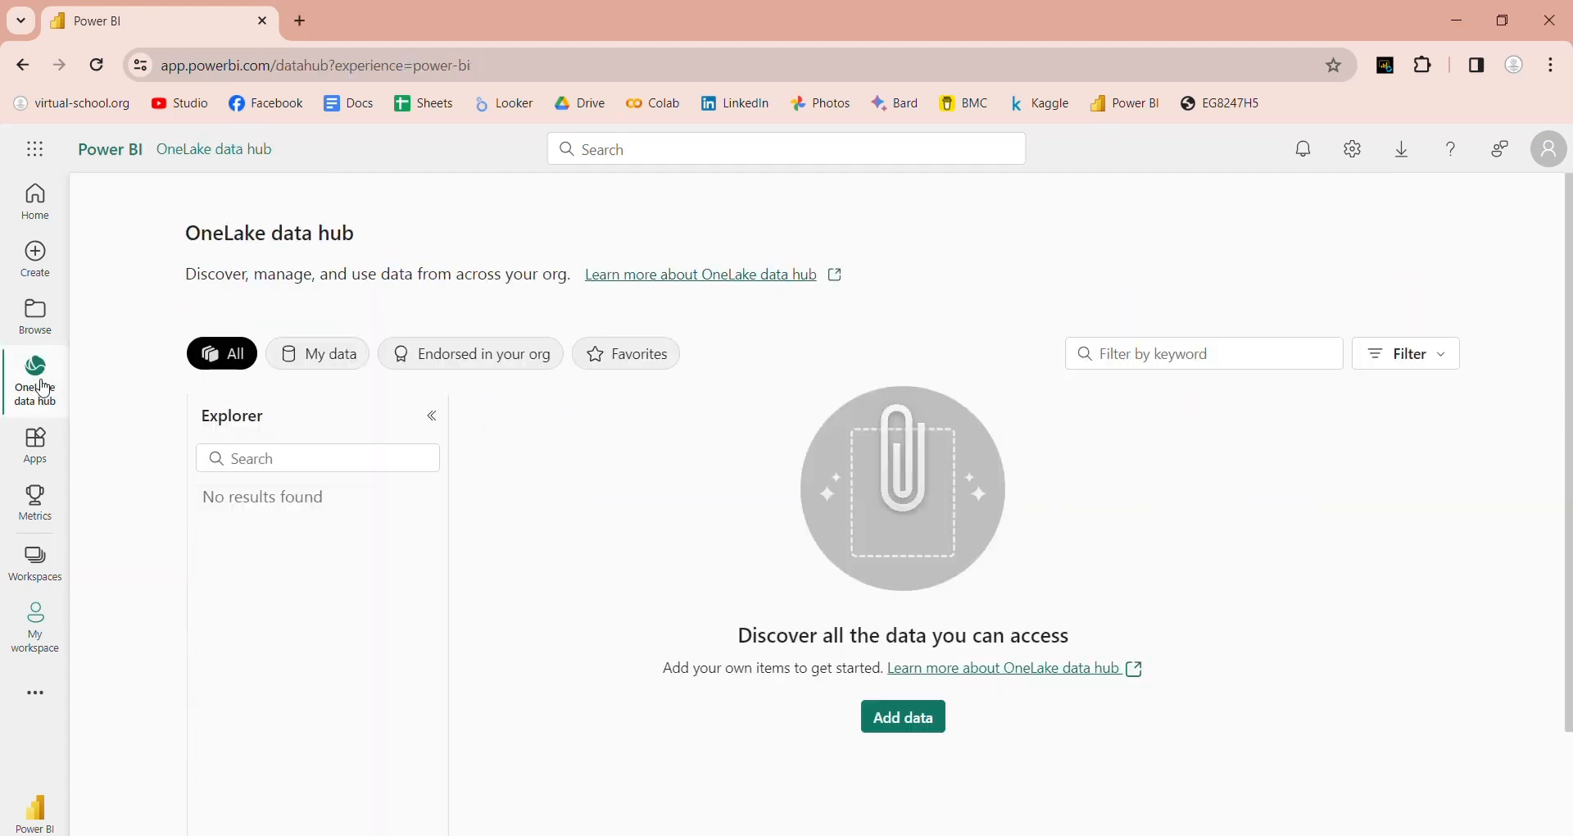
pyautogui.moveTo(1570, 377)
pyautogui.mouseDown()
pyautogui.moveTo(1569, 533)
pyautogui.moveTo(1569, 352)
pyautogui.mouseUp()
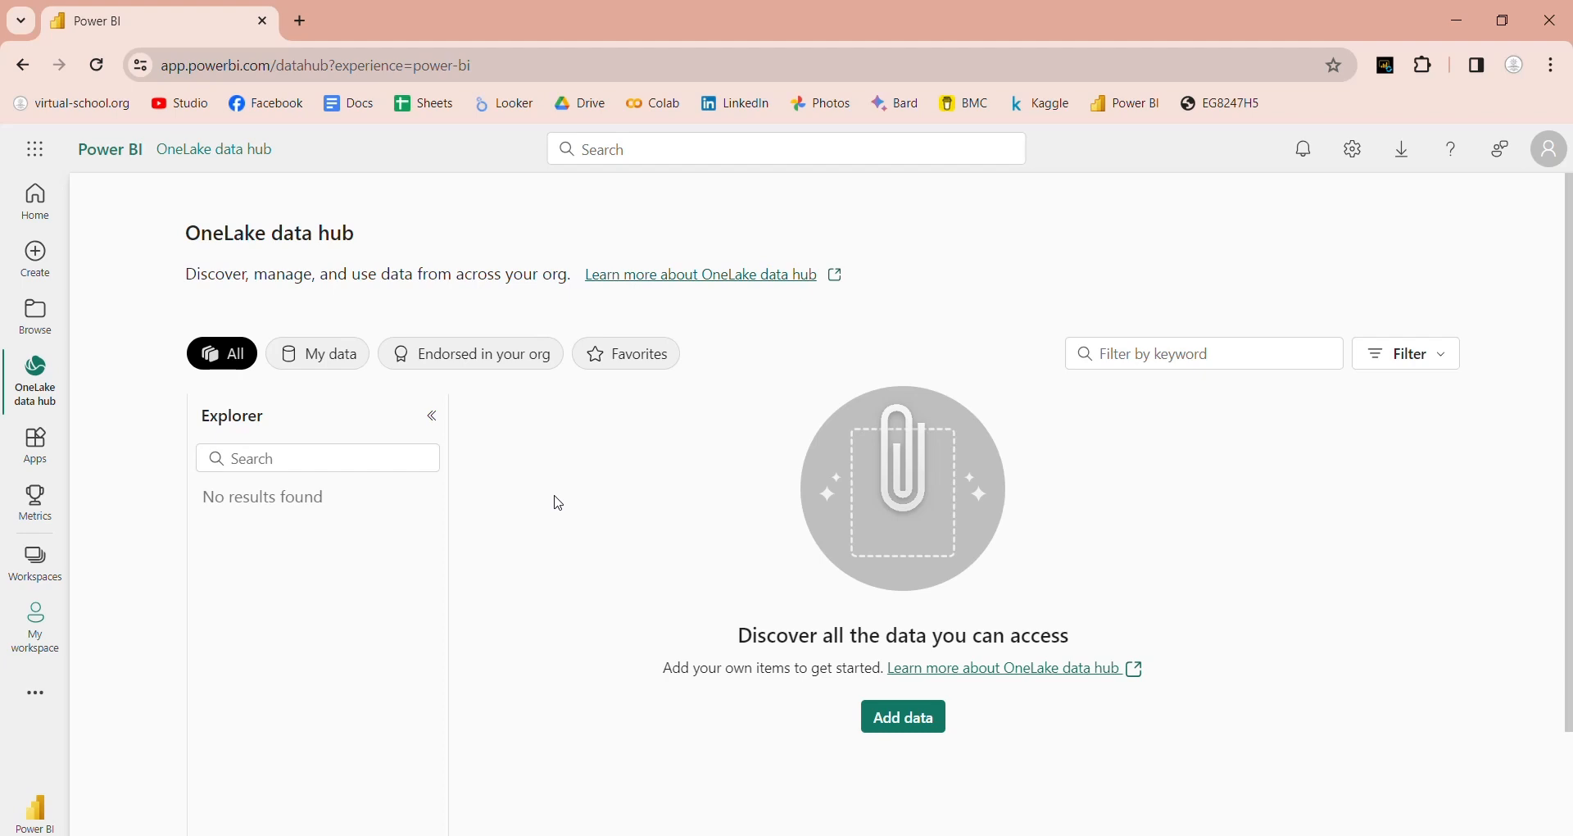
# Step: Review the New item types catalog from Add data, then go to Apps
pyautogui.click(884, 719)
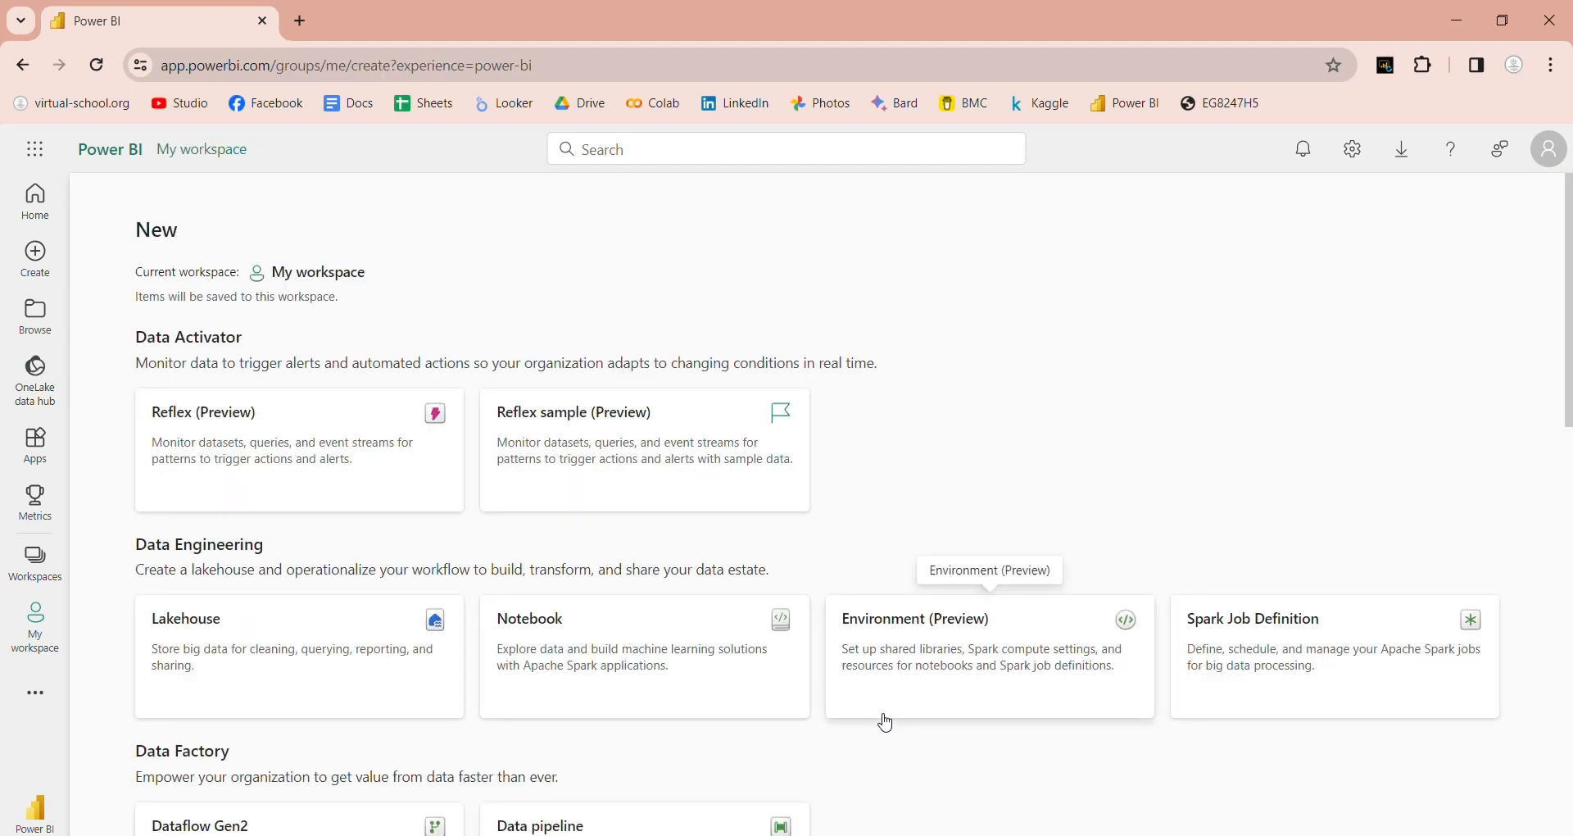
pyautogui.moveTo(1568, 402); pyautogui.dragTo(1569, 833)
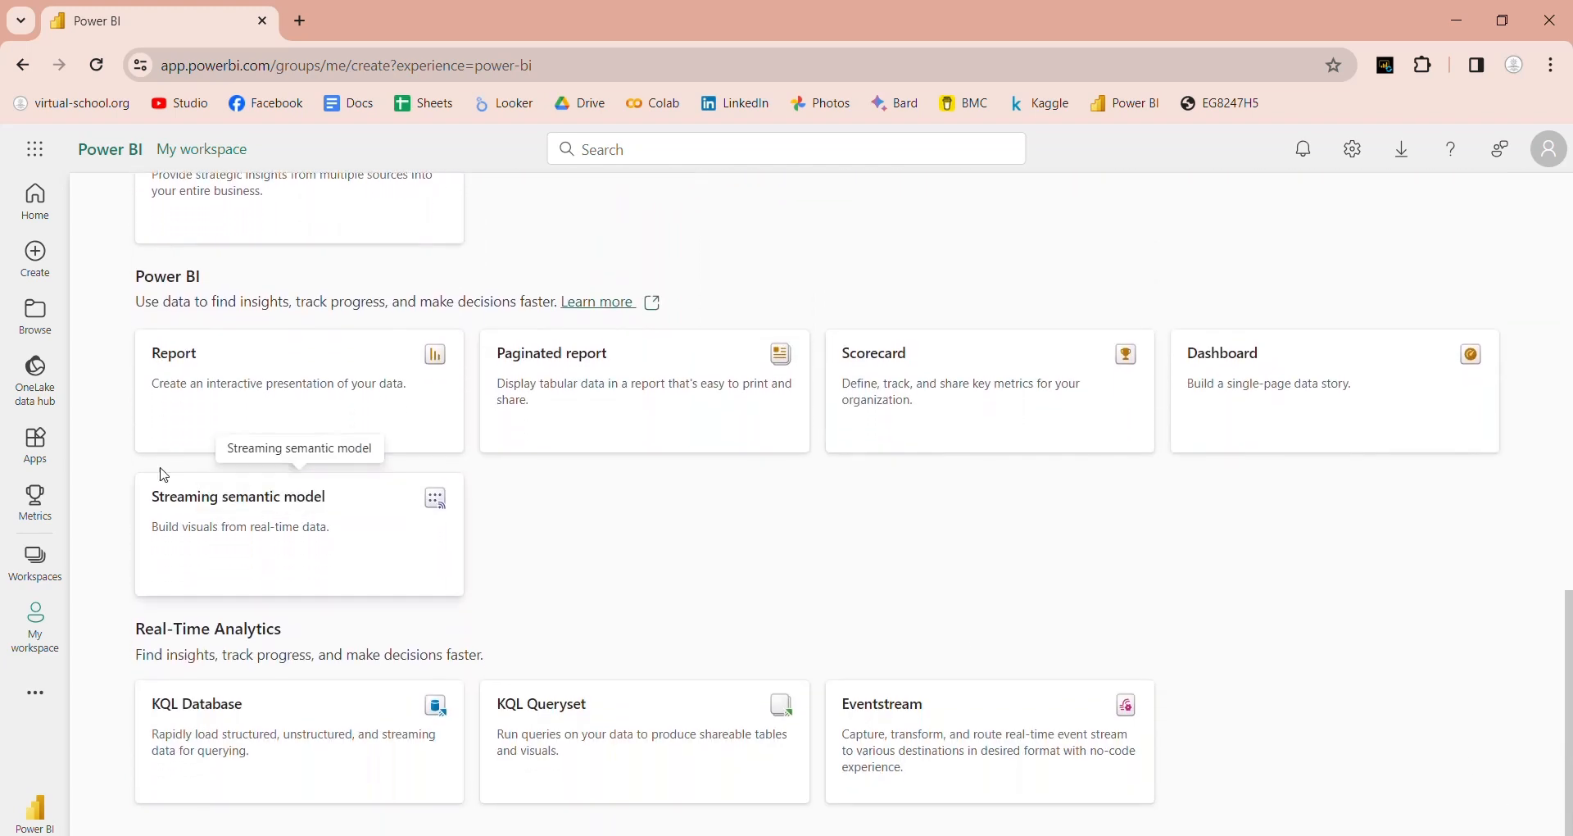
pyautogui.click(43, 451)
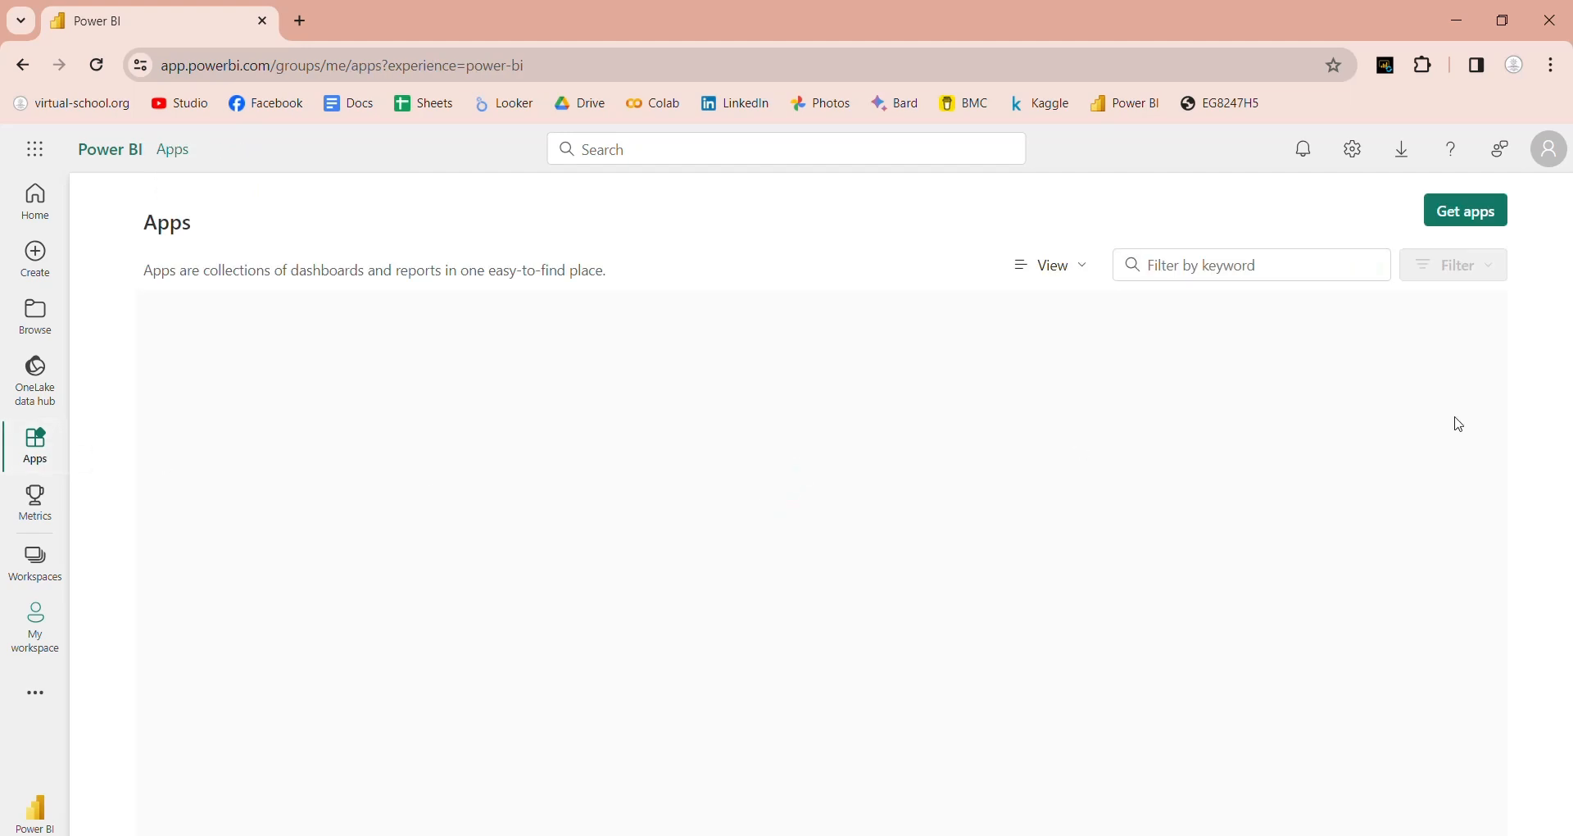
pyautogui.click(1467, 217)
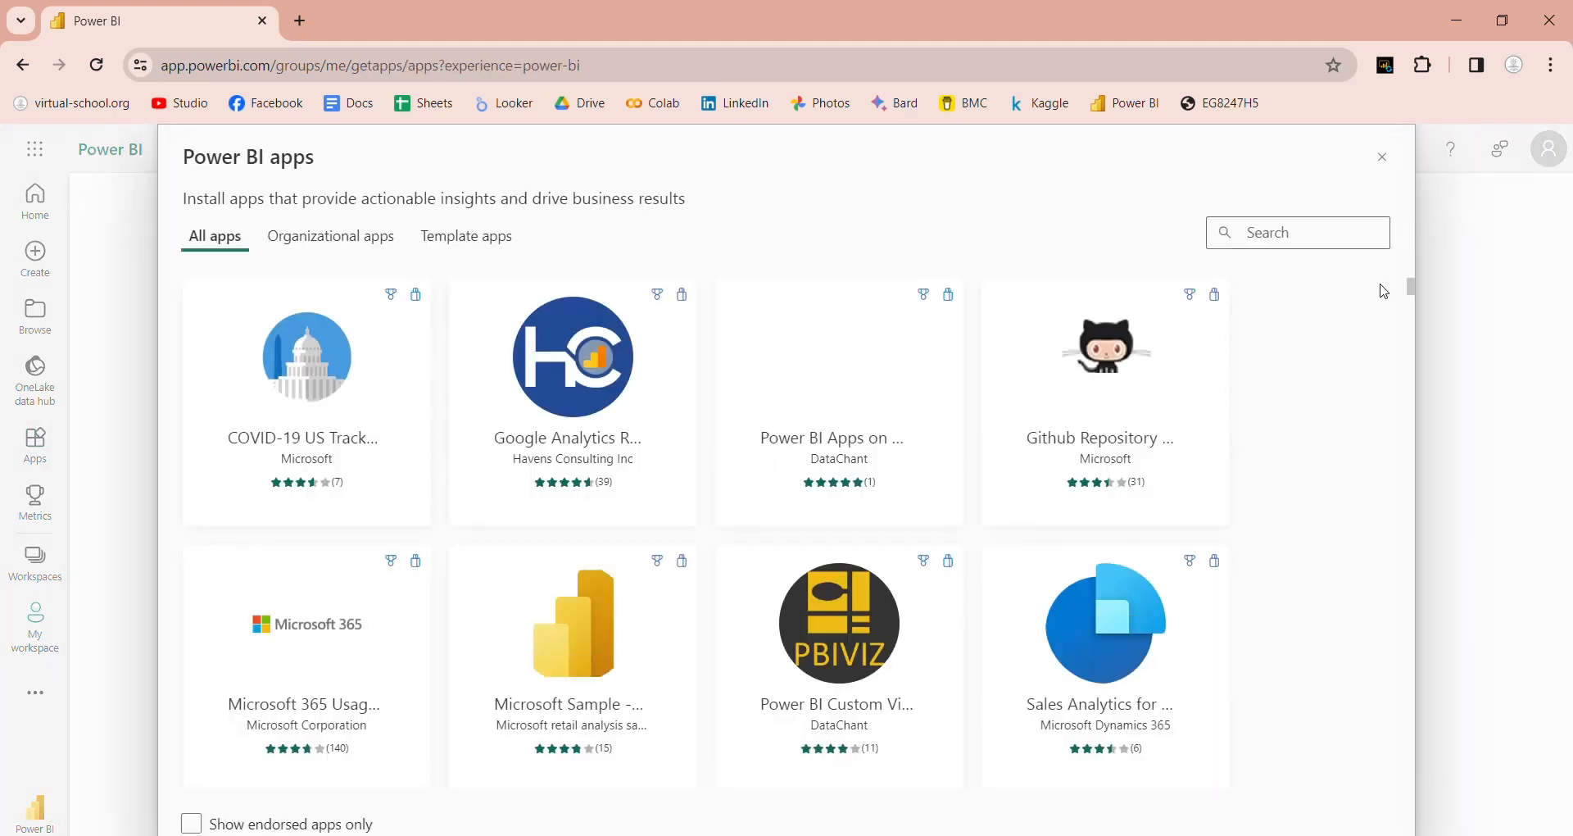
pyautogui.moveTo(1415, 294); pyautogui.dragTo(1453, 195)
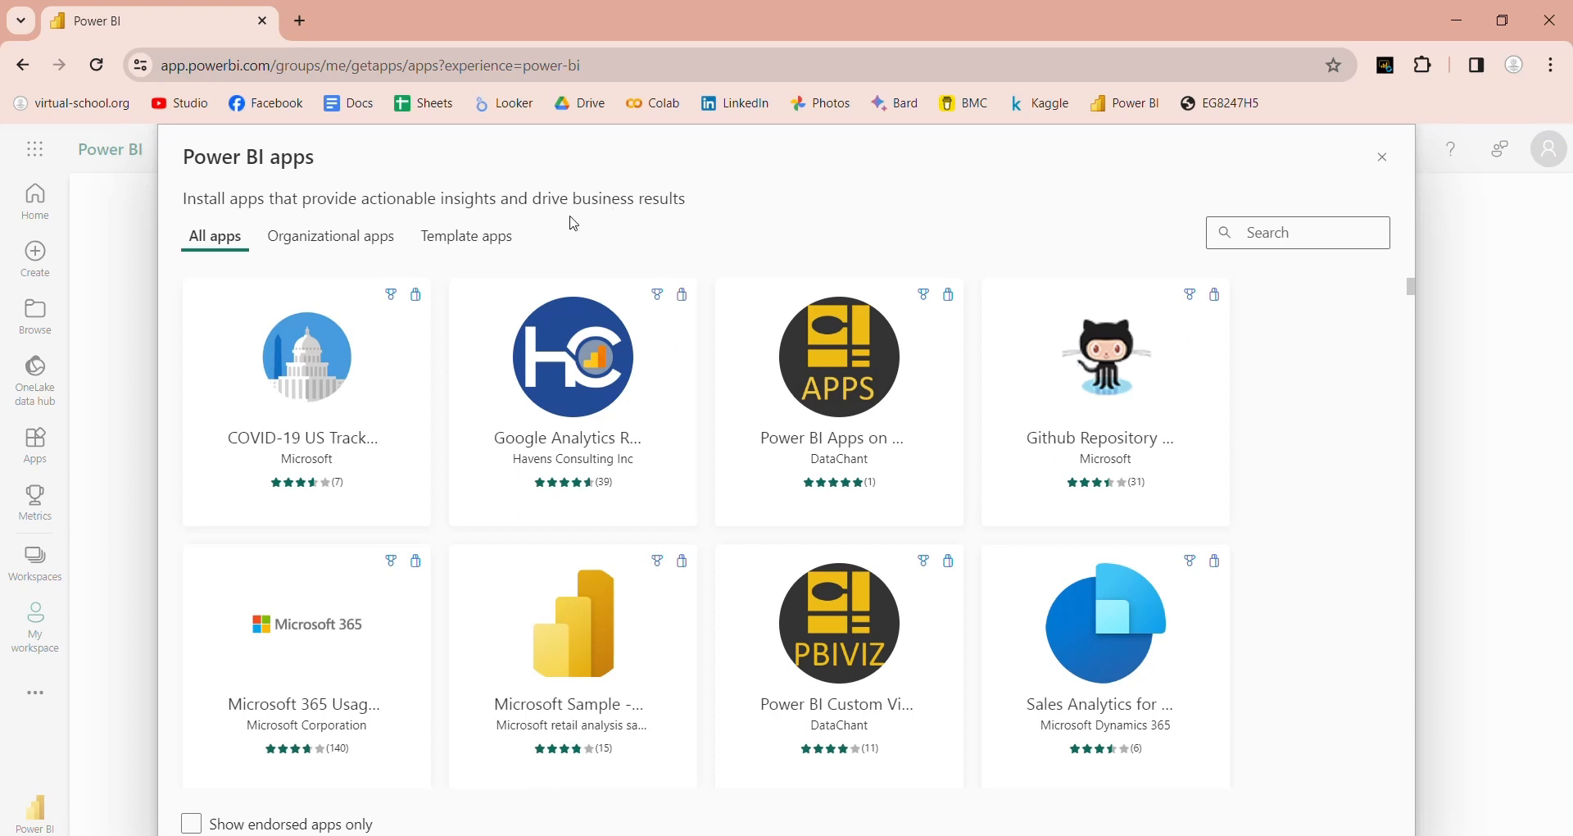
pyautogui.click(334, 237)
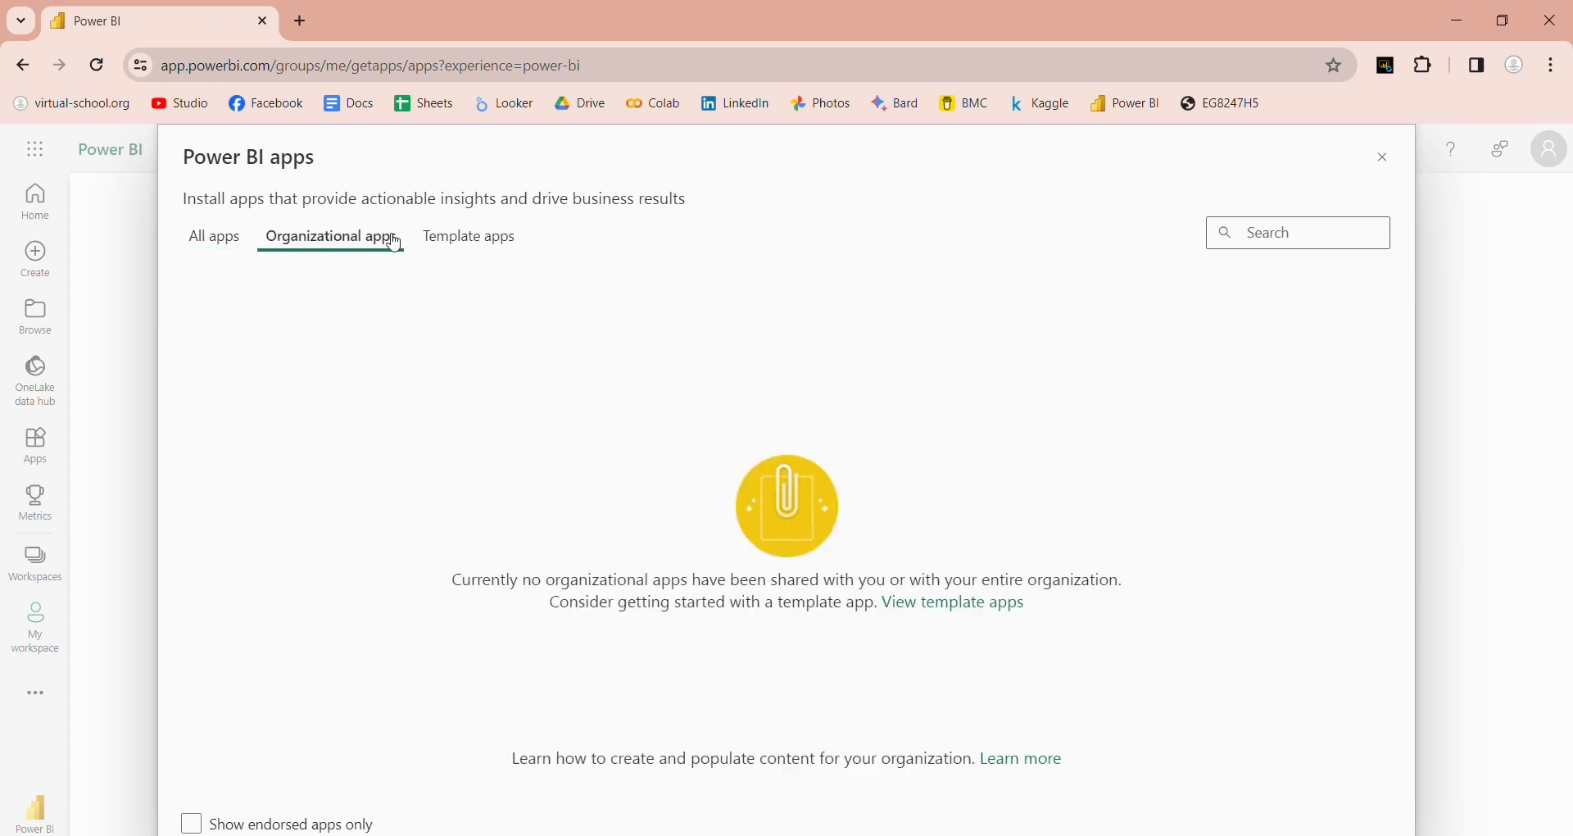
pyautogui.click(453, 245)
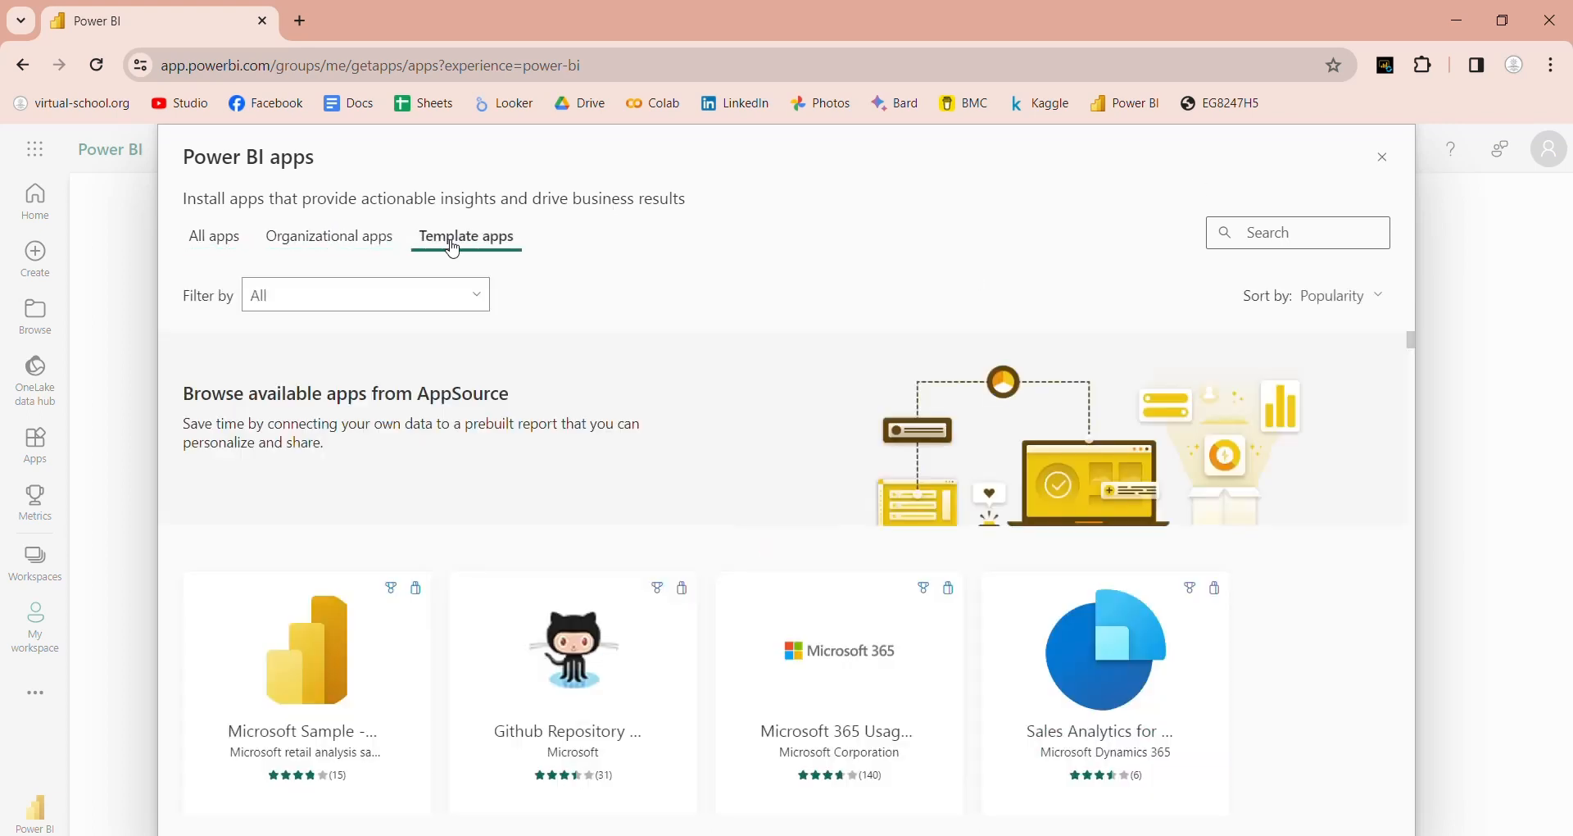
pyautogui.click(231, 240)
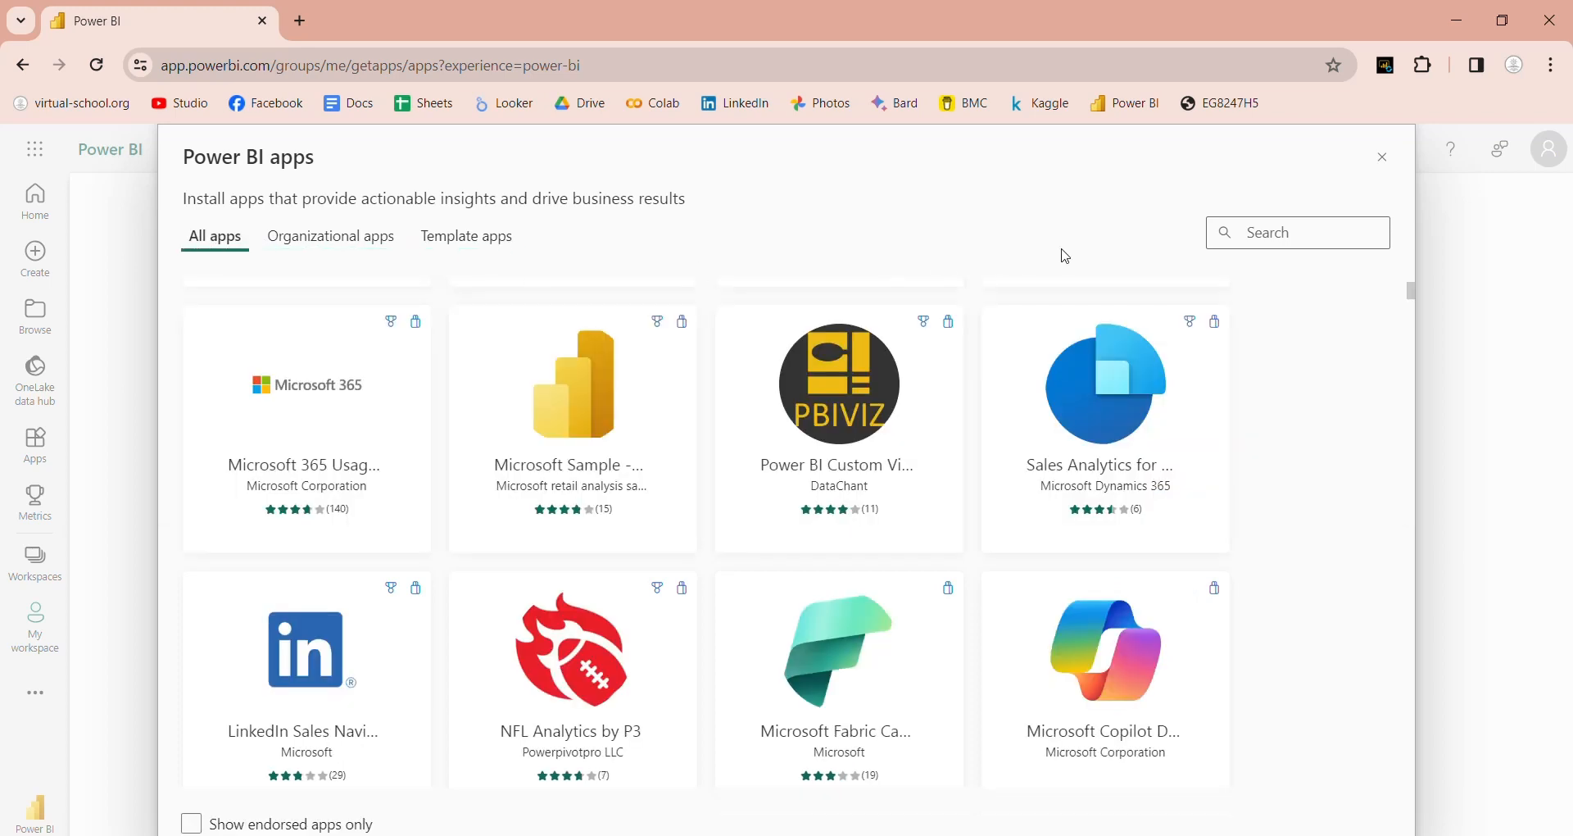
pyautogui.click(1383, 157)
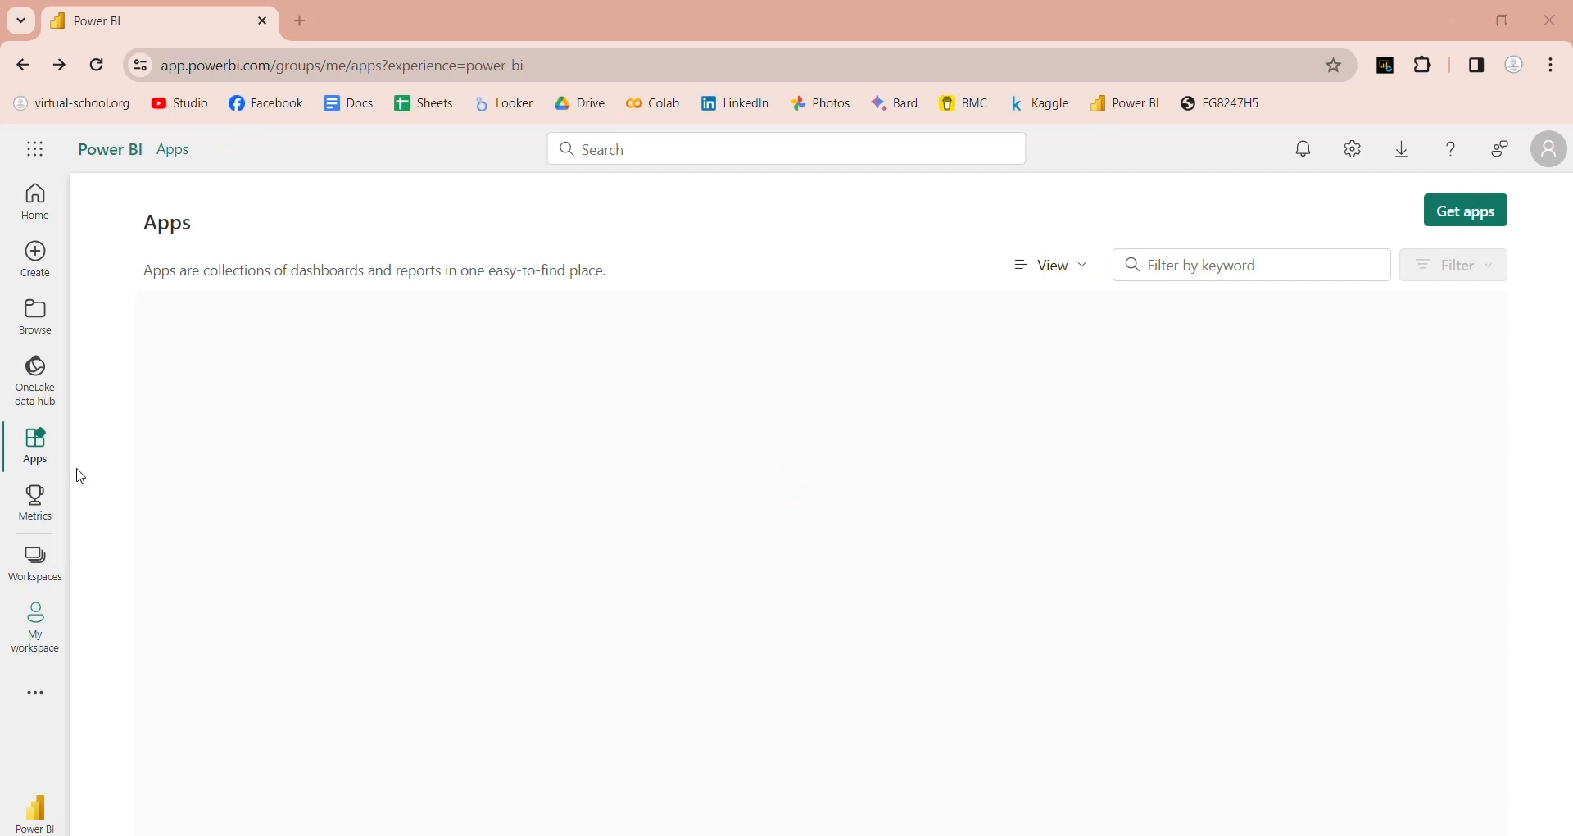
pyautogui.click(35, 497)
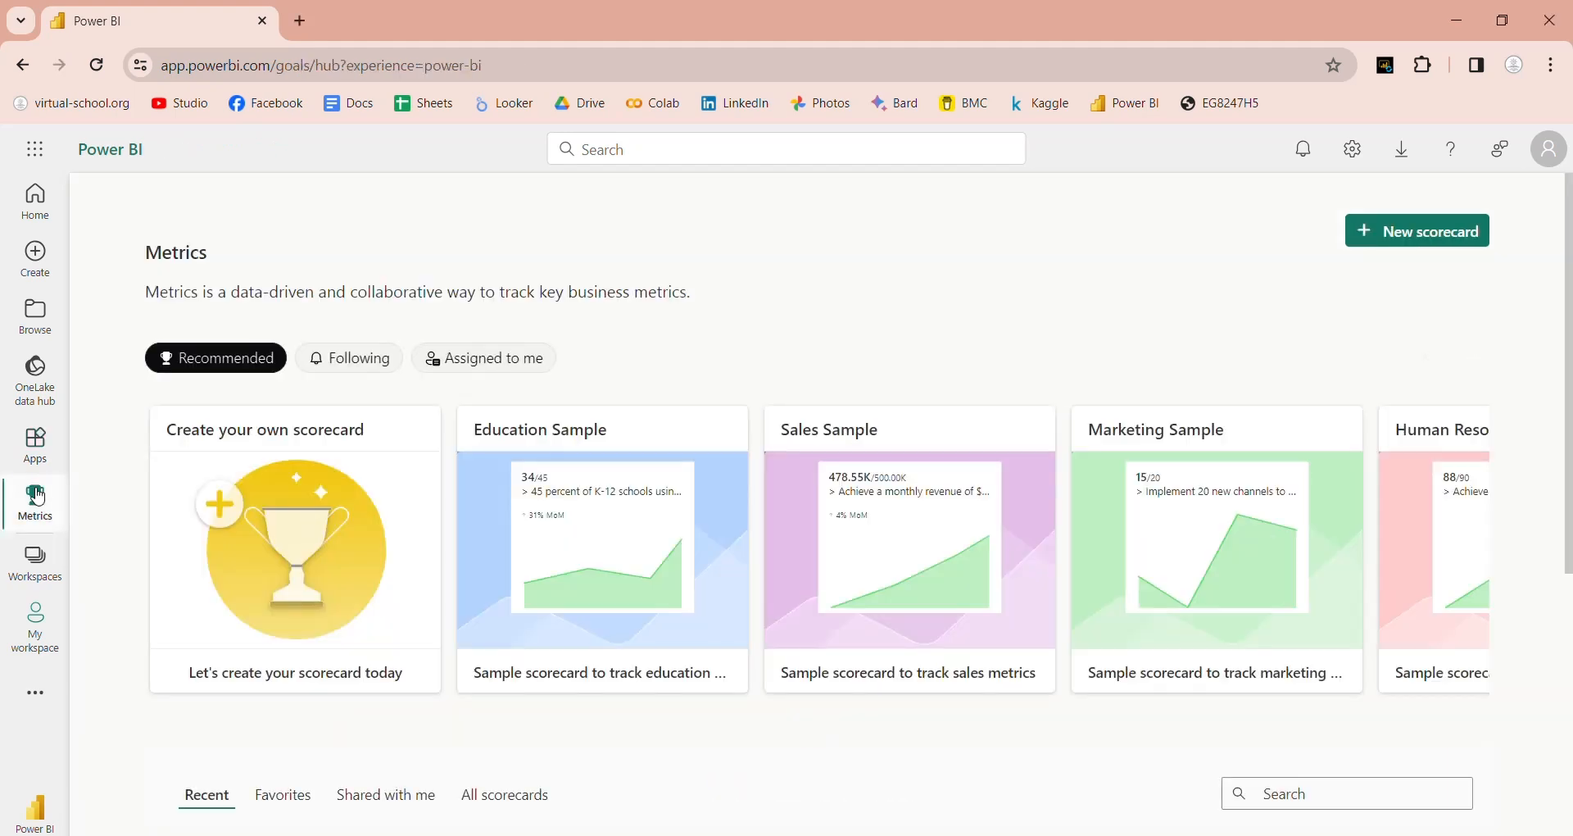
# Step: Check the Followed and Assigned to me metrics, then page through the Recommended sample scorecards
pyautogui.click(361, 376)
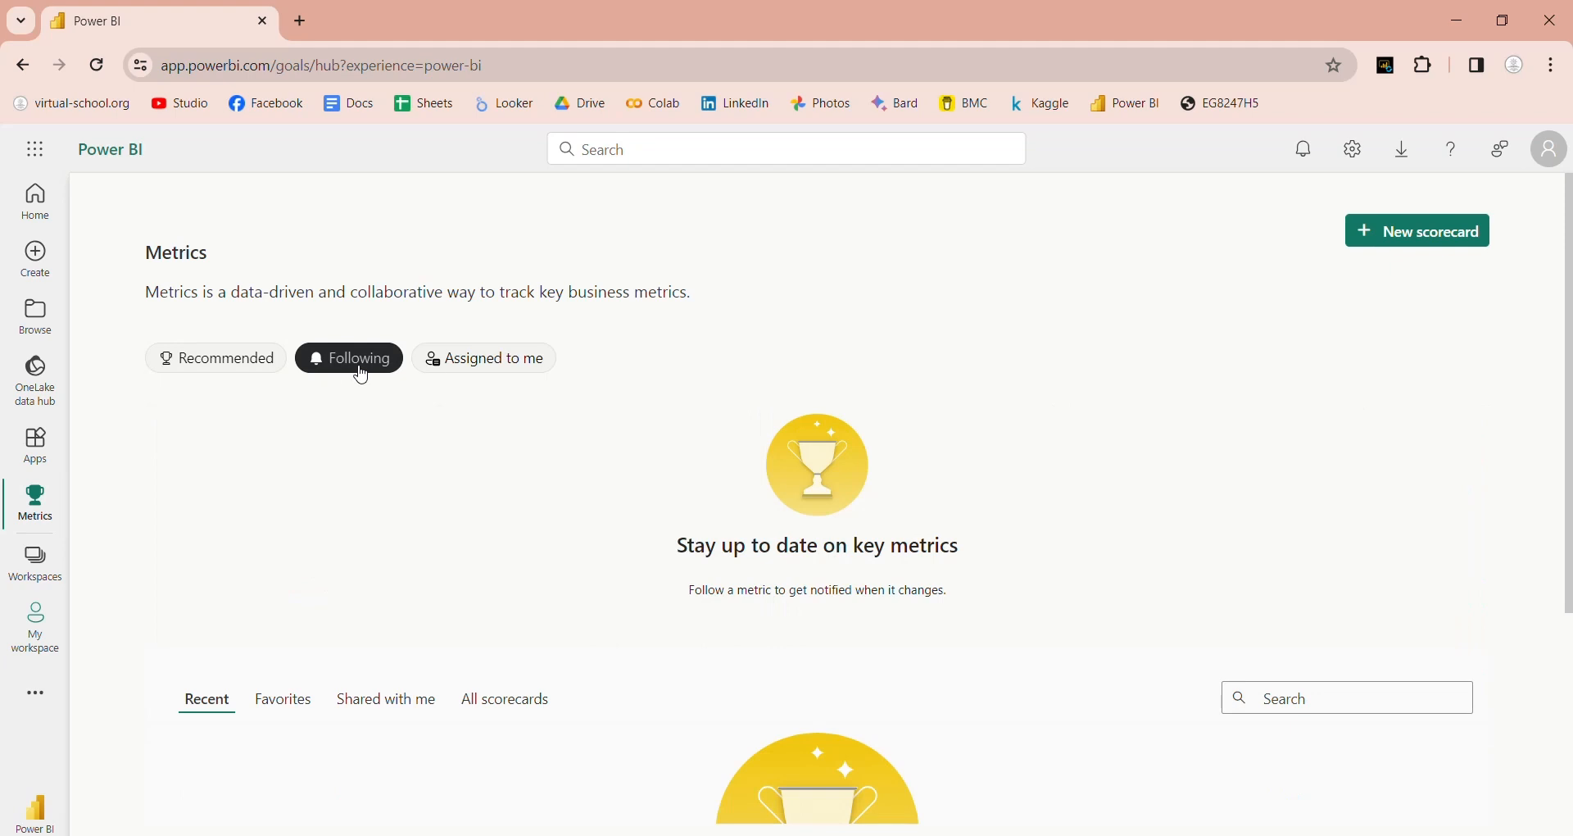
pyautogui.click(494, 376)
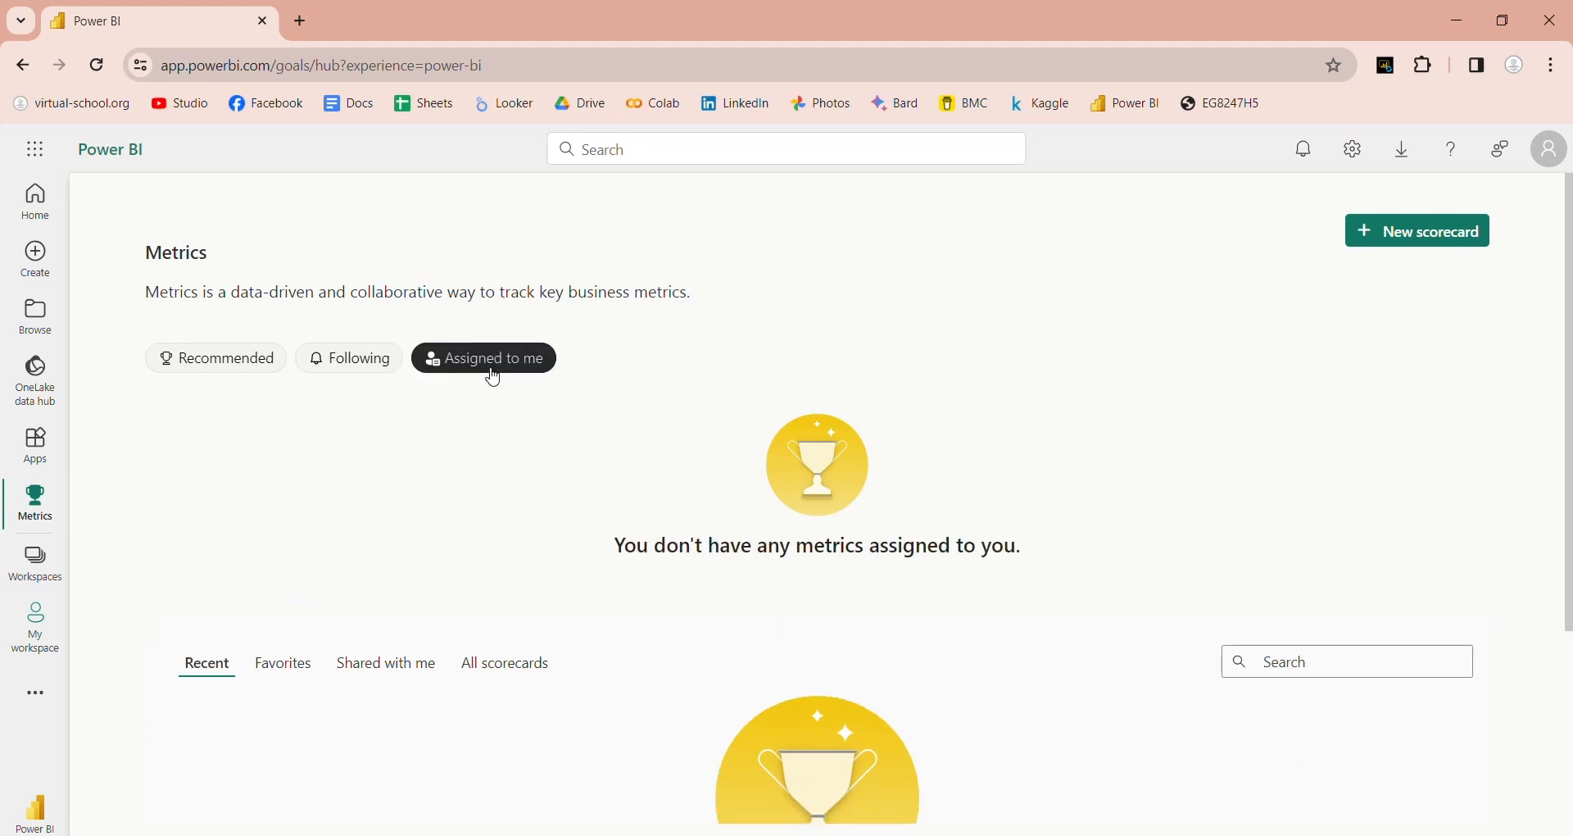
pyautogui.click(212, 367)
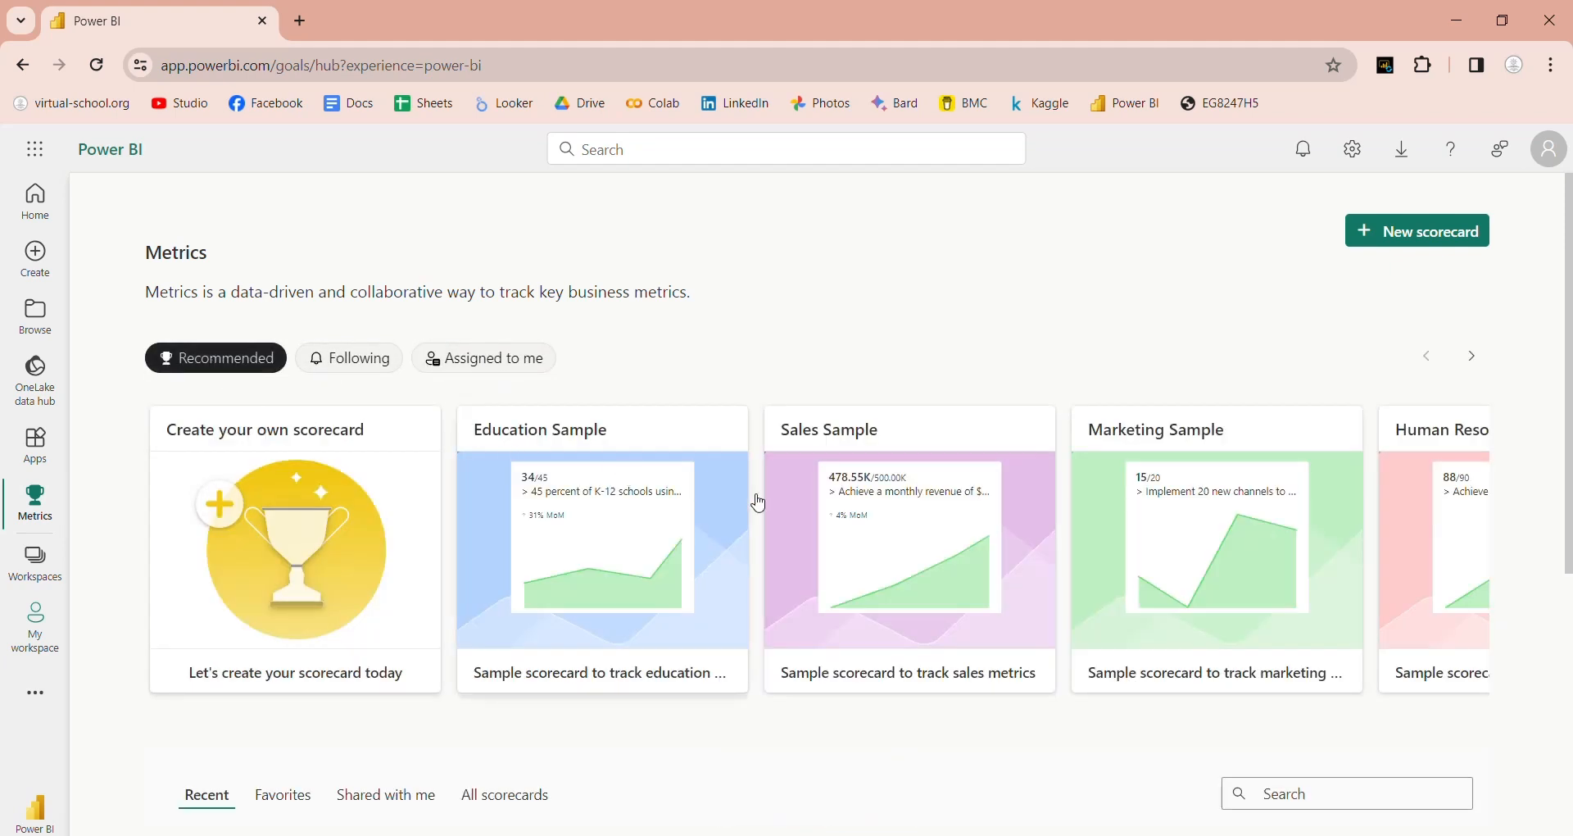
pyautogui.click(1475, 359)
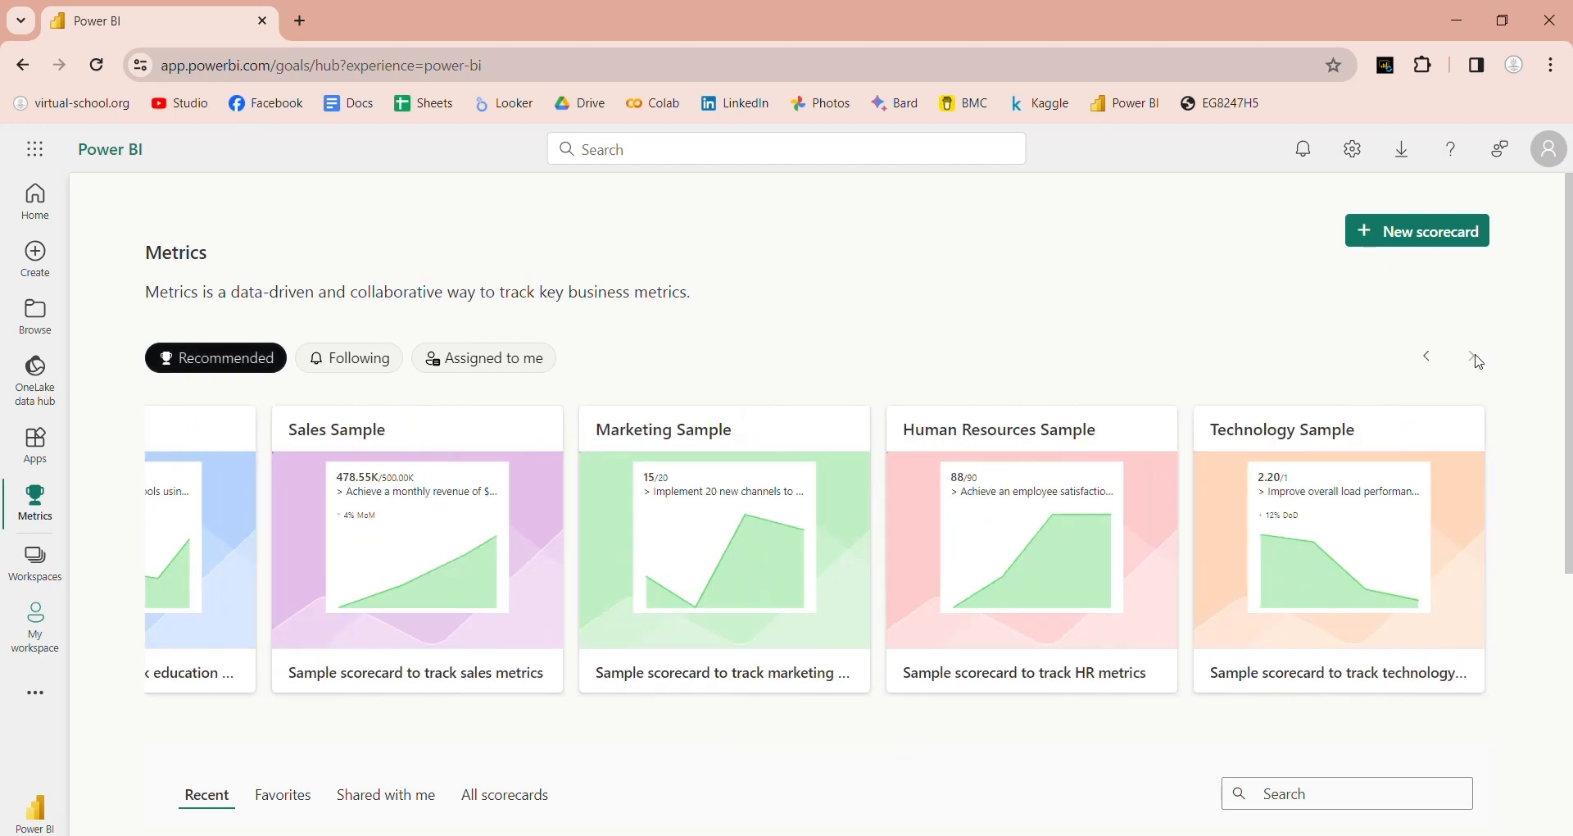
pyautogui.moveTo(1569, 410); pyautogui.dragTo(1570, 688)
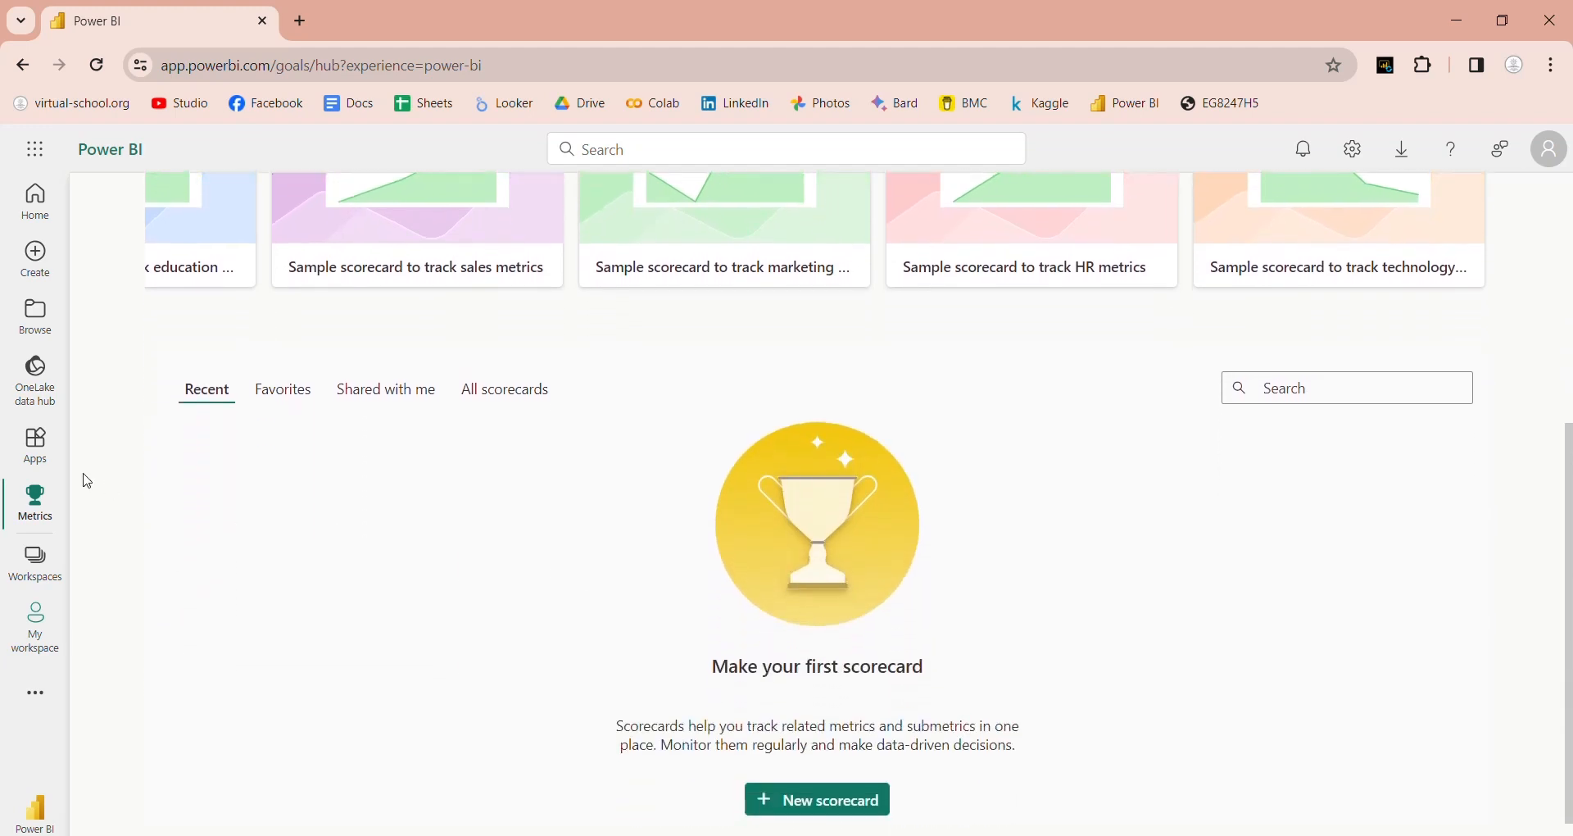
# Step: Switch through the Favorites, Shared with me, All and Recent scorecard tabs, then create a new scorecard
pyautogui.click(288, 401)
pyautogui.click(410, 397)
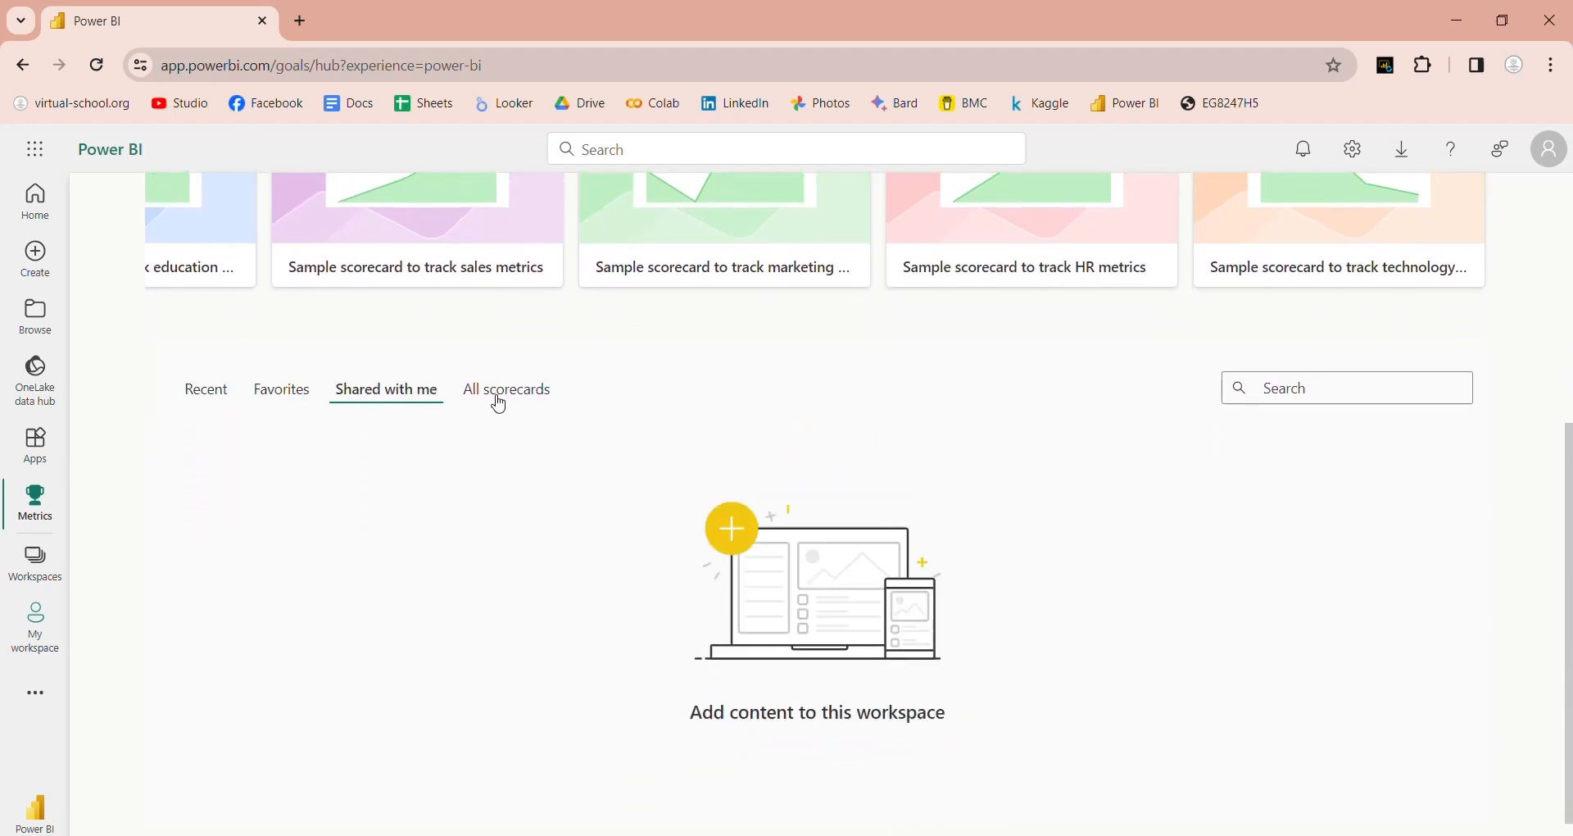
pyautogui.click(495, 398)
pyautogui.click(206, 393)
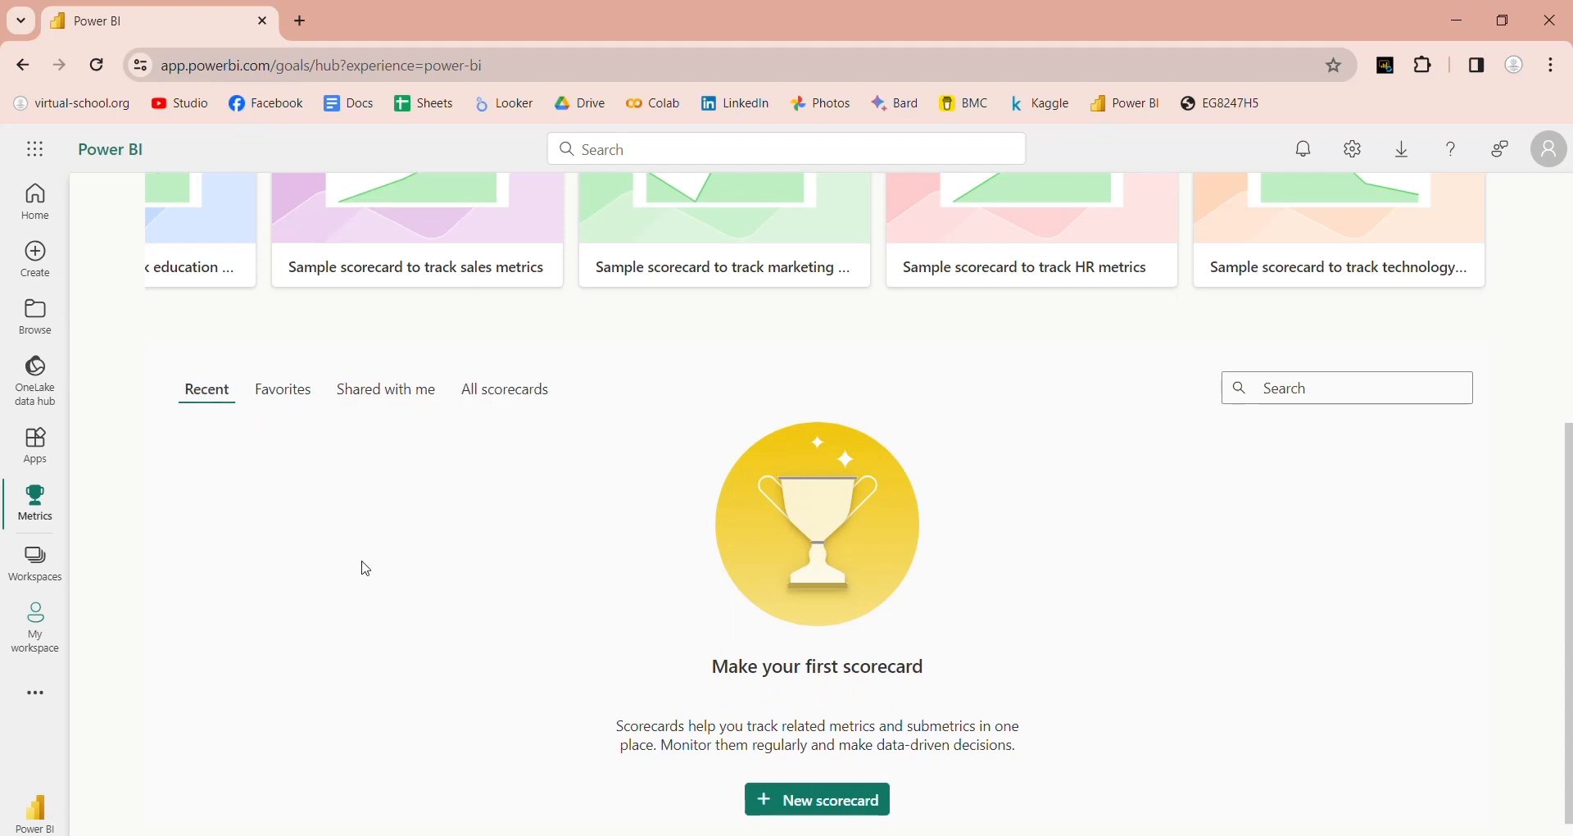
pyautogui.scroll(5, 509, 597)
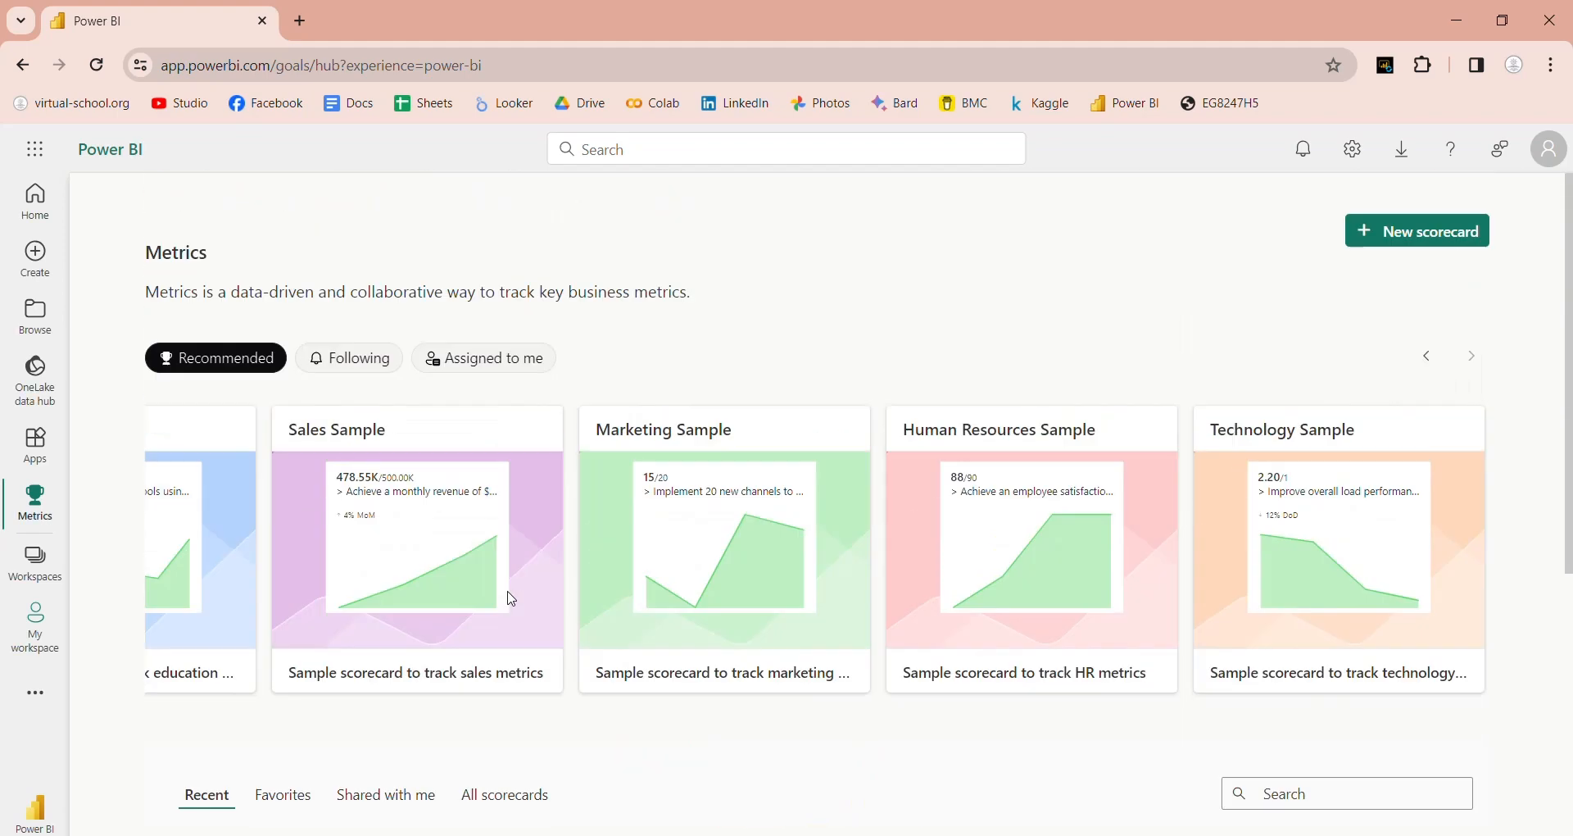
pyautogui.click(1411, 238)
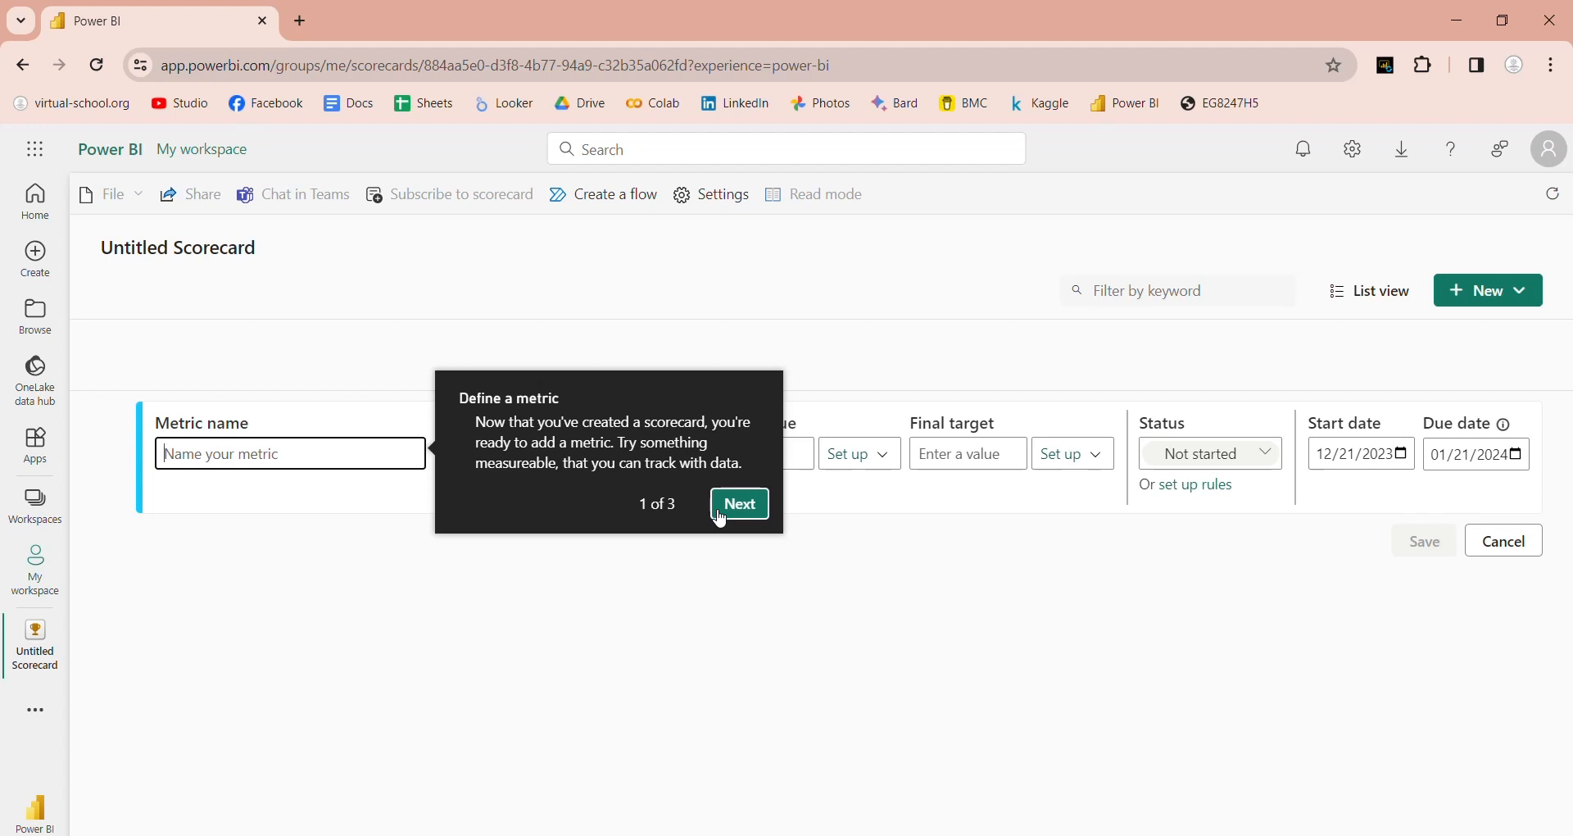
# Step: Finish the introductory tour and name the new metric Temp
pyautogui.click(721, 516)
pyautogui.click(1216, 512)
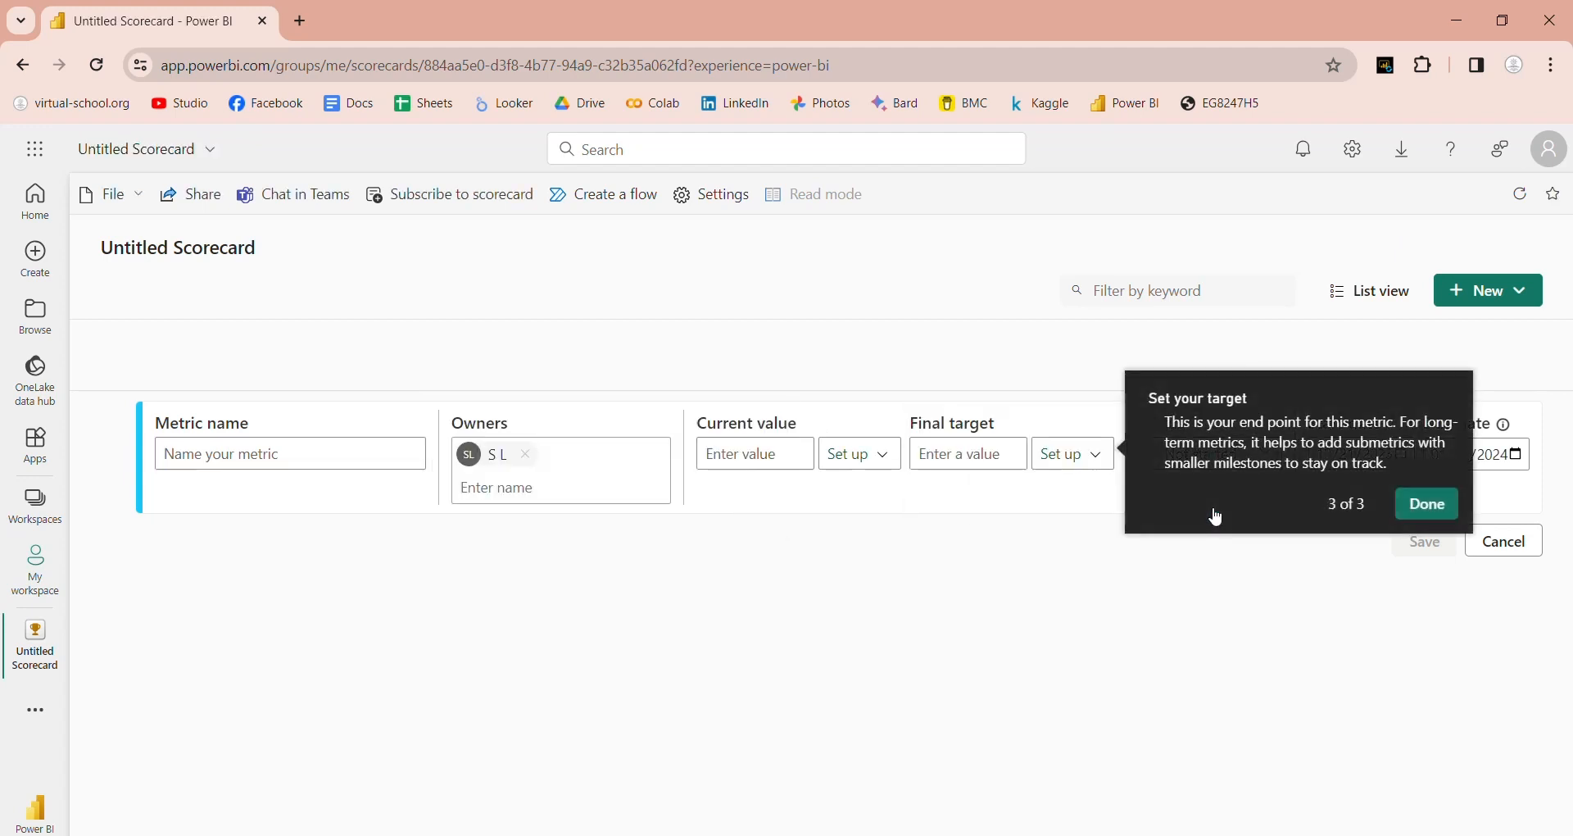
pyautogui.click(1427, 508)
pyautogui.click(286, 456)
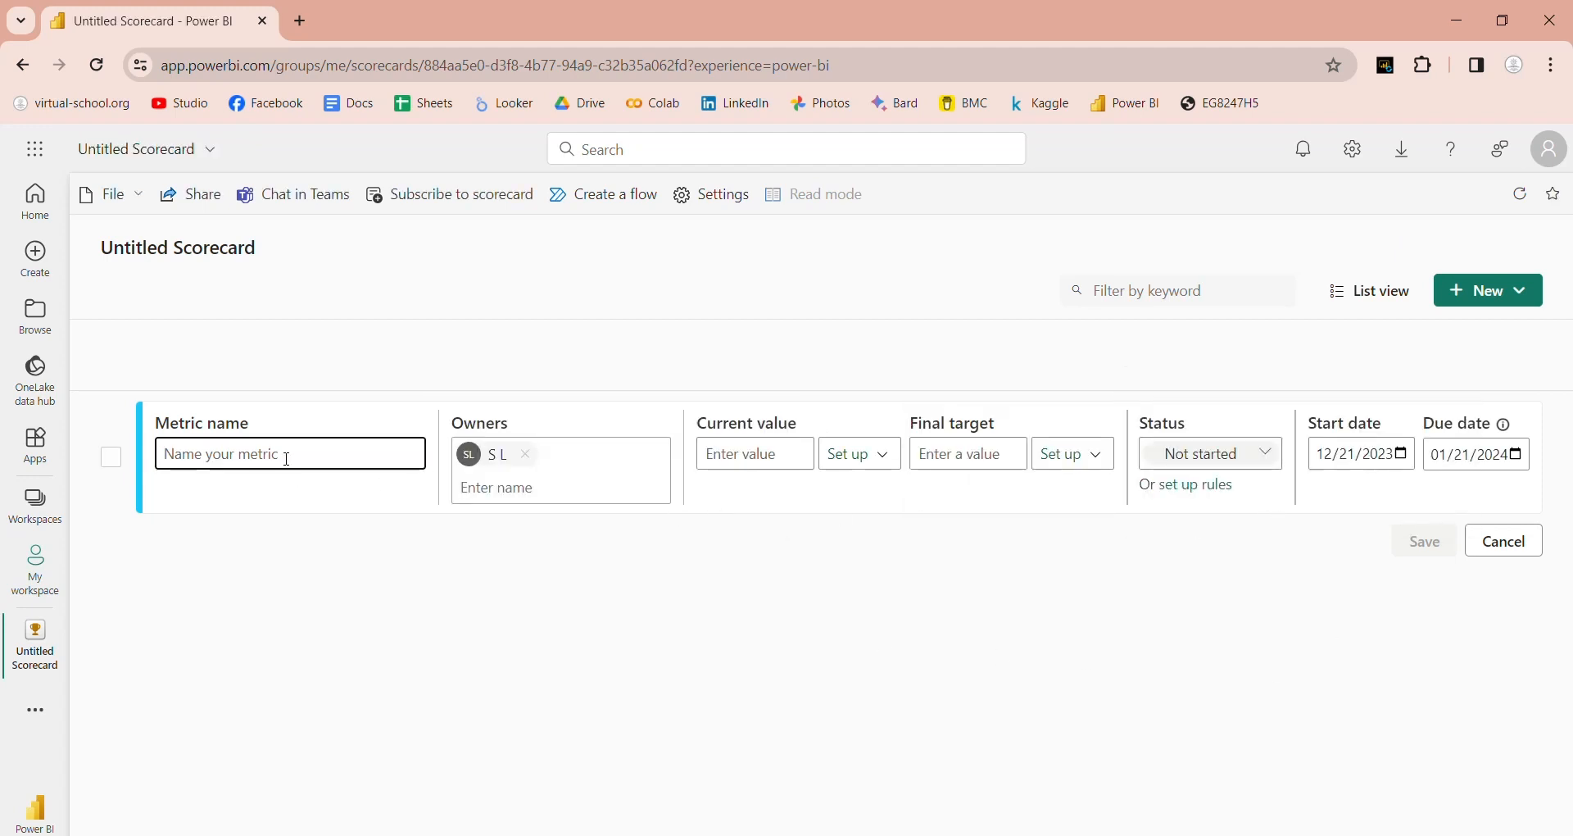
pyautogui.write('Temp')
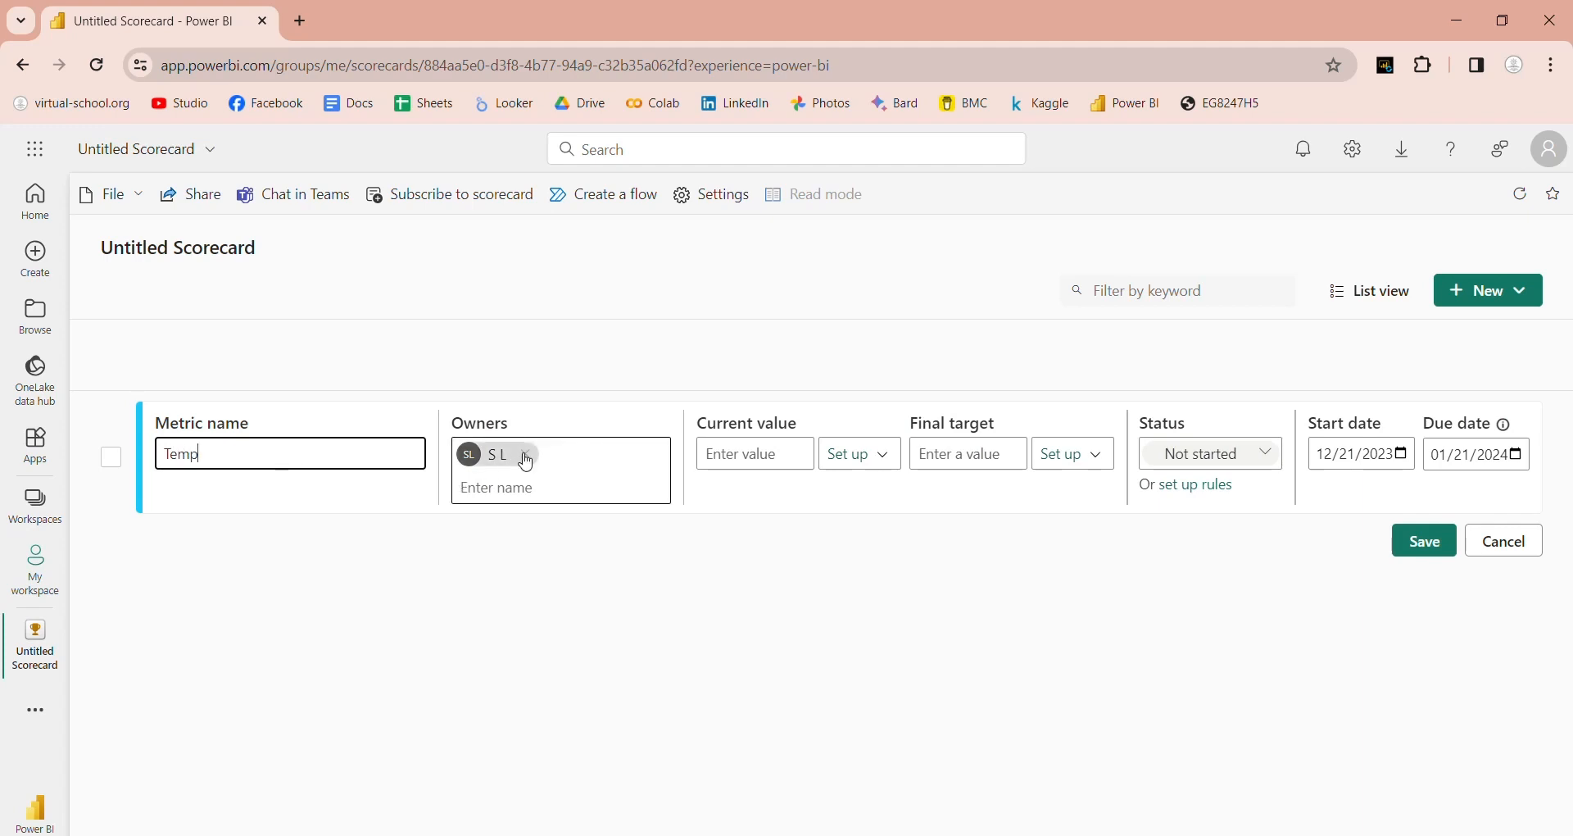
# Step: Give the Temp metric current value 500, final target 800 and status On track
pyautogui.click(746, 461)
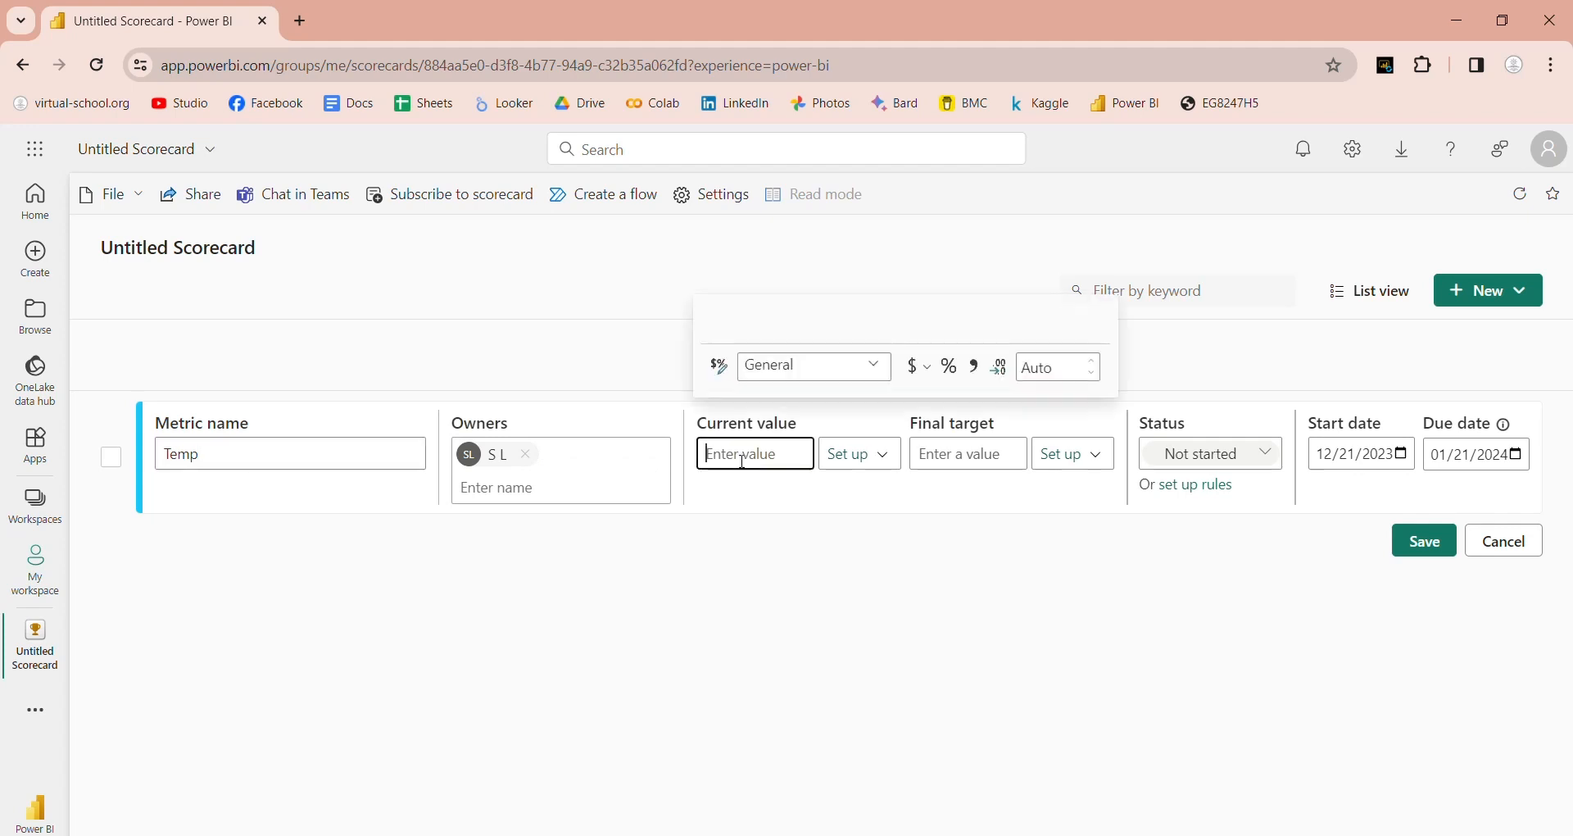
pyautogui.write('500')
pyautogui.press('Tab')
pyautogui.press('Tab')
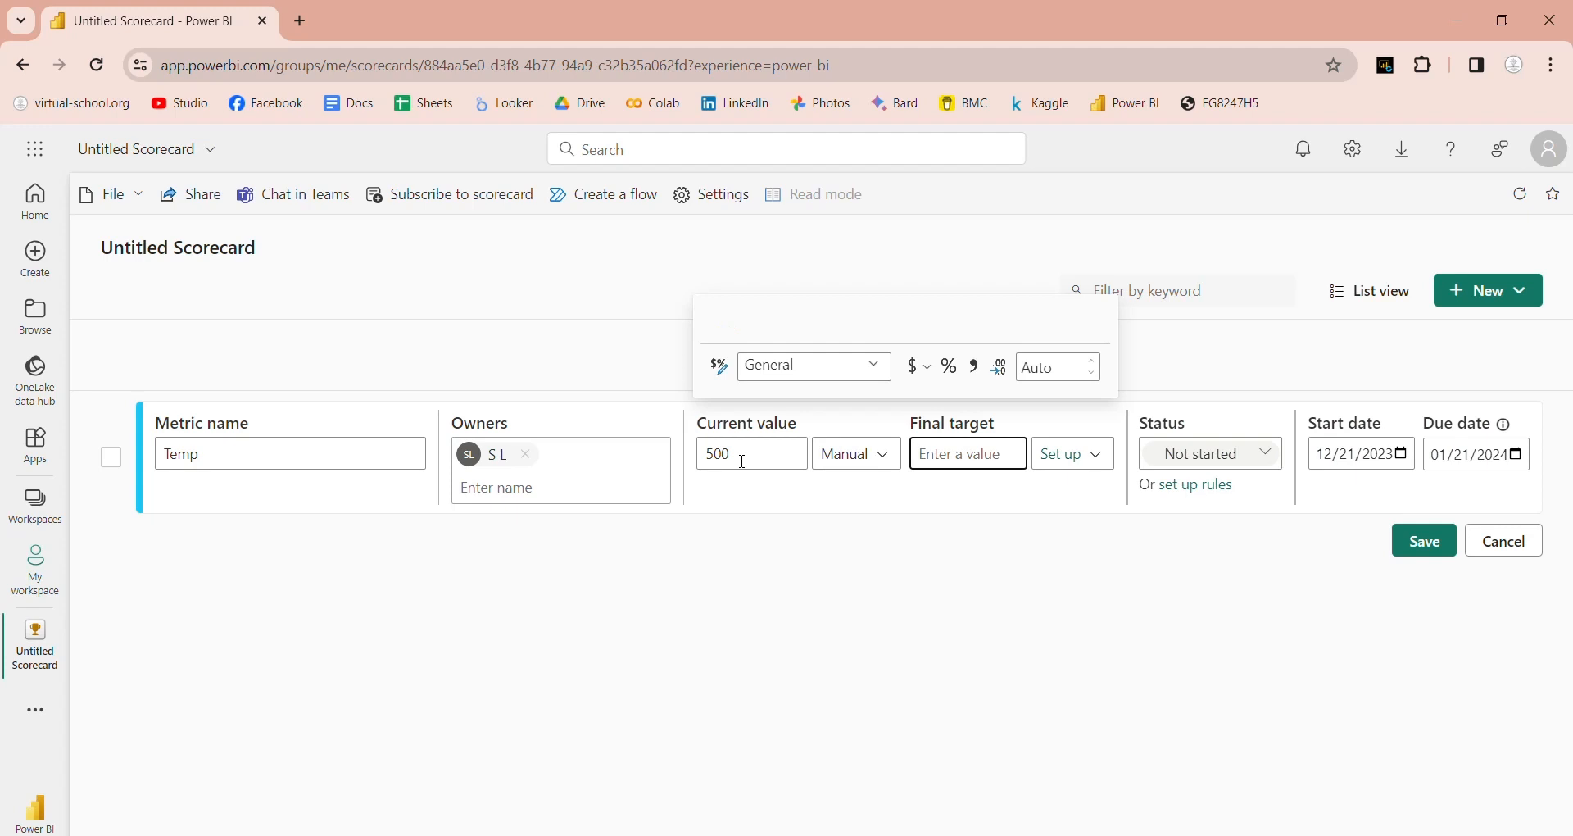
pyautogui.write('800')
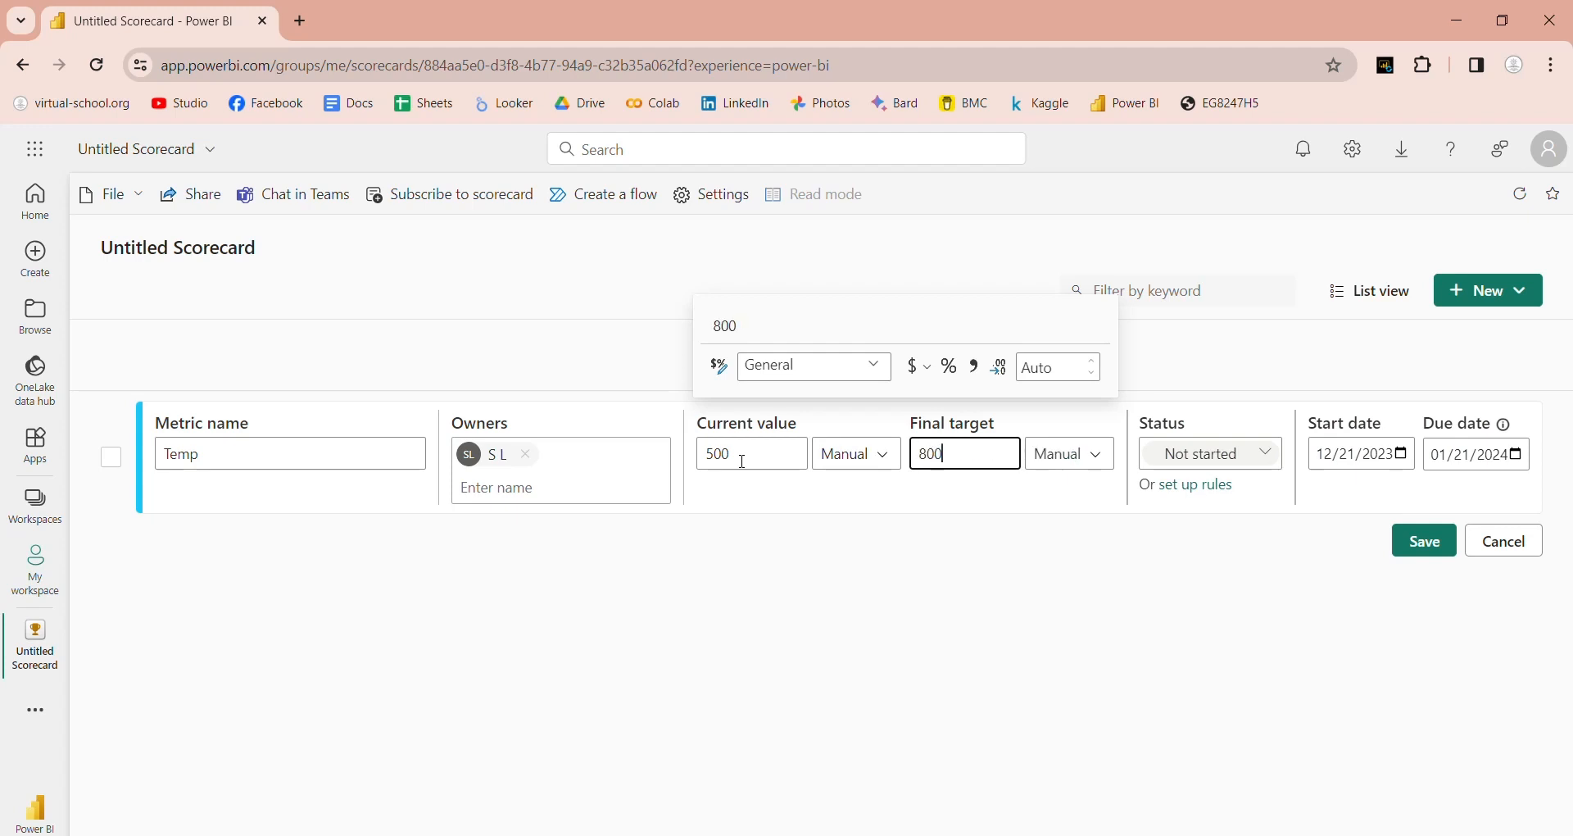
pyautogui.press('Tab')
pyautogui.press('Tab')
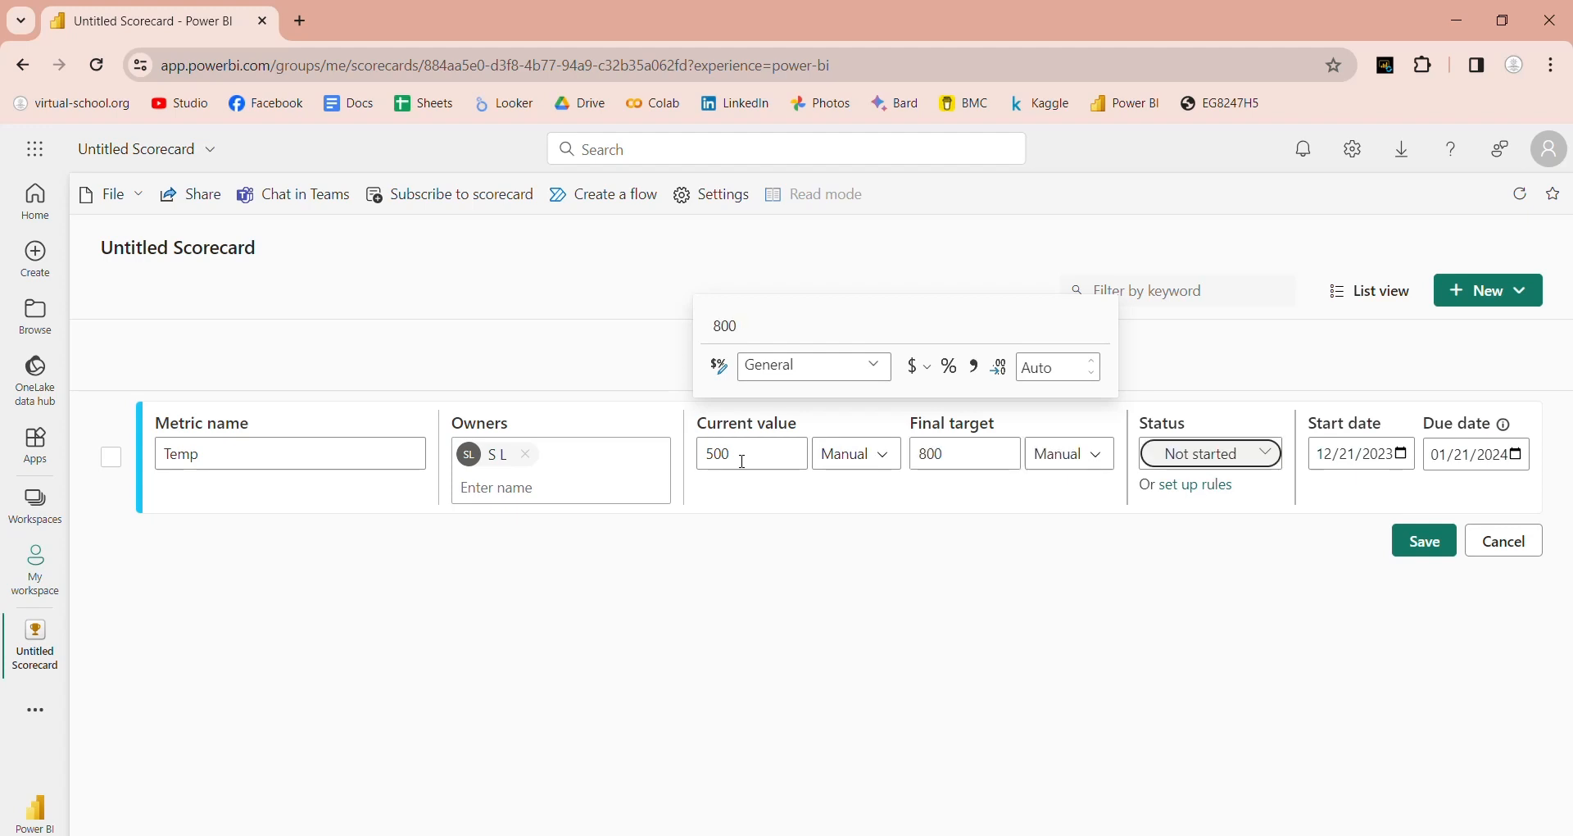
pyautogui.click(1264, 457)
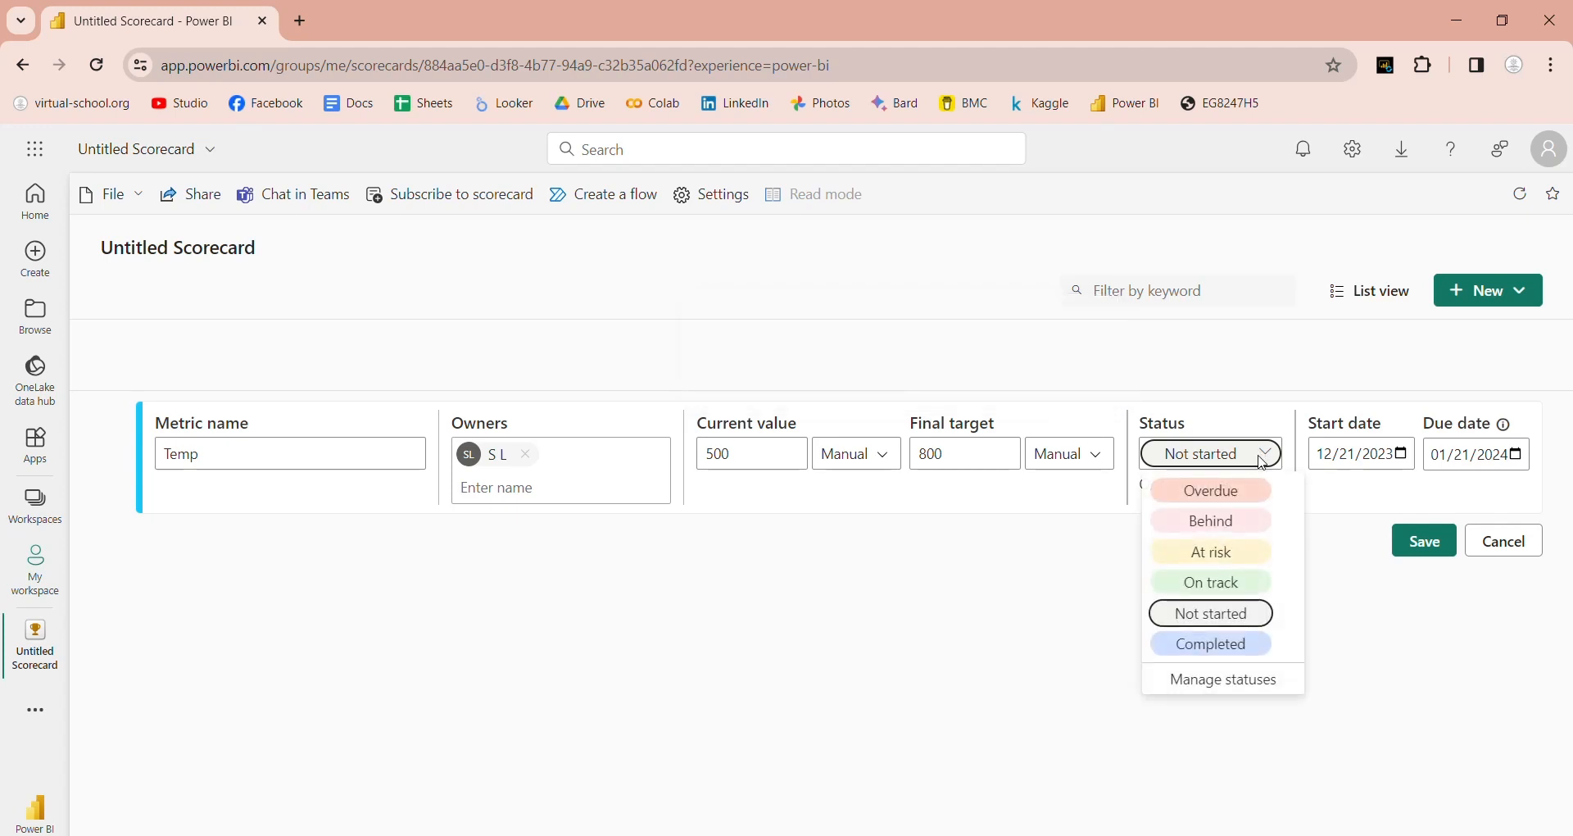
pyautogui.click(1217, 584)
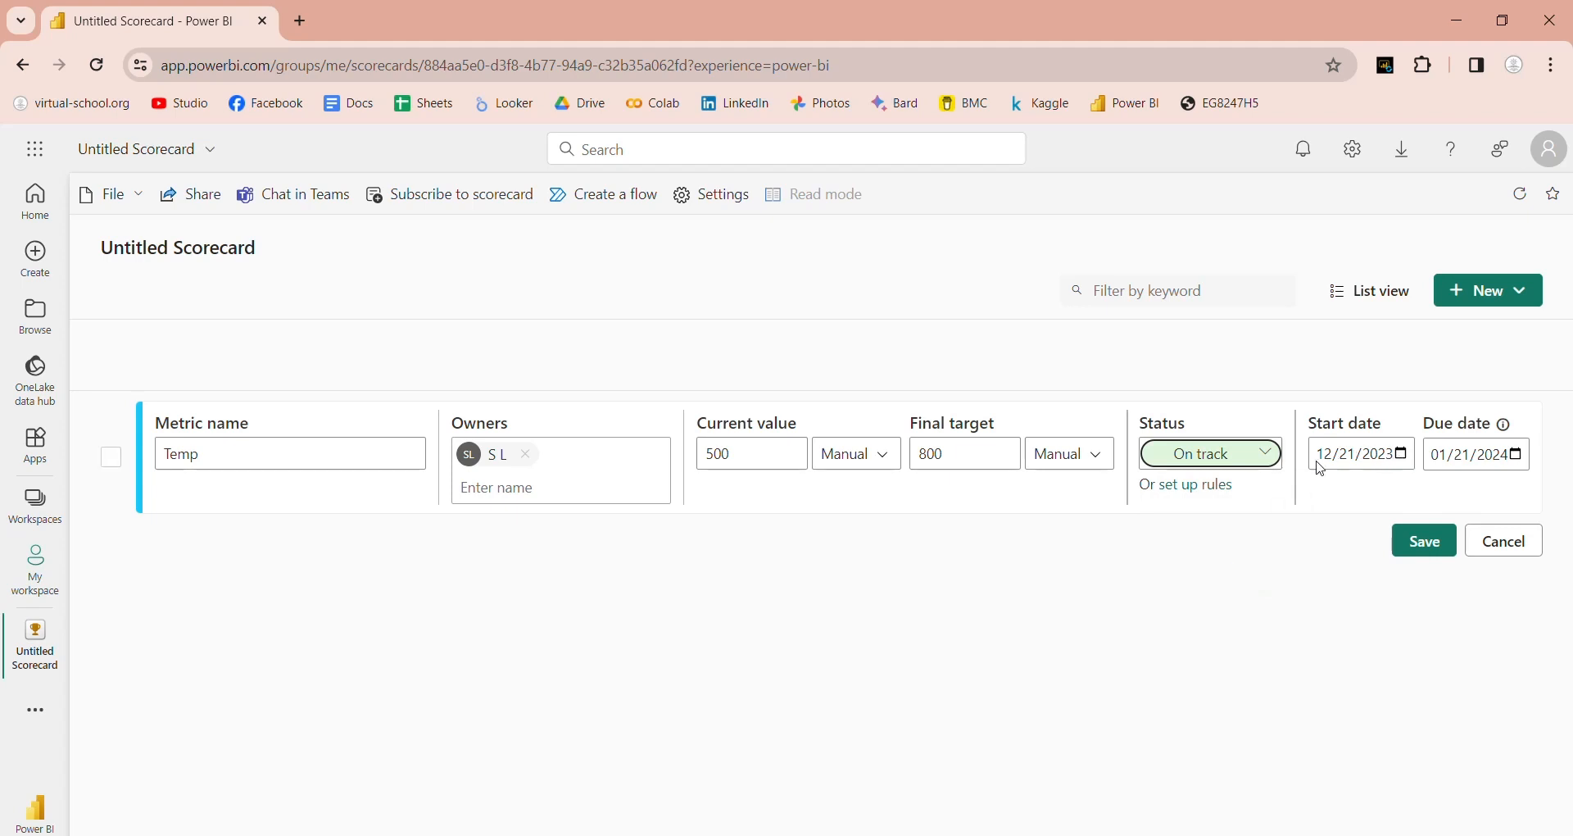
# Step: Save the Temp metric and rename the scorecard to 'Temp Scorecard'
pyautogui.click(1425, 541)
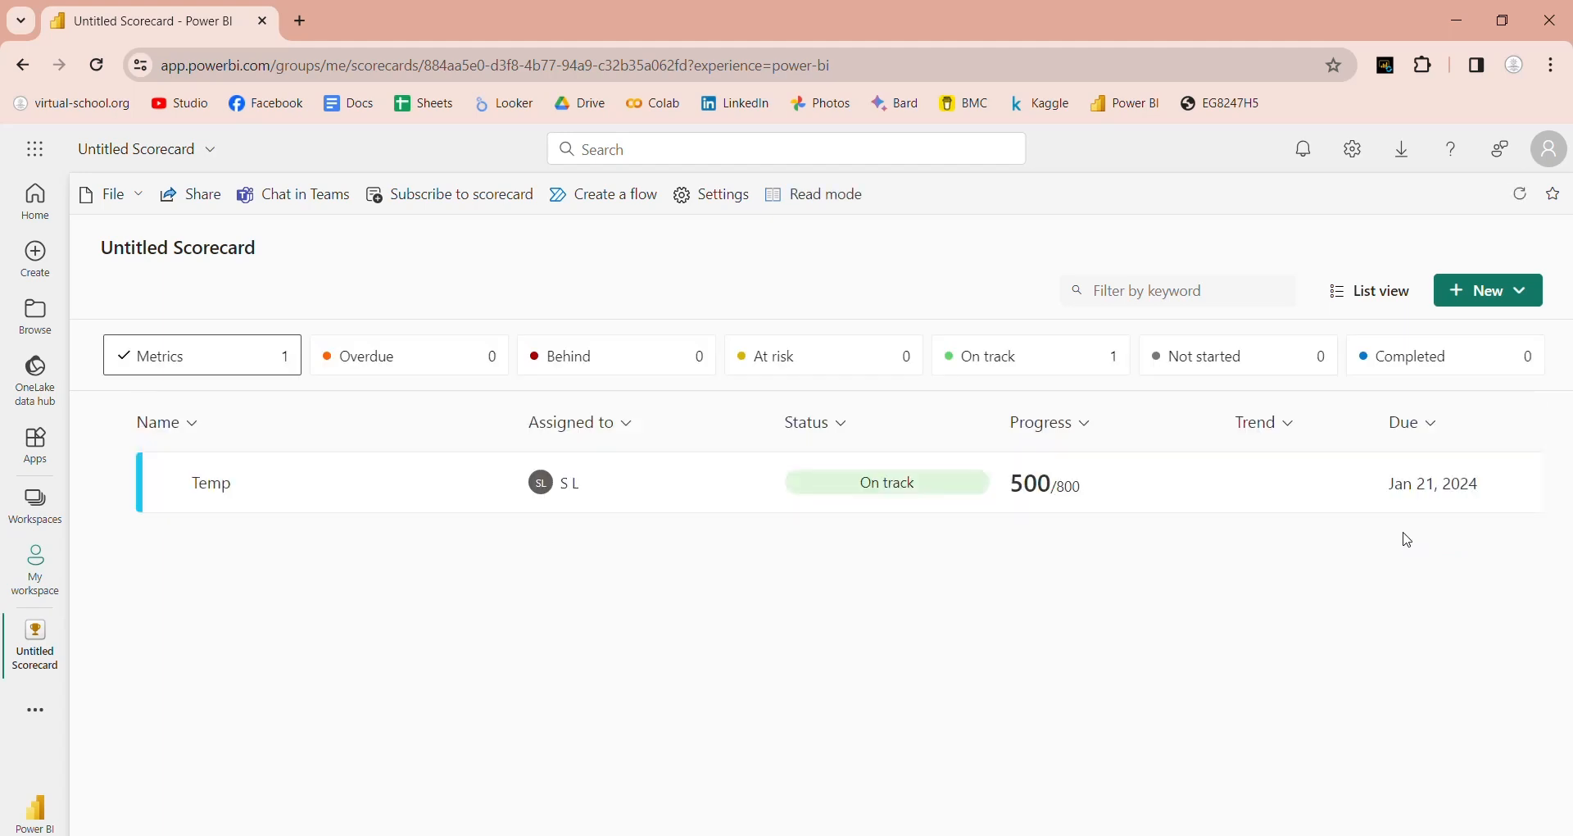
pyautogui.click(866, 486)
pyautogui.click(239, 249)
pyautogui.write('Temp S')
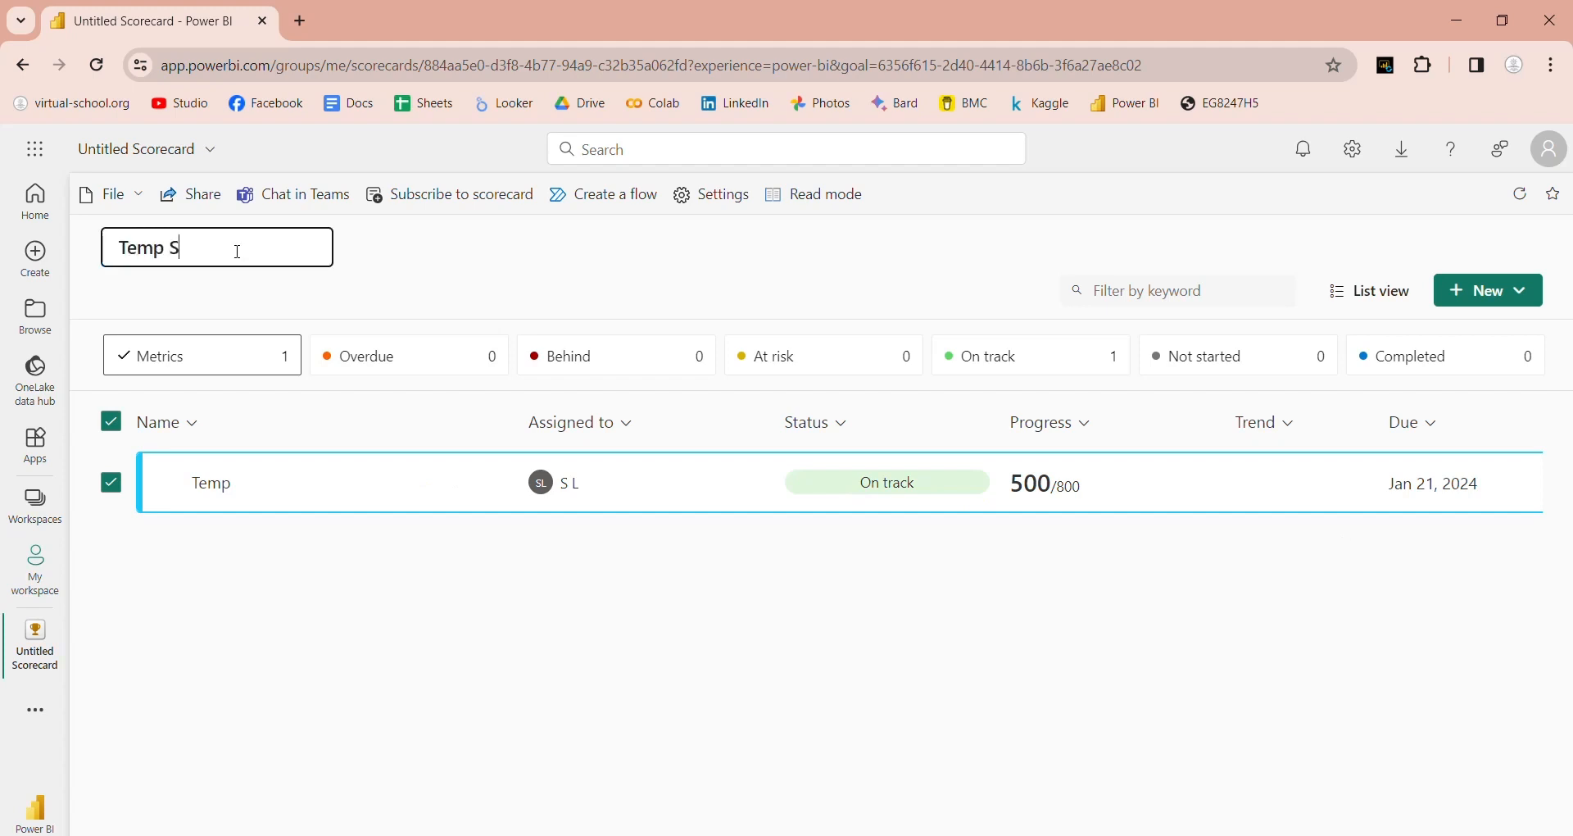
pyautogui.write('corecard')
pyautogui.press('Return')
# Step: Look at the New item choices and File options, closing both
pyautogui.click(1512, 294)
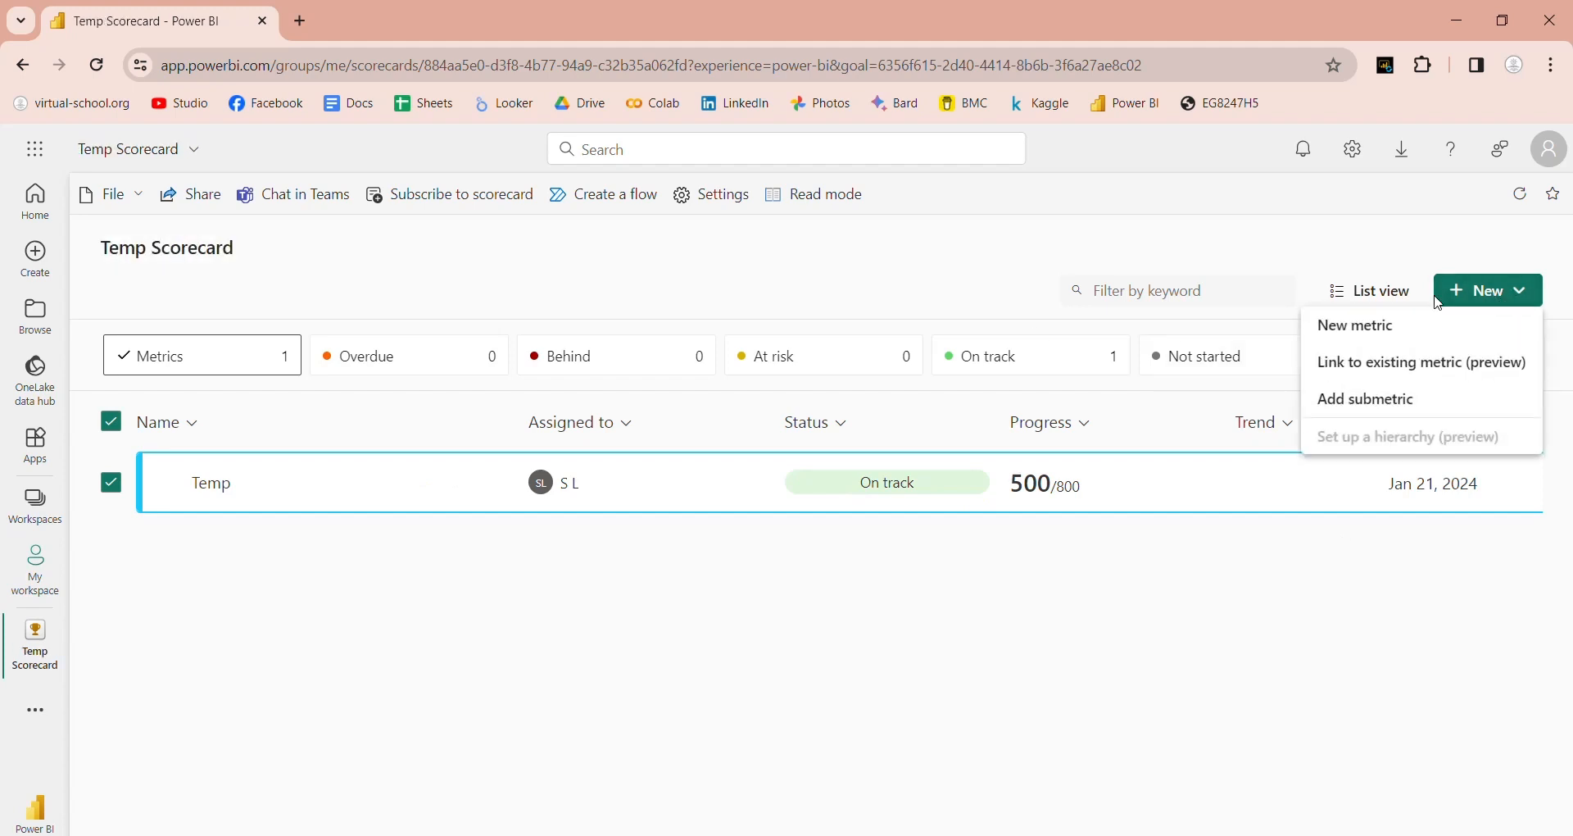
pyautogui.click(1307, 562)
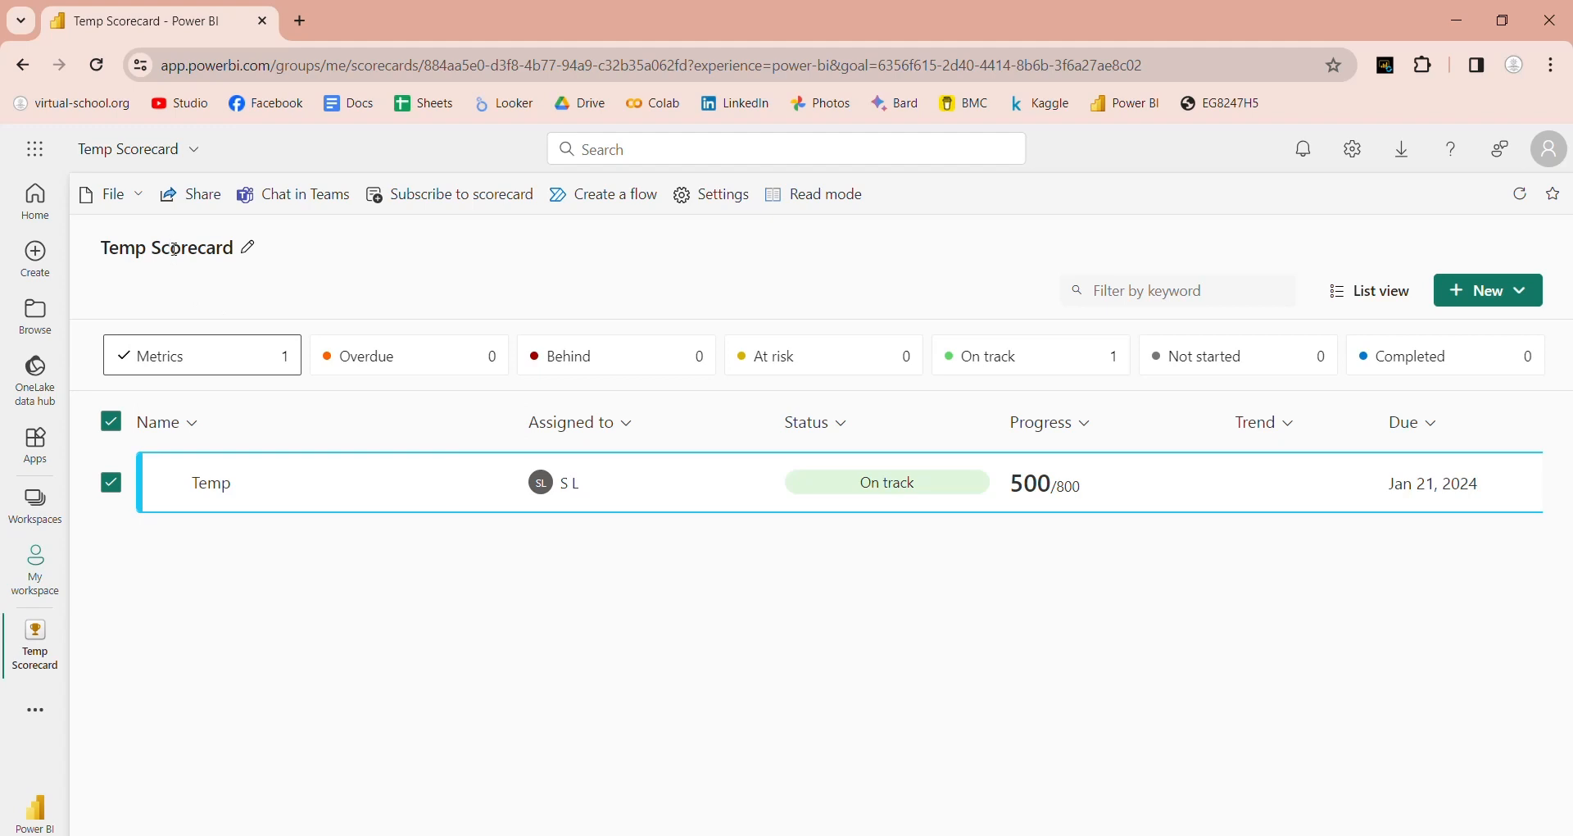
pyautogui.click(138, 197)
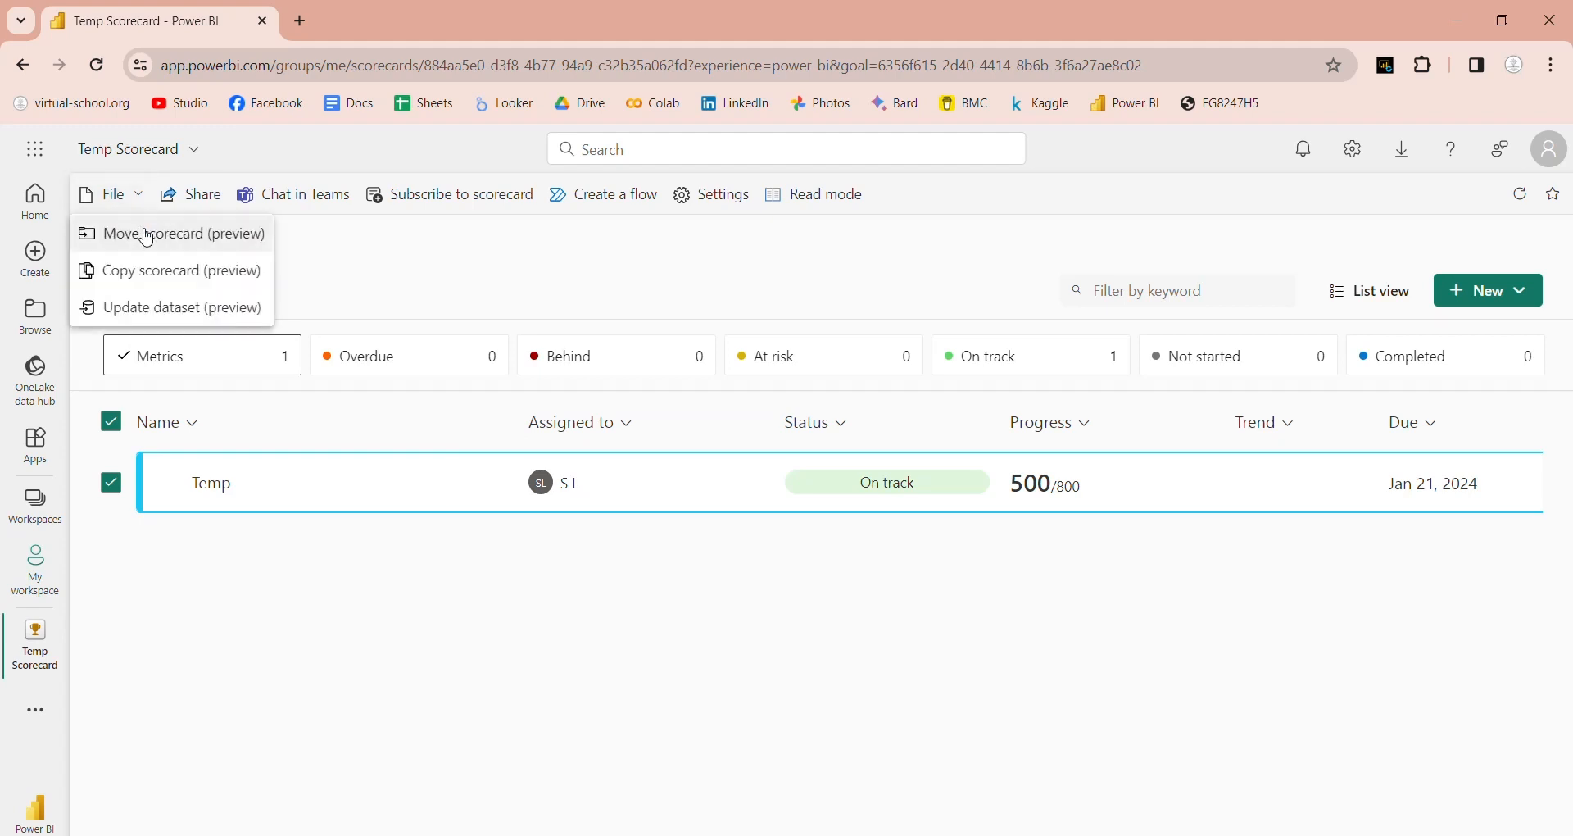
pyautogui.click(482, 290)
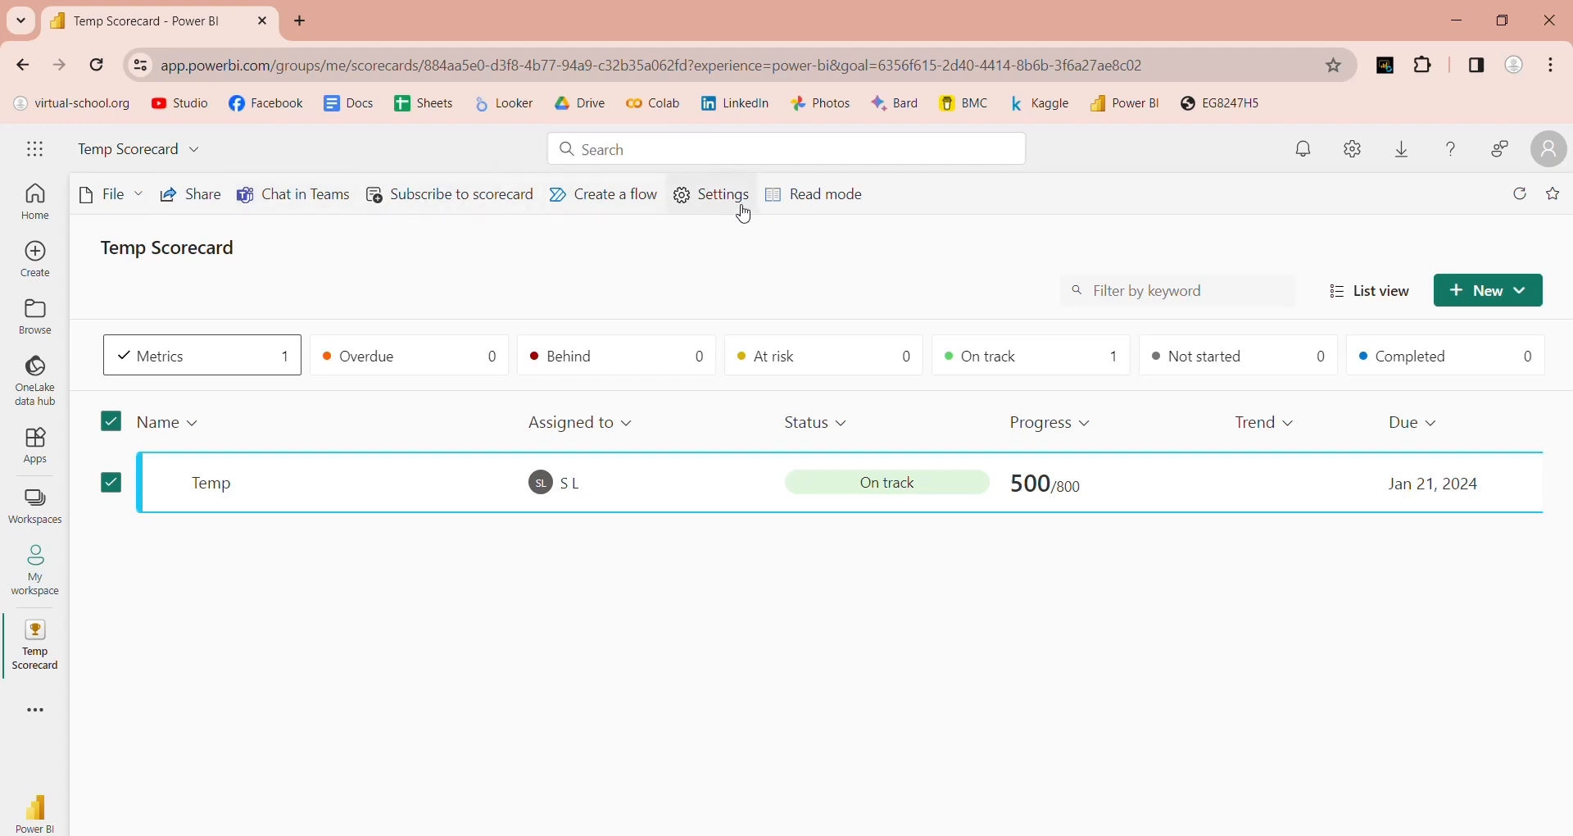
# Step: Review the scorecard's Permissions and Statuses settings, cancel, then go to Metrics via More
pyautogui.click(690, 199)
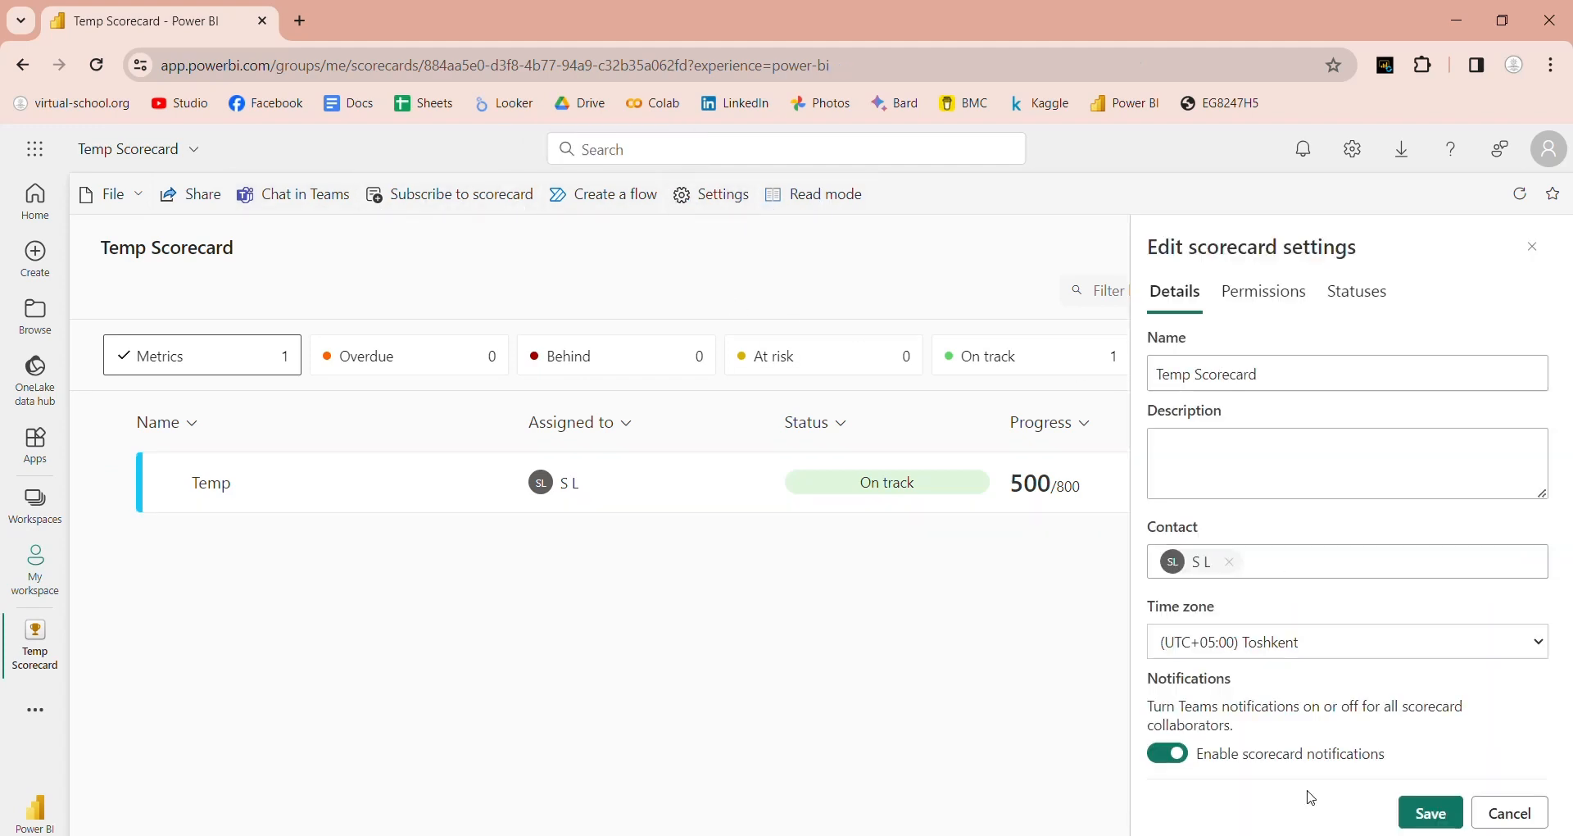
pyautogui.click(1256, 309)
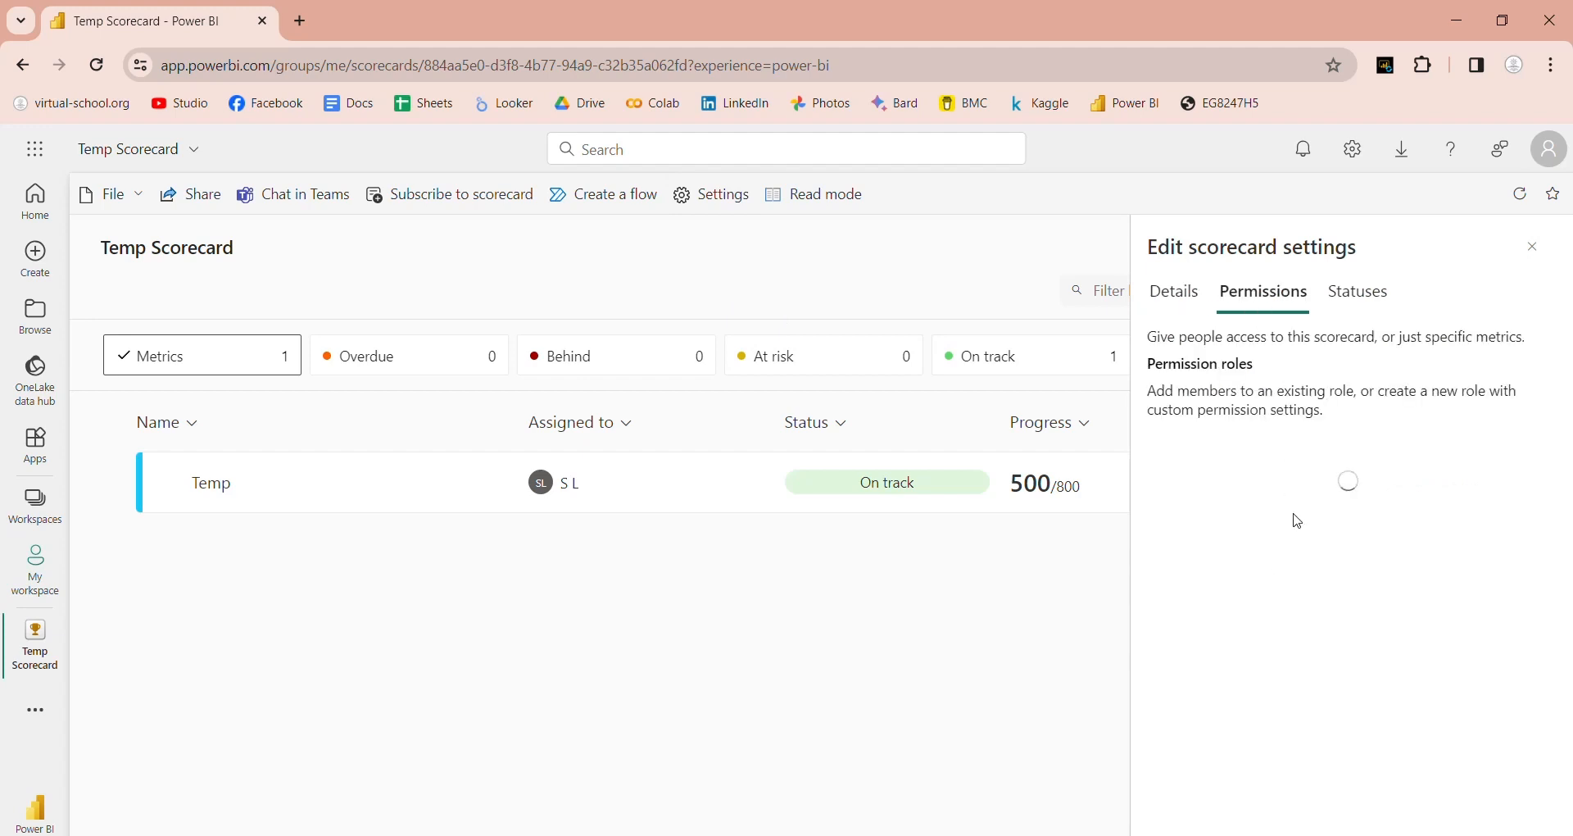
pyautogui.scroll(-1, 1303, 556)
pyautogui.click(1348, 297)
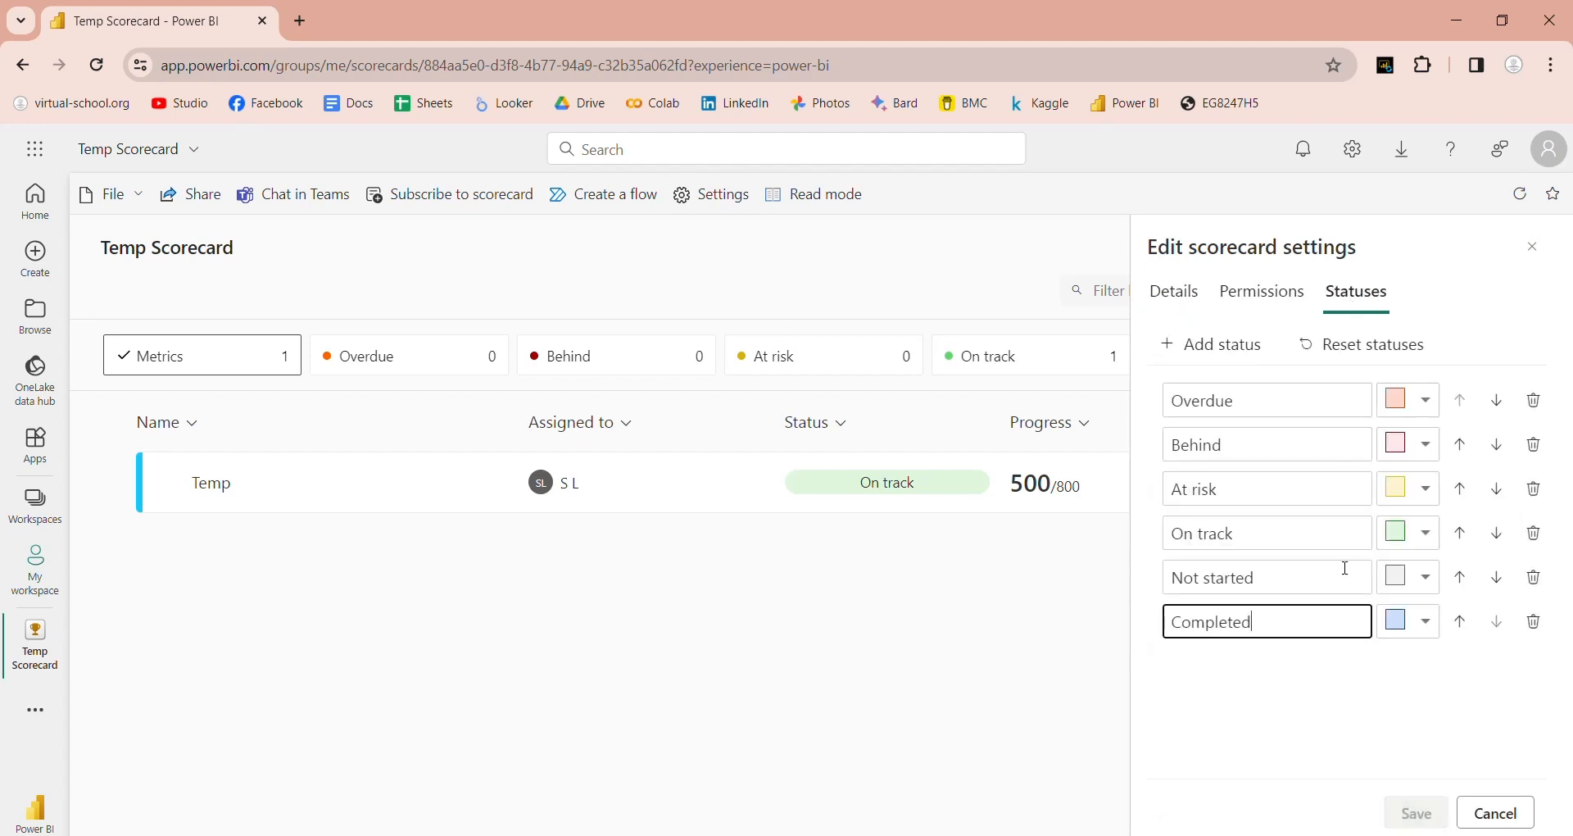
pyautogui.click(1497, 820)
pyautogui.click(35, 711)
pyautogui.click(123, 714)
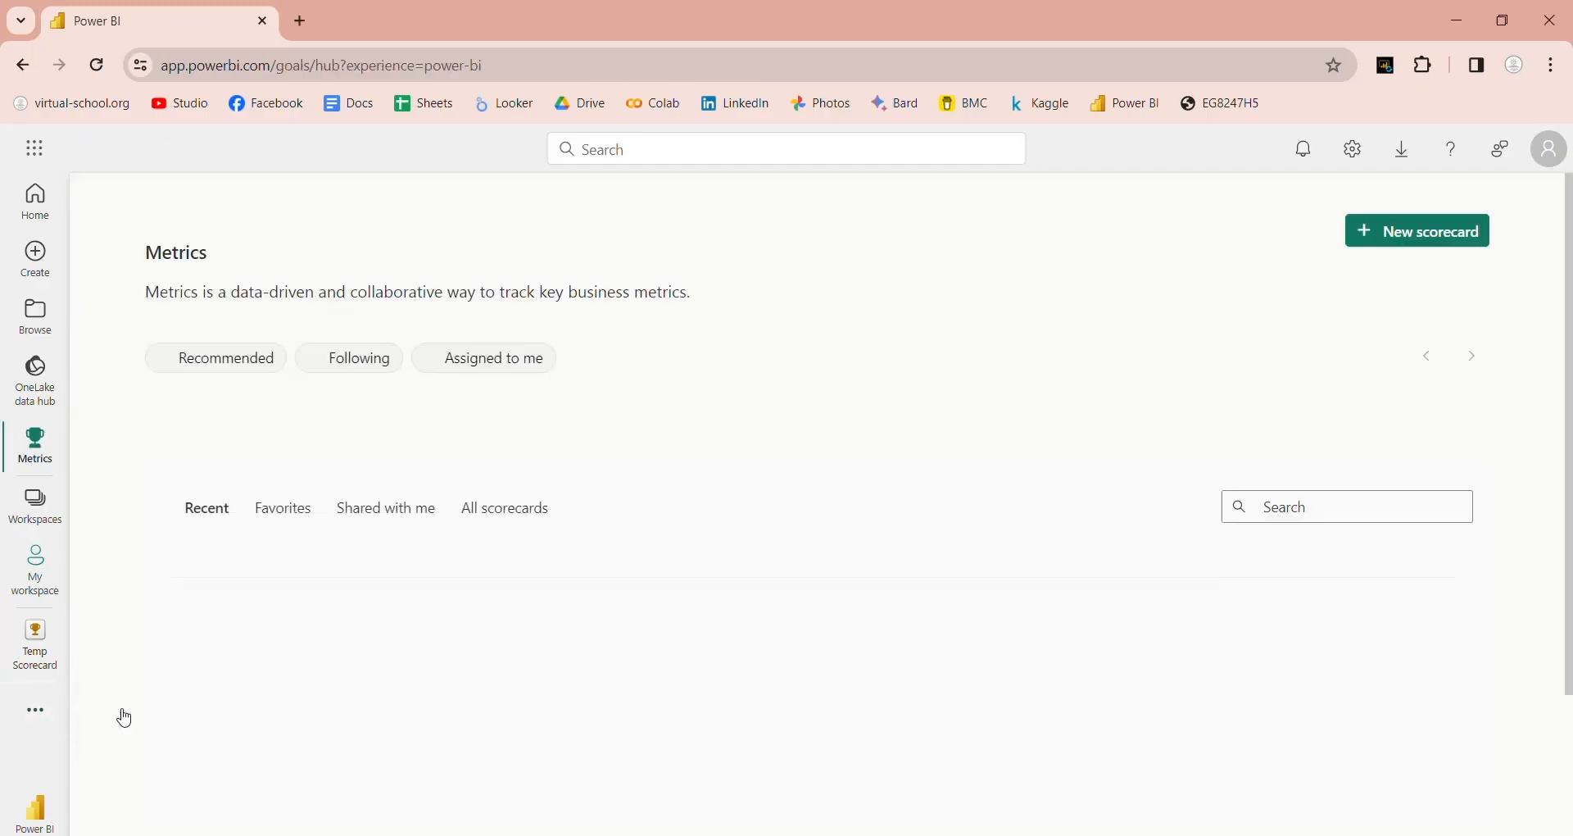
# Step: Open My workspace from Workspaces and choose New > Semantic model
pyautogui.scroll(-5, 724, 699)
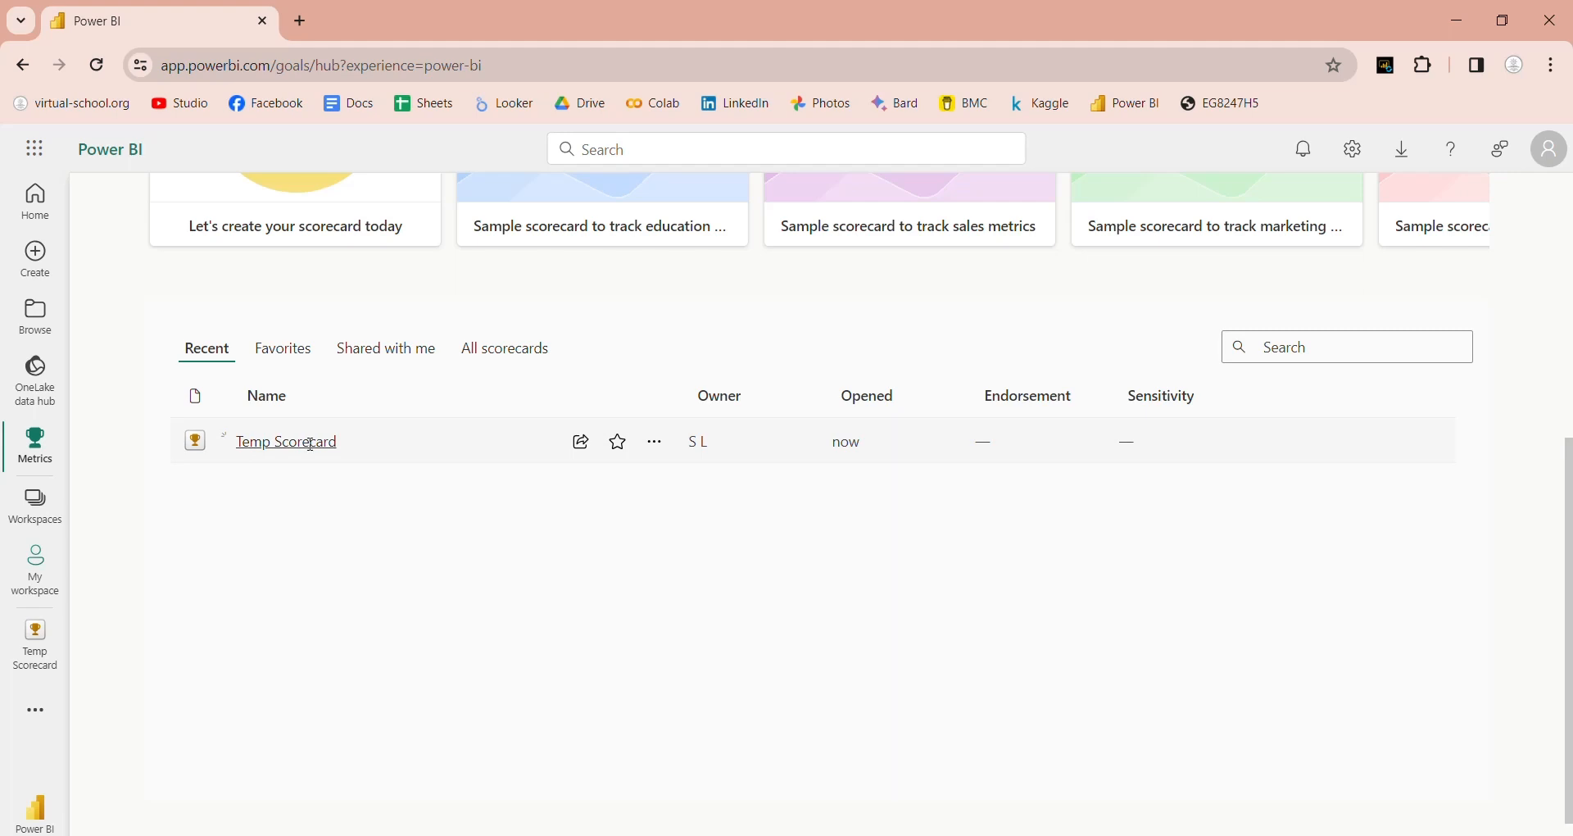
pyautogui.click(39, 523)
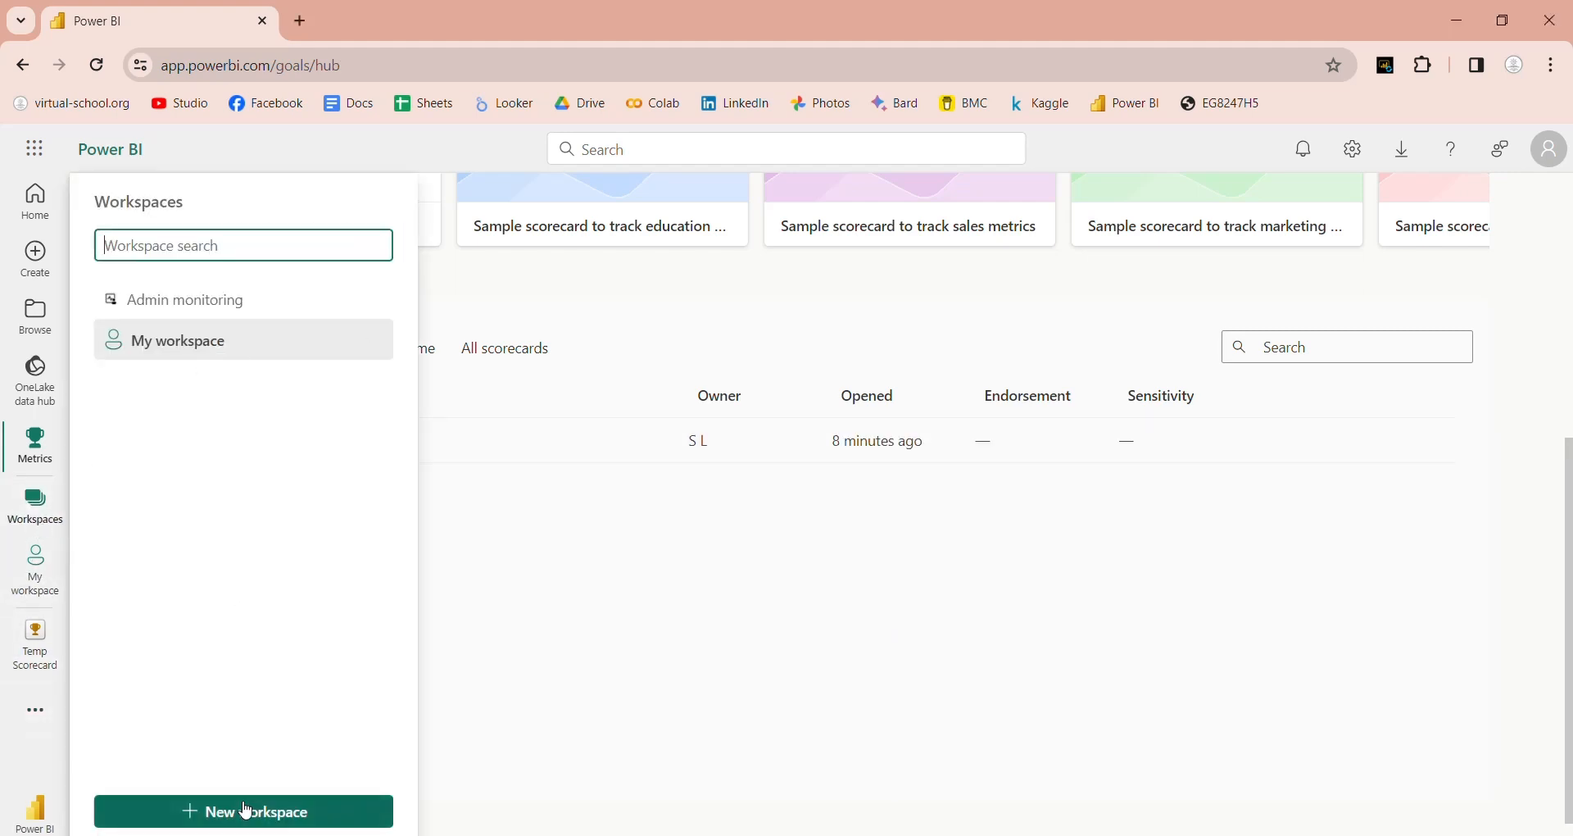
pyautogui.click(211, 341)
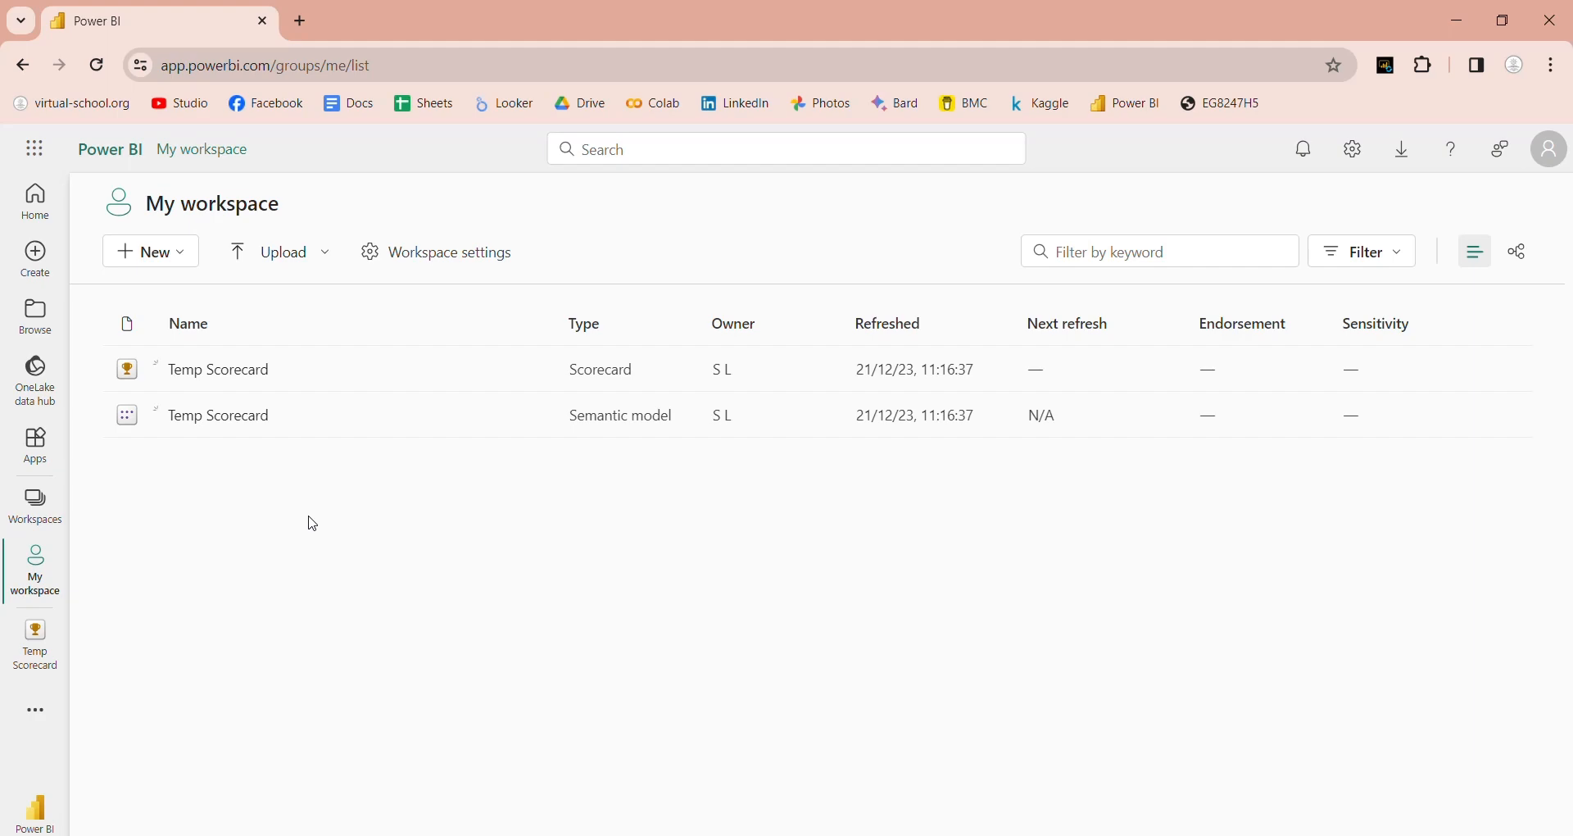
pyautogui.click(181, 259)
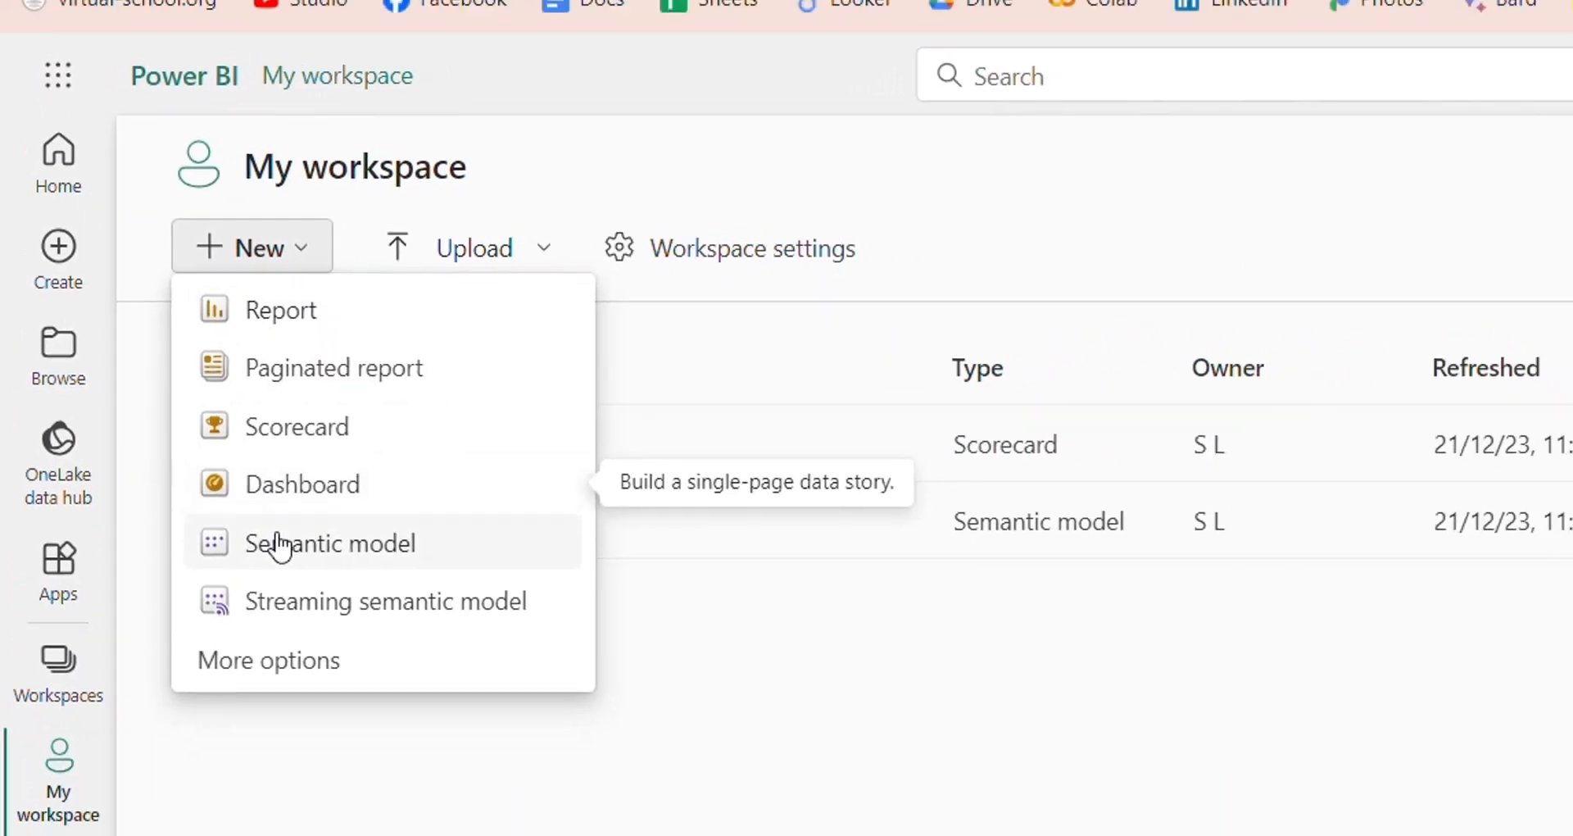
pyautogui.click(325, 581)
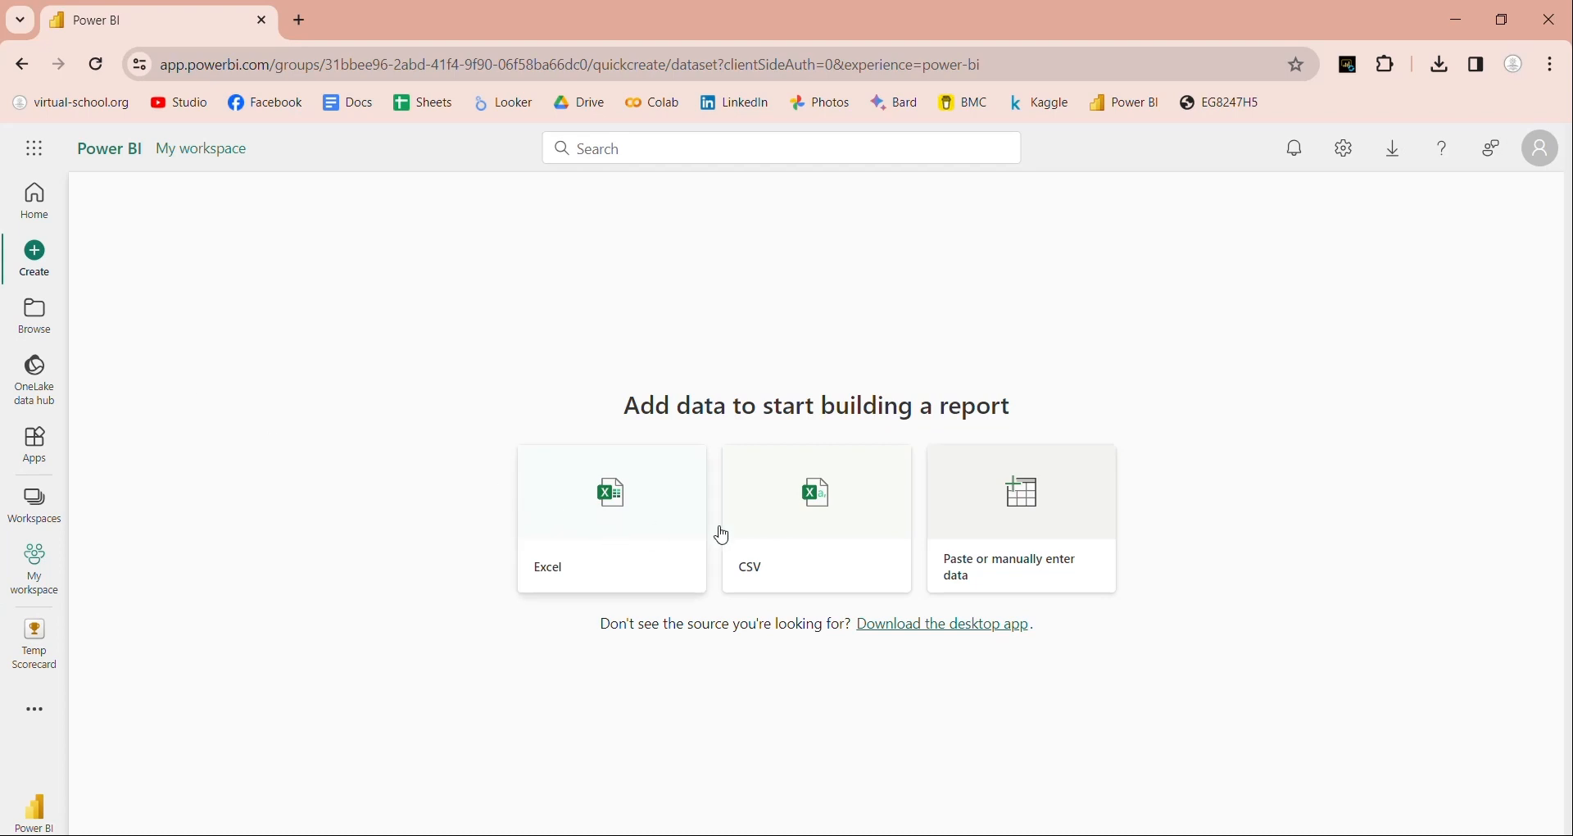
# Step: Load the Kaggle Restaurant Cost and Sales Dataset page in a new browser tab
pyautogui.click(302, 21)
pyautogui.write('https://www.kaggle.com/datasets/virtualschool/restaurant-cost-and-sales-dataset')
pyautogui.press('Return')
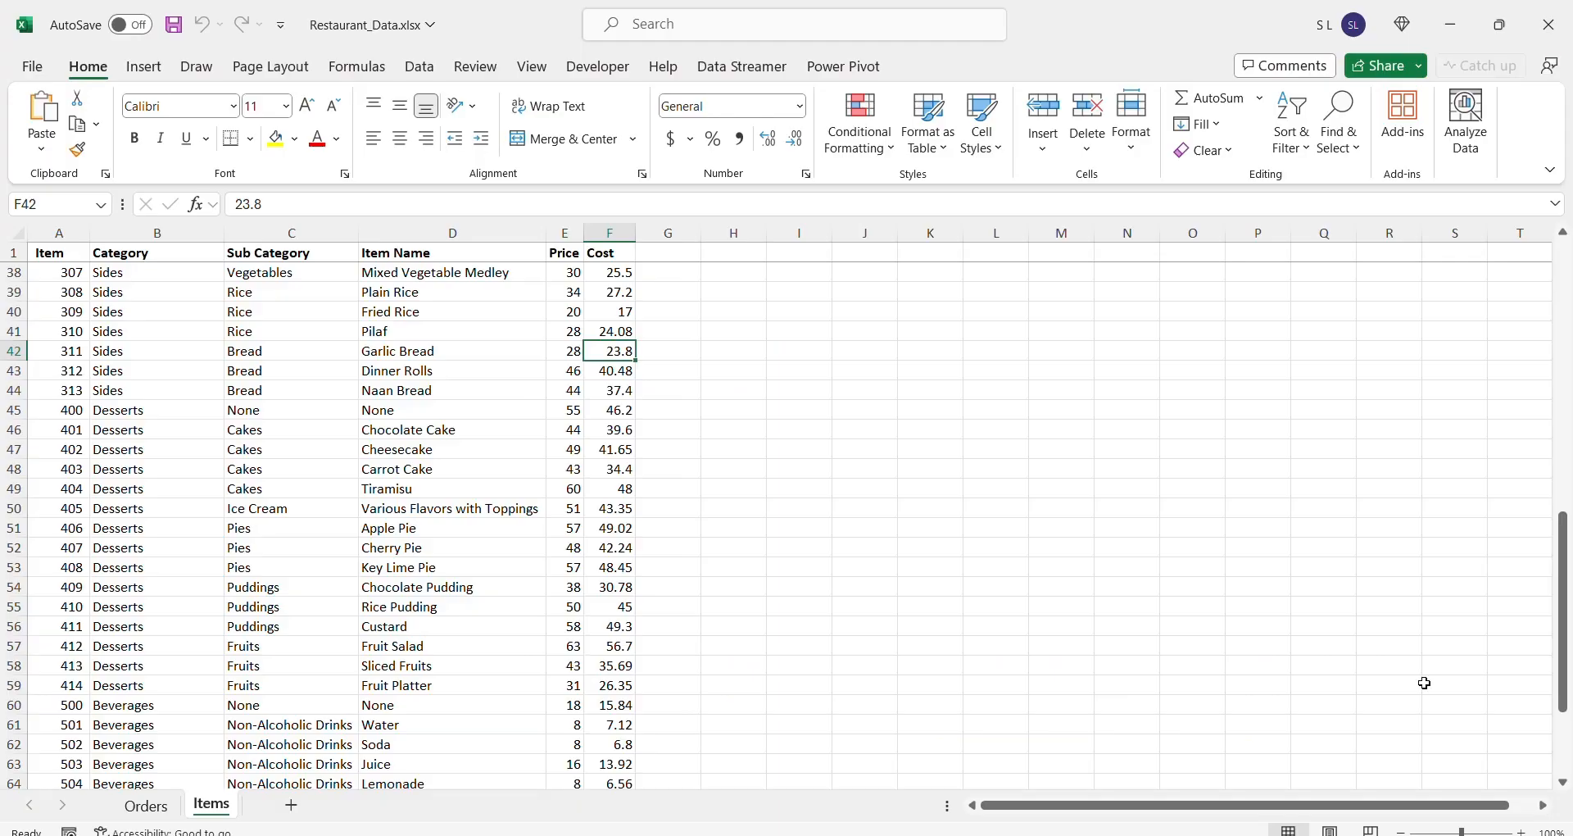
pyautogui.moveTo(1563, 718); pyautogui.dragTo(1563, 431)
# Step: Review the Orders sheet in Excel, then pick Excel as the data source in Power BI
pyautogui.click(143, 806)
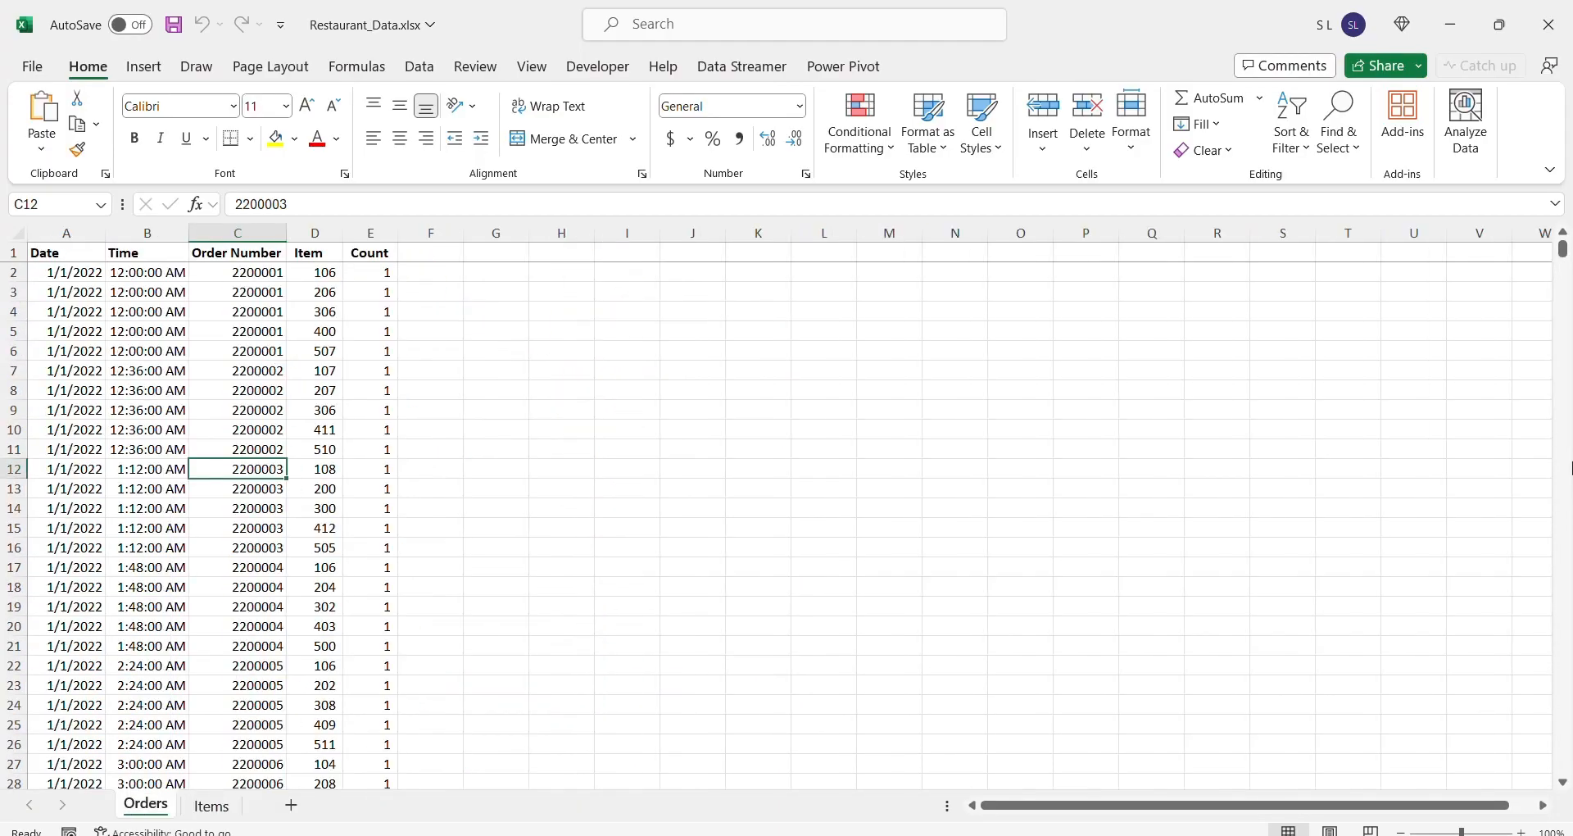
pyautogui.moveTo(1564, 250)
pyautogui.mouseDown()
pyautogui.moveTo(1564, 738)
pyautogui.moveTo(1565, 246)
pyautogui.mouseUp()
pyautogui.hotkey('alt', 'Tab')
pyautogui.click(640, 560)
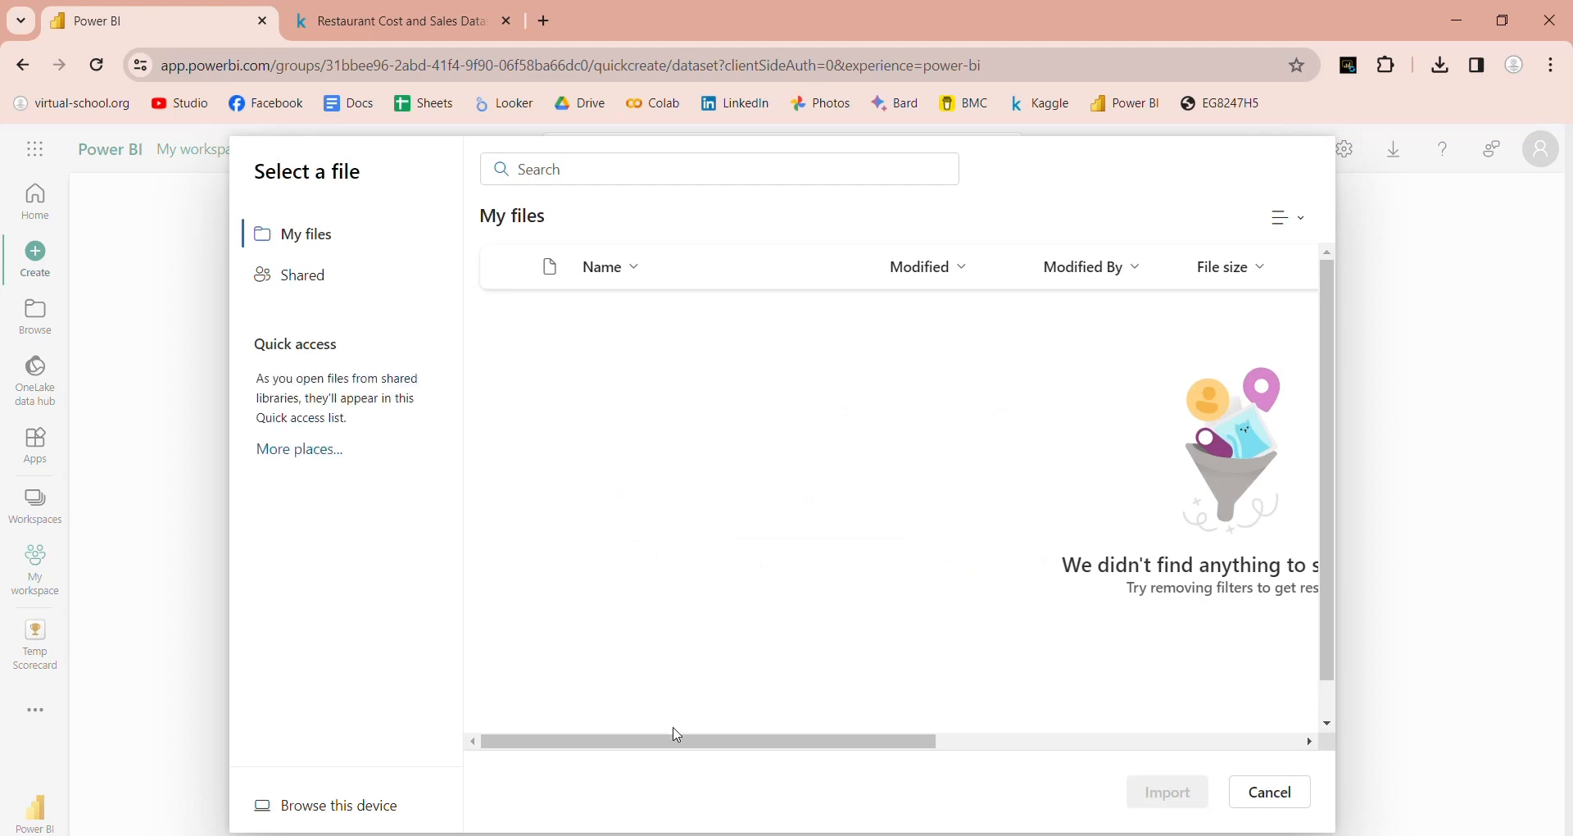
# Step: Upload Restaurant_Data.xlsx from this computer into Power BI
pyautogui.click(358, 808)
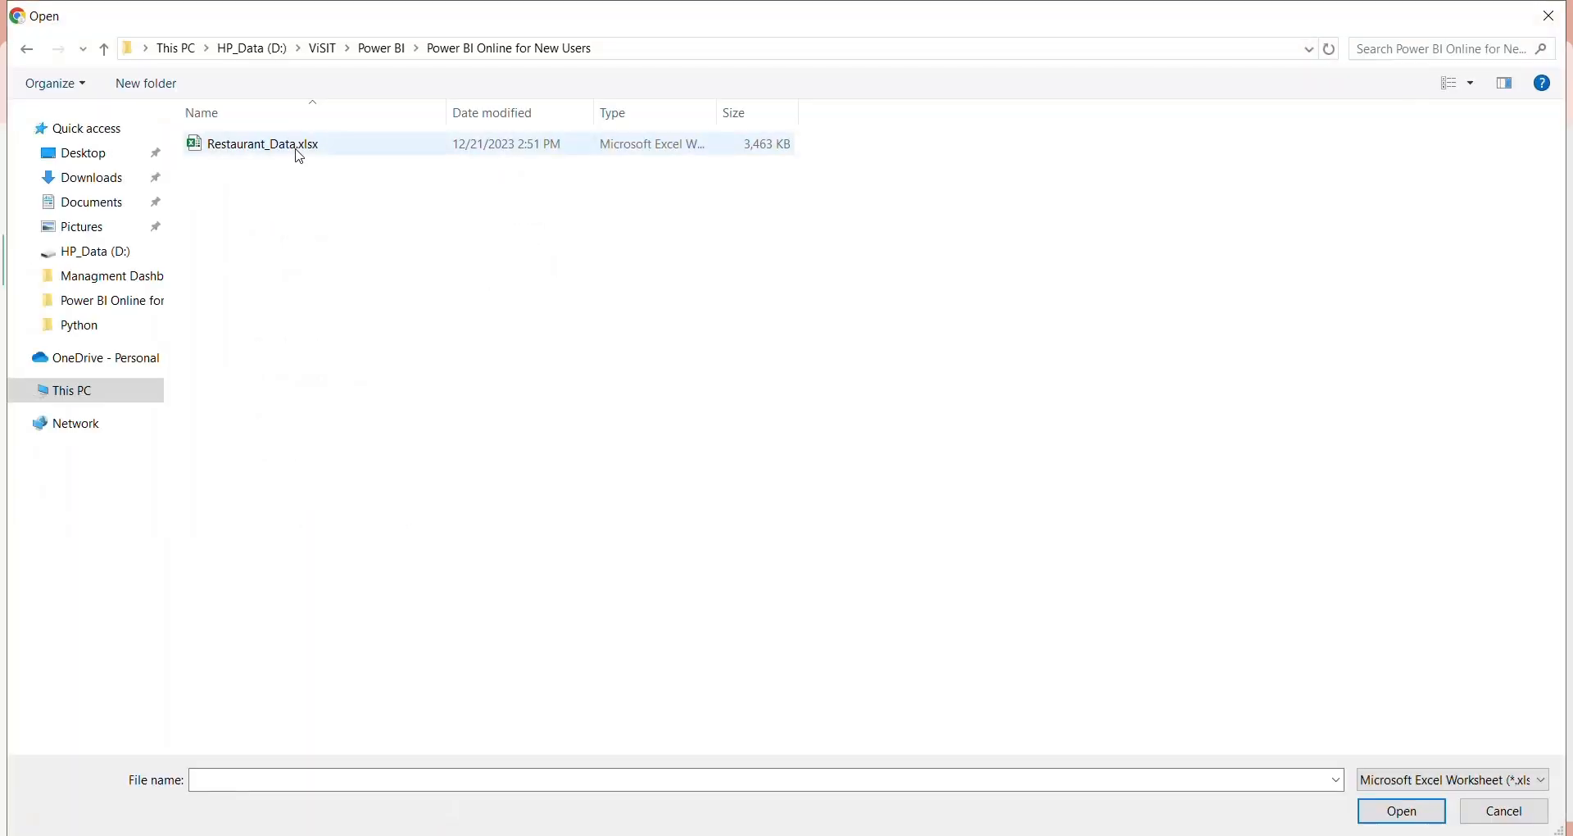
pyautogui.click(300, 156)
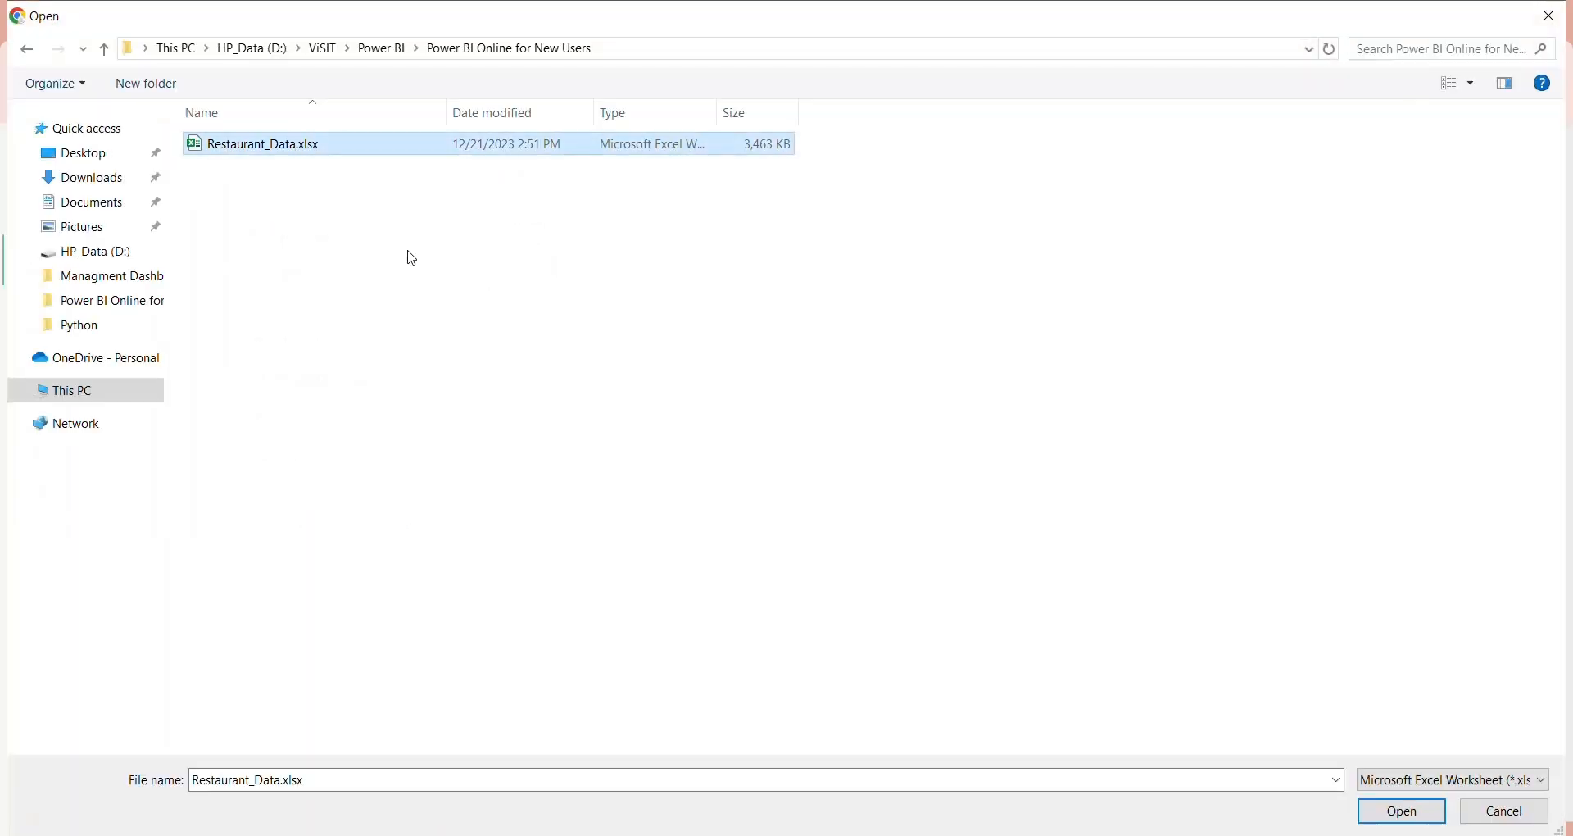
pyautogui.click(1375, 814)
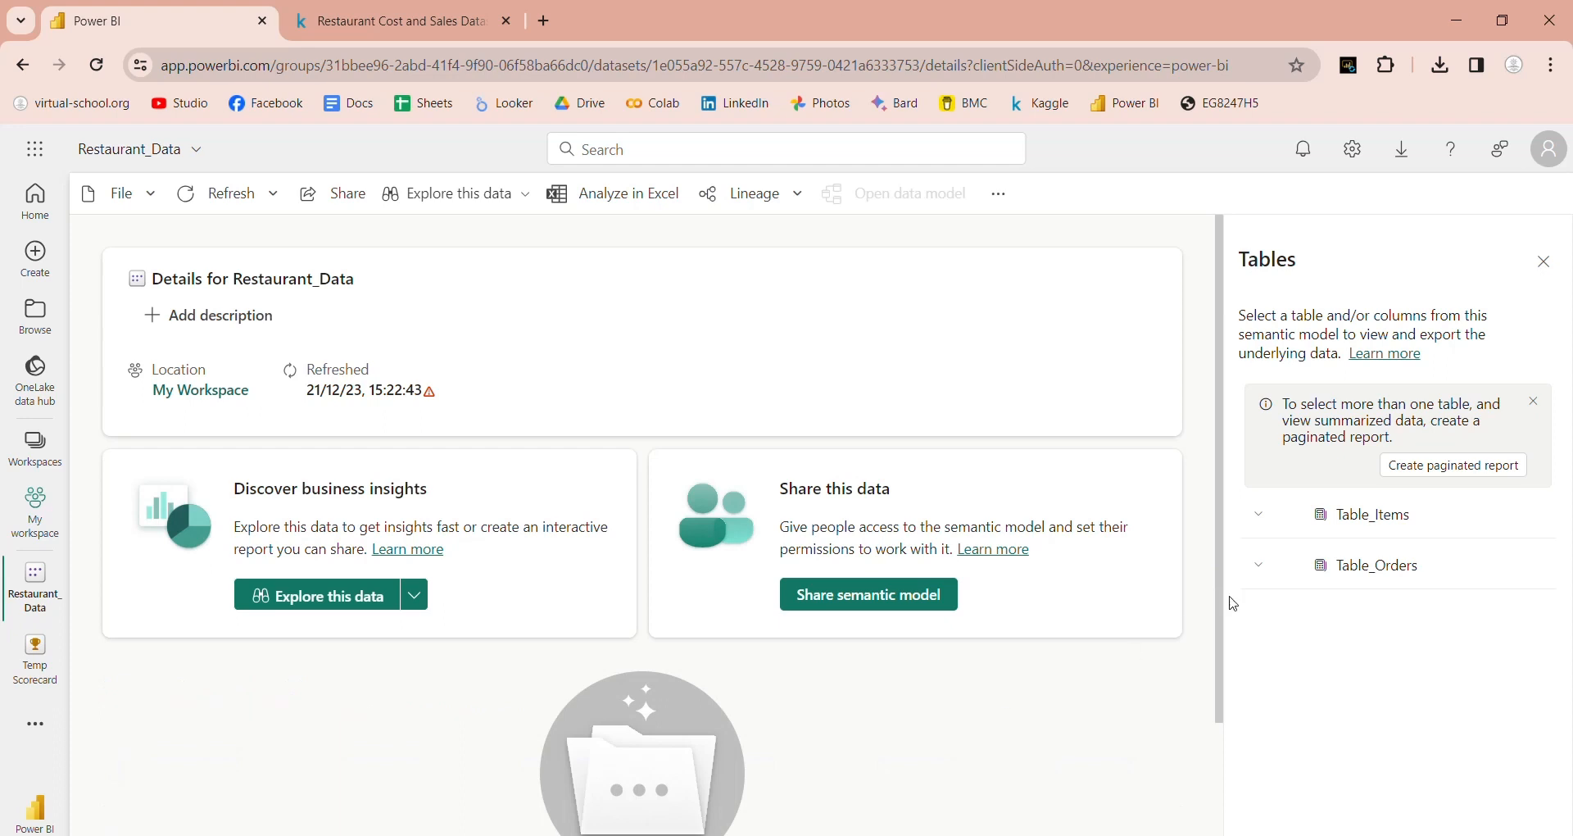
# Step: Expand Table_Items and Table_Orders to review their columns, then bring up Explore this data options
pyautogui.click(1272, 523)
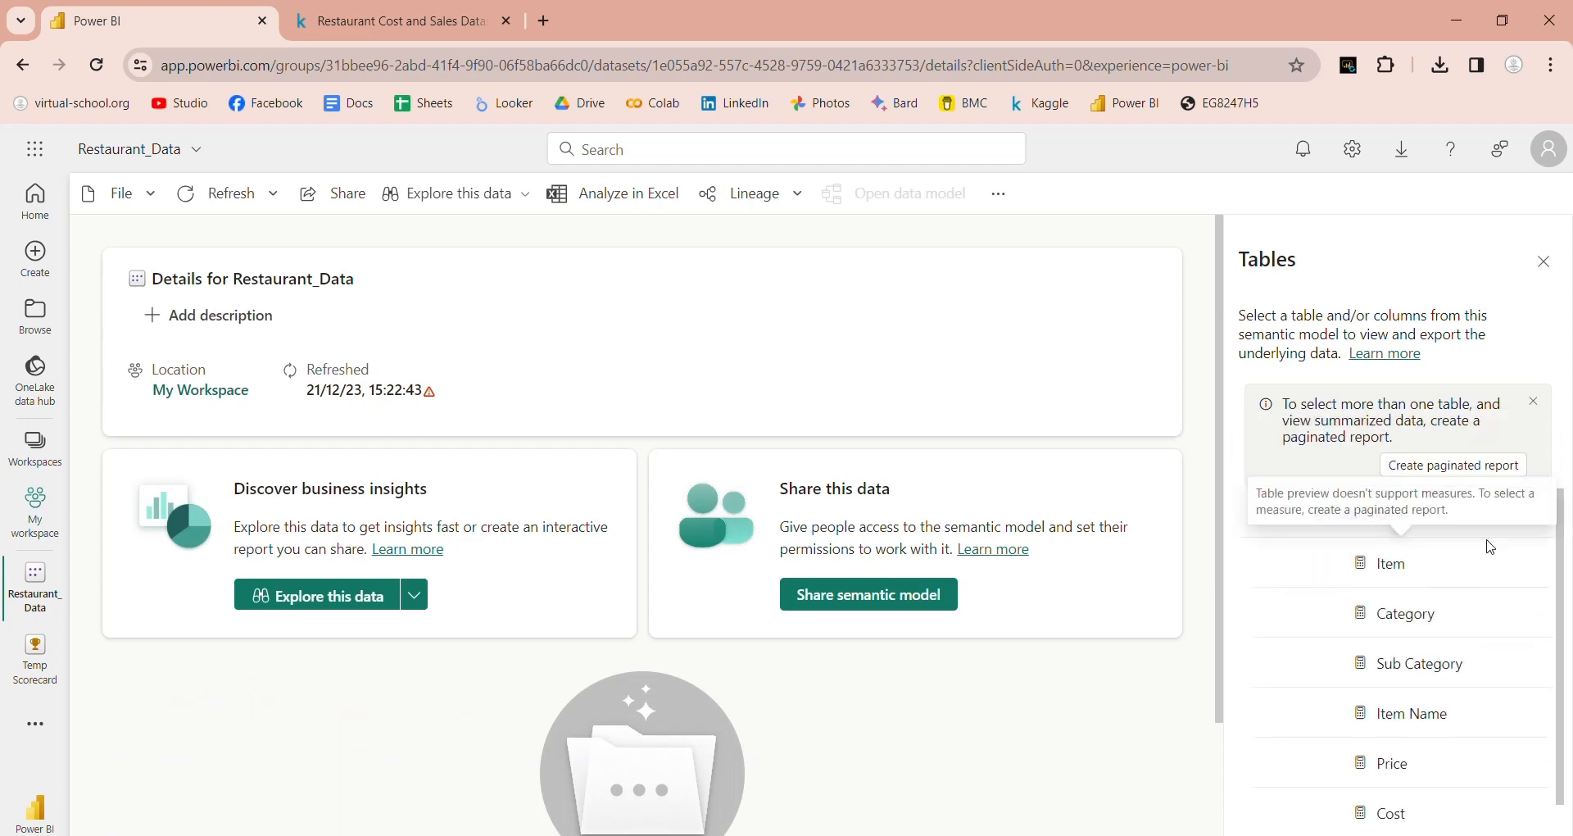
pyautogui.scroll(-1, 1553, 611)
pyautogui.click(1259, 820)
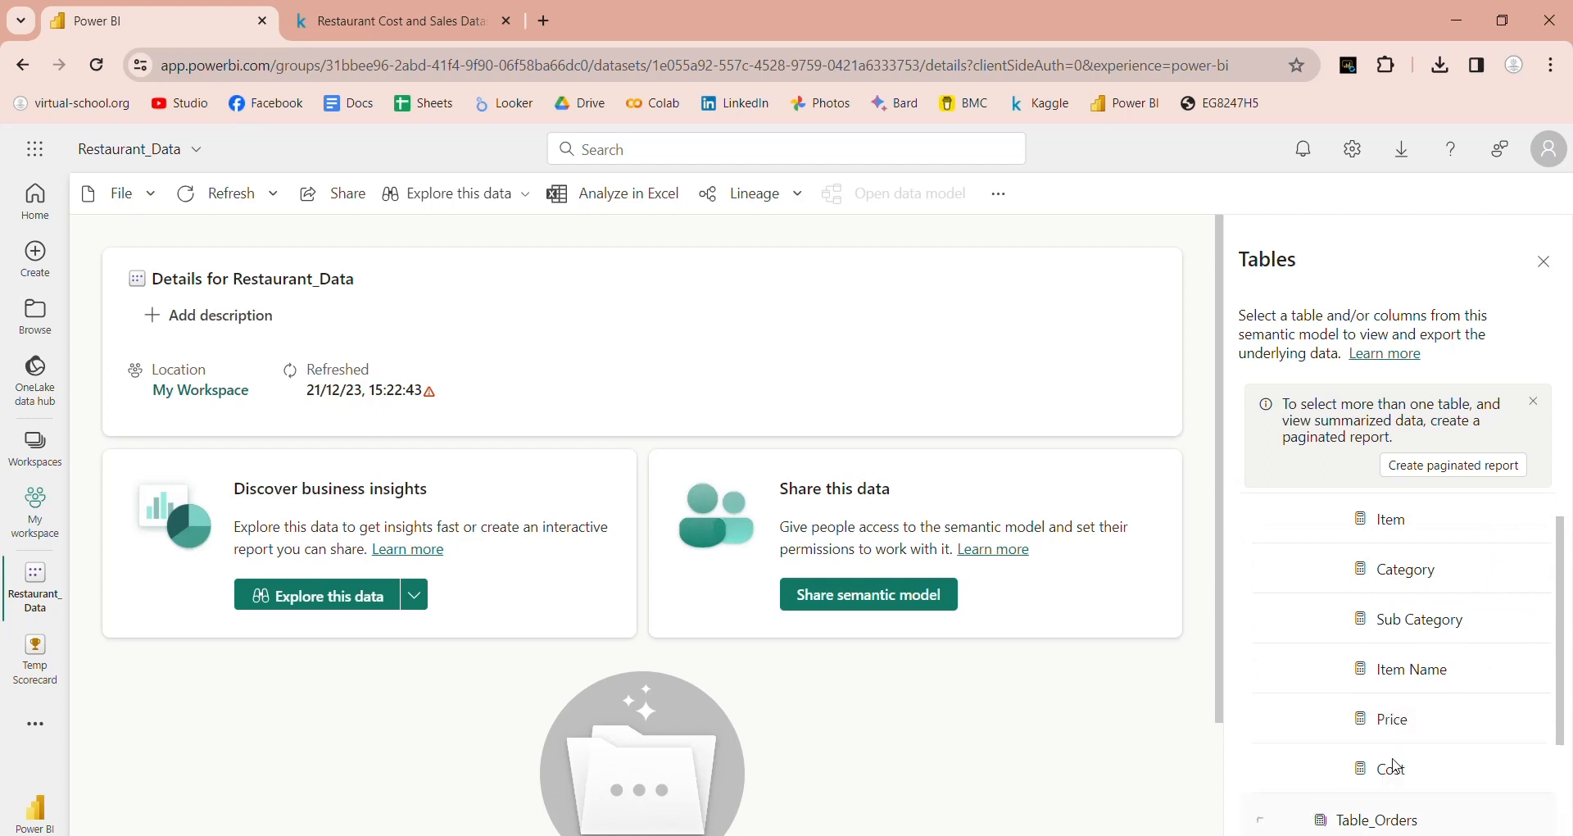
pyautogui.scroll(-3, 1393, 721)
pyautogui.scroll(-4, 1411, 717)
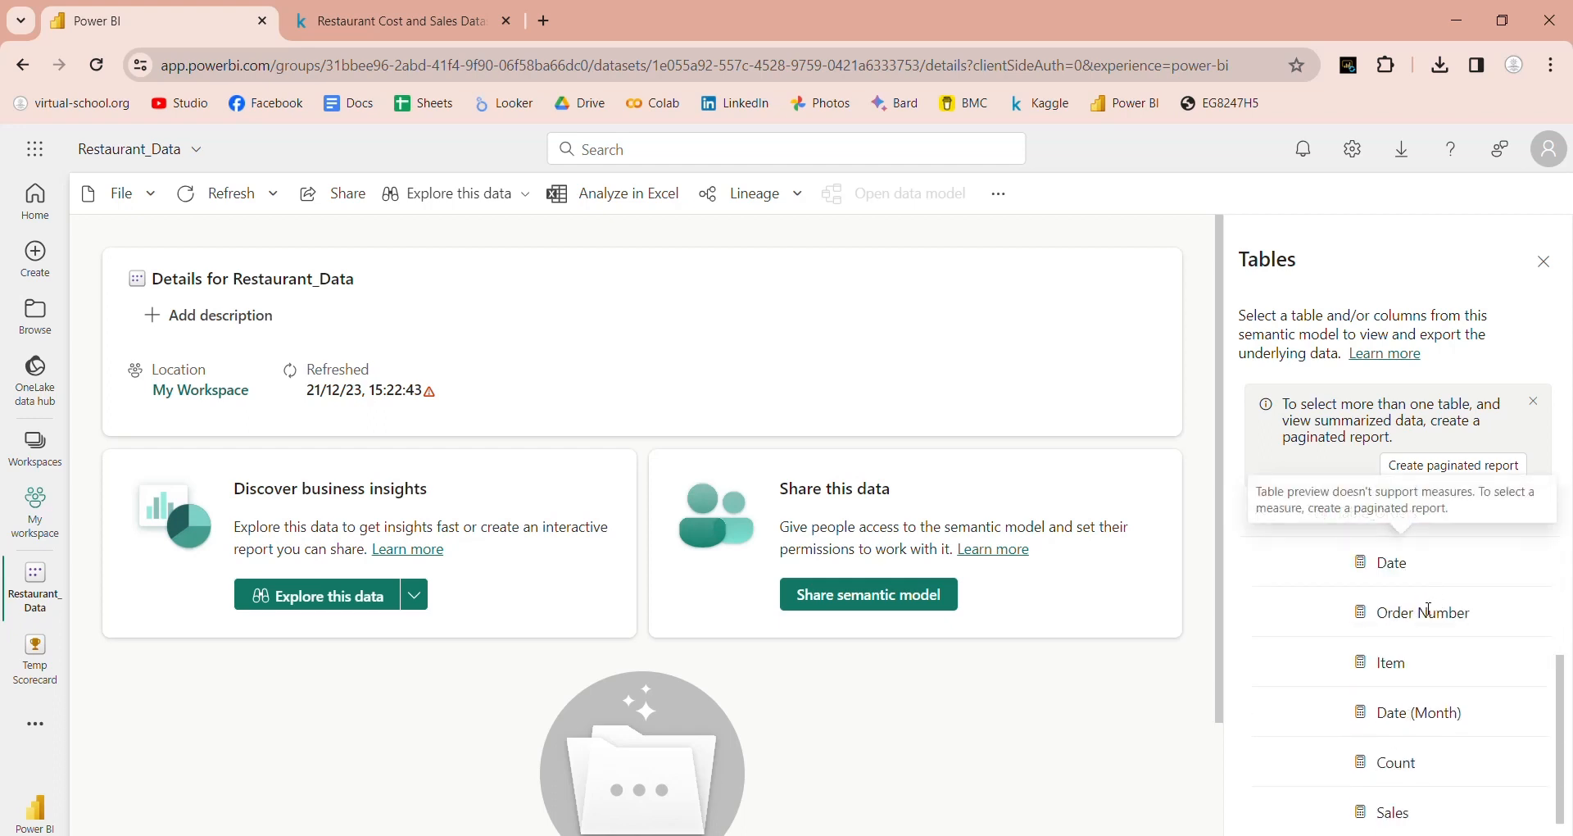
pyautogui.scroll(-1, 1455, 697)
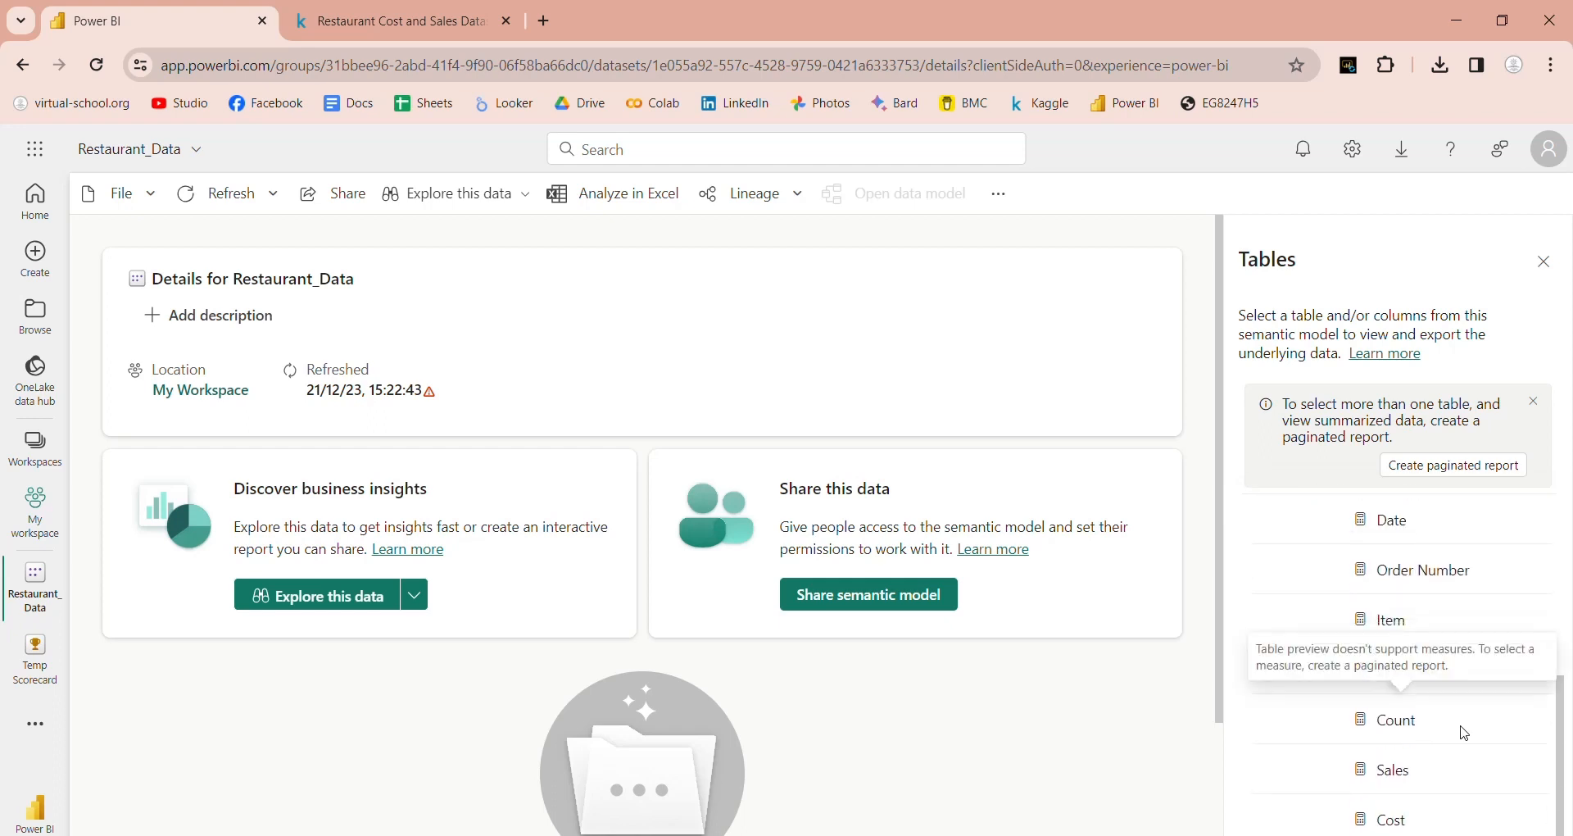
pyautogui.scroll(4, 1463, 729)
pyautogui.scroll(4, 1466, 733)
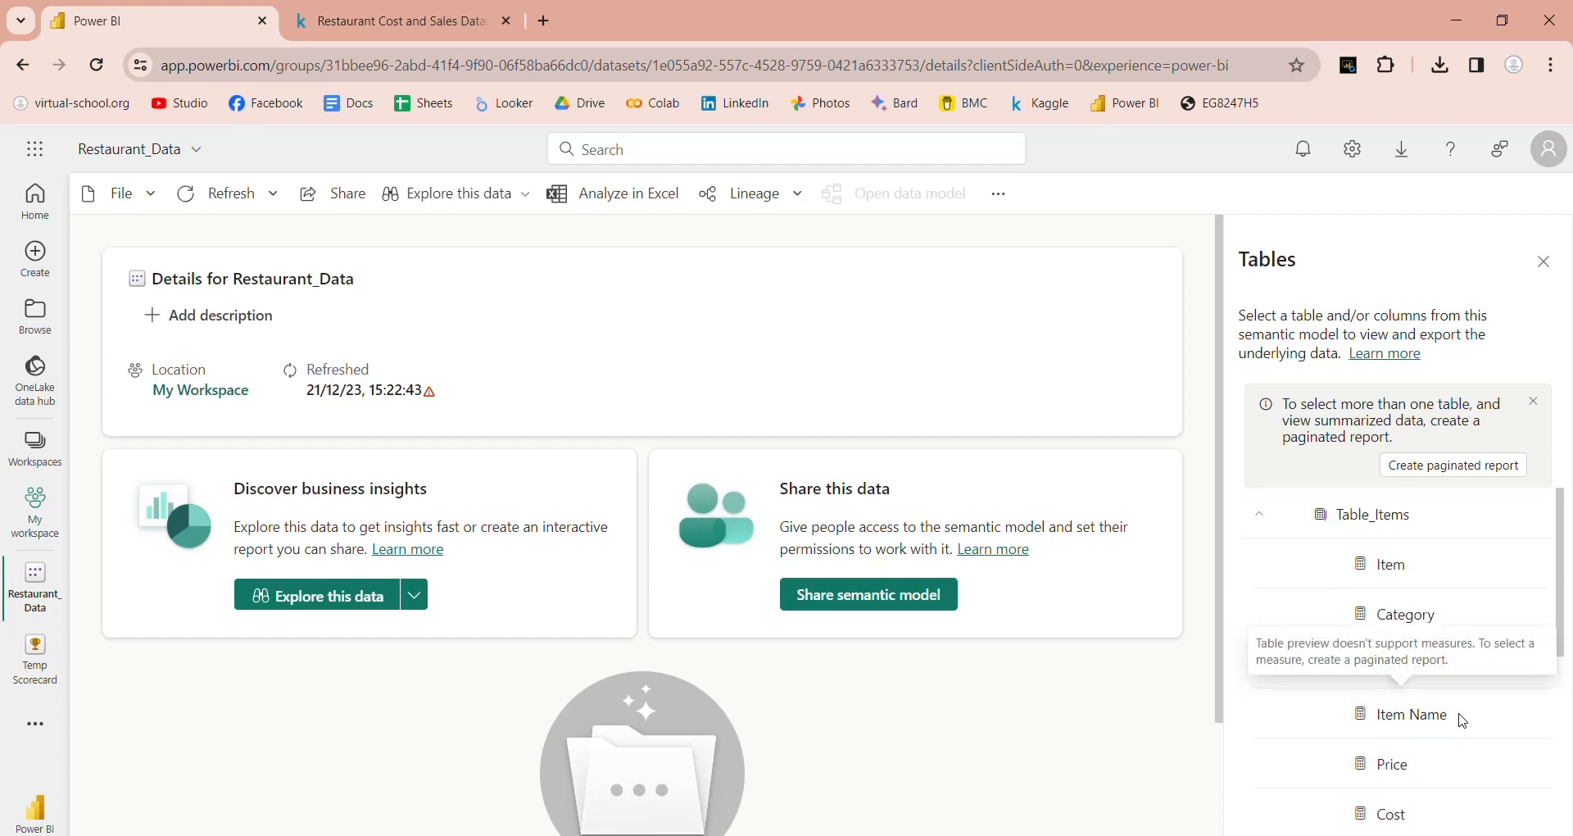
pyautogui.scroll(-6, 1465, 721)
pyautogui.scroll(6, 1464, 721)
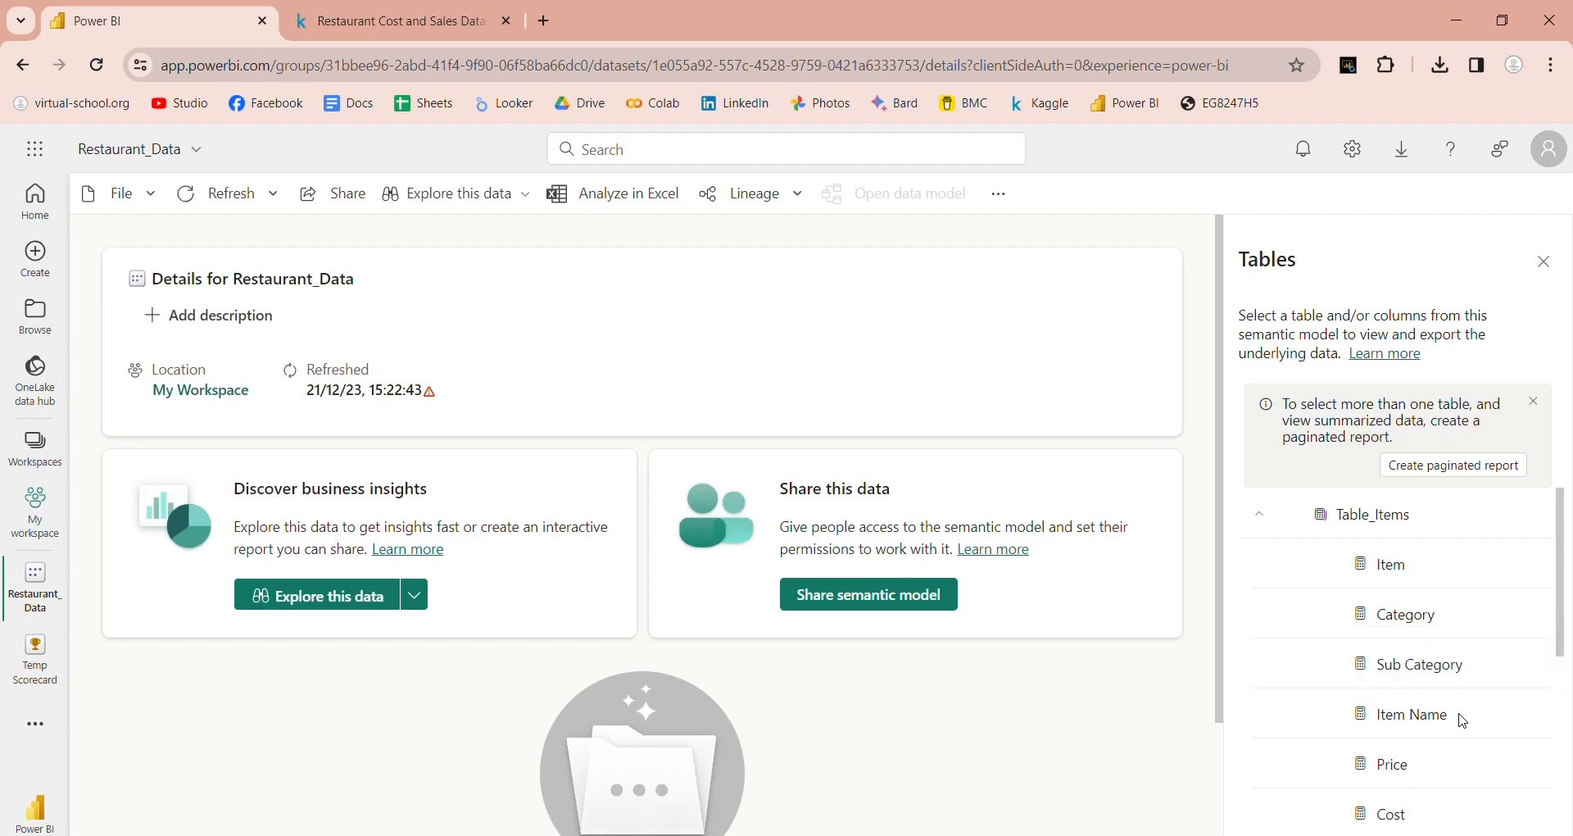
pyautogui.scroll(-8, 1465, 721)
pyautogui.click(415, 593)
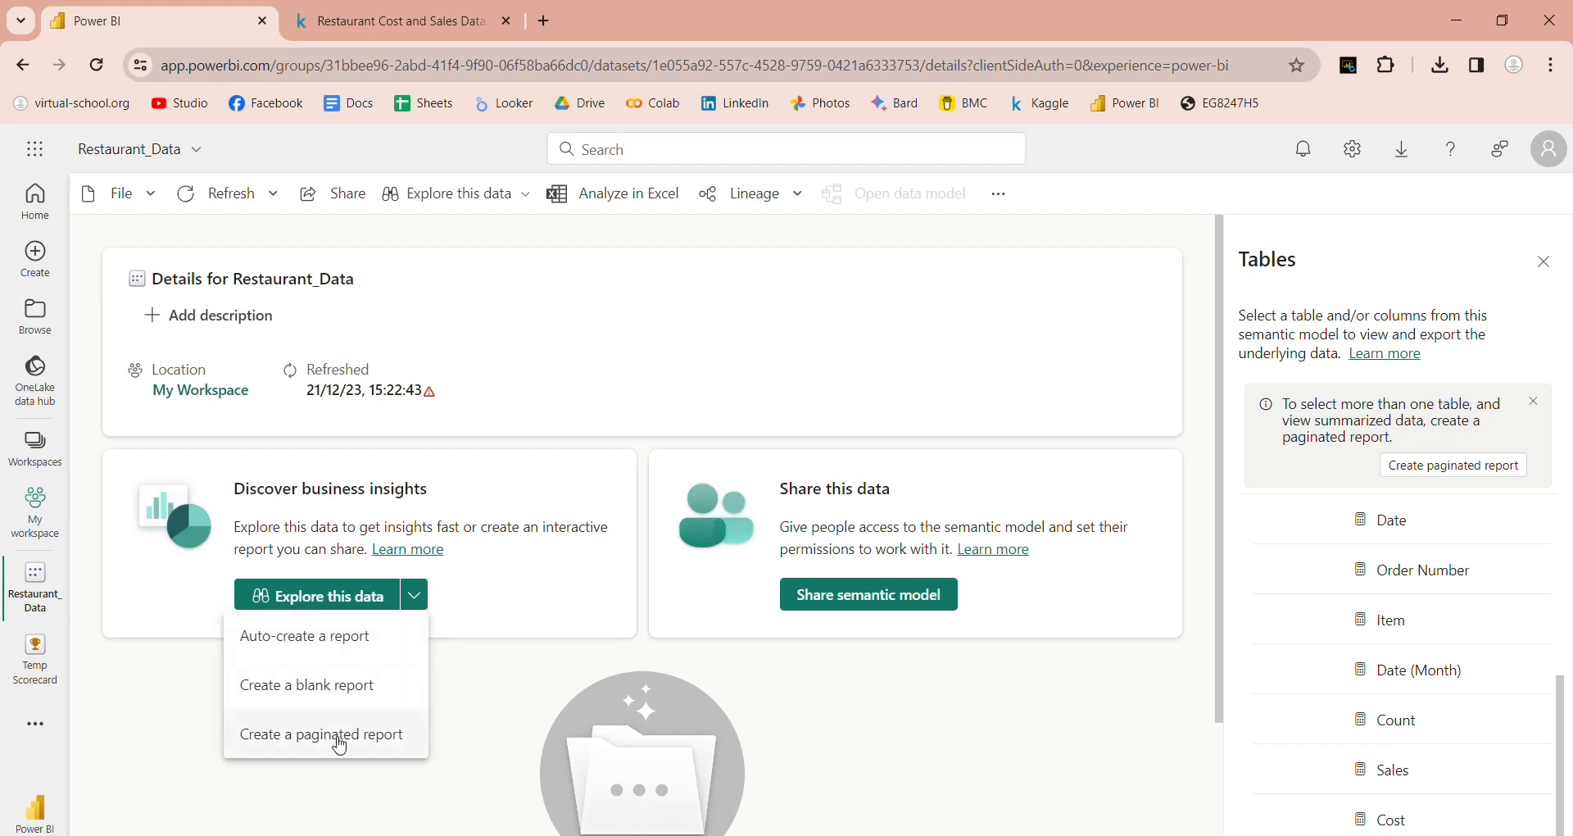
# Step: Auto-create a Quick summary report from Restaurant_Data and view the finished report
pyautogui.click(528, 679)
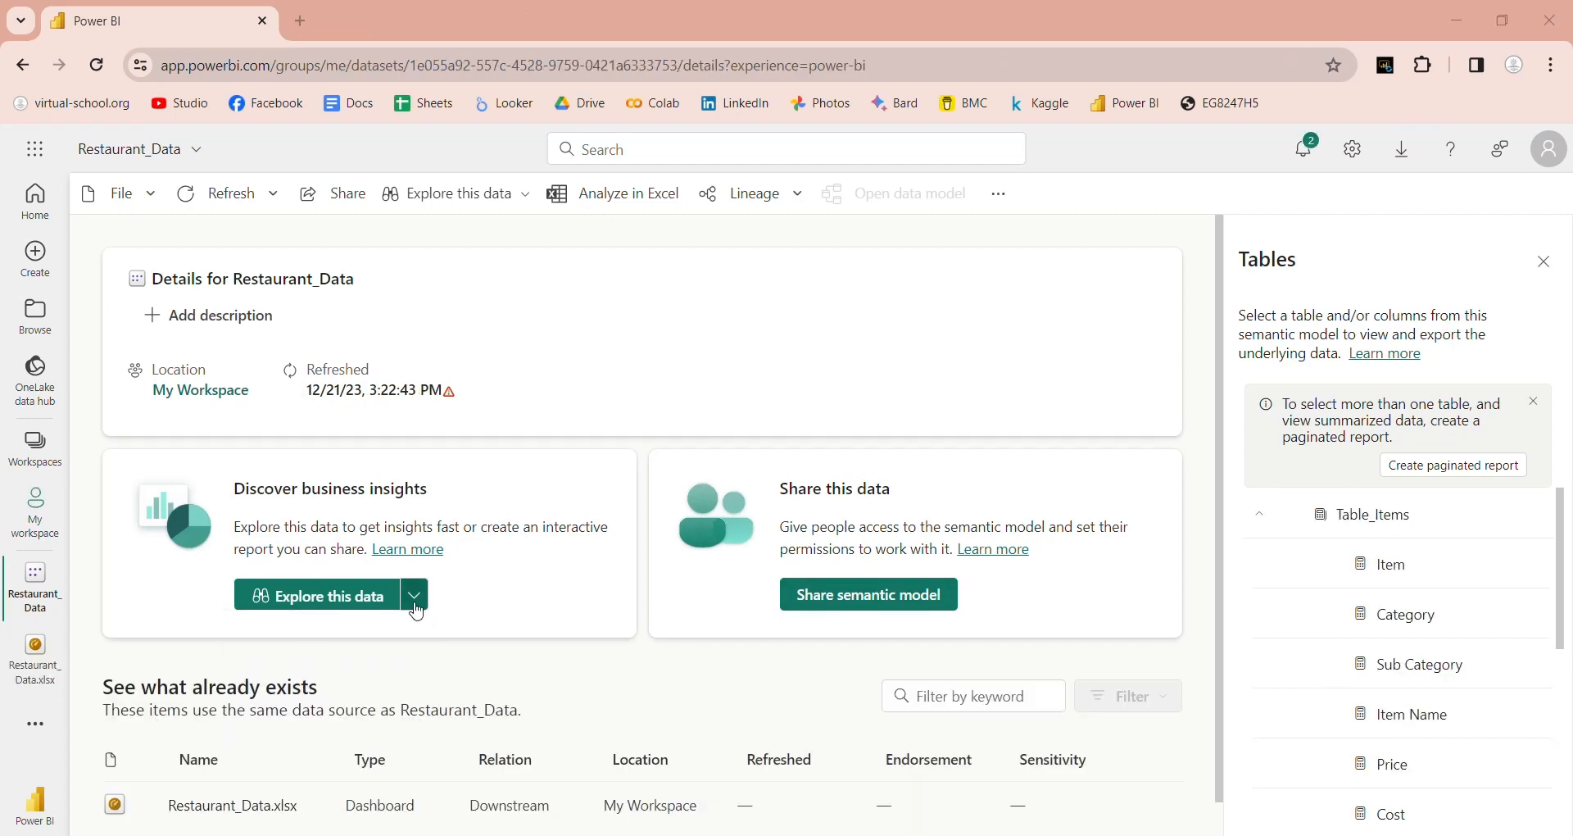
pyautogui.click(412, 599)
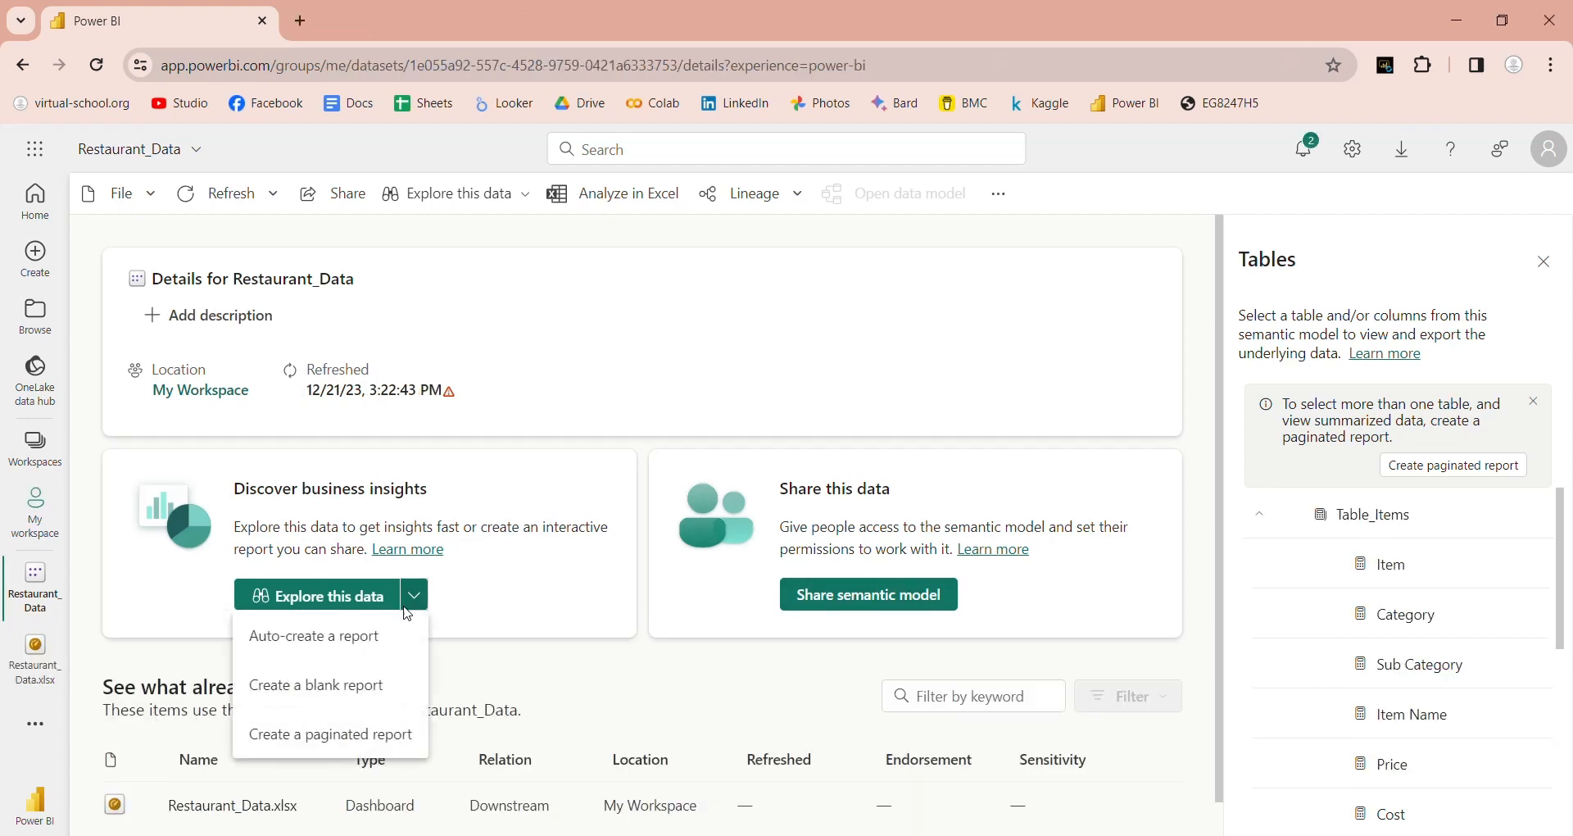
pyautogui.click(365, 639)
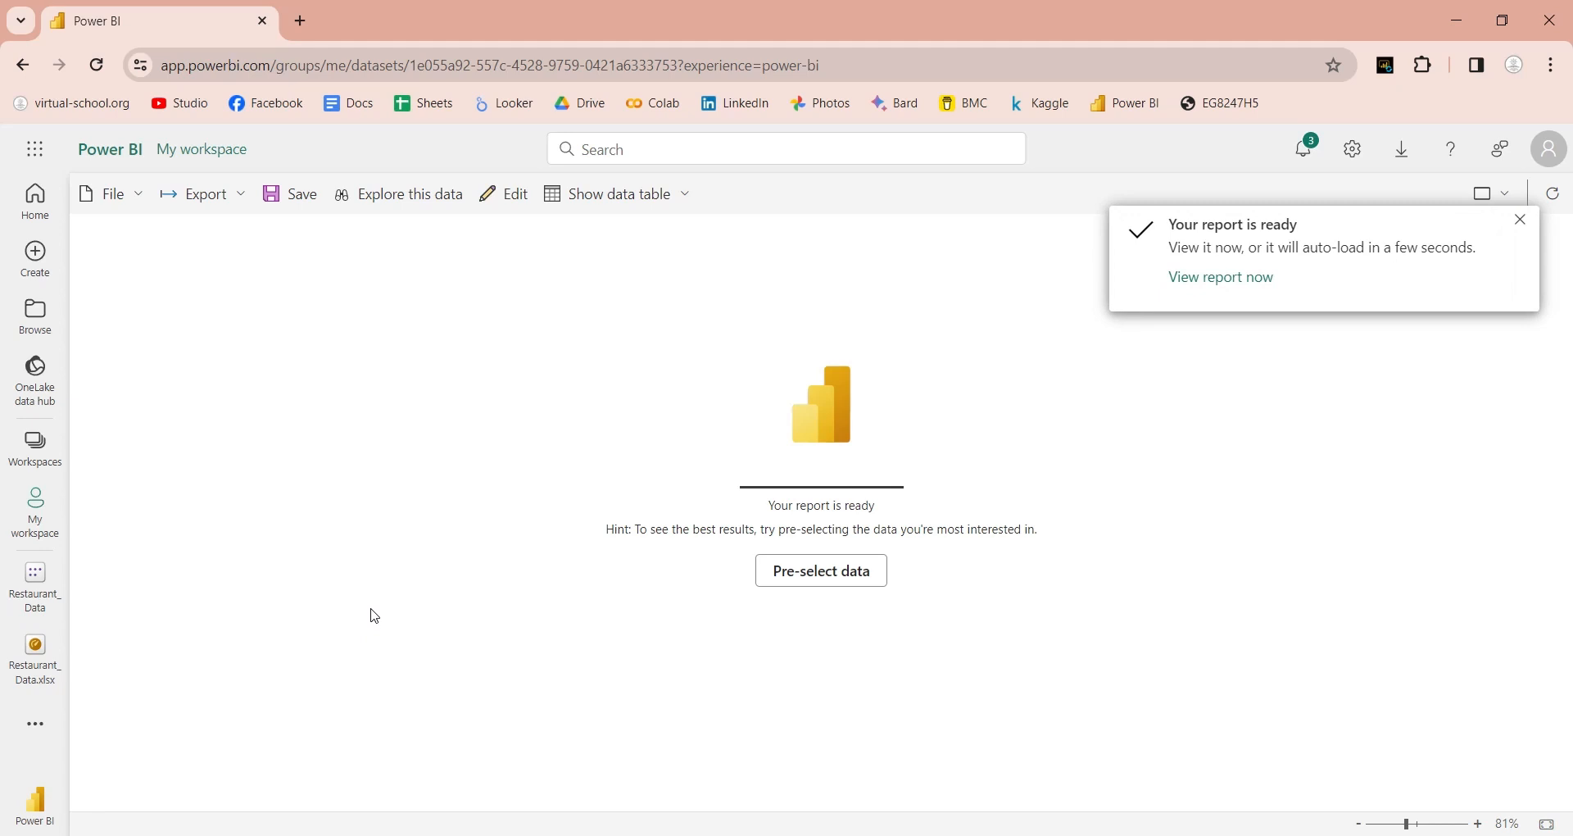
pyautogui.click(1221, 279)
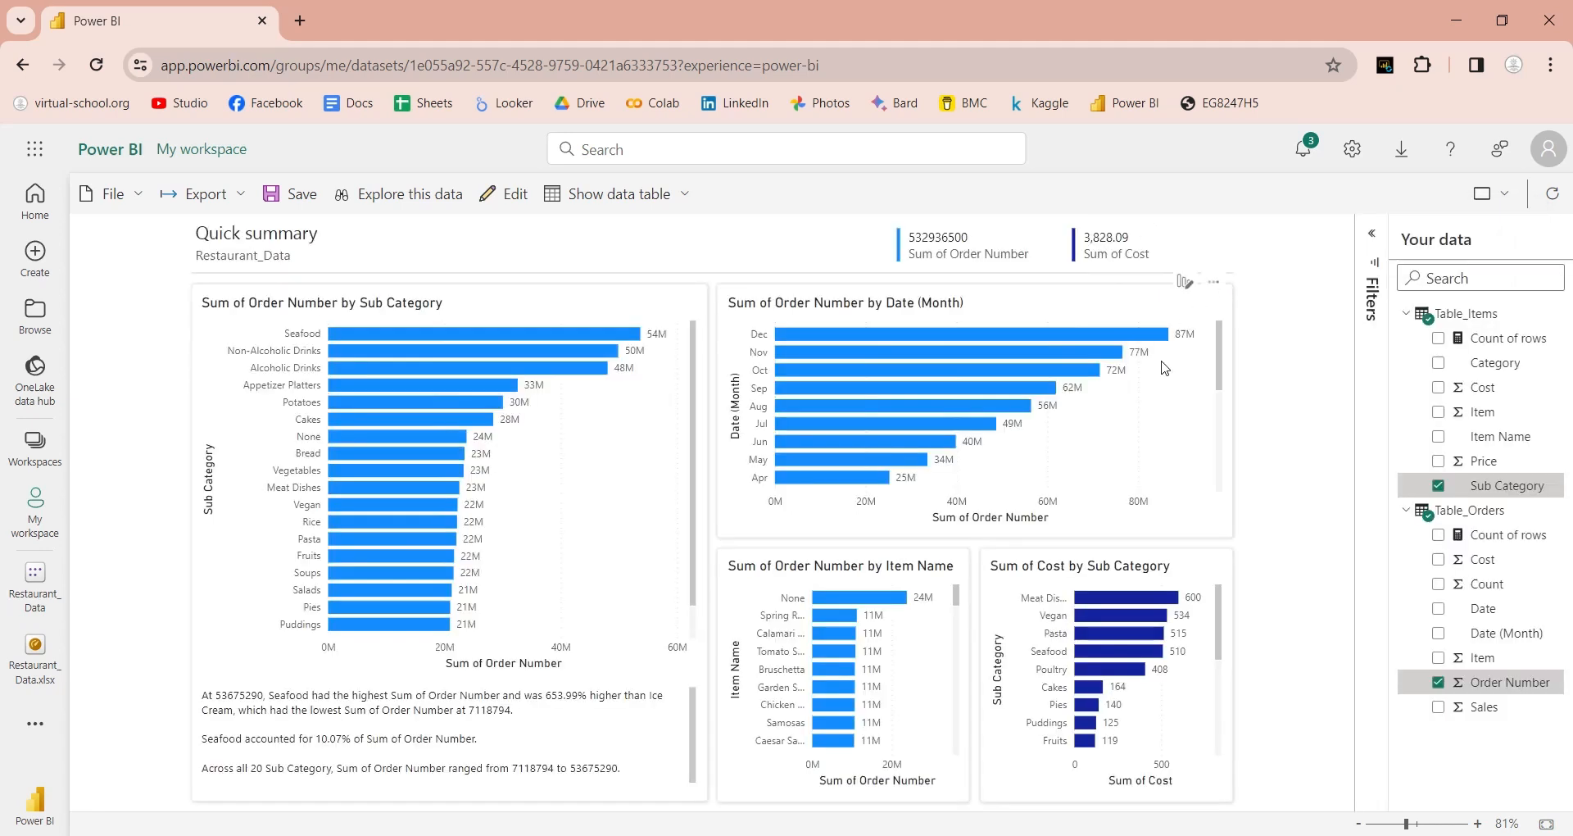
pyautogui.click(134, 199)
pyautogui.click(132, 324)
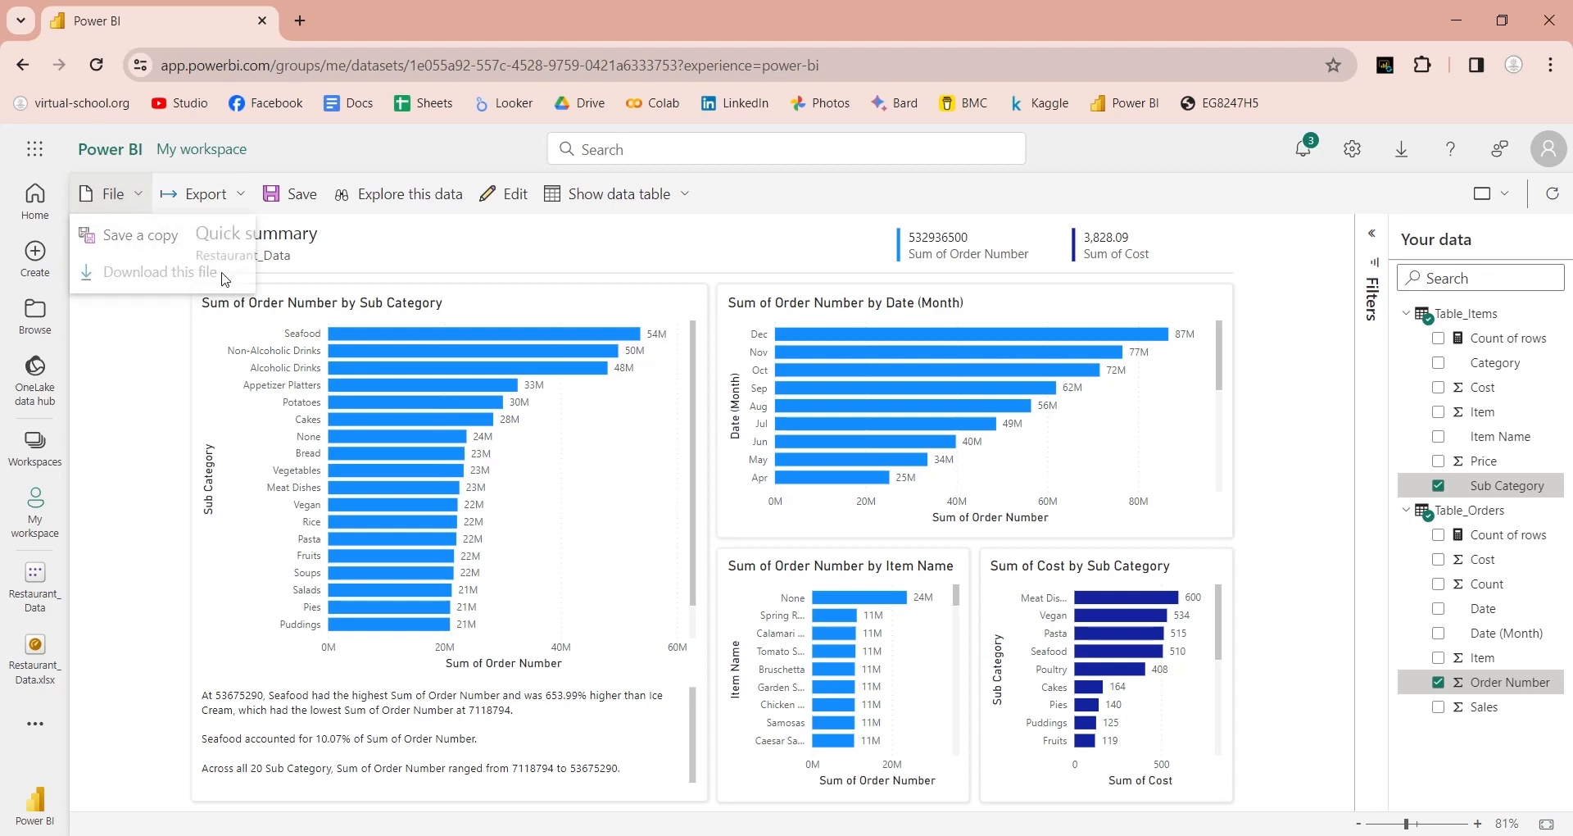
# Step: Switch the report to edit mode and save it as 'Restaurant Sales Report'
pyautogui.click(517, 202)
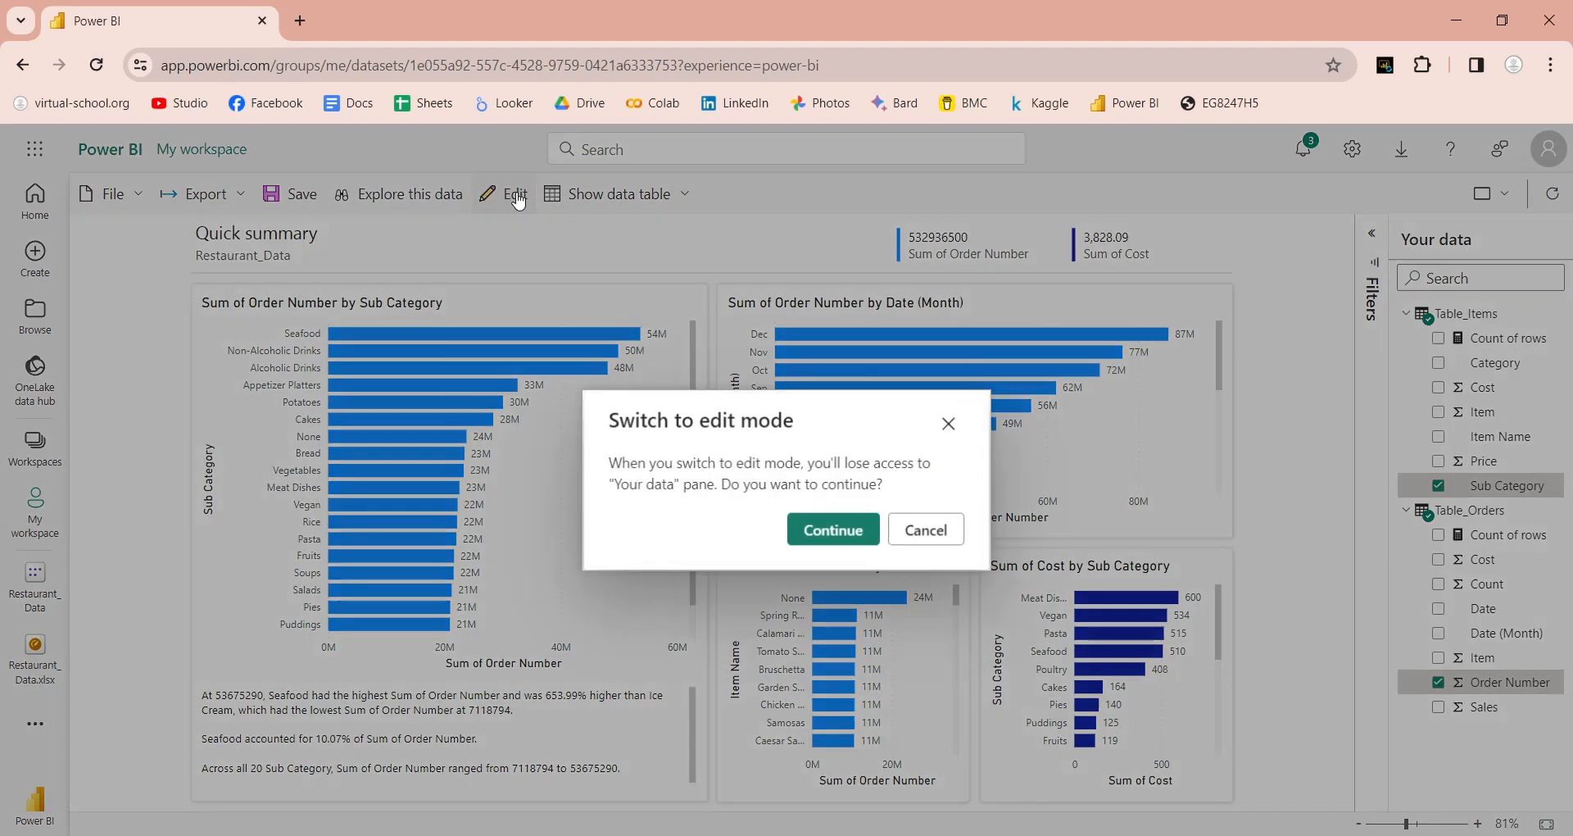
pyautogui.click(824, 529)
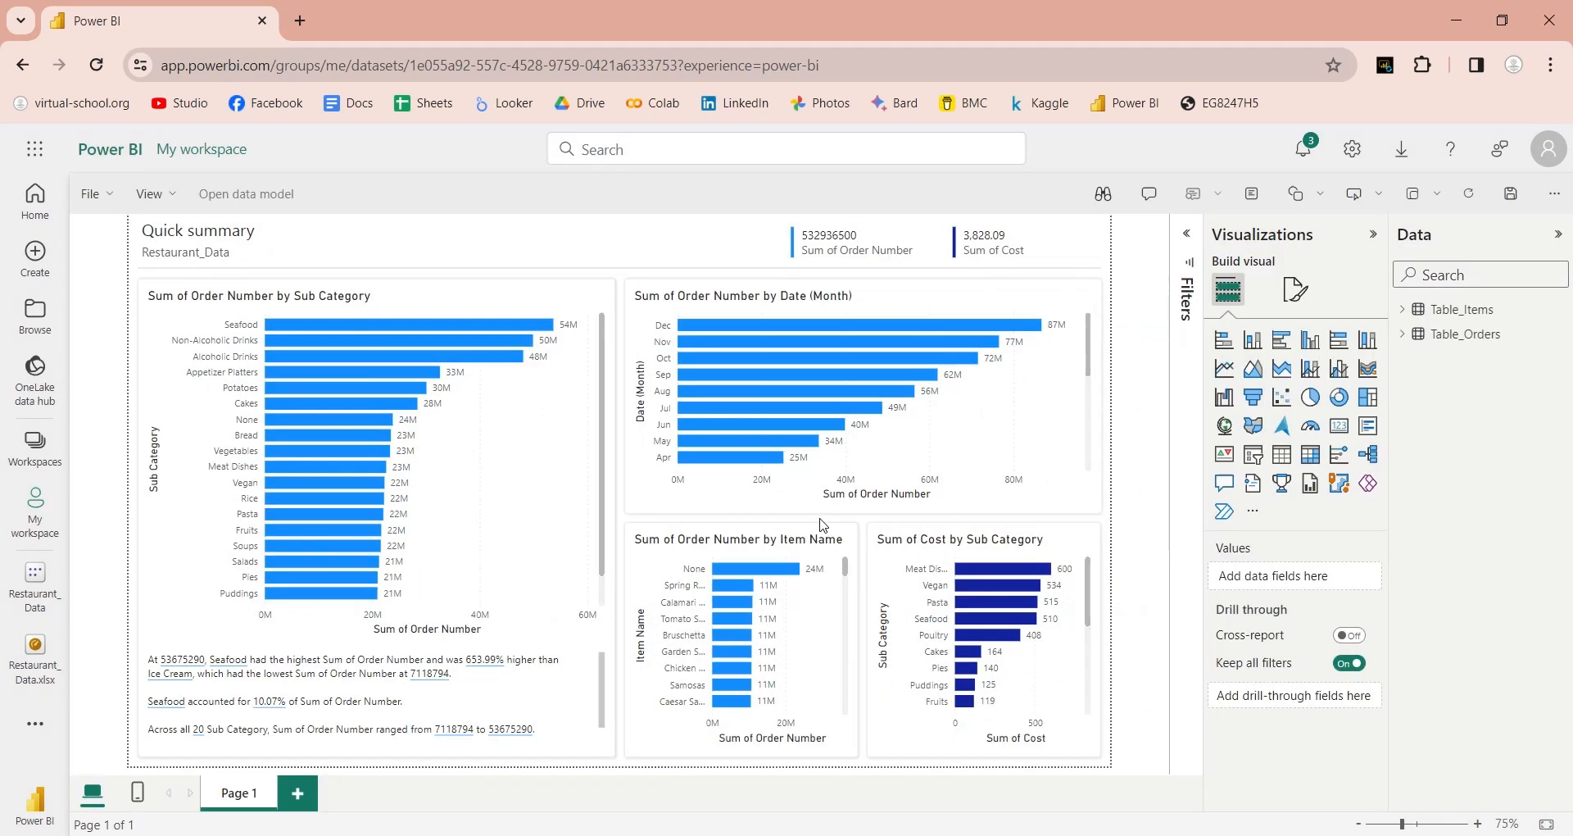
pyautogui.click(90, 193)
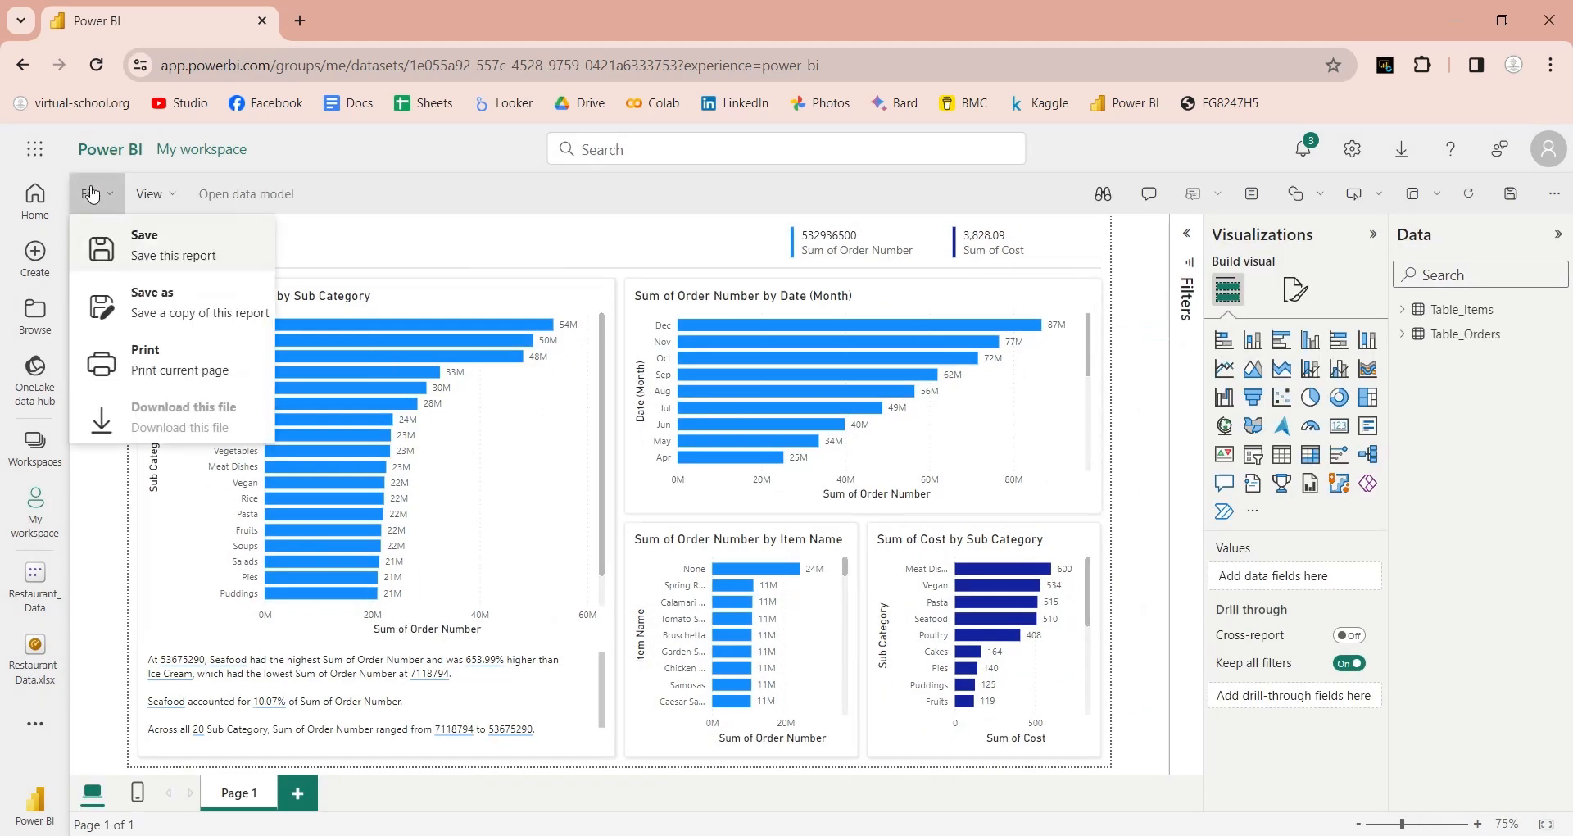
pyautogui.click(92, 247)
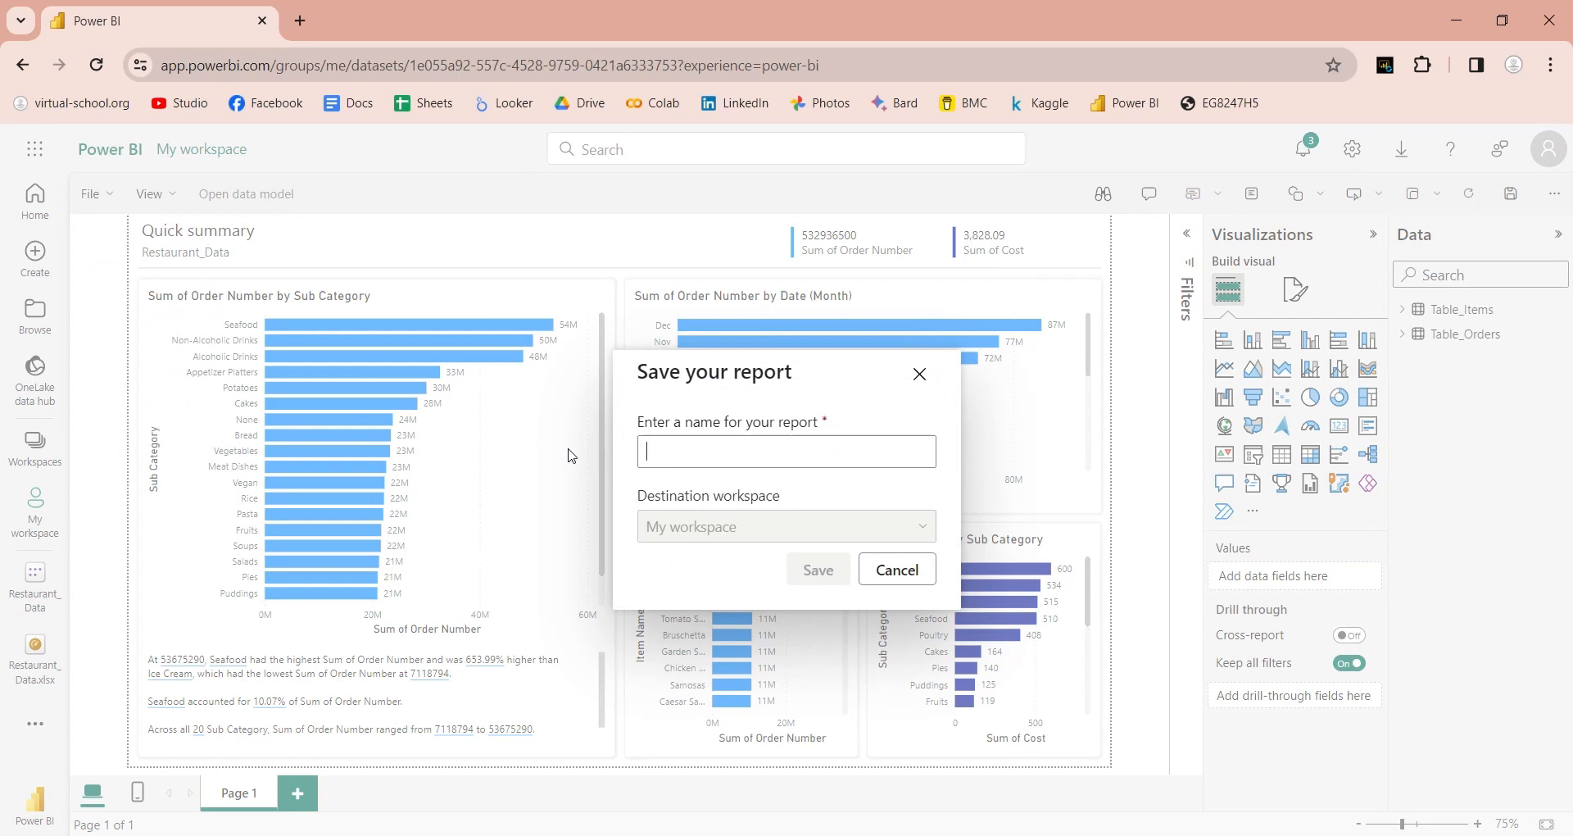
pyautogui.write('Re')
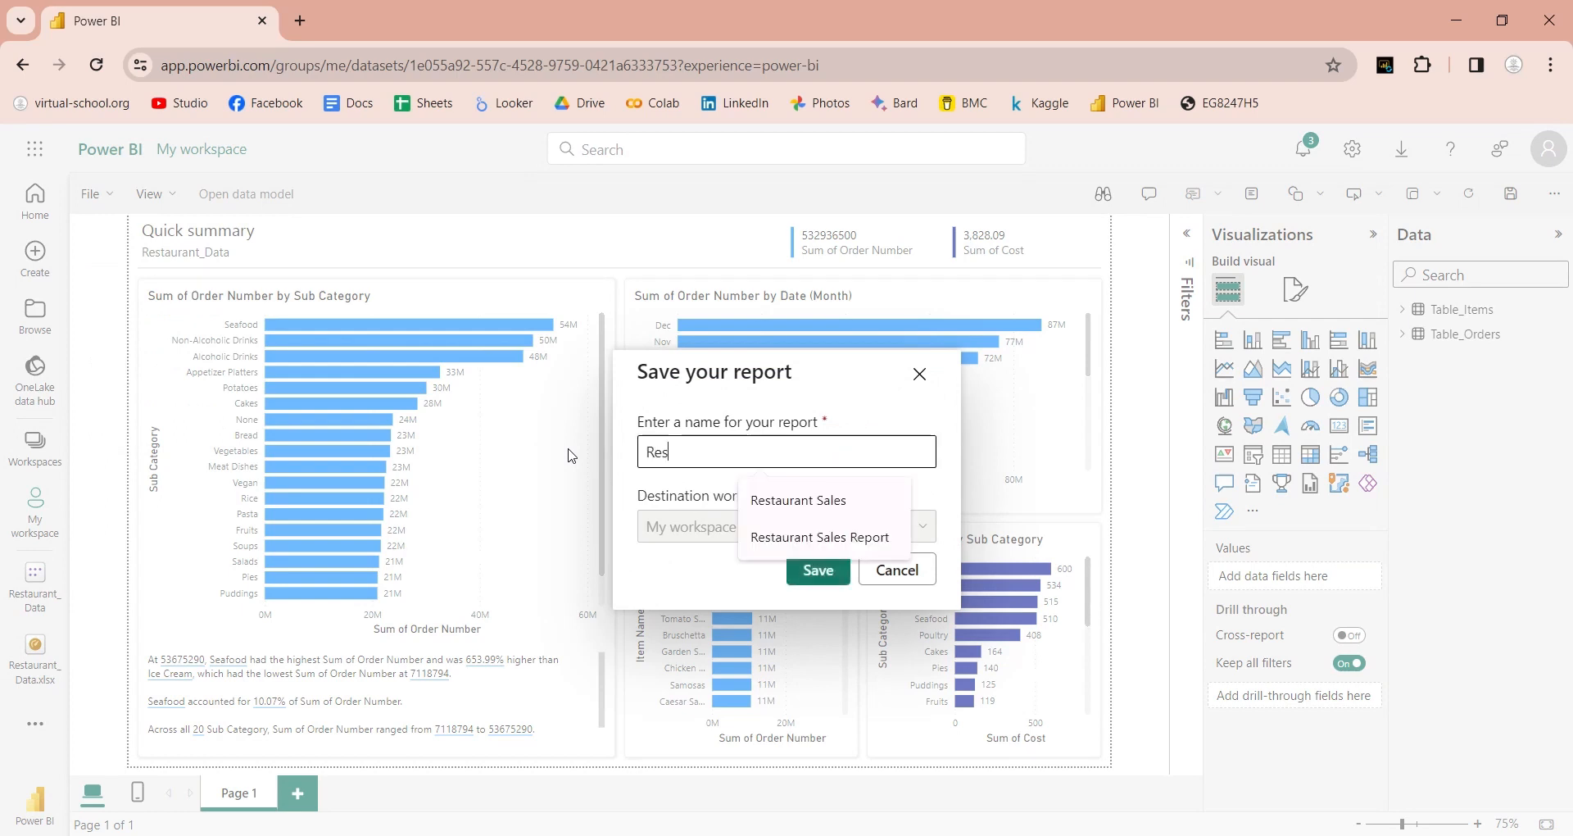
pyautogui.write('s Report')
pyautogui.click(770, 536)
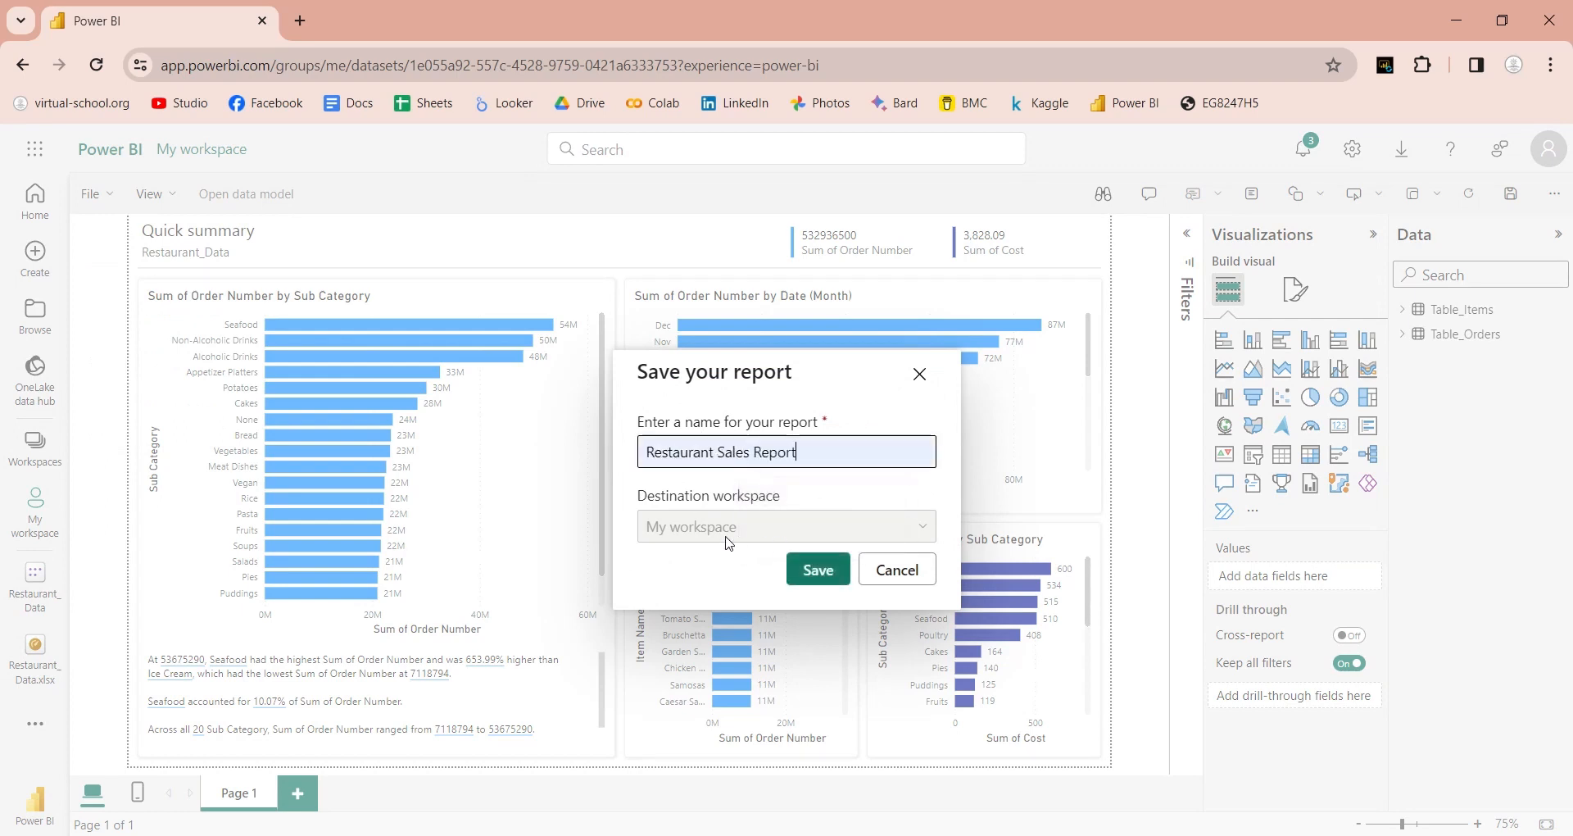
pyautogui.click(832, 579)
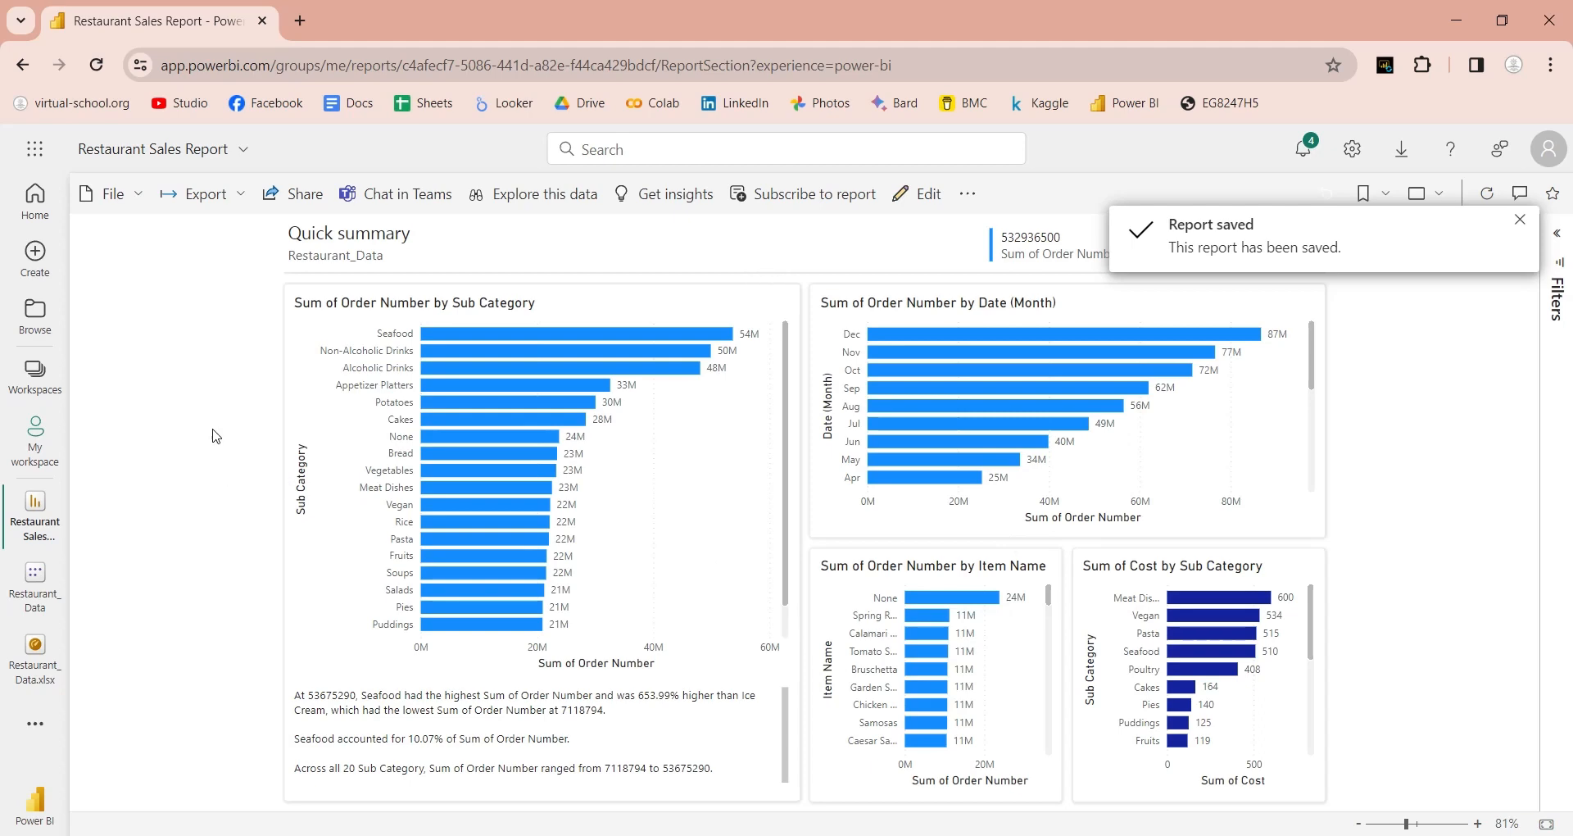
# Step: Make the Sub Category chart a stacked column chart plotting Sales, labelled 'Sales'
pyautogui.click(931, 200)
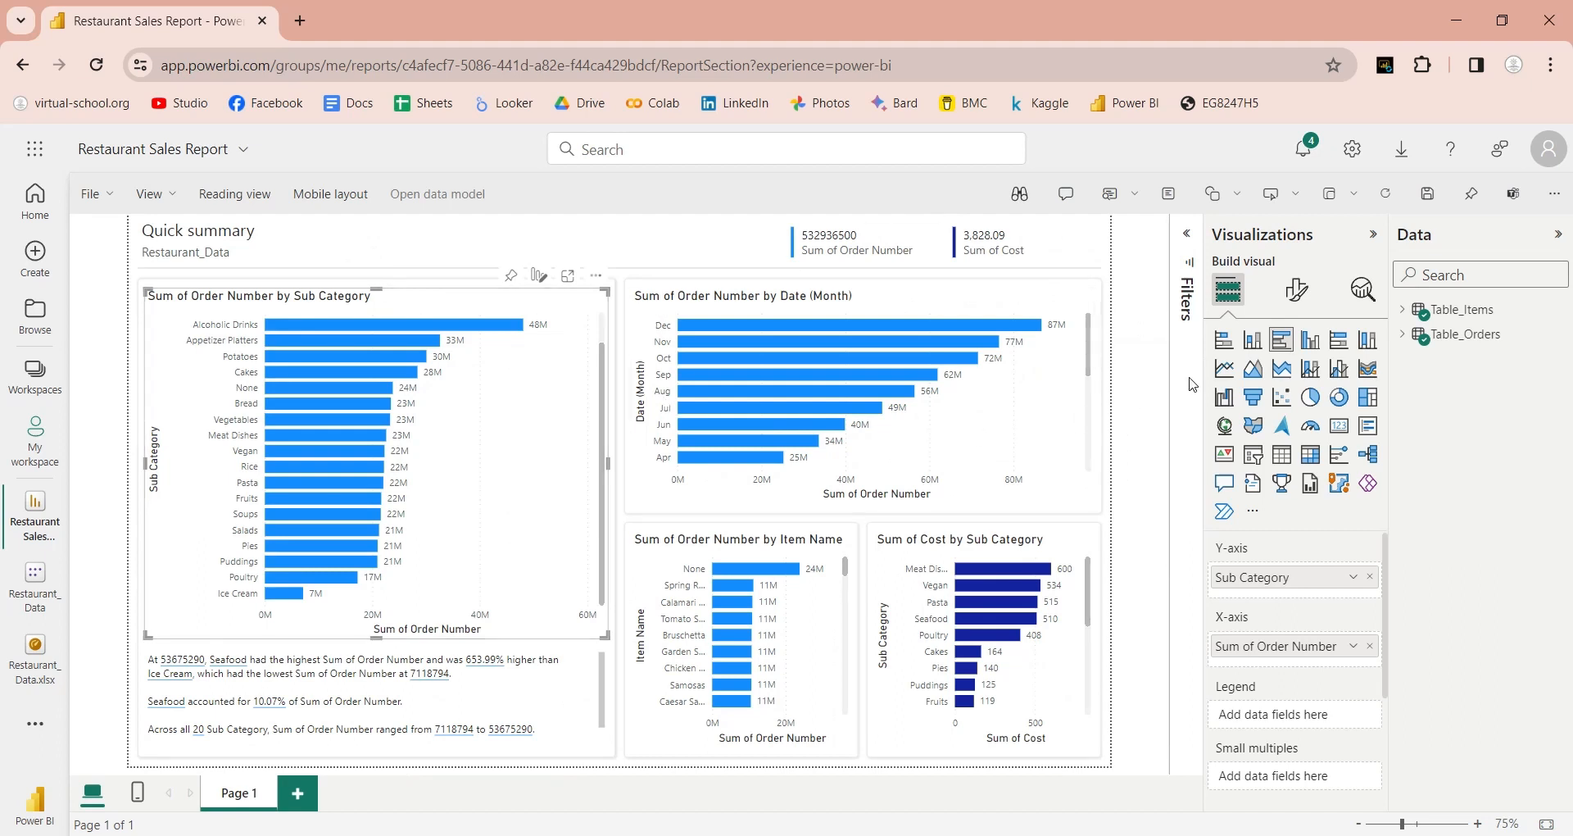
pyautogui.click(1260, 348)
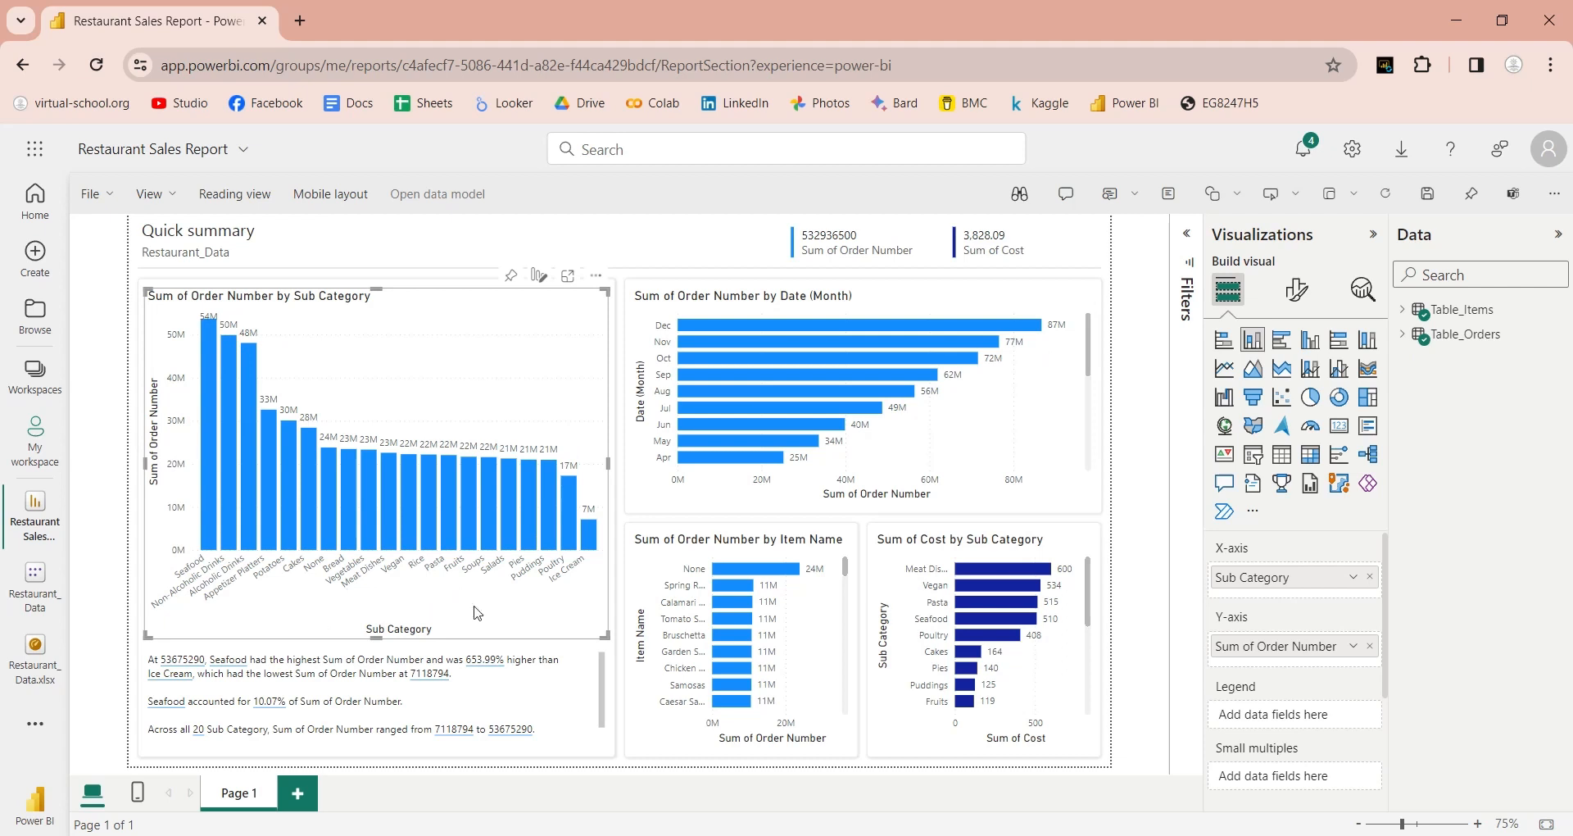
pyautogui.click(1369, 646)
pyautogui.click(1403, 334)
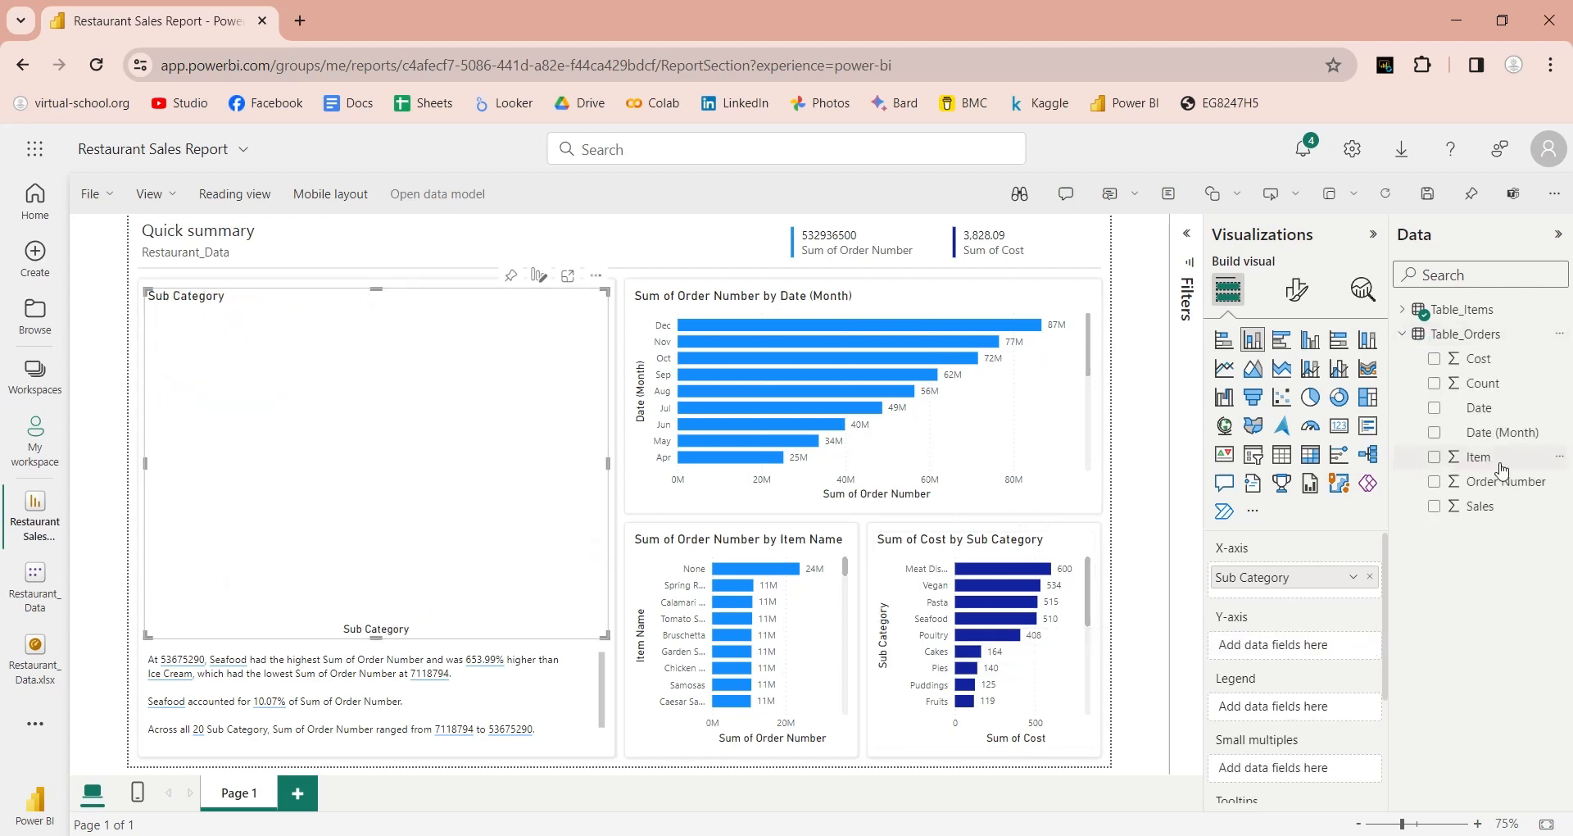
pyautogui.moveTo(1480, 506); pyautogui.dragTo(1306, 649)
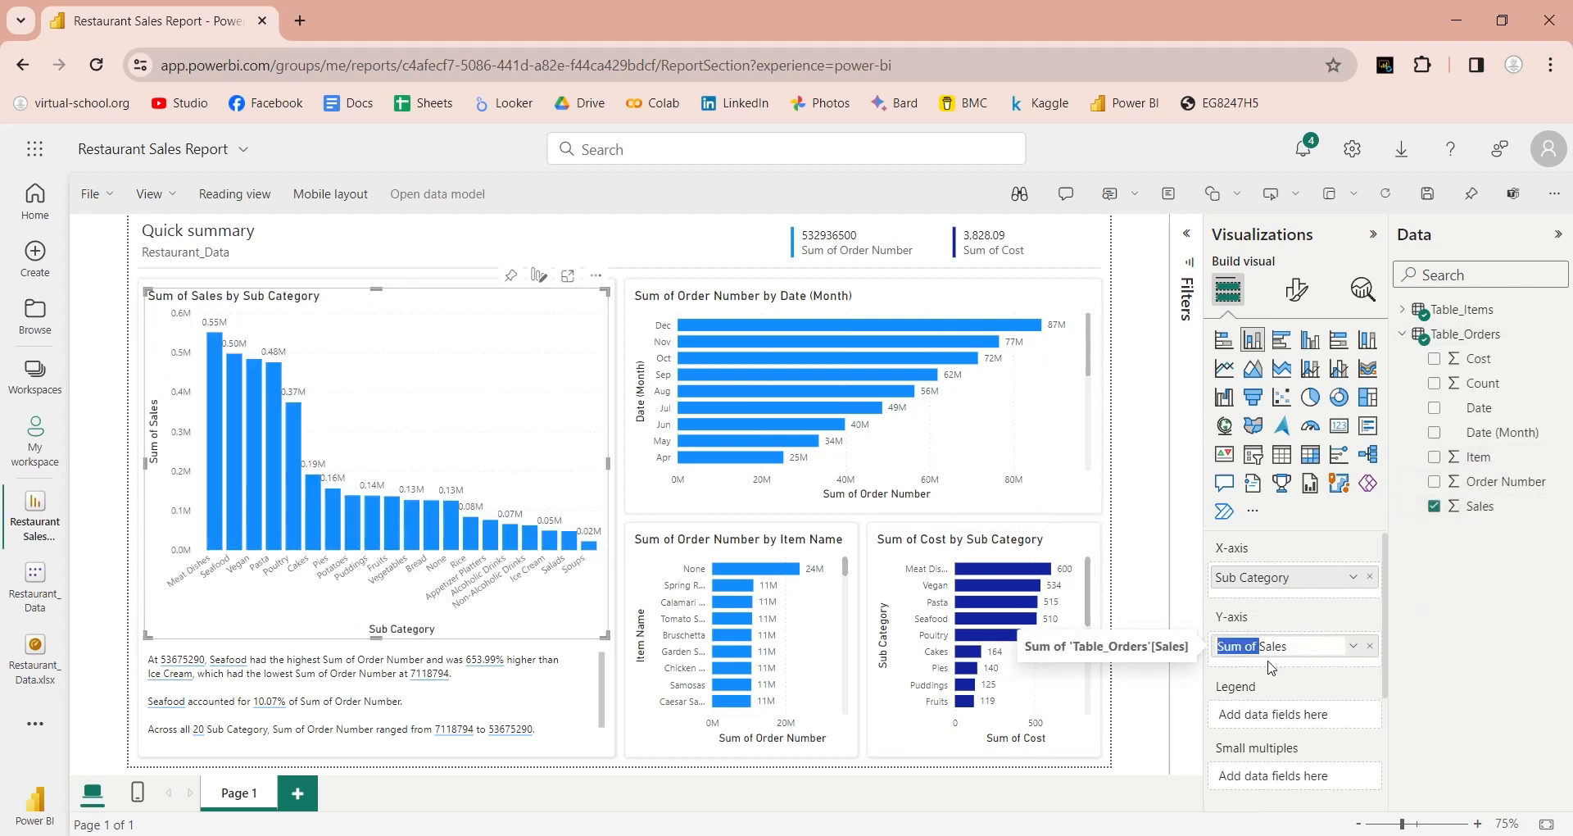
pyautogui.press('BackSpace')
pyautogui.press('Return')
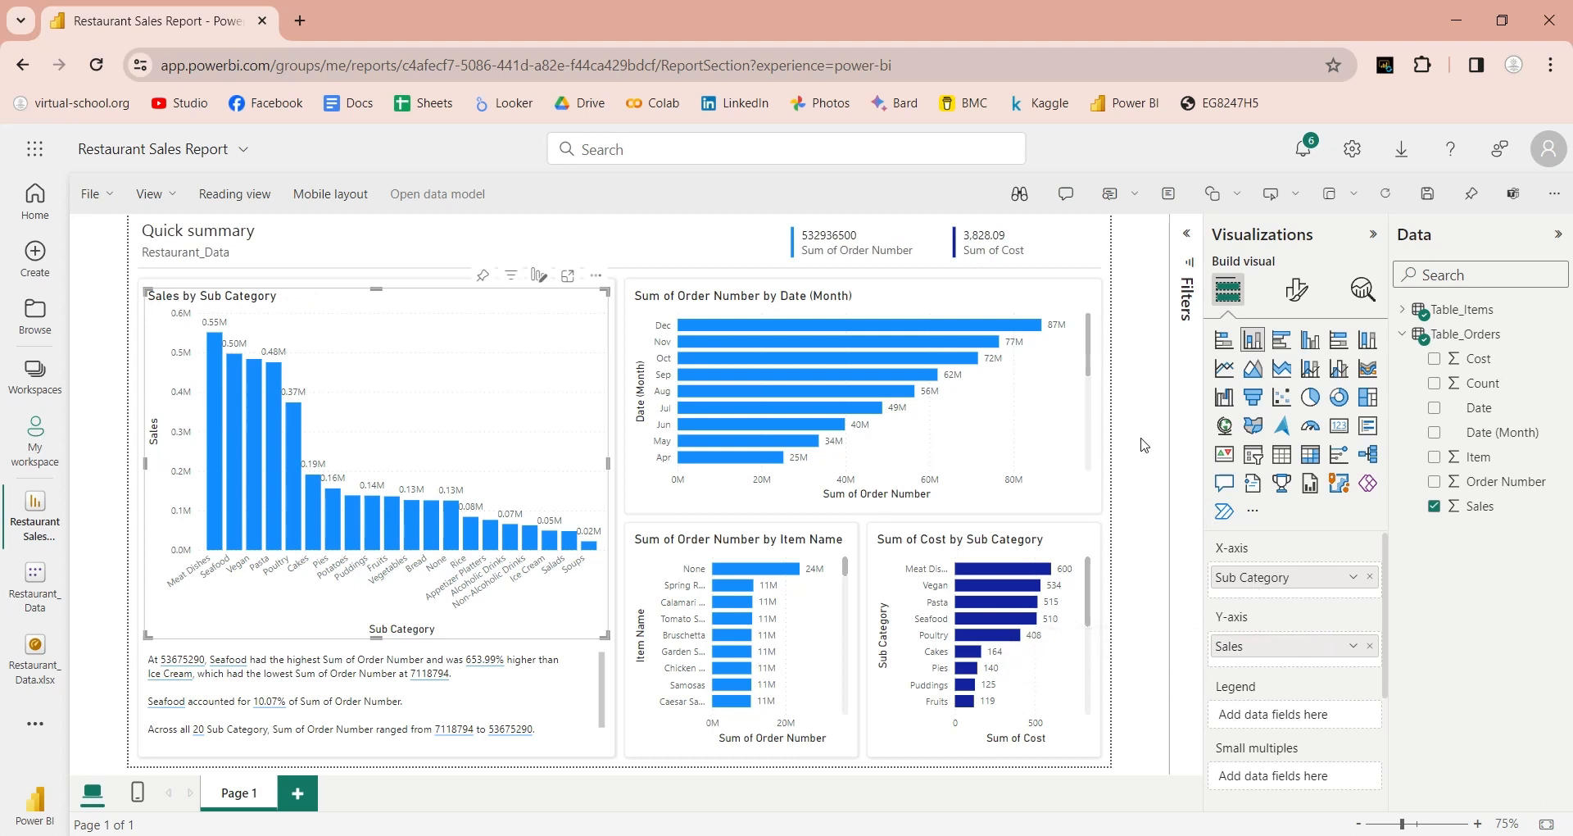
pyautogui.click(1057, 432)
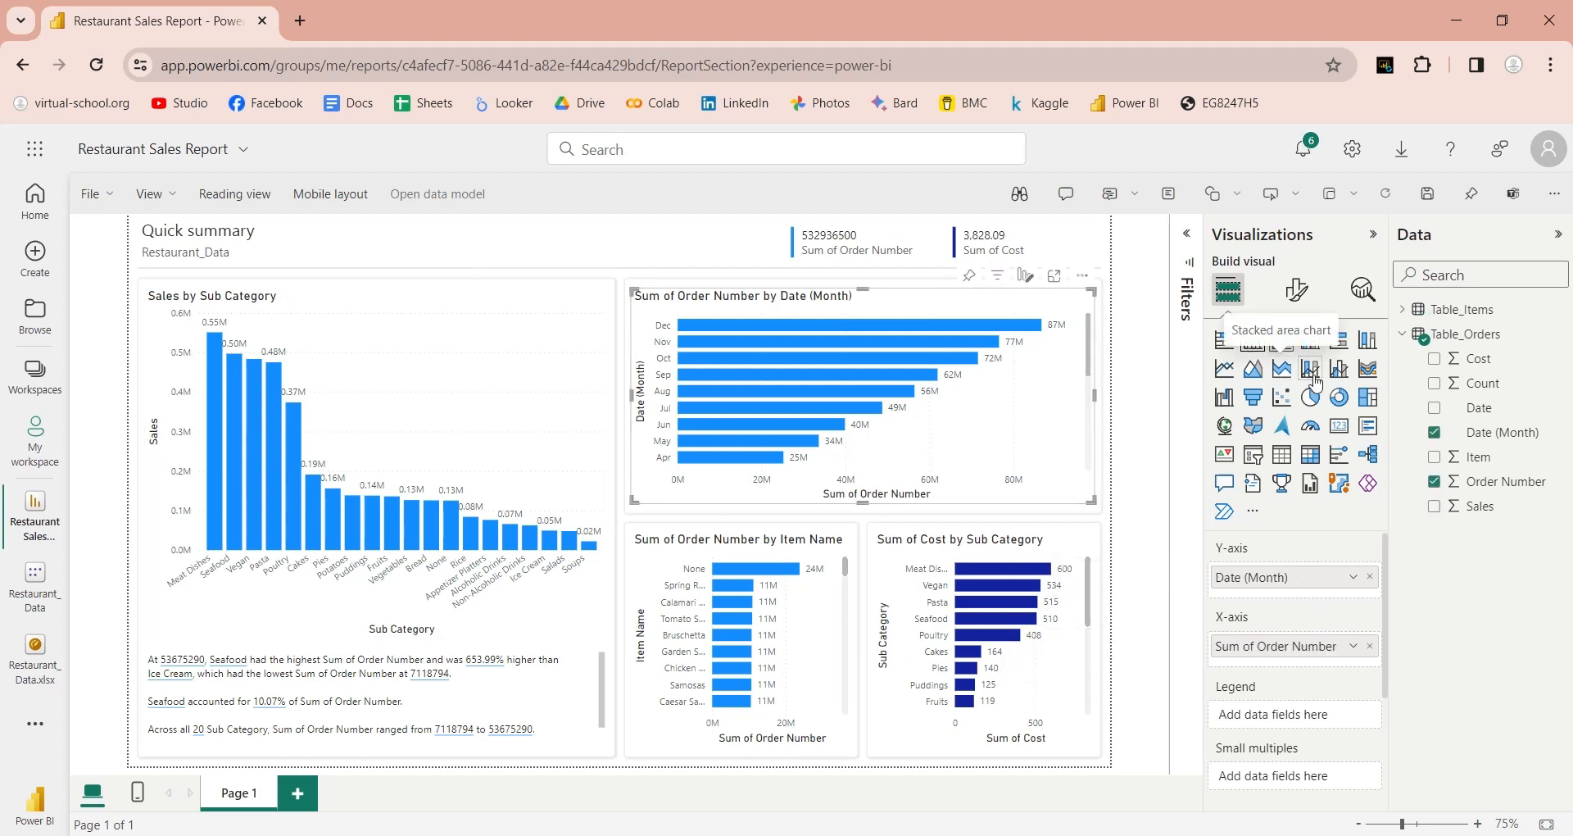
# Step: Convert the monthly chart to a line-and-column combo showing Cost by Date (Month), renamed 'Cost'
pyautogui.click(1341, 373)
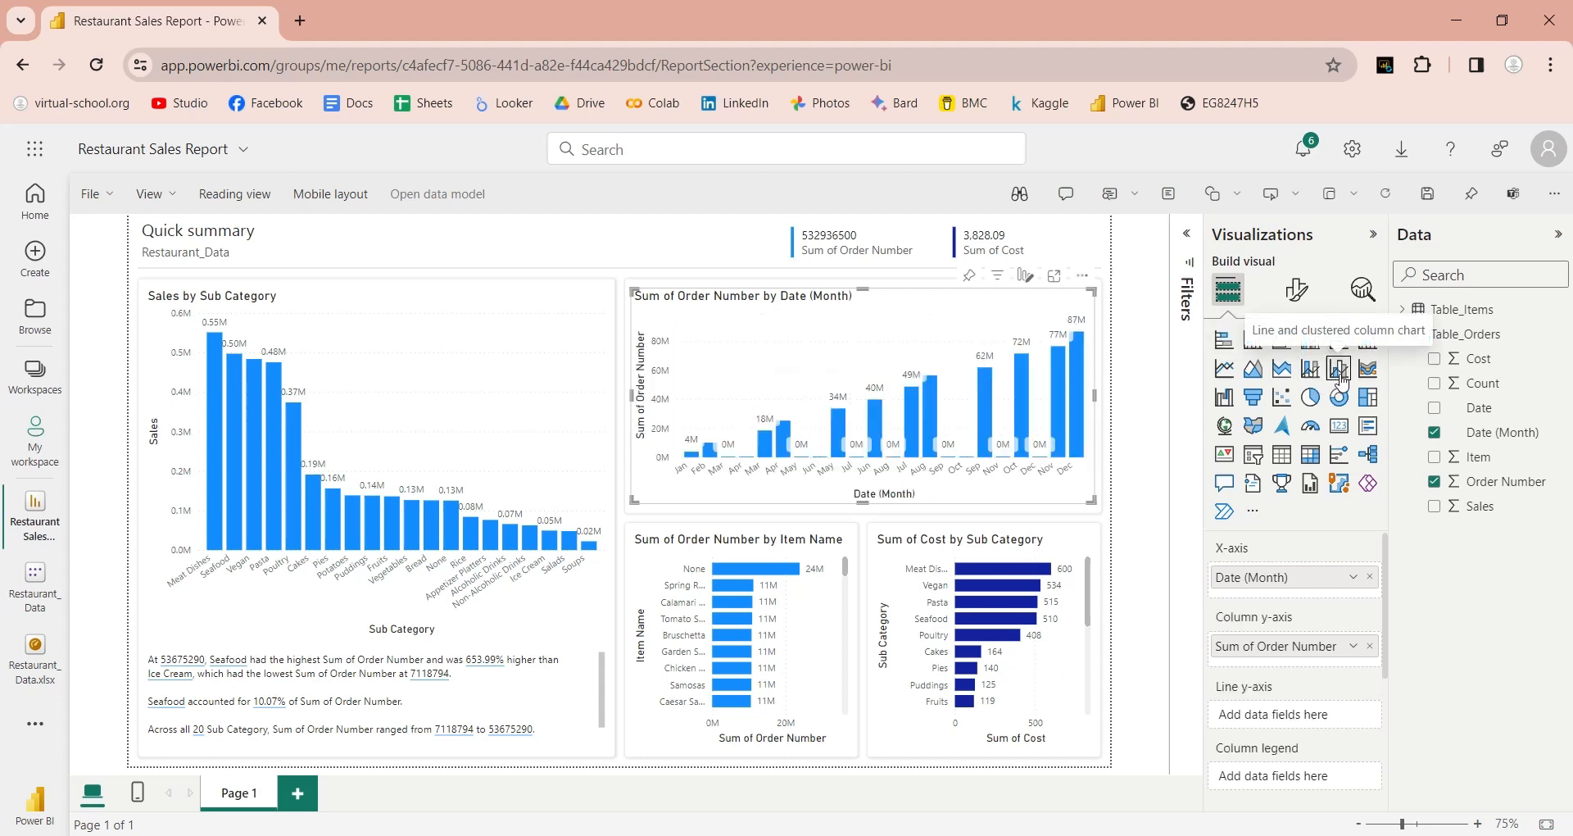
pyautogui.moveTo(1360, 648); pyautogui.dragTo(1017, 651)
pyautogui.moveTo(1475, 371); pyautogui.dragTo(1290, 652)
pyautogui.doubleClick(1289, 656)
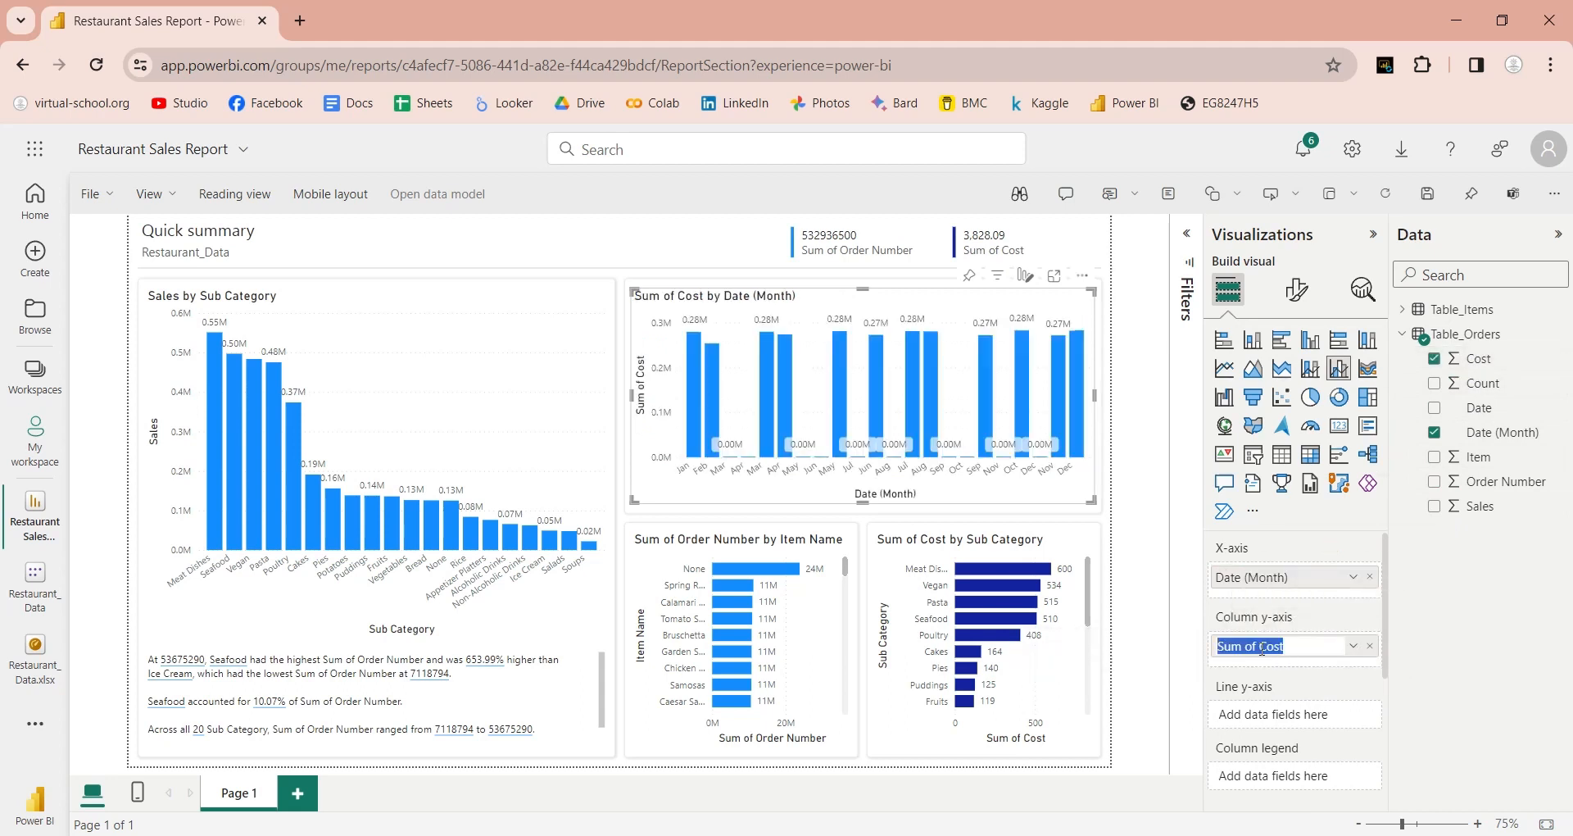
pyautogui.keyDown('shift'); pyautogui.click(1264, 647); pyautogui.keyUp('shift')
pyautogui.press('BackSpace')
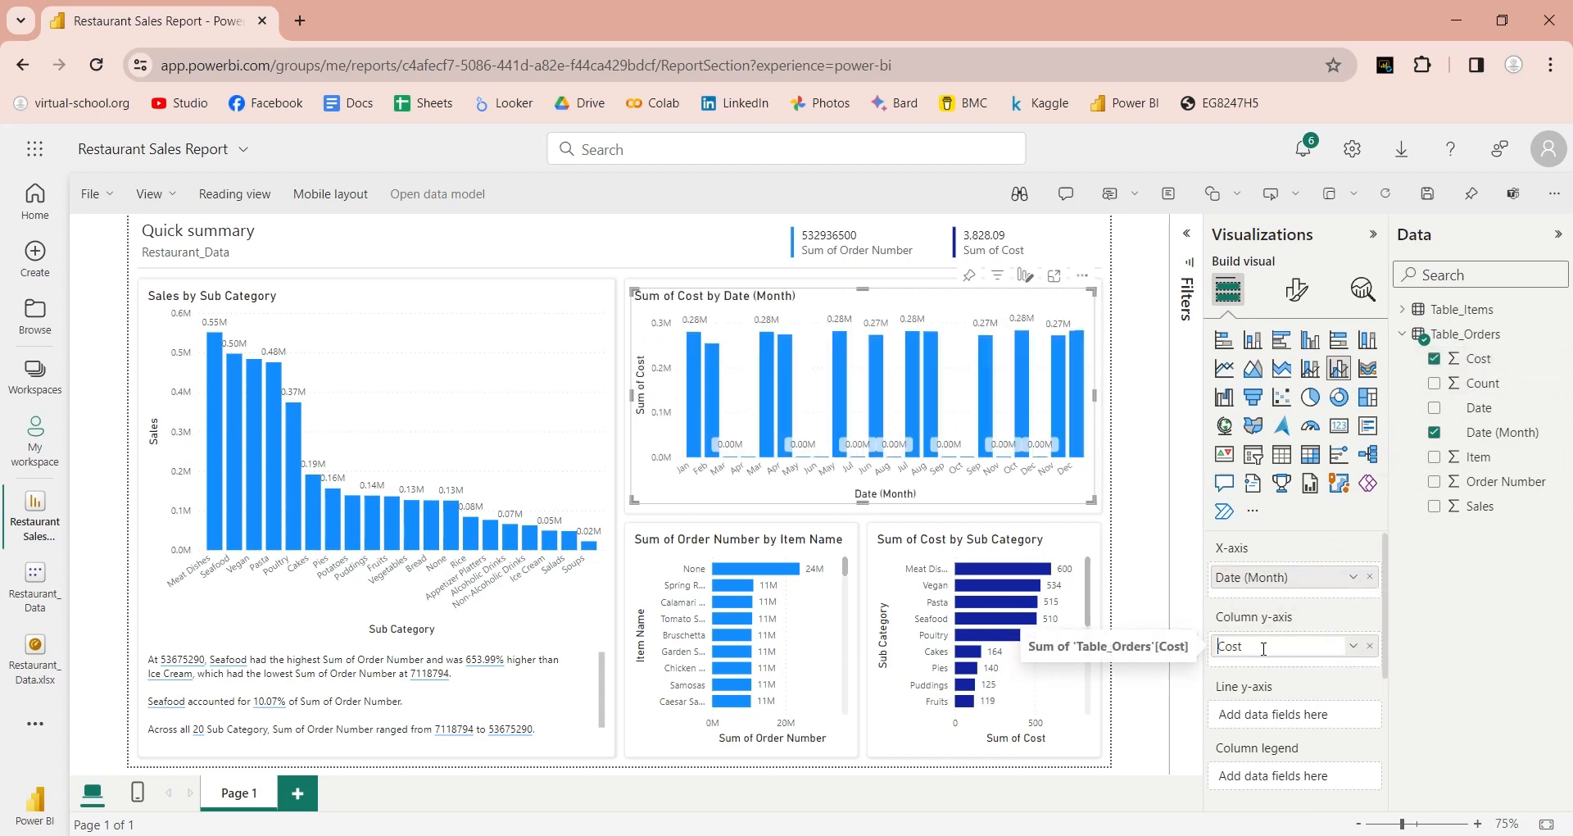
pyautogui.press('Return')
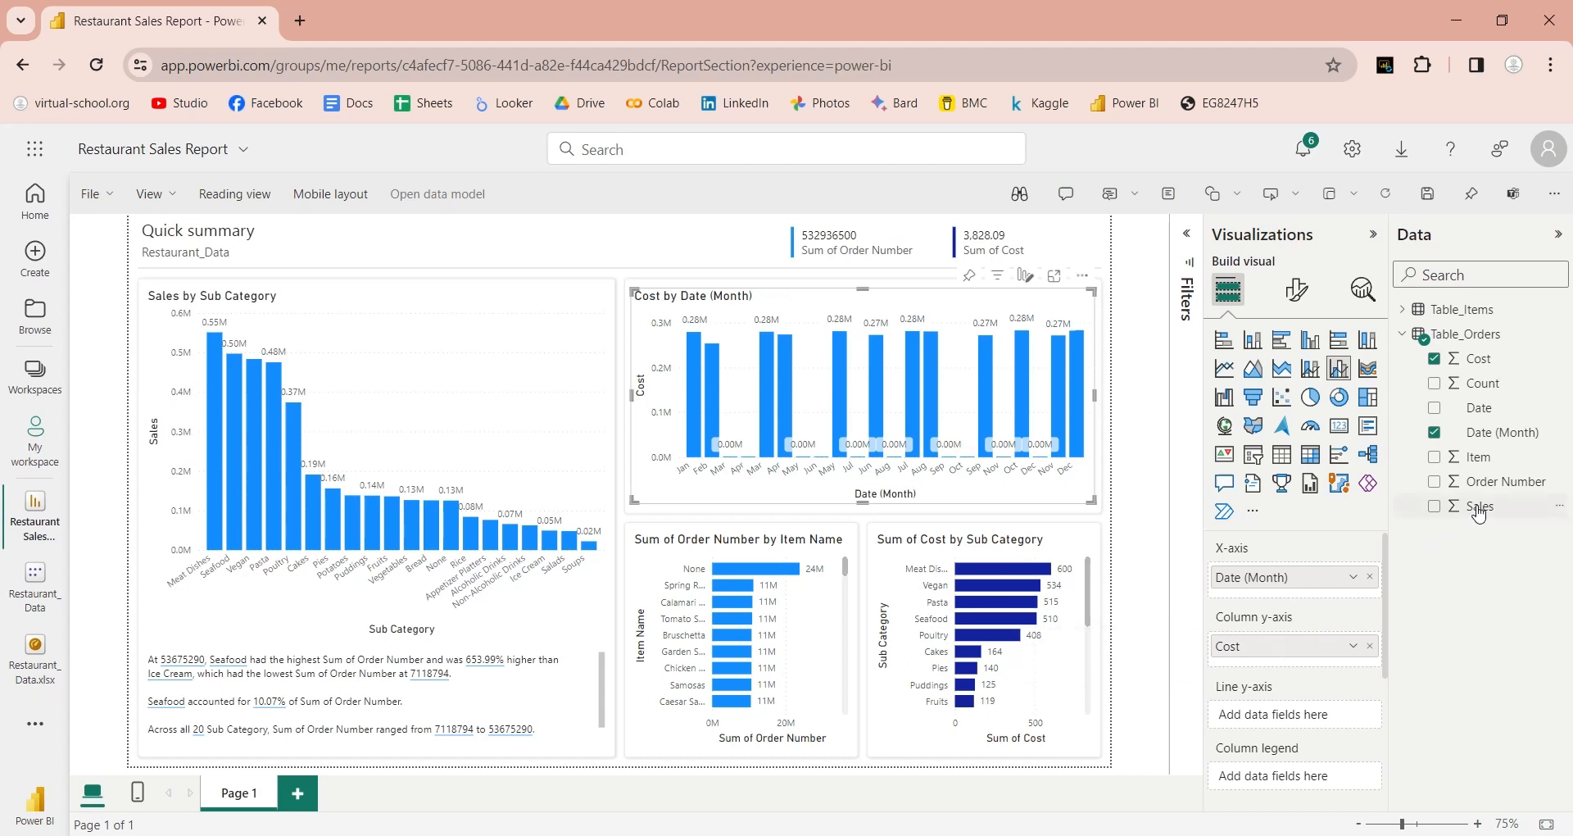
# Step: Add Sales to the monthly combo, rename it 'Sales', and expand the Filters pane
pyautogui.moveTo(1480, 514); pyautogui.dragTo(1295, 737)
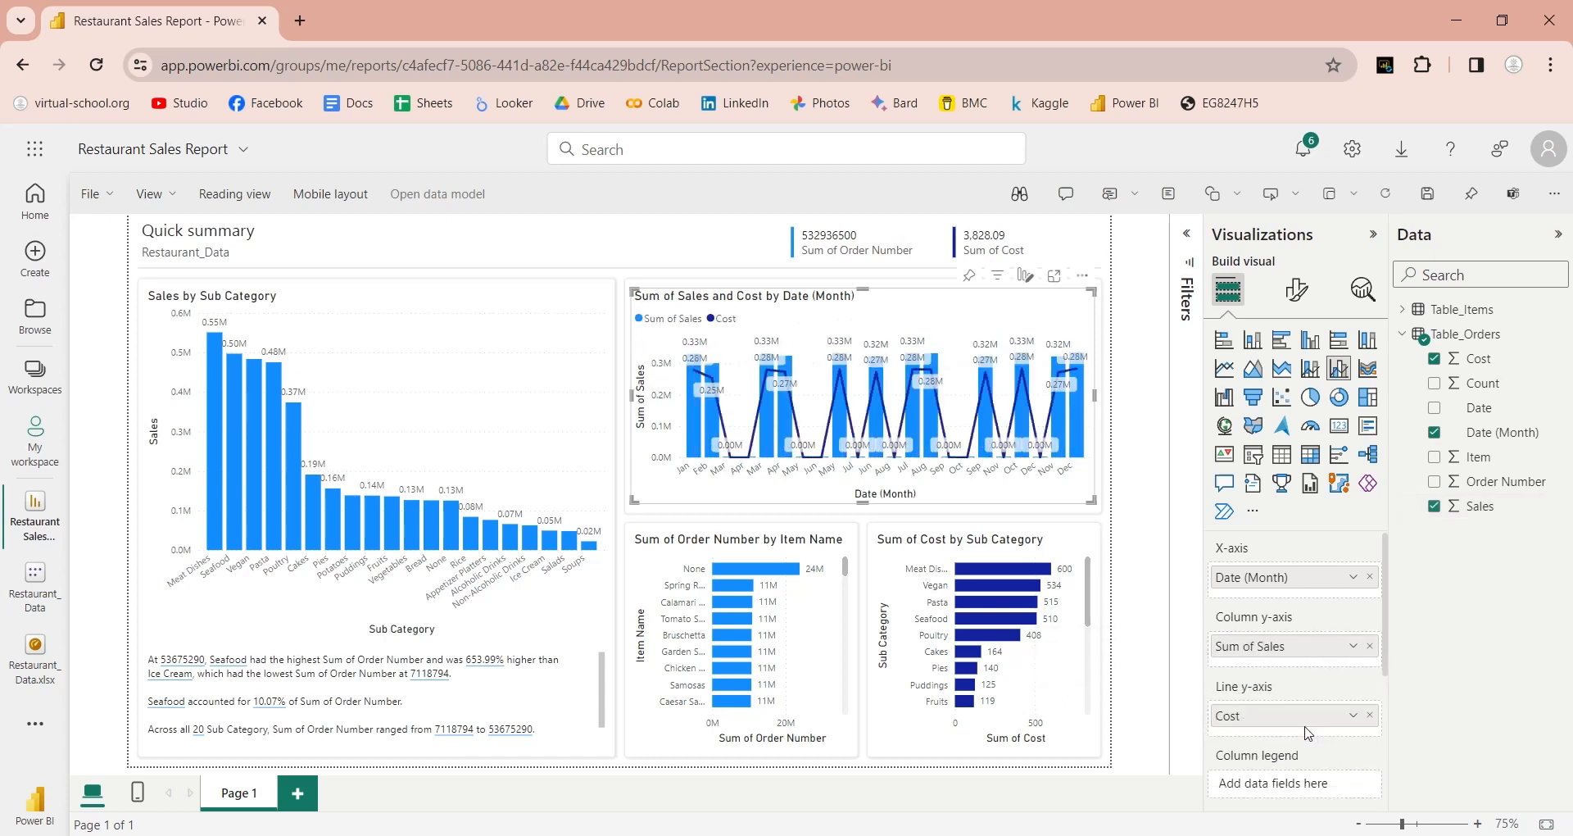
pyautogui.doubleClick(1269, 651)
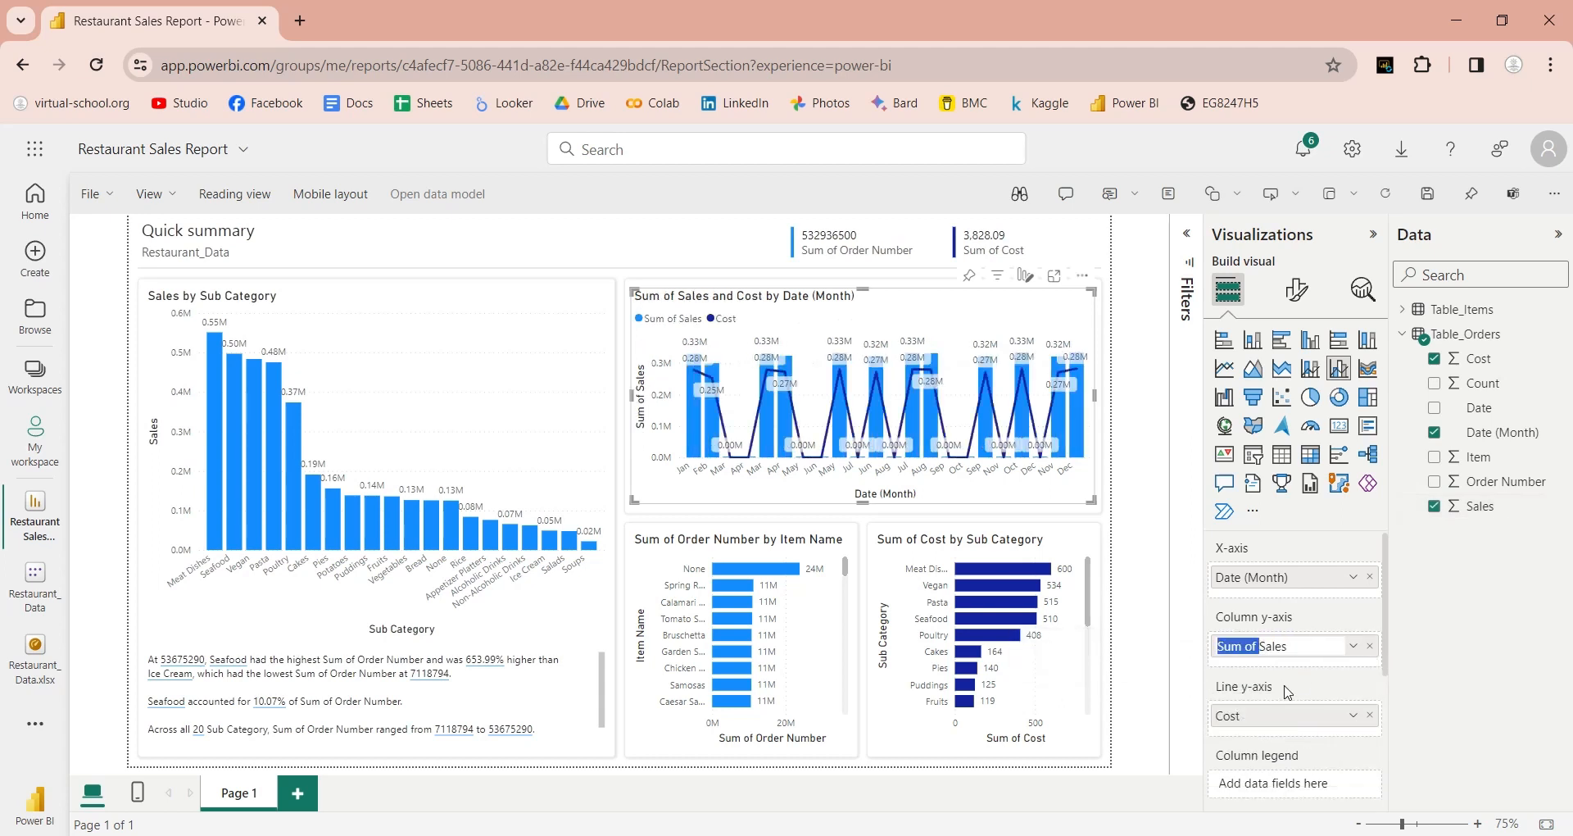
pyautogui.write('Sales')
pyautogui.press('Return')
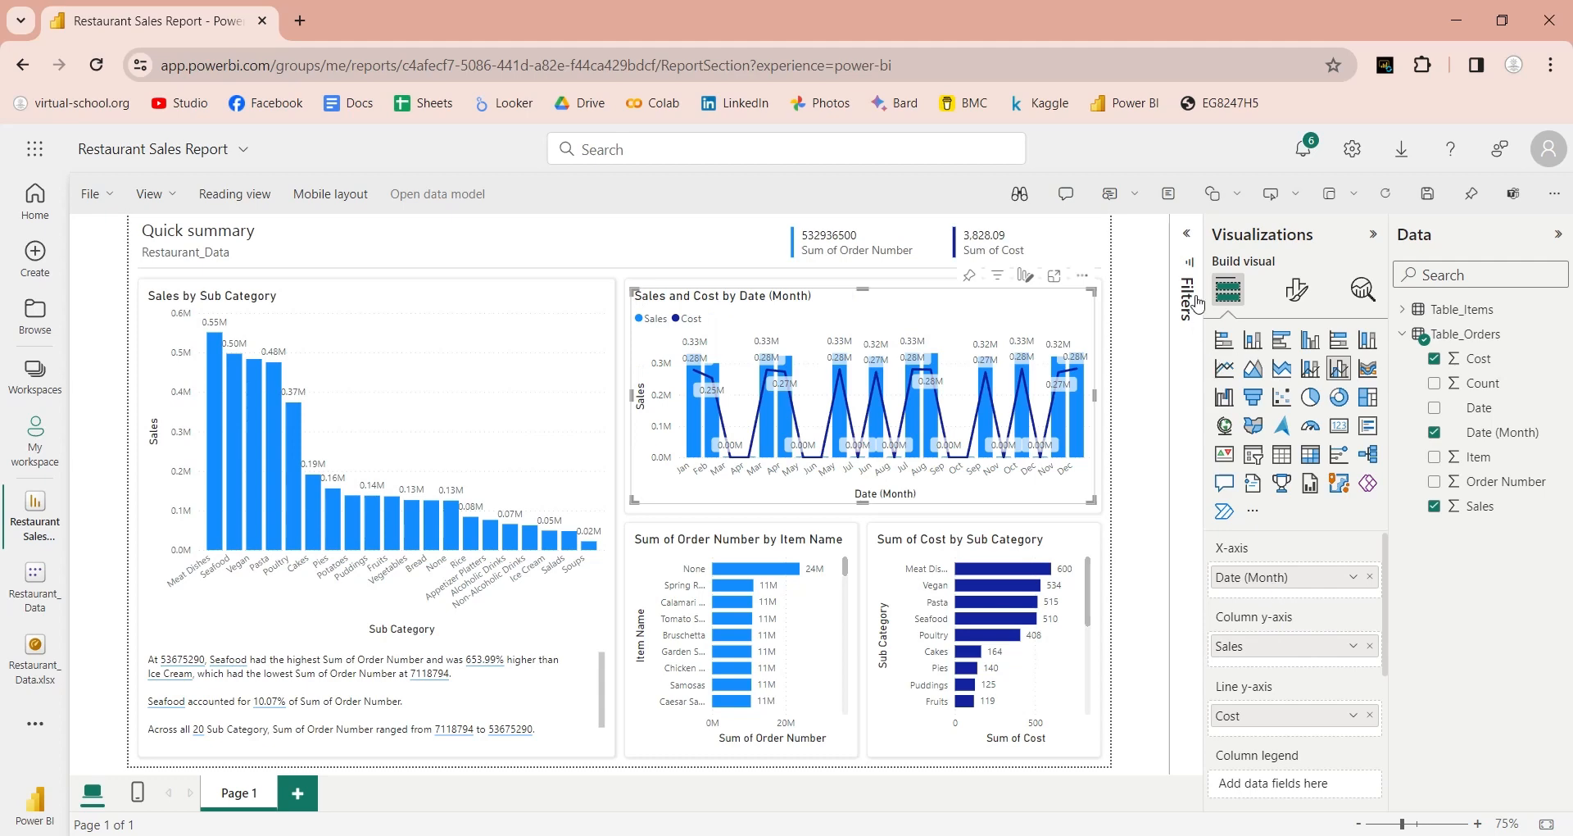
pyautogui.click(1195, 300)
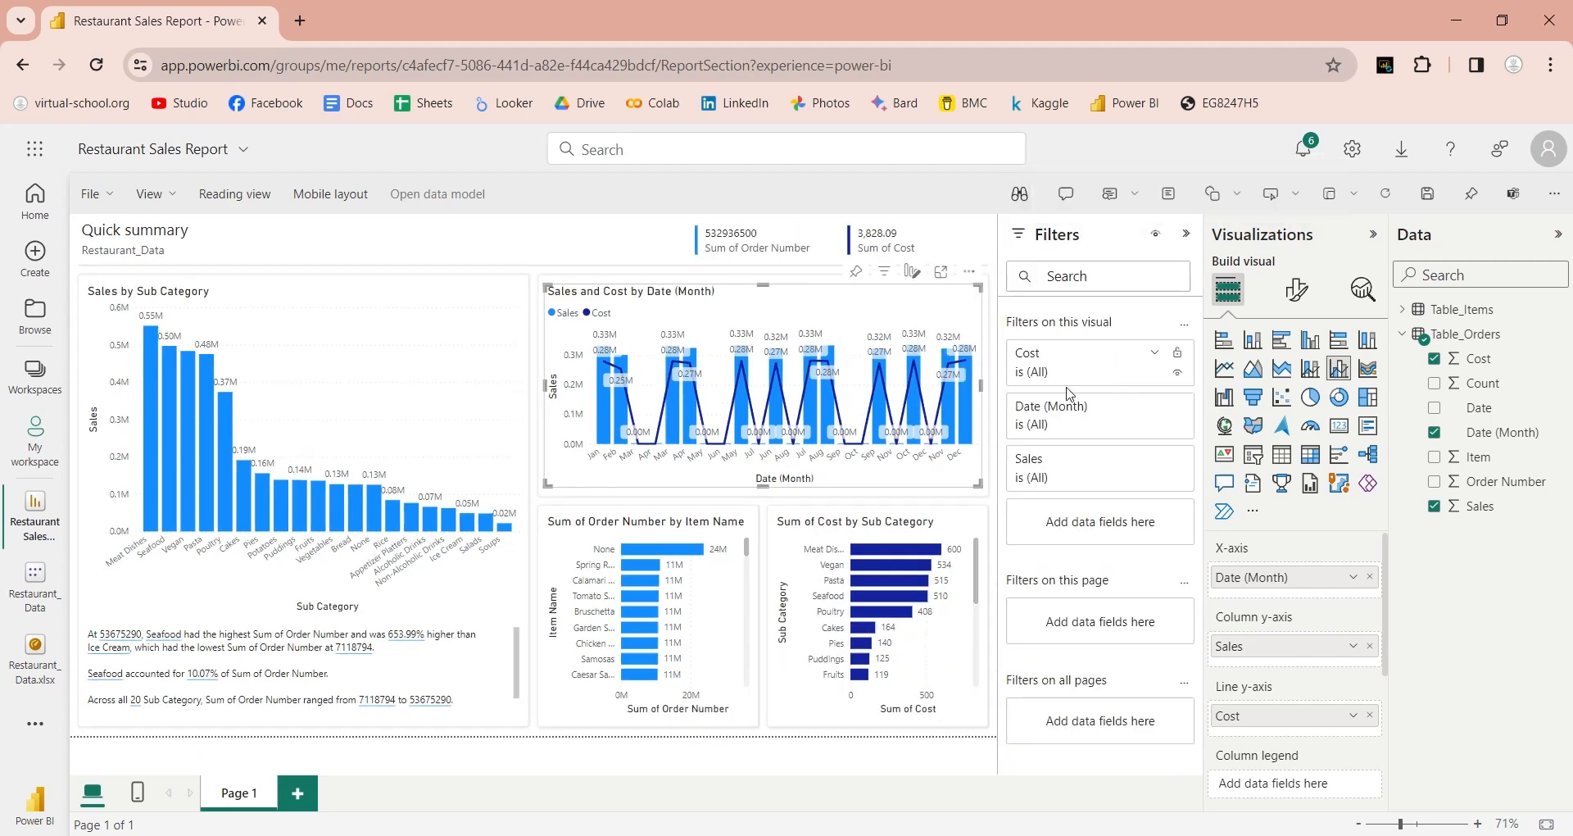
# Step: Inspect the Sales and Date (Month) filter options in the Filters pane
pyautogui.click(1121, 468)
pyautogui.click(1109, 537)
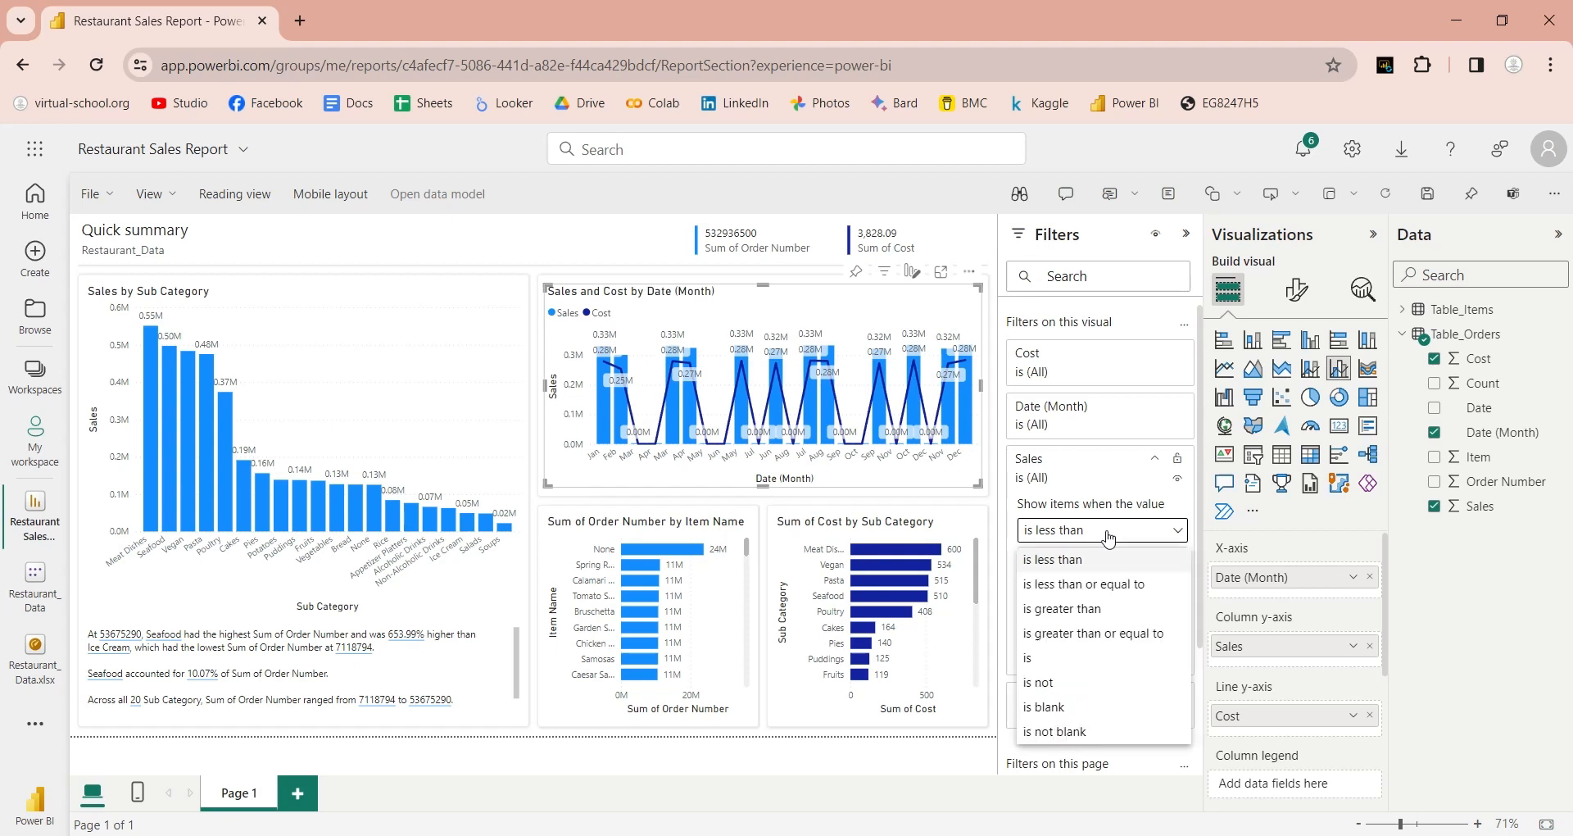
pyautogui.click(1110, 512)
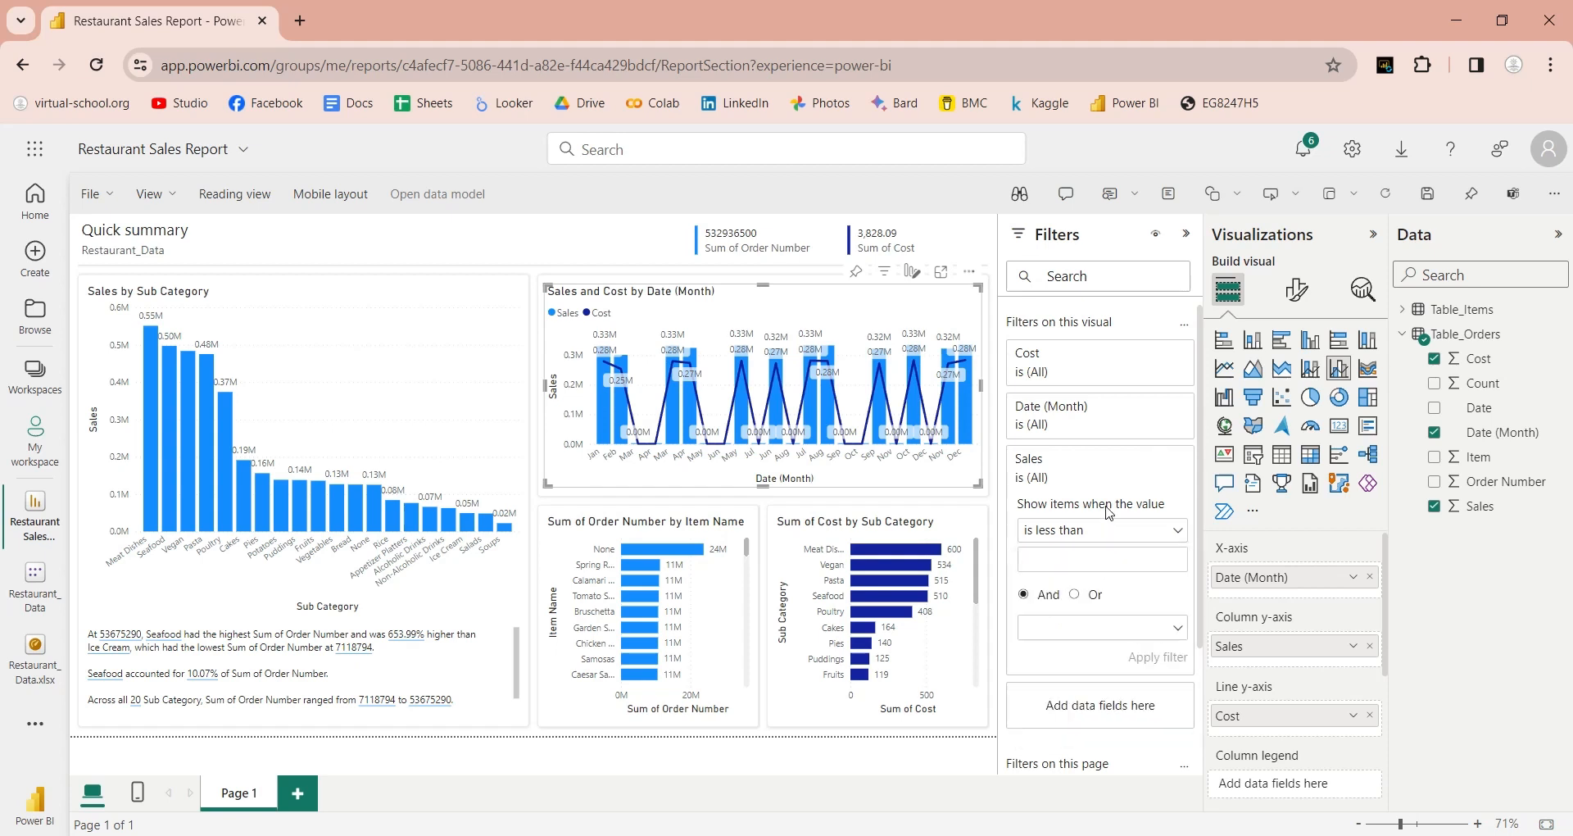
pyautogui.click(1065, 480)
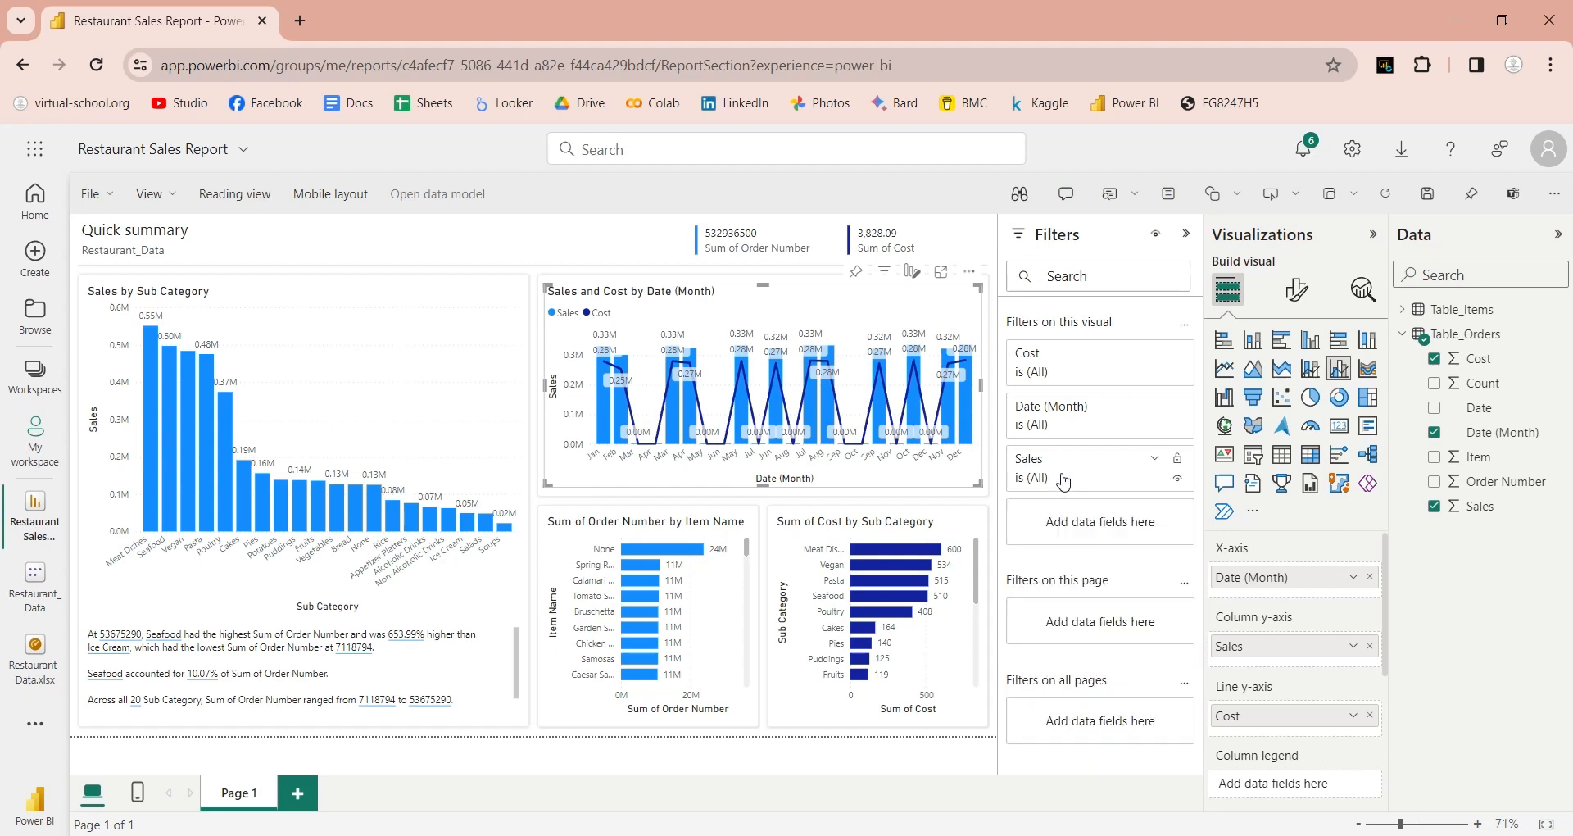
pyautogui.click(1065, 481)
pyautogui.click(1095, 537)
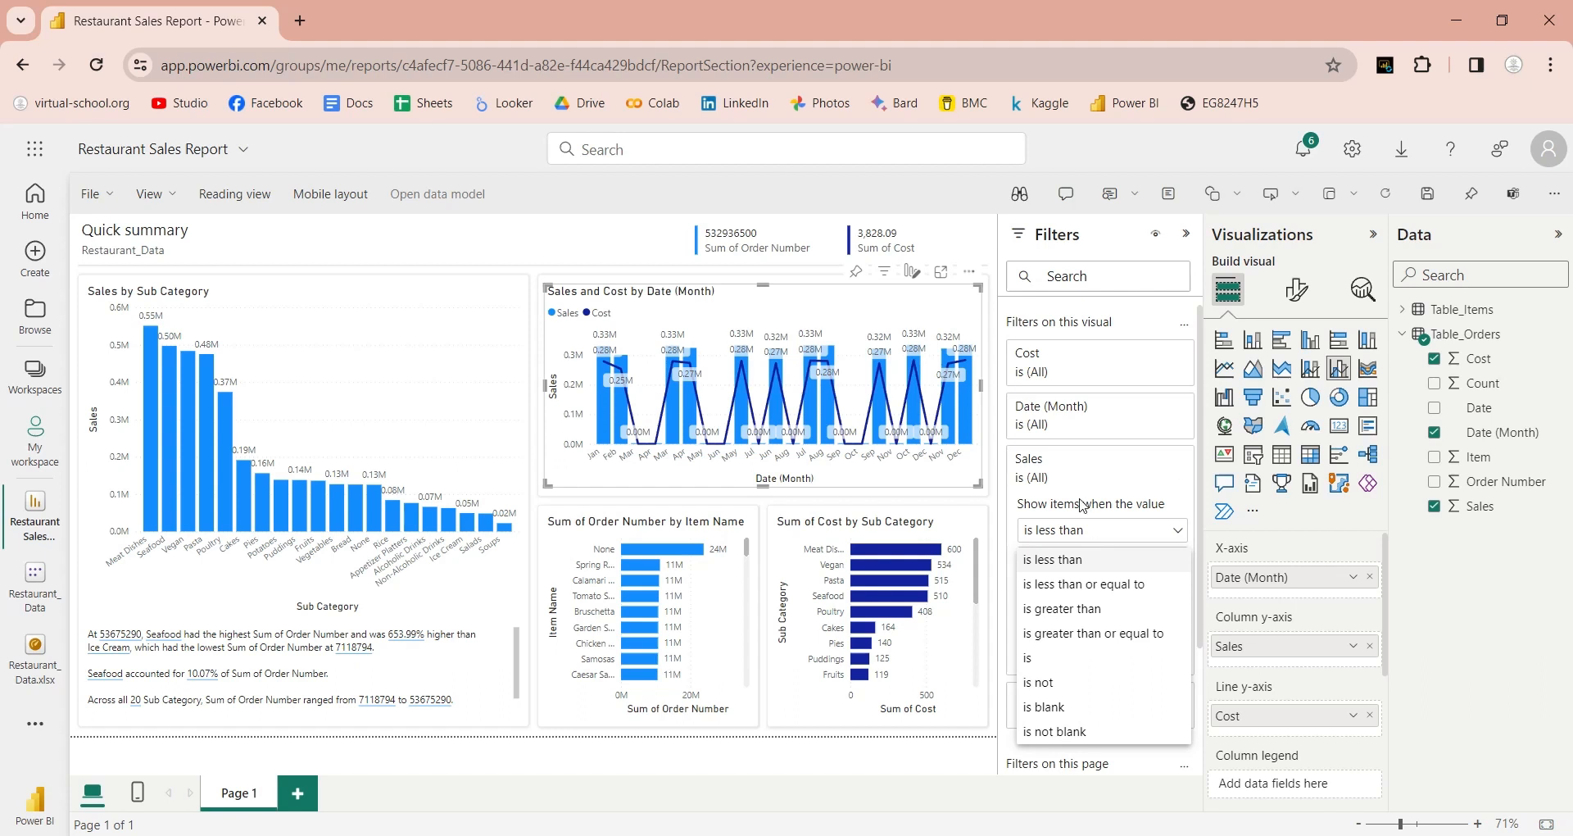
pyautogui.click(1082, 506)
pyautogui.click(1106, 408)
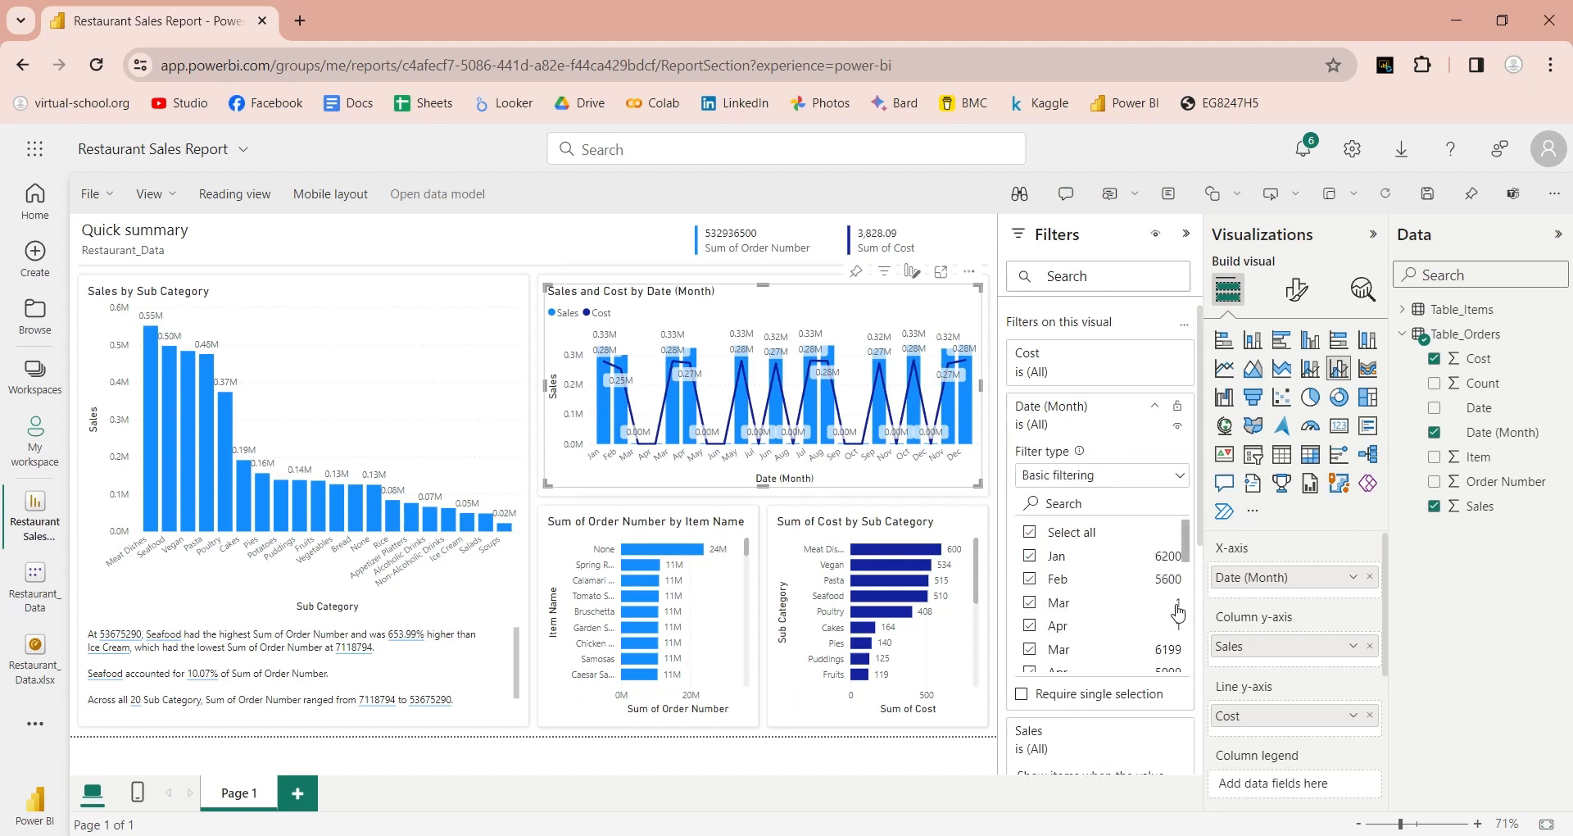
pyautogui.scroll(-5, 1177, 618)
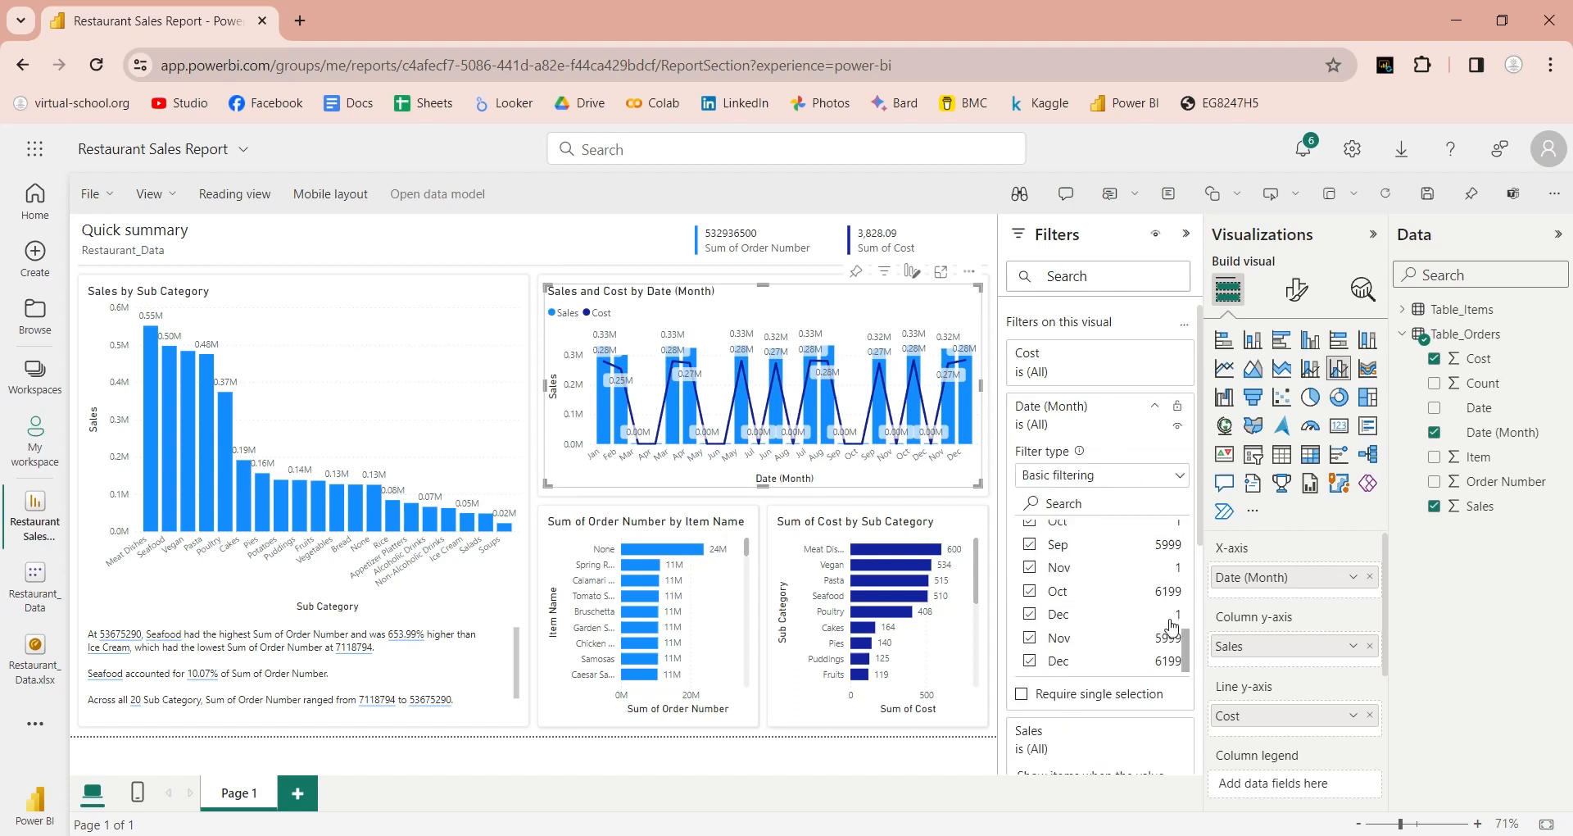
pyautogui.click(1156, 408)
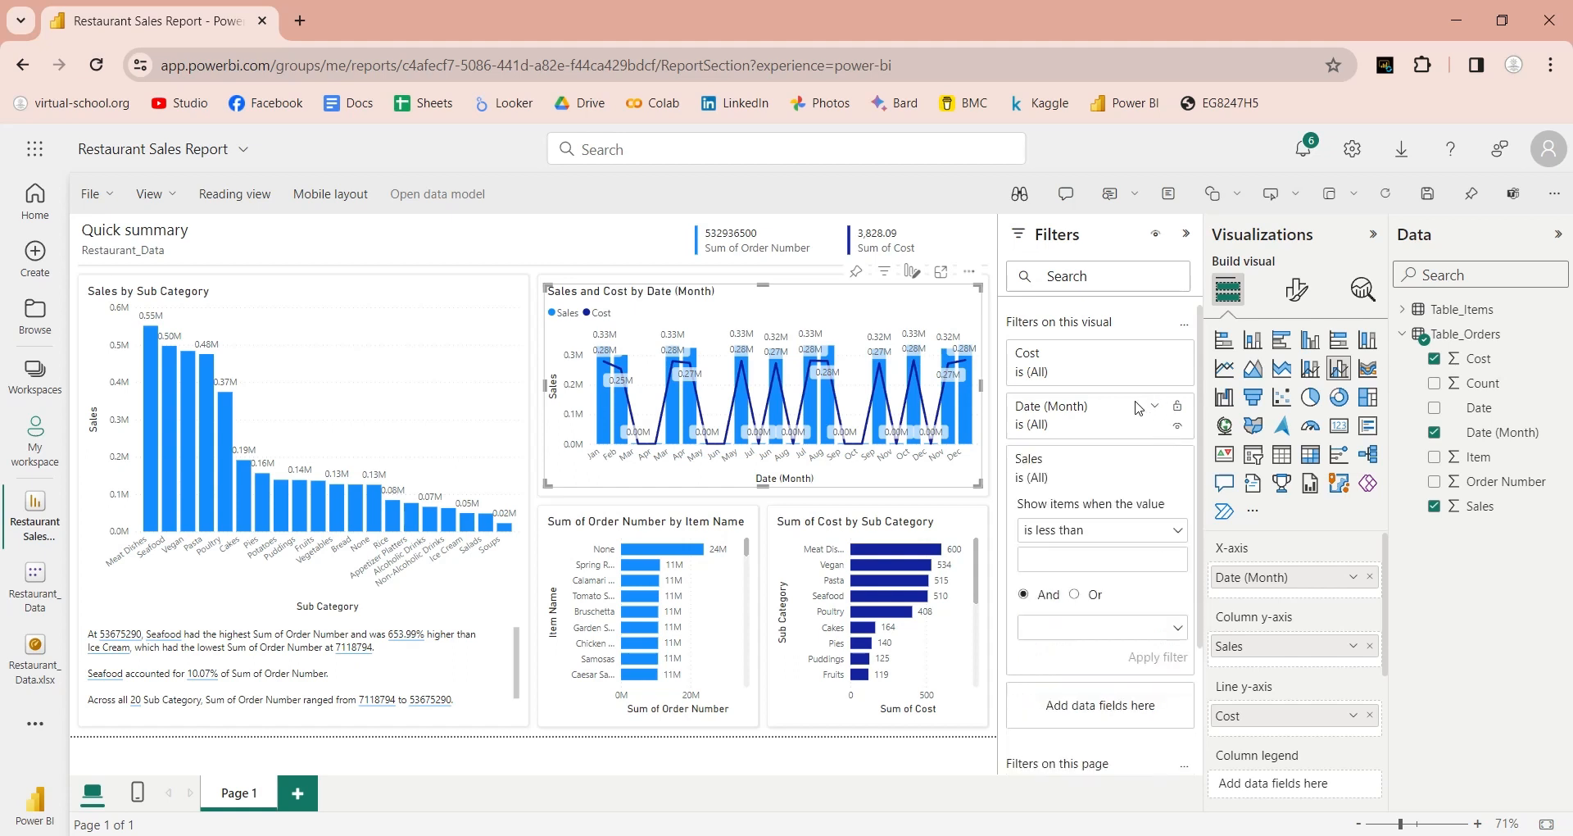
# Step: Apply a Sales 'is greater than' 1000 filter, then hide the Filters pane
pyautogui.click(1094, 534)
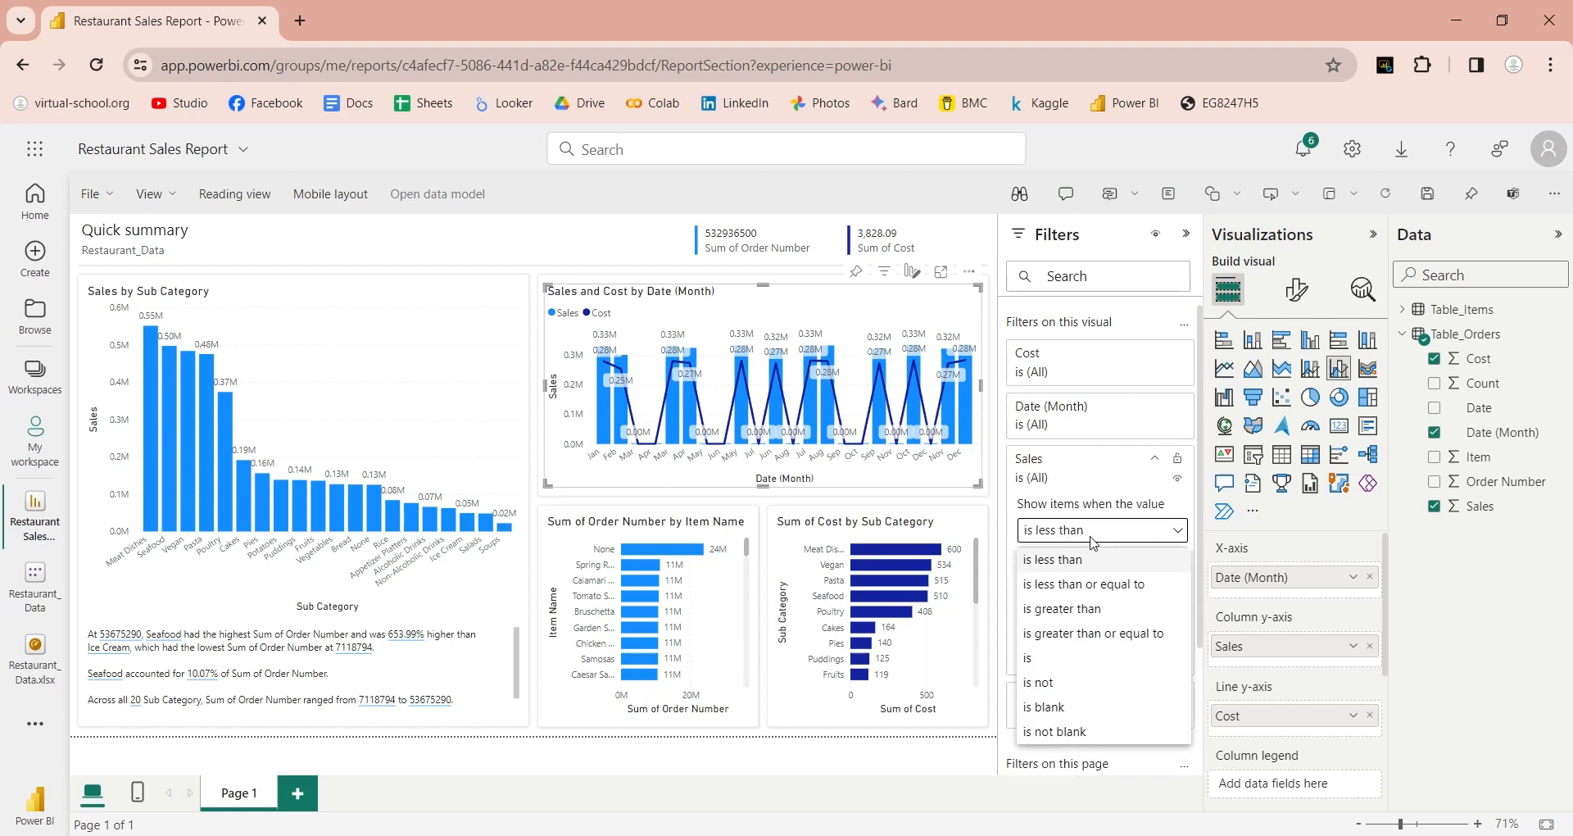
pyautogui.click(1083, 609)
pyautogui.click(1086, 553)
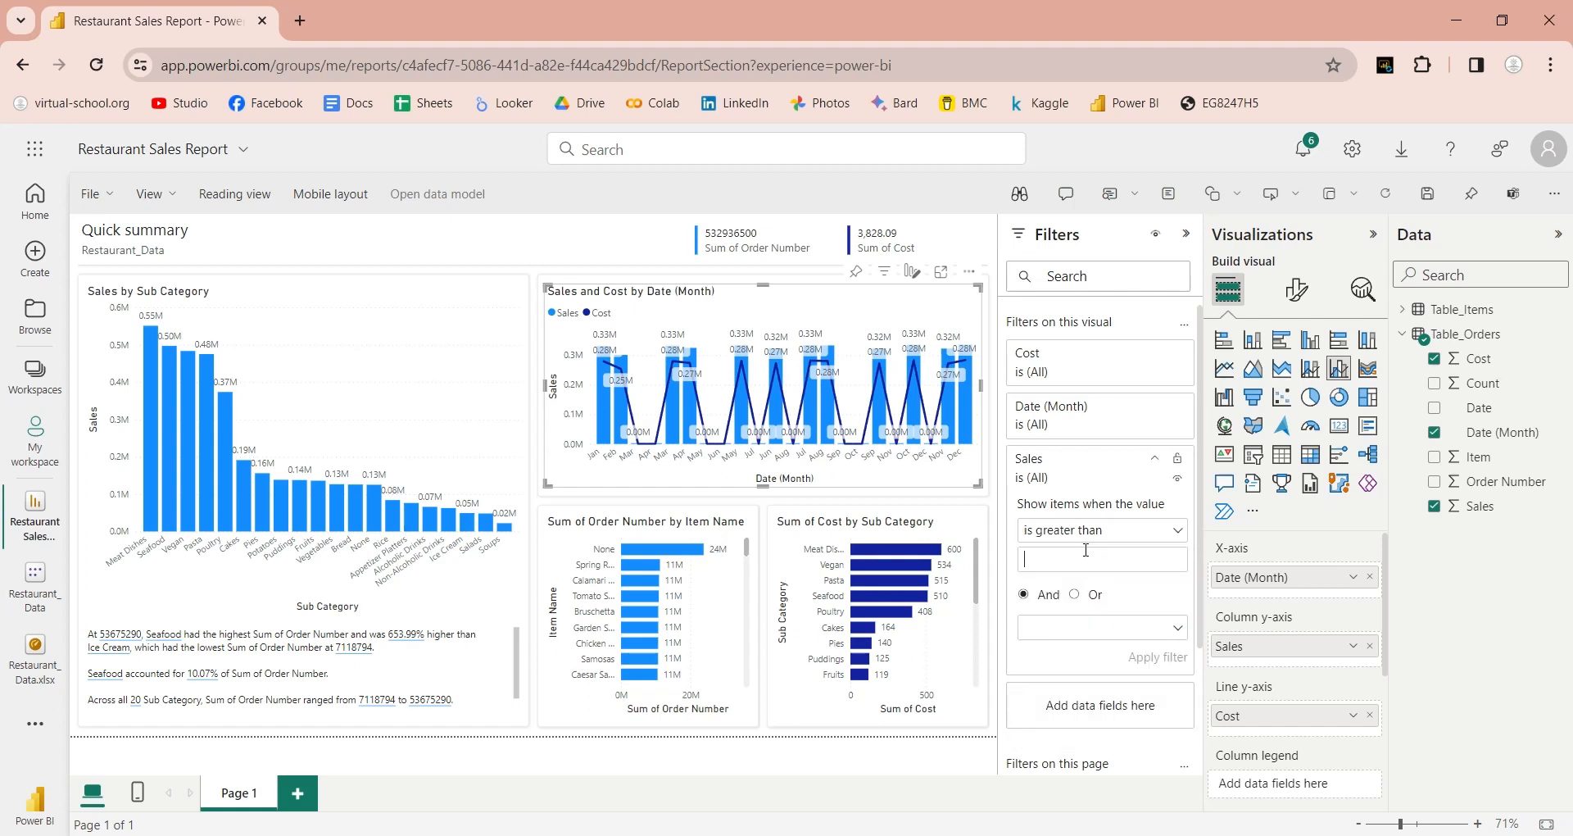
pyautogui.write('1000')
pyautogui.click(1155, 658)
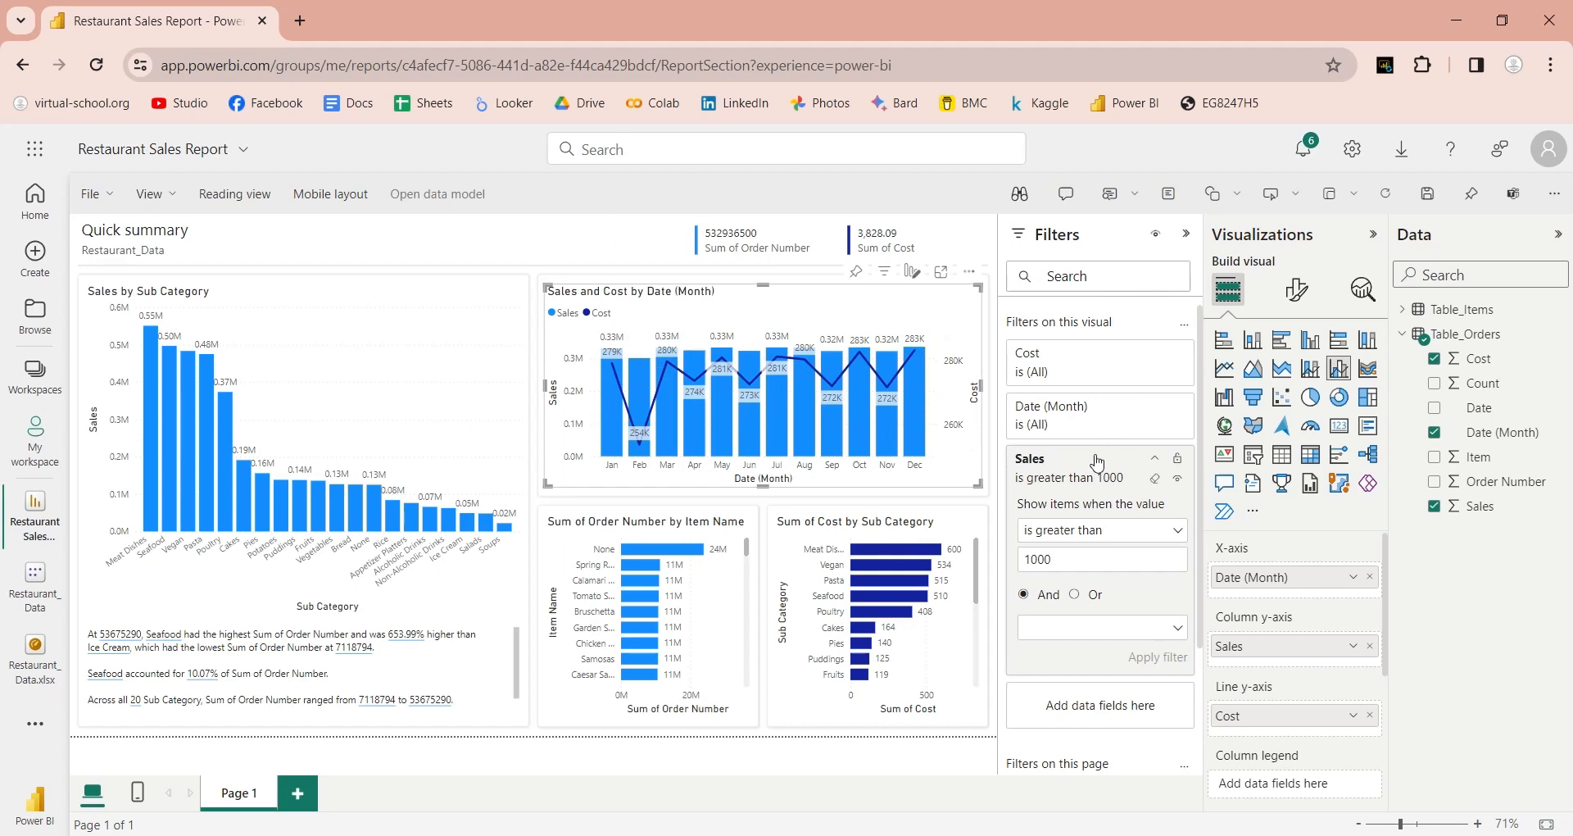
pyautogui.click(1149, 459)
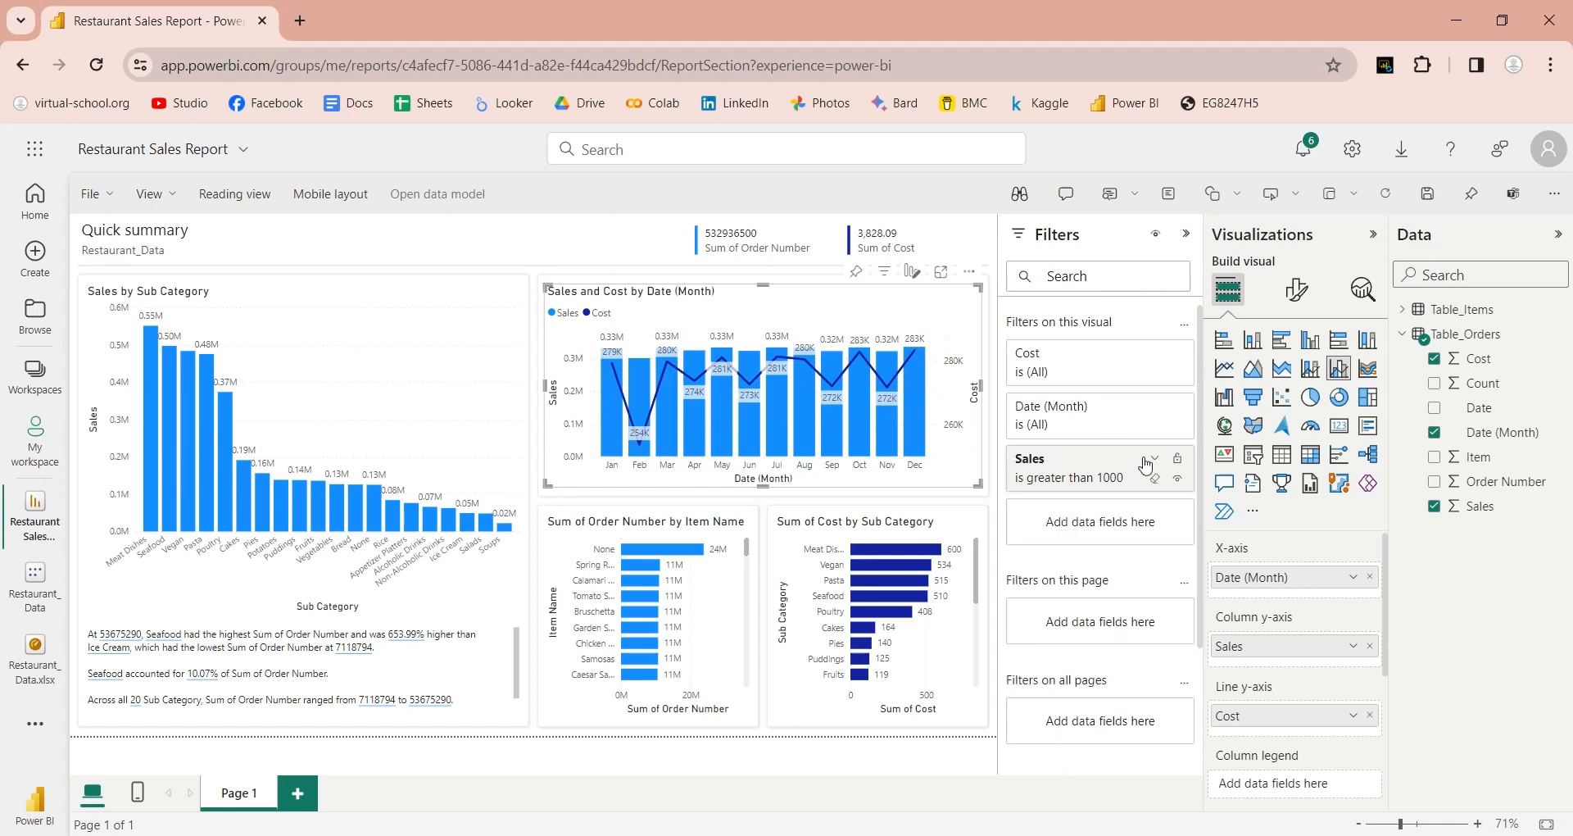
pyautogui.click(1186, 234)
pyautogui.click(1157, 459)
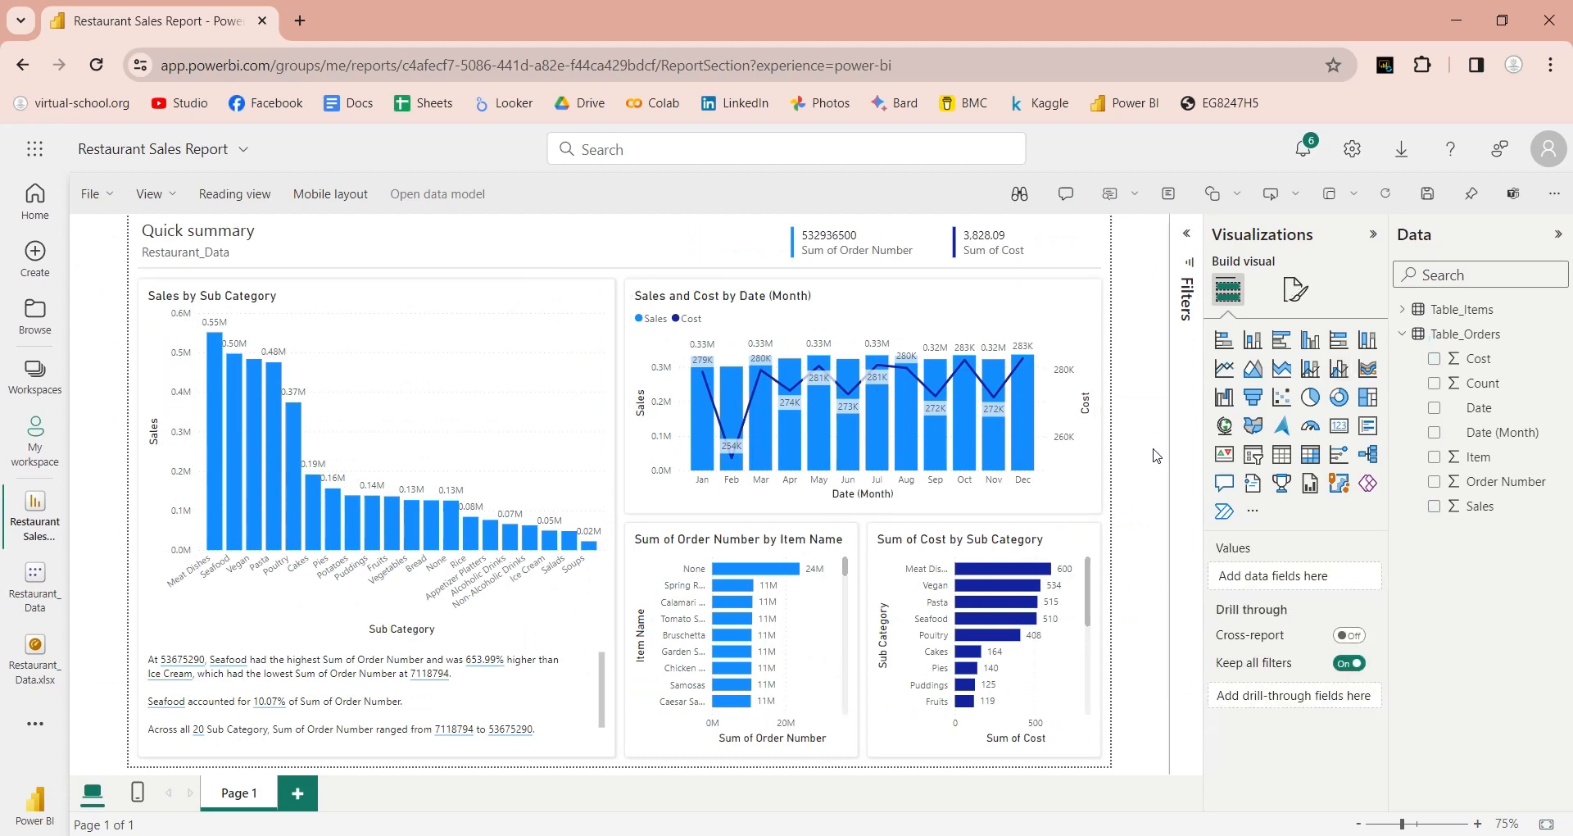
# Step: Convert the Order Number by Item Name chart into a donut of Sales, renamed 'Sales'
pyautogui.click(815, 631)
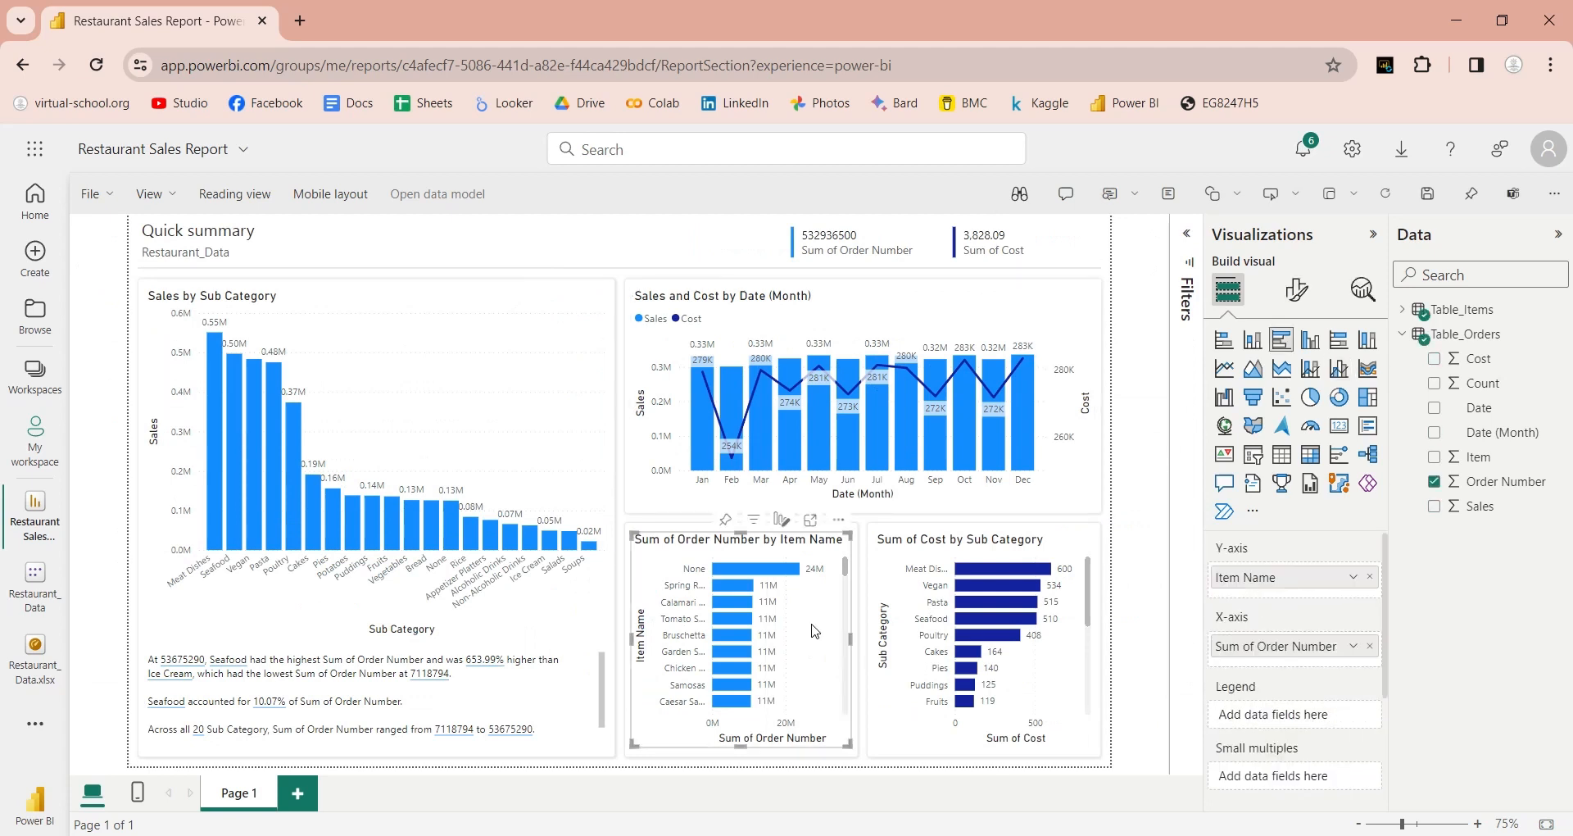
pyautogui.click(1311, 398)
pyautogui.click(1337, 399)
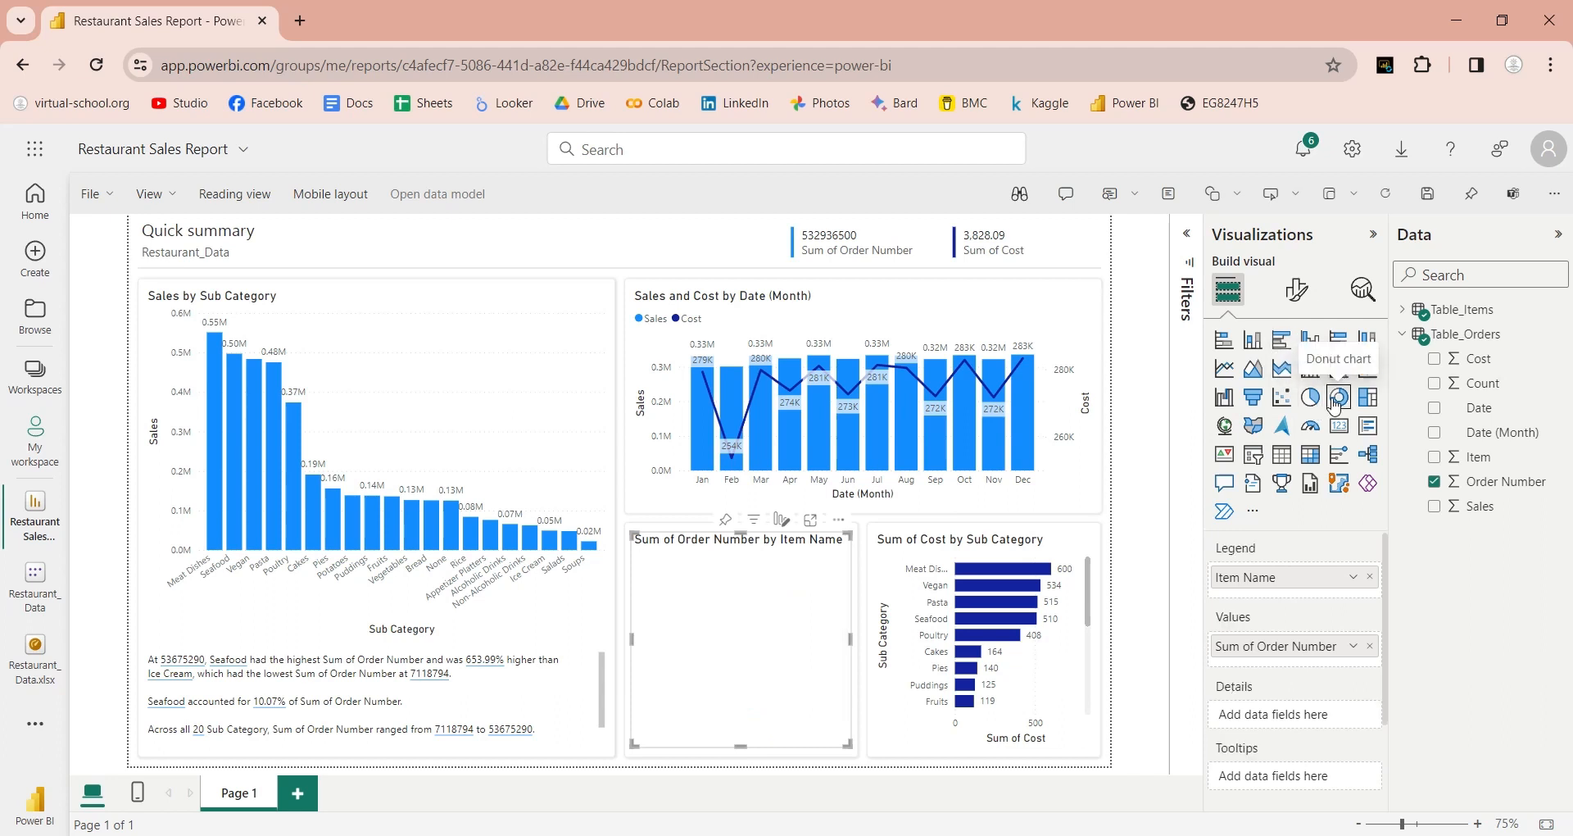
pyautogui.click(1435, 482)
pyautogui.click(1435, 506)
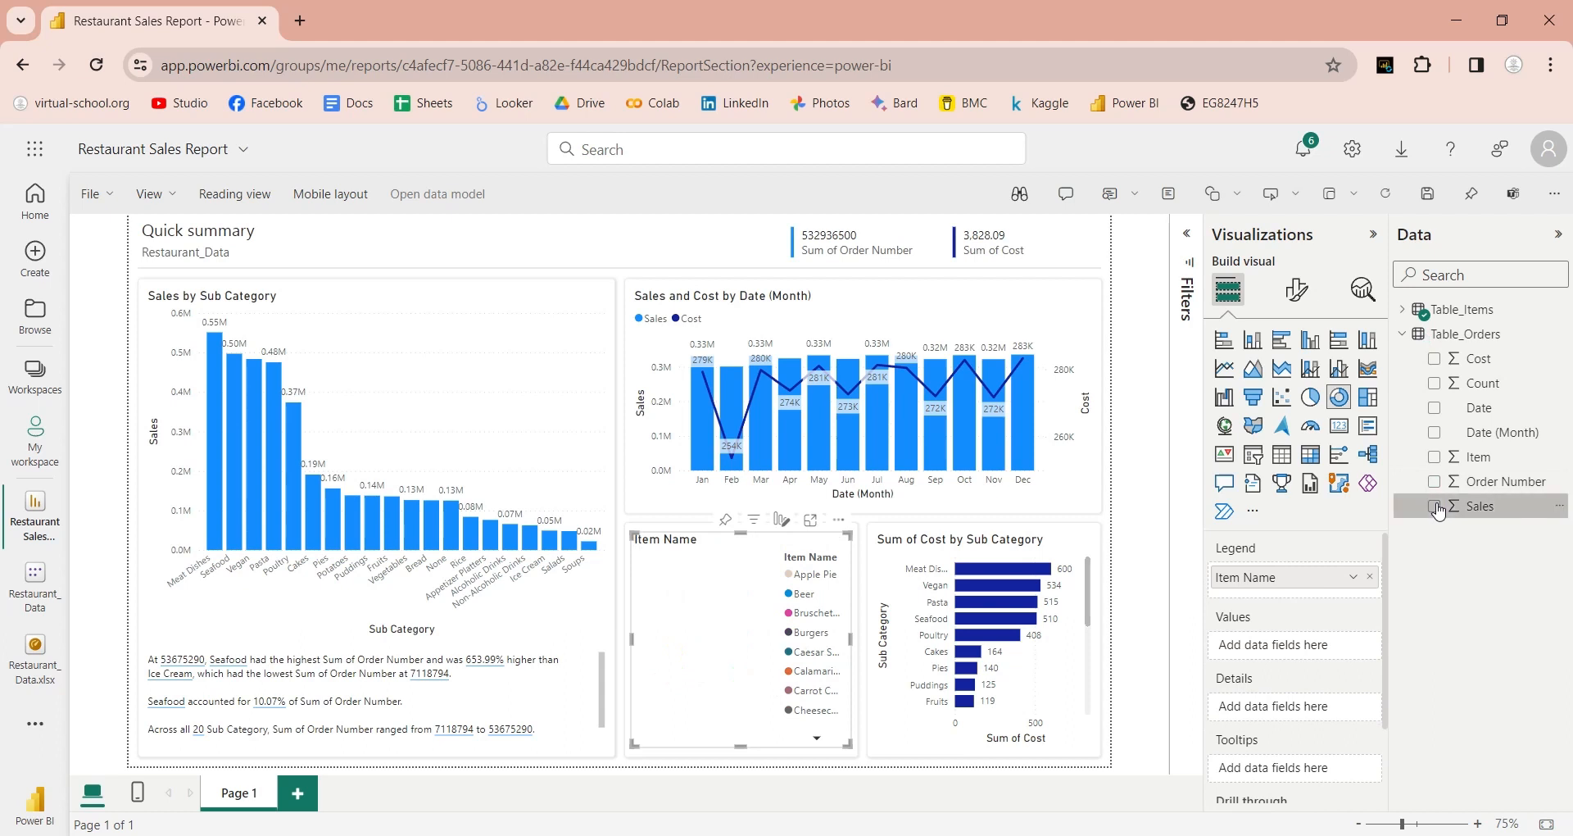
pyautogui.doubleClick(1248, 648)
pyautogui.moveTo(1218, 646); pyautogui.dragTo(1258, 647)
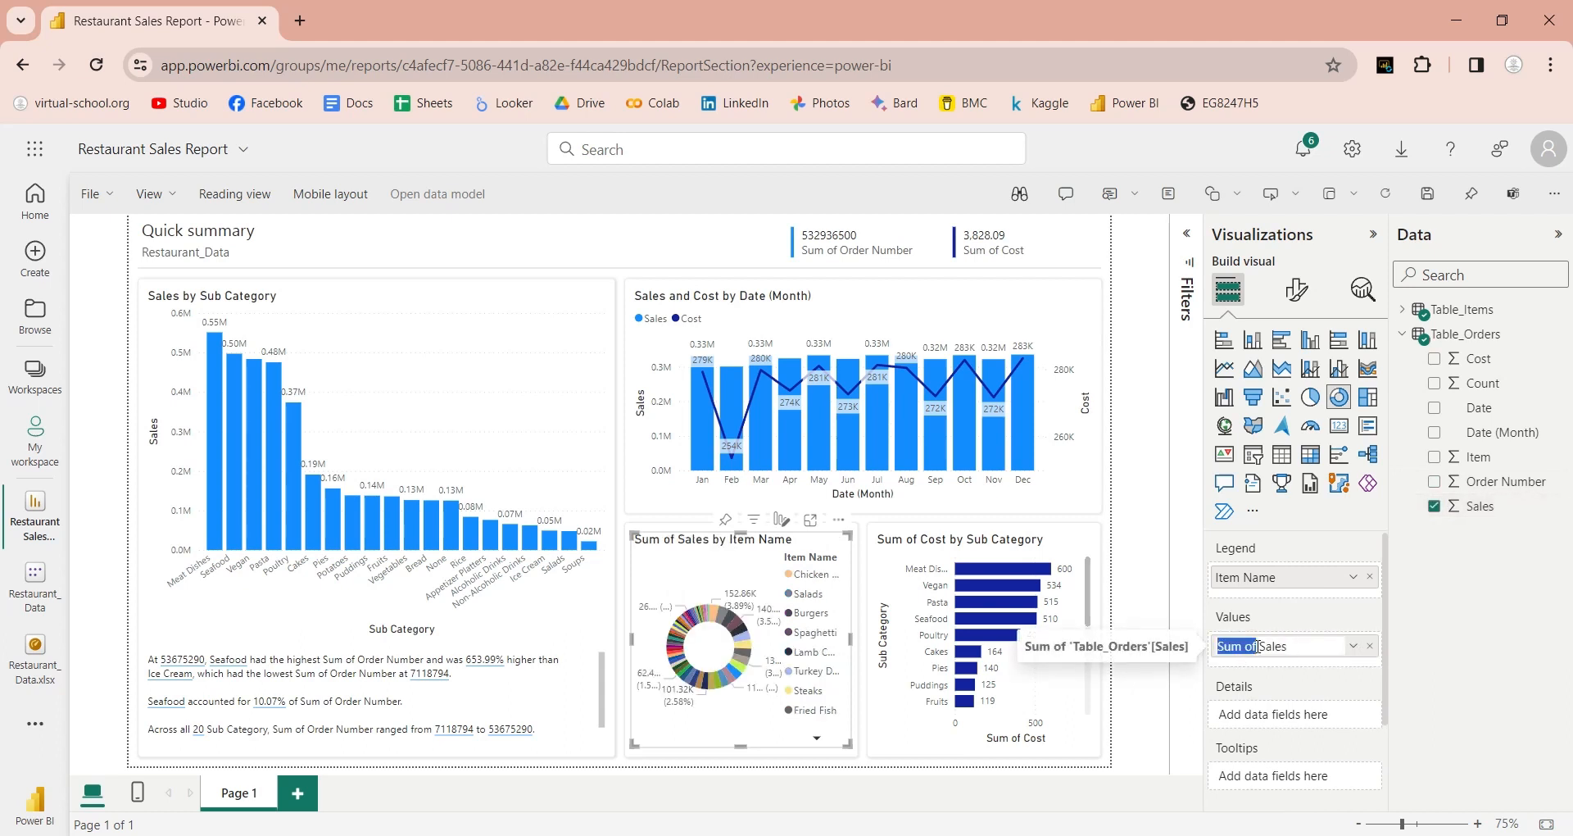
pyautogui.press('BackSpace')
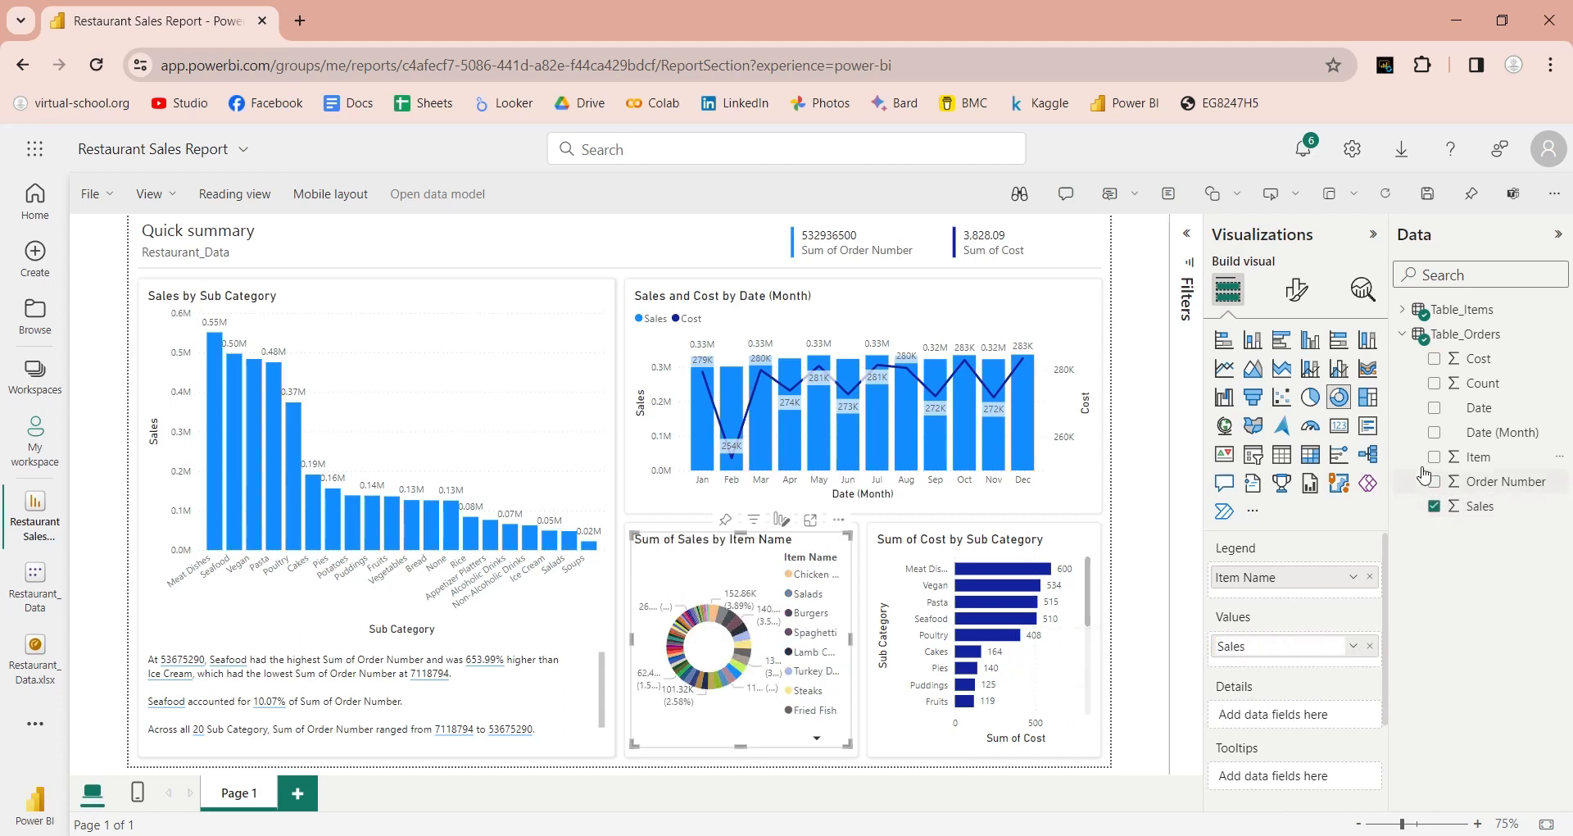
# Step: Replace Item Name with Category in the donut's legend
pyautogui.click(1402, 310)
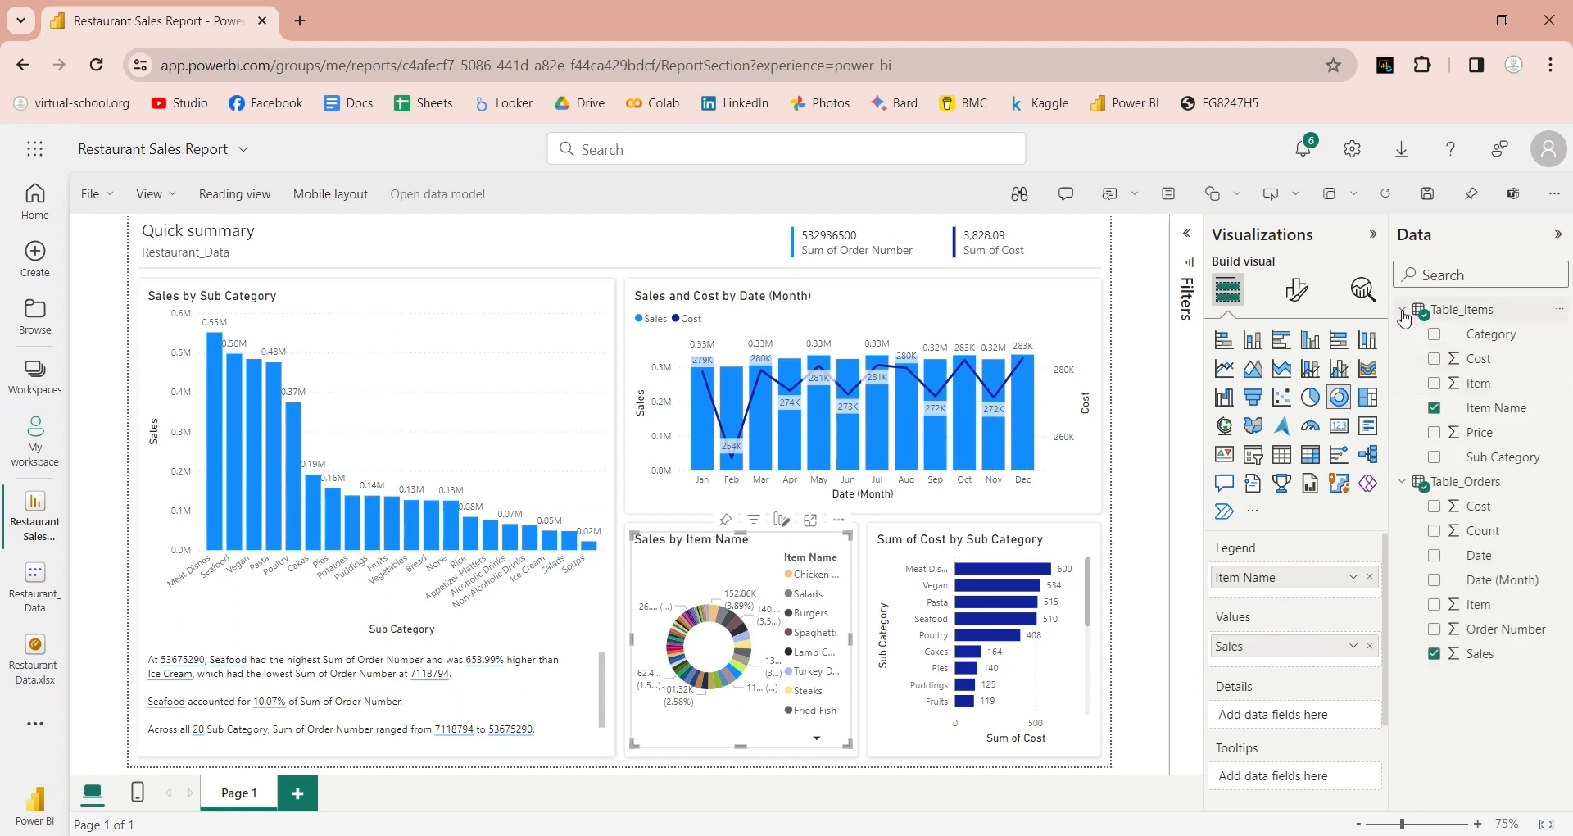
pyautogui.click(1436, 416)
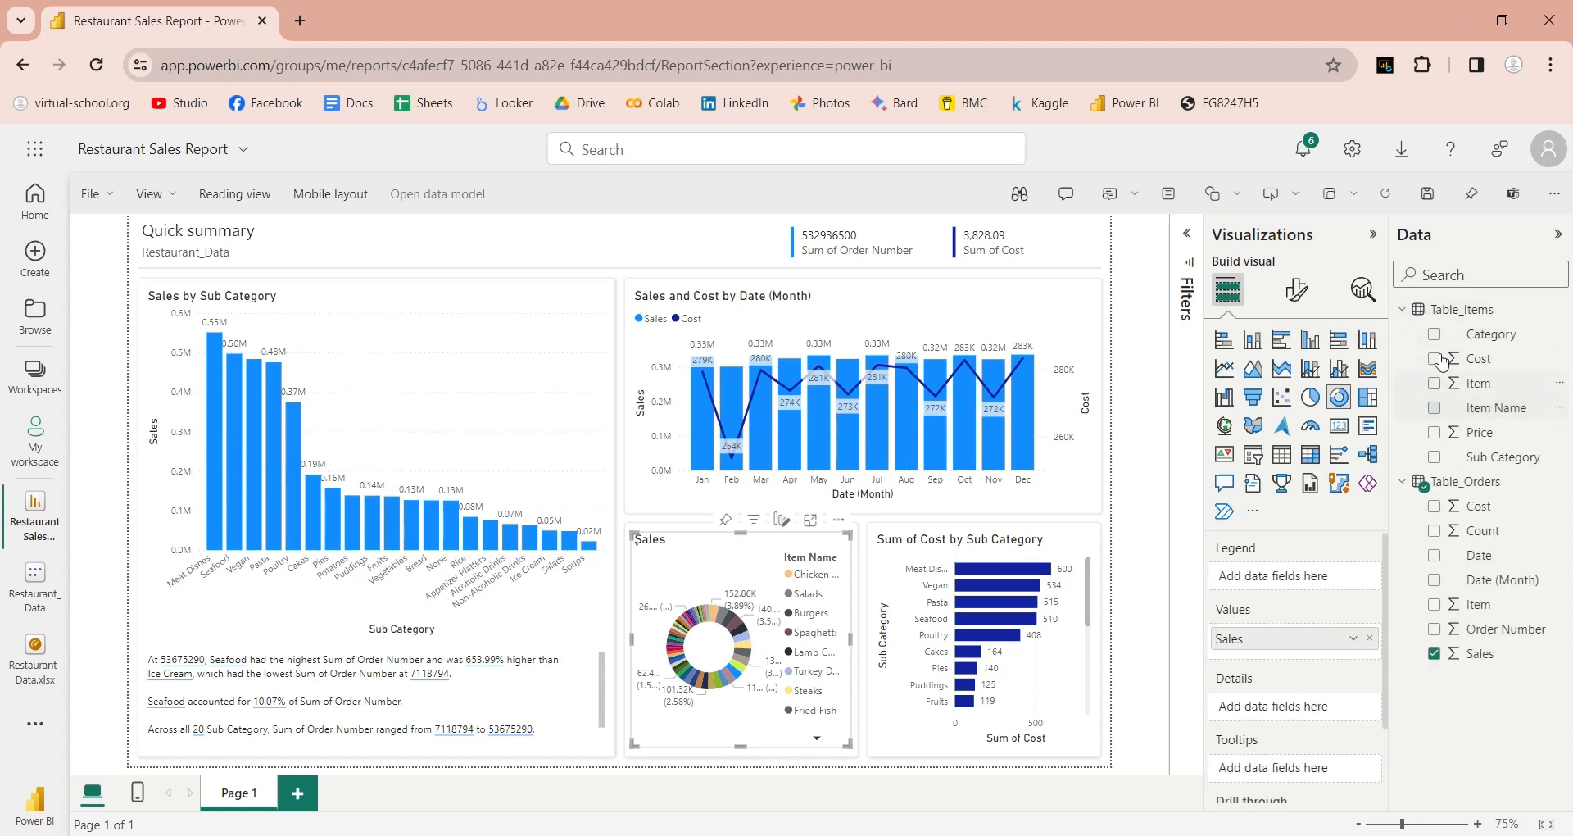
pyautogui.click(1435, 335)
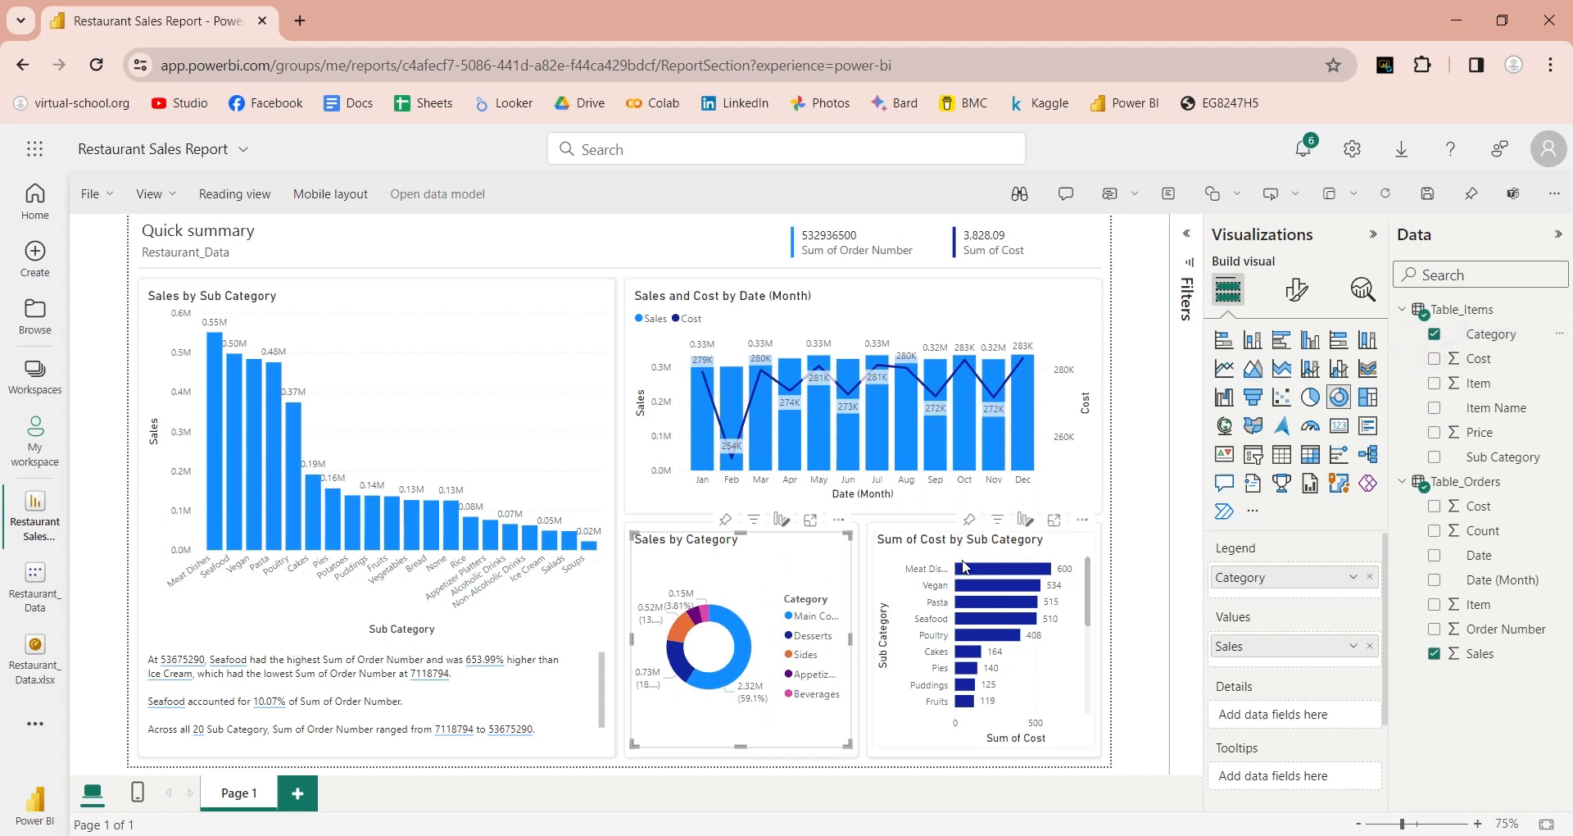
# Step: Turn the Cost by Sub Category chart into a donut by Category with Order Number values
pyautogui.click(895, 568)
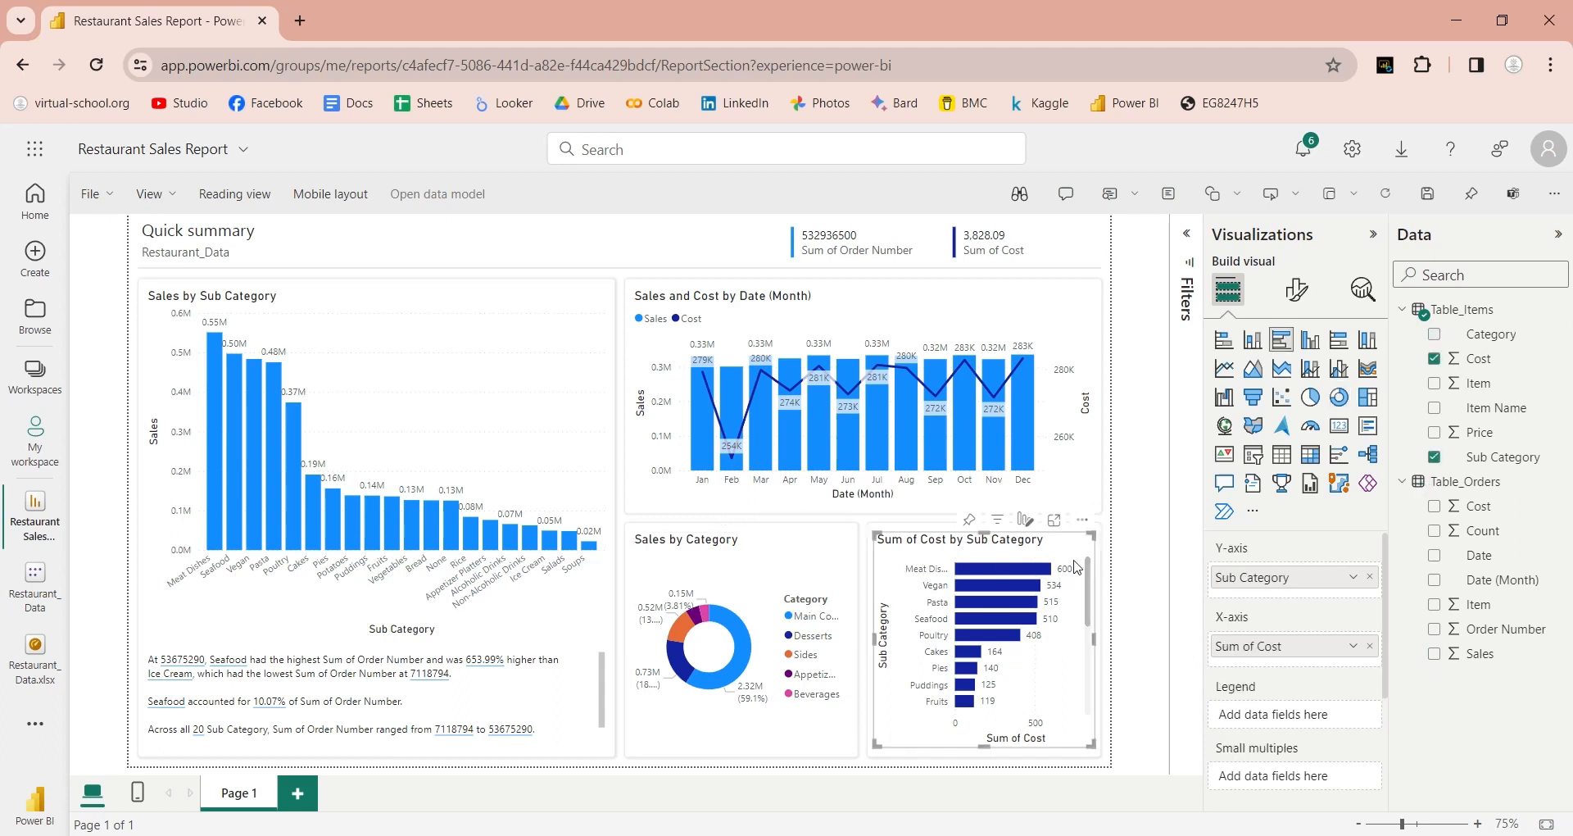
pyautogui.click(1339, 396)
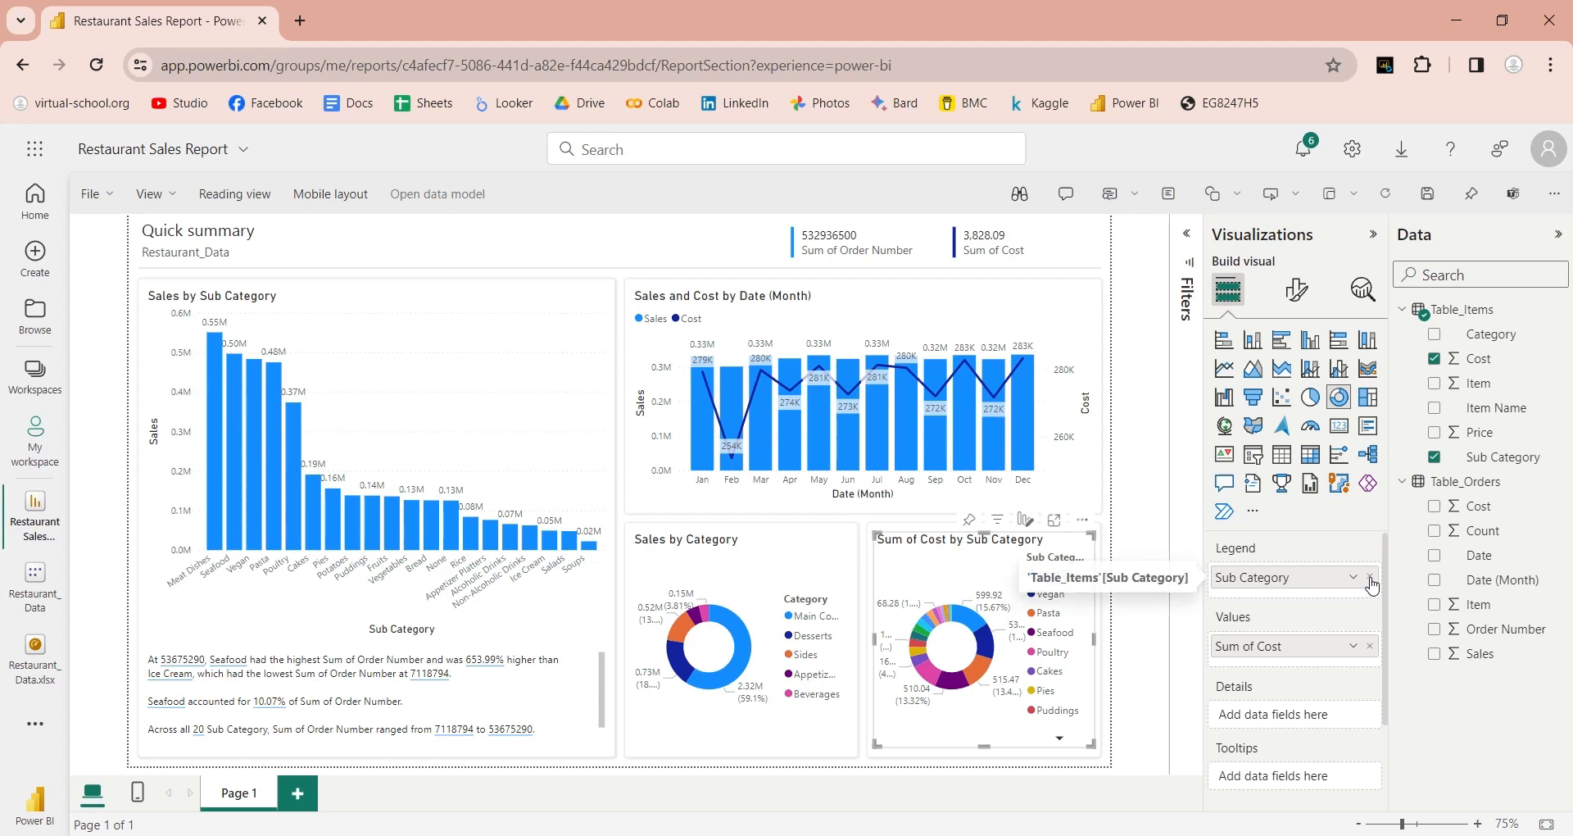
pyautogui.click(1371, 578)
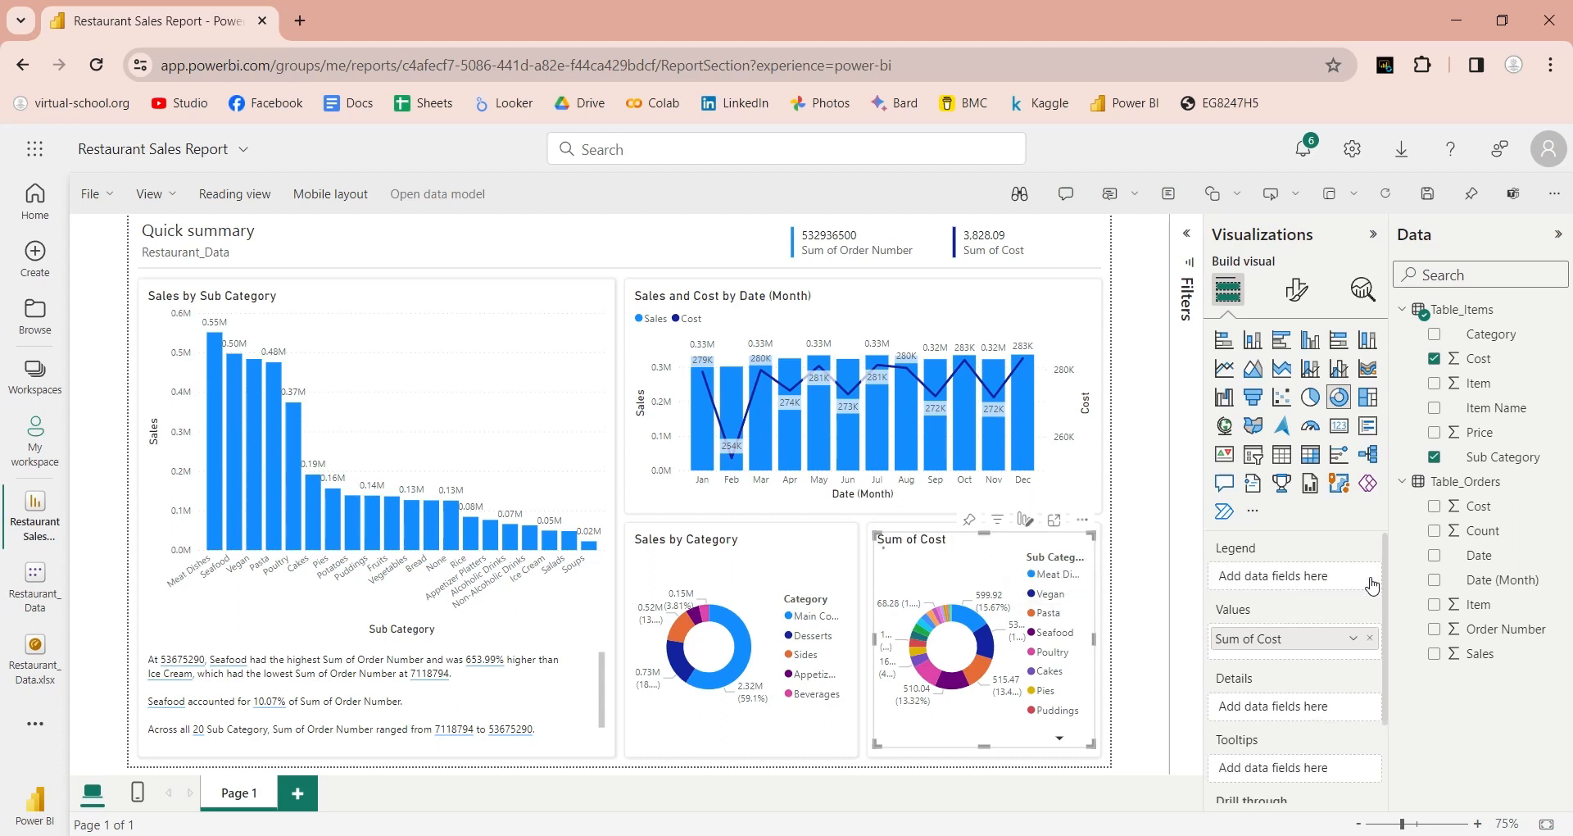
pyautogui.click(1434, 360)
pyautogui.click(1434, 334)
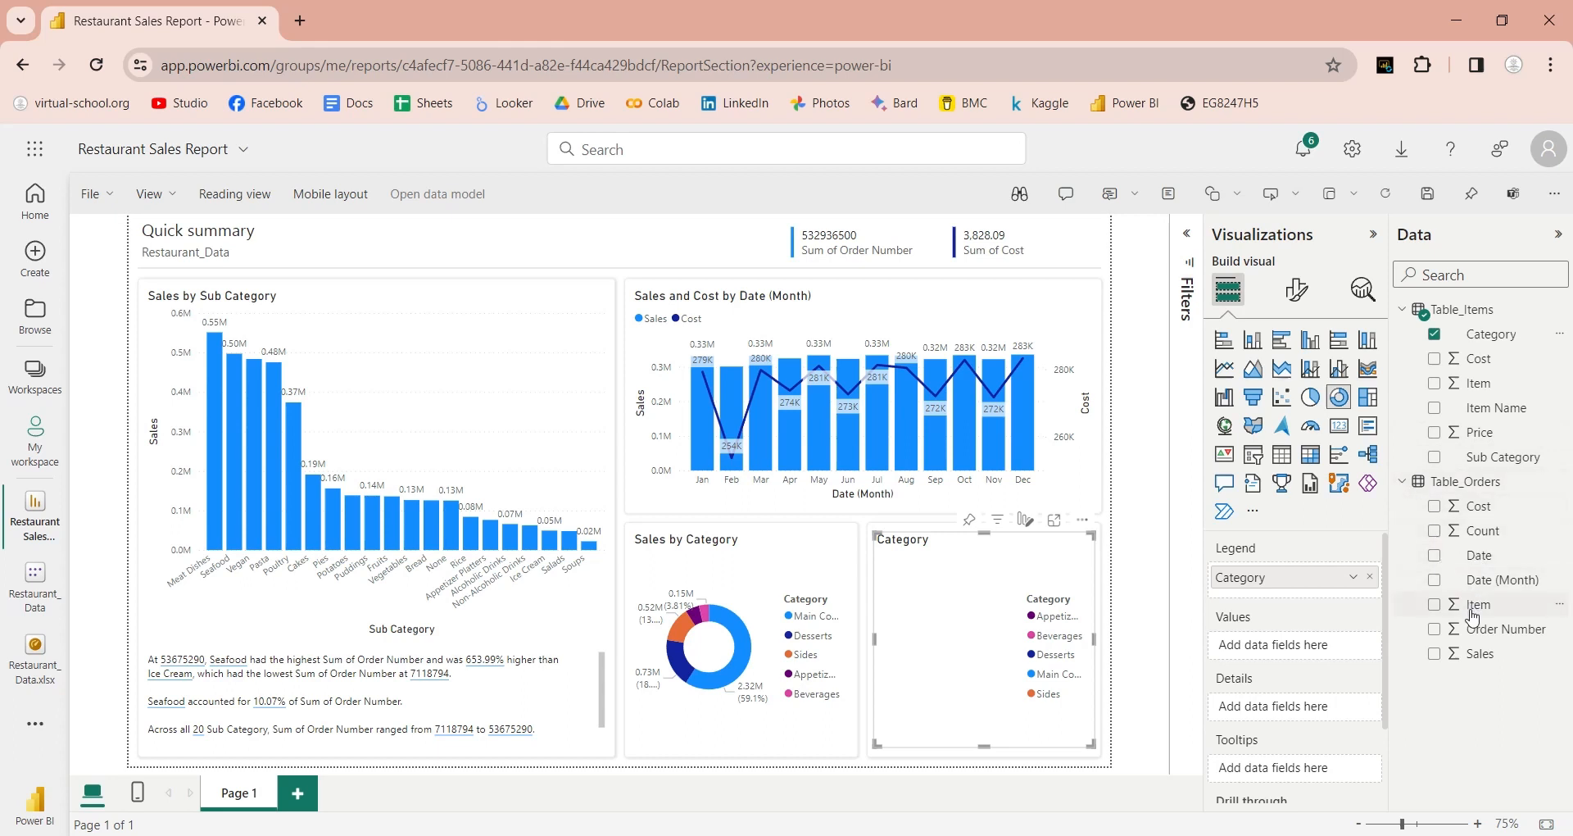
pyautogui.moveTo(1479, 629); pyautogui.dragTo(1330, 653)
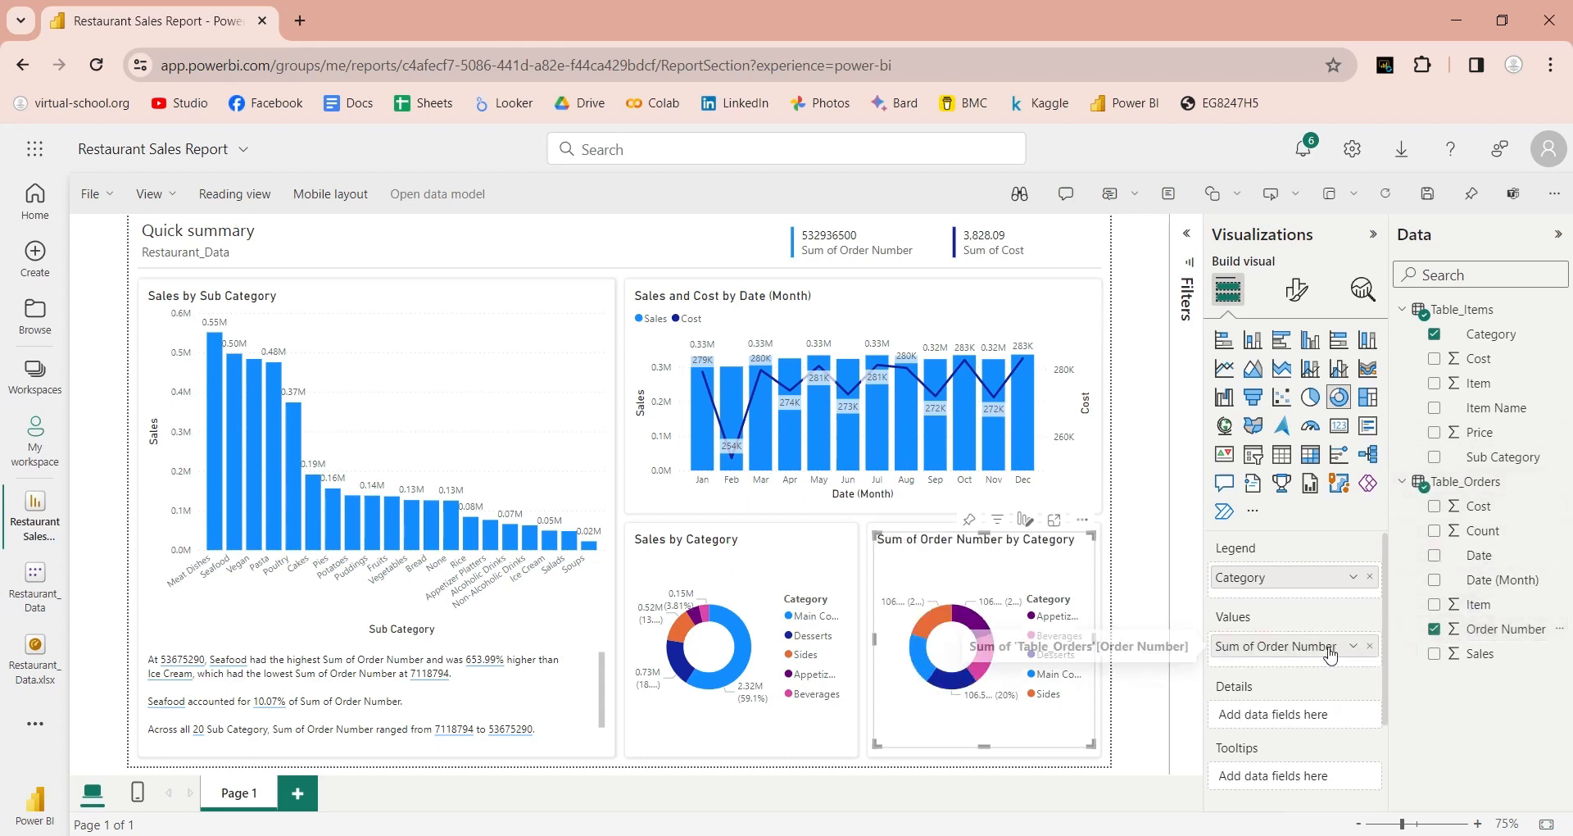
# Step: Count Order Number instead of summing it and rename the value 'Orders'
pyautogui.click(1352, 646)
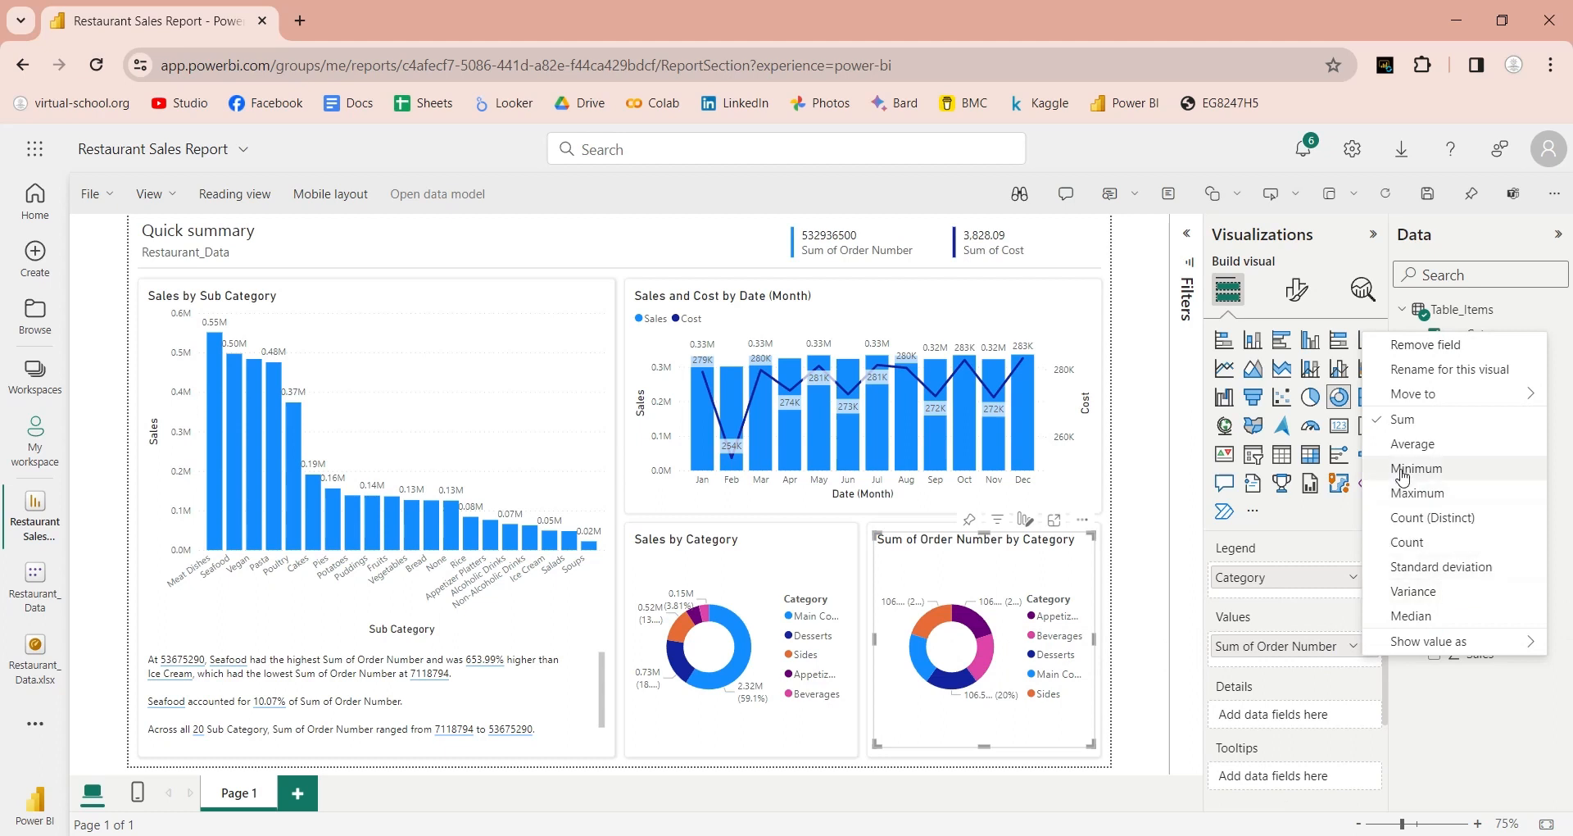
pyautogui.click(1407, 543)
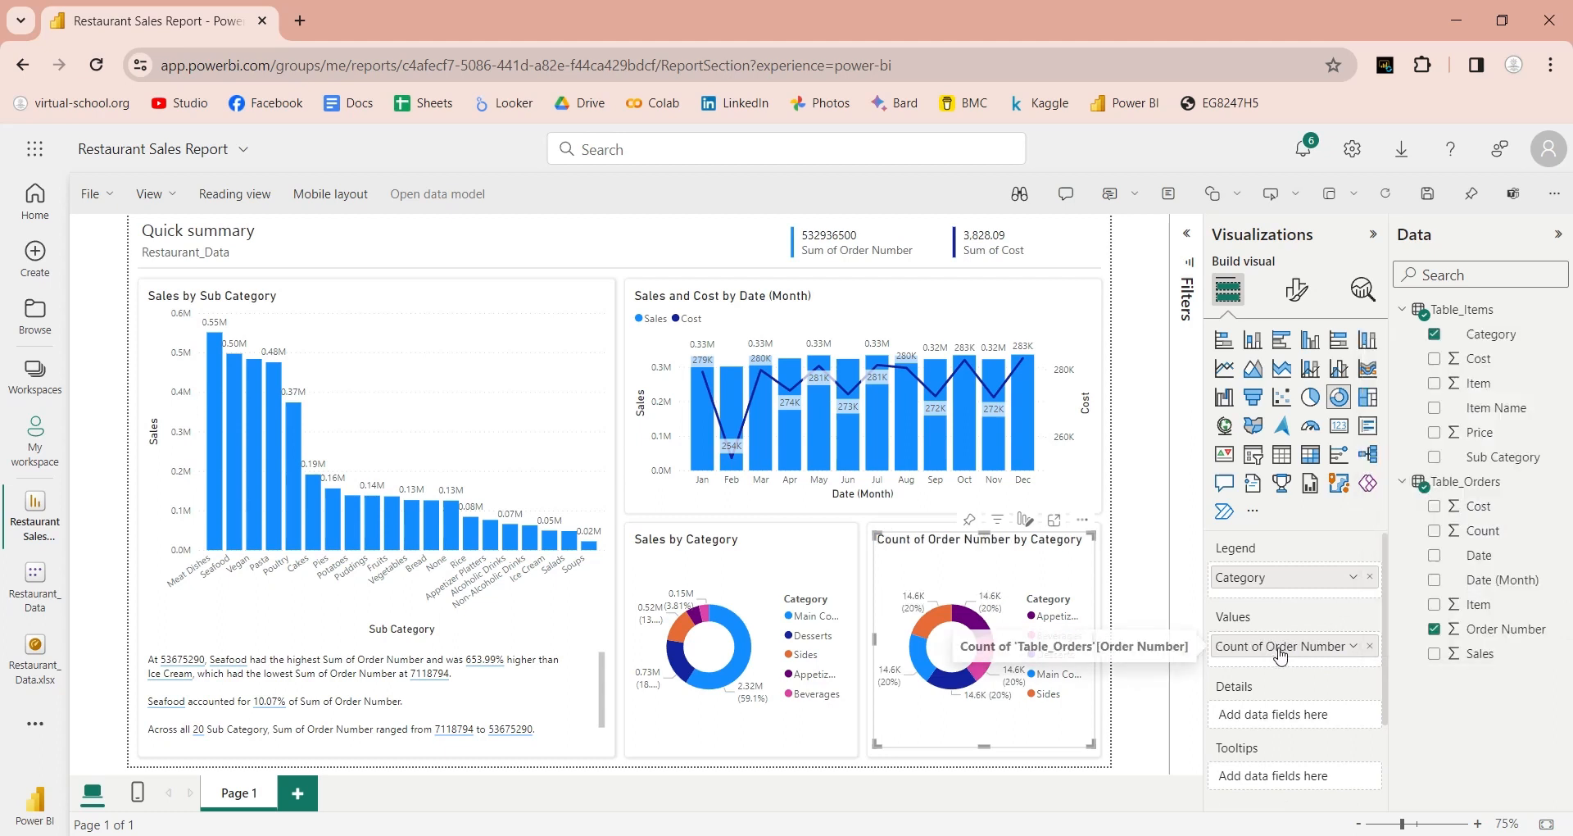
pyautogui.doubleClick(1281, 647)
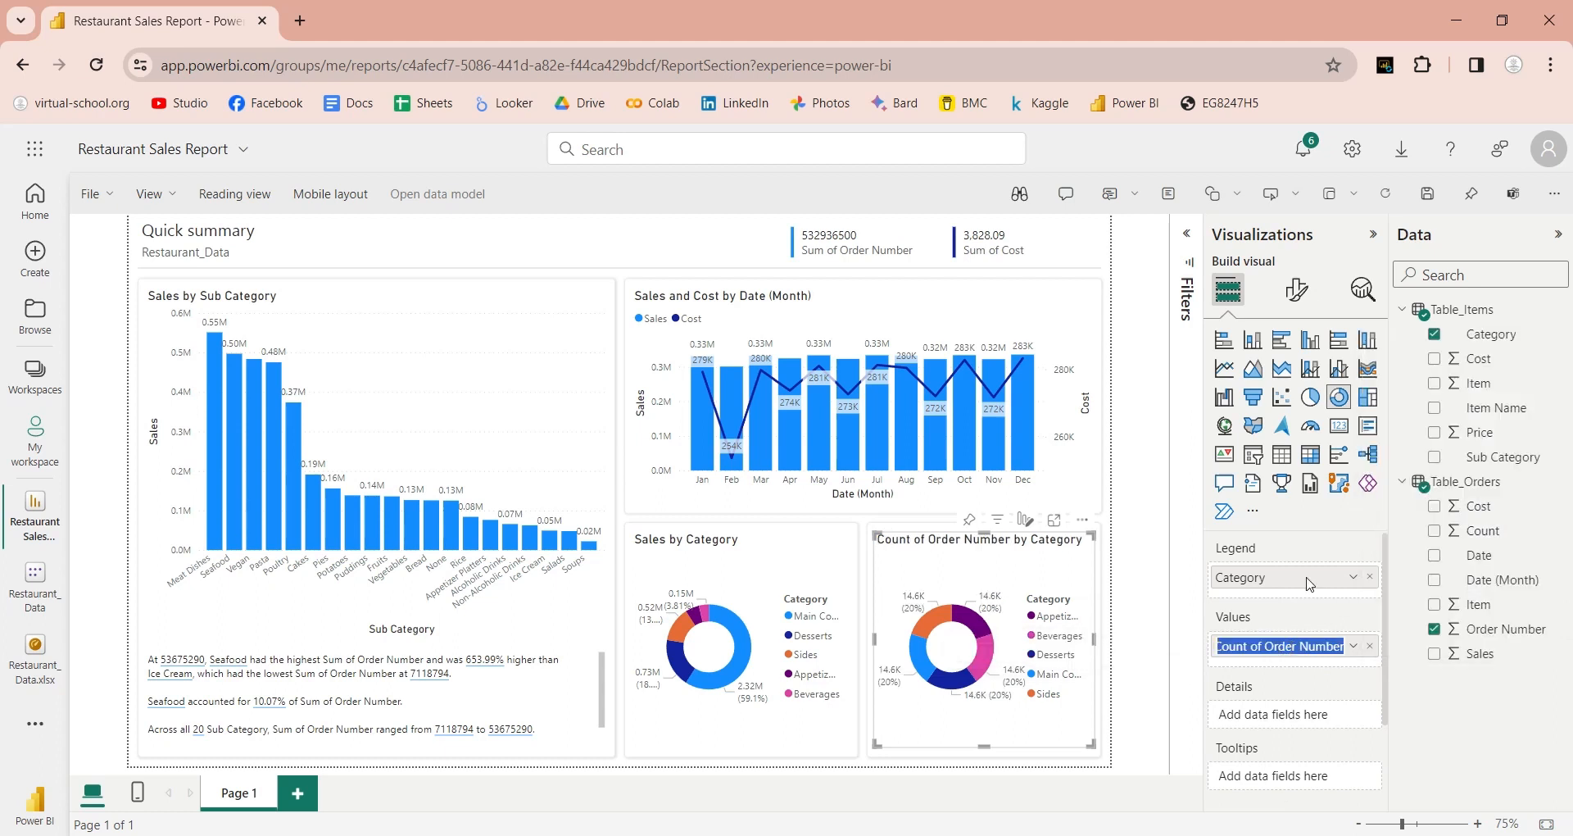
pyautogui.write('Order')
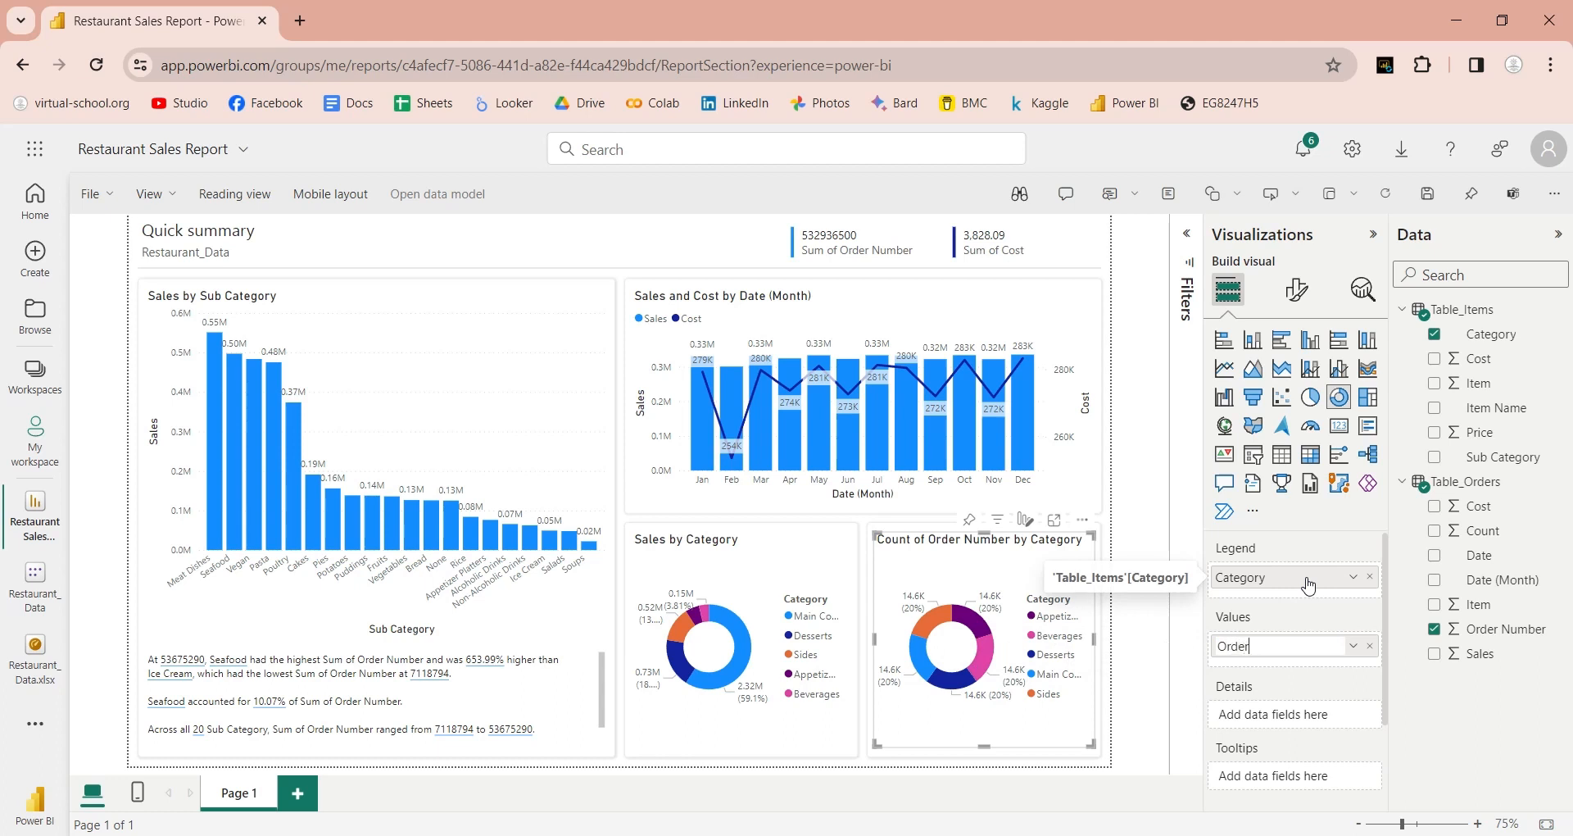
pyautogui.write('s')
pyautogui.press('Return')
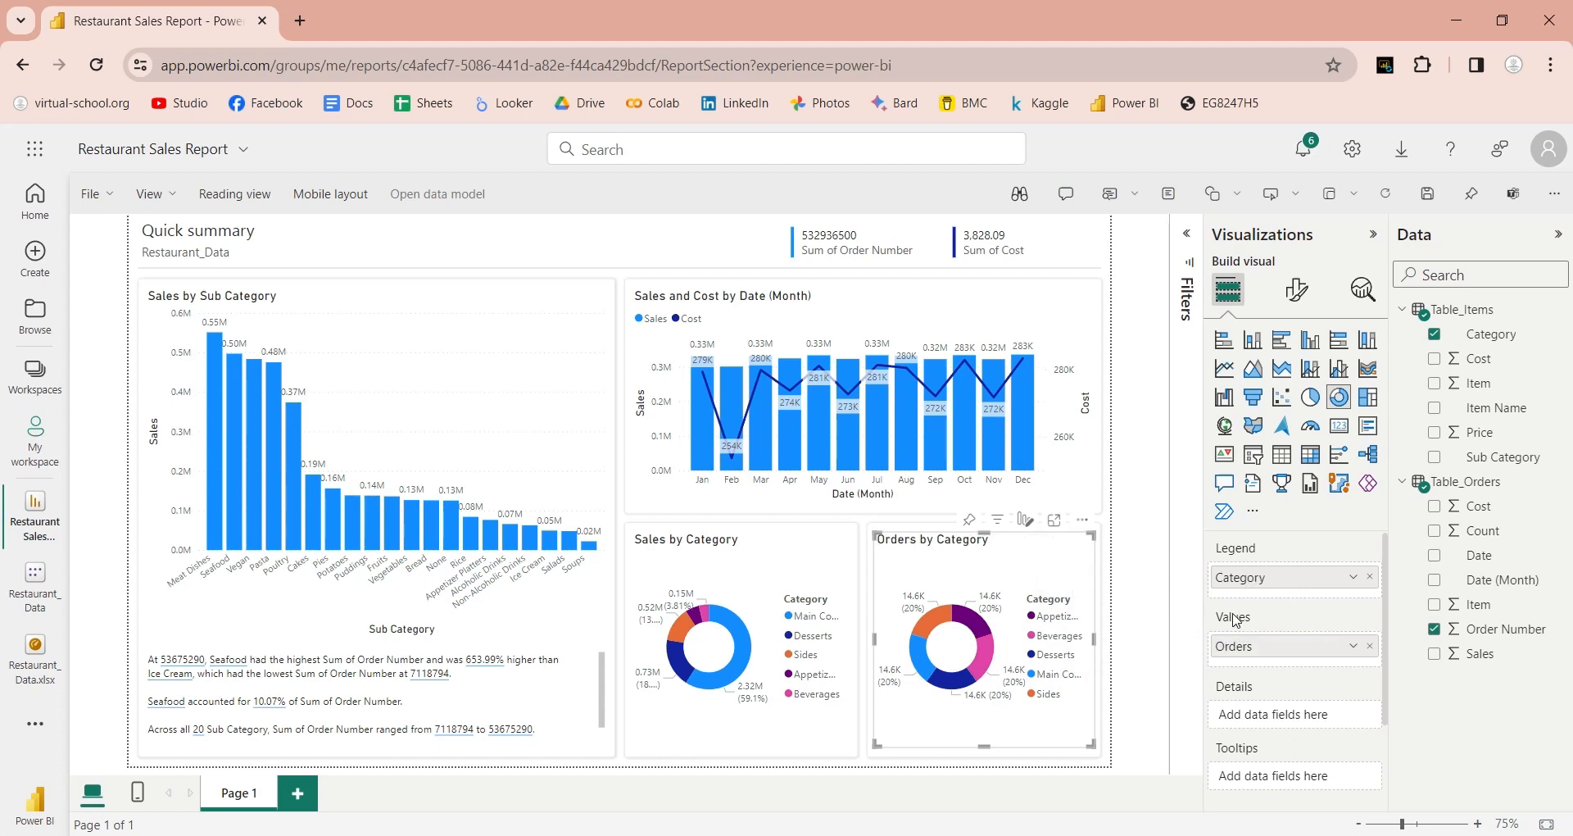
pyautogui.click(1152, 631)
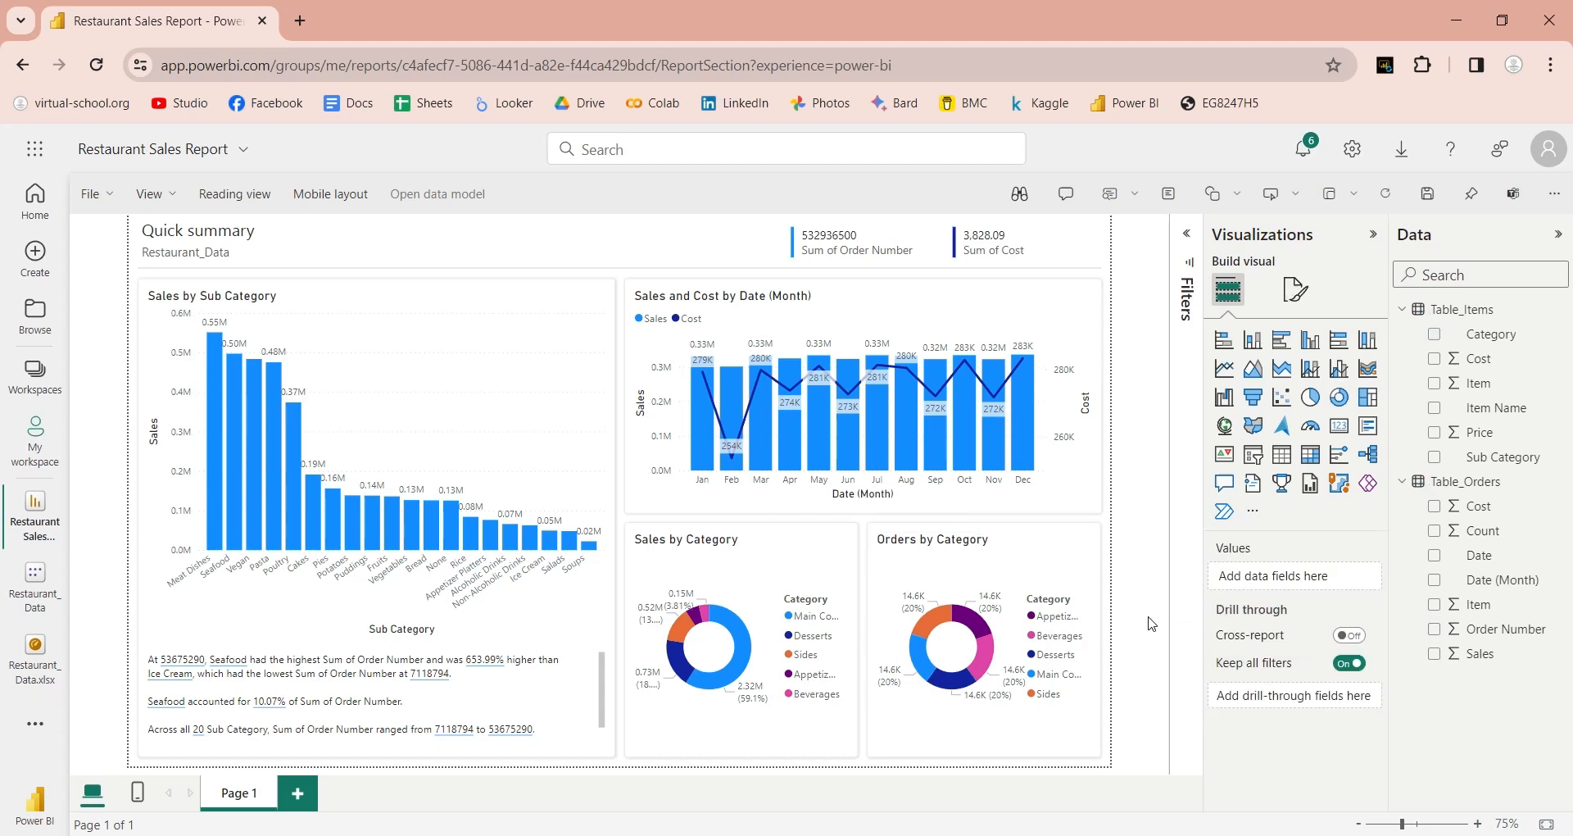
# Step: Switch the first card from Sum to Count of Order Number and rename it 'Number of Orders'
pyautogui.click(869, 246)
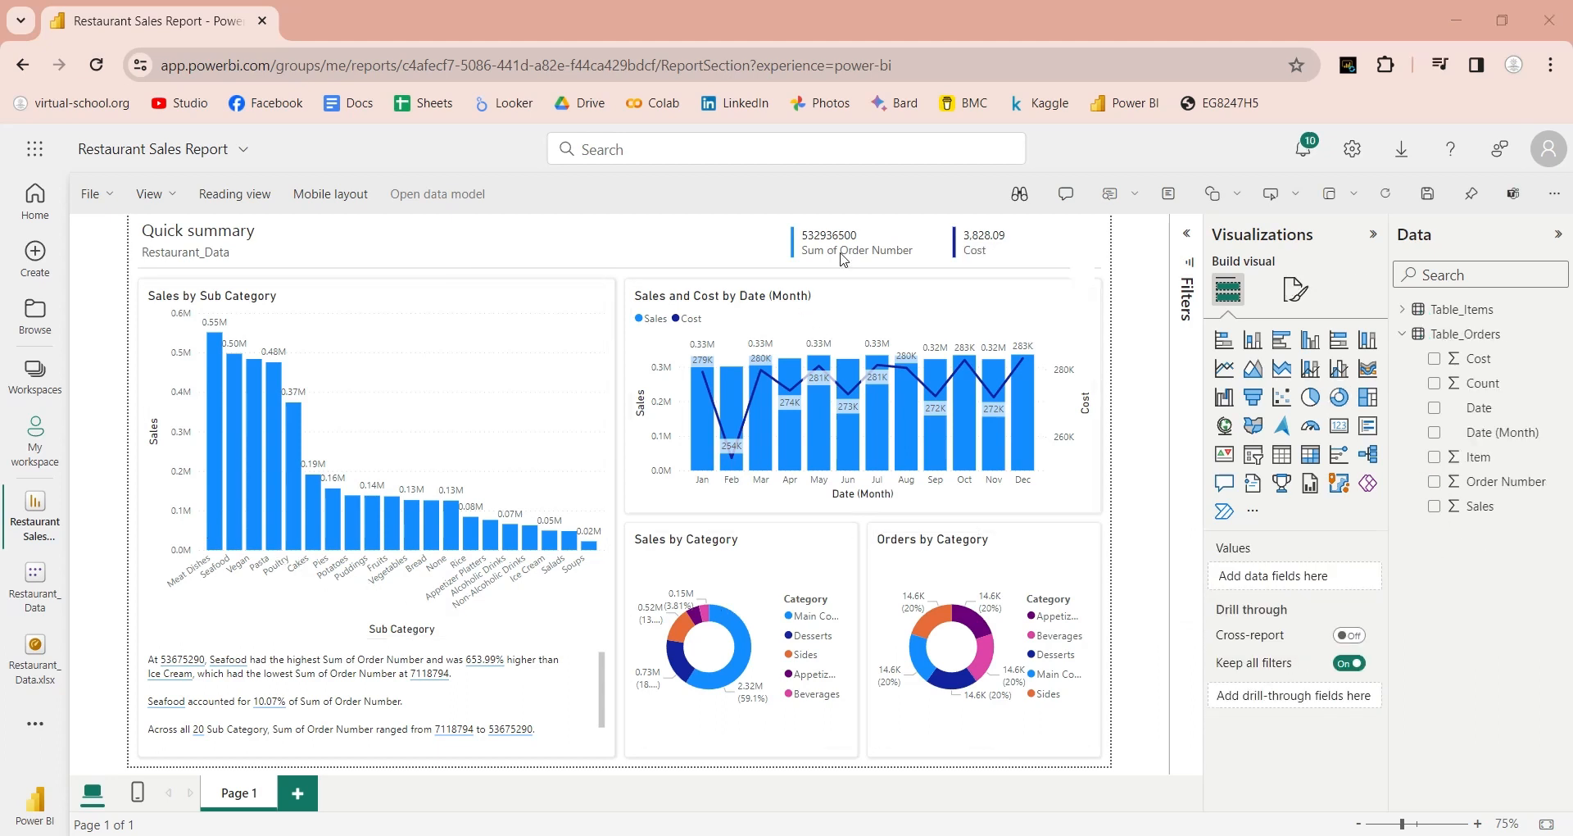
pyautogui.click(1354, 577)
pyautogui.click(1393, 474)
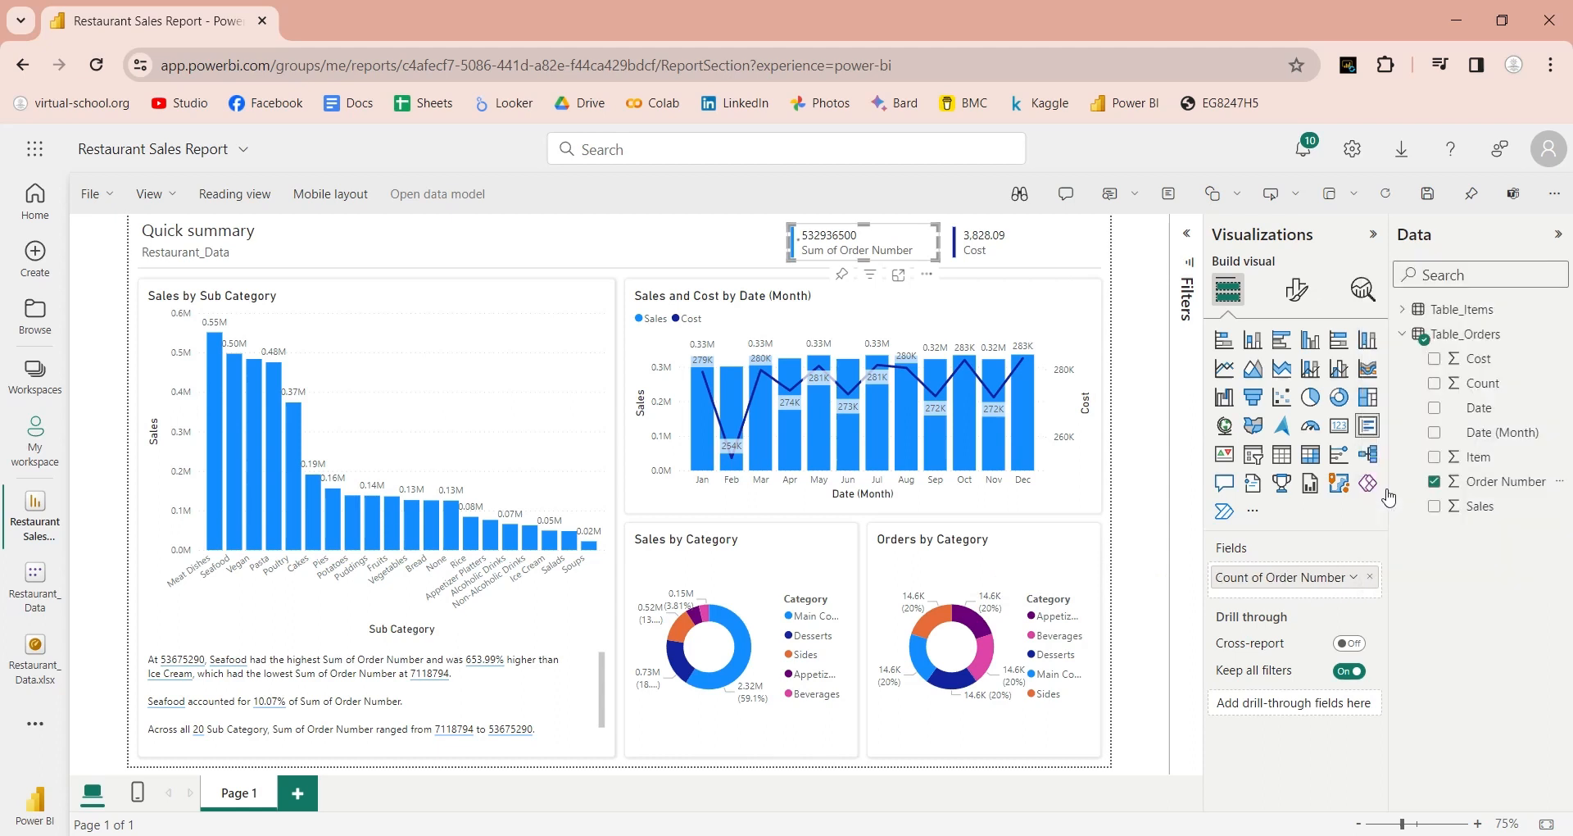
pyautogui.doubleClick(1293, 582)
pyautogui.write('Number')
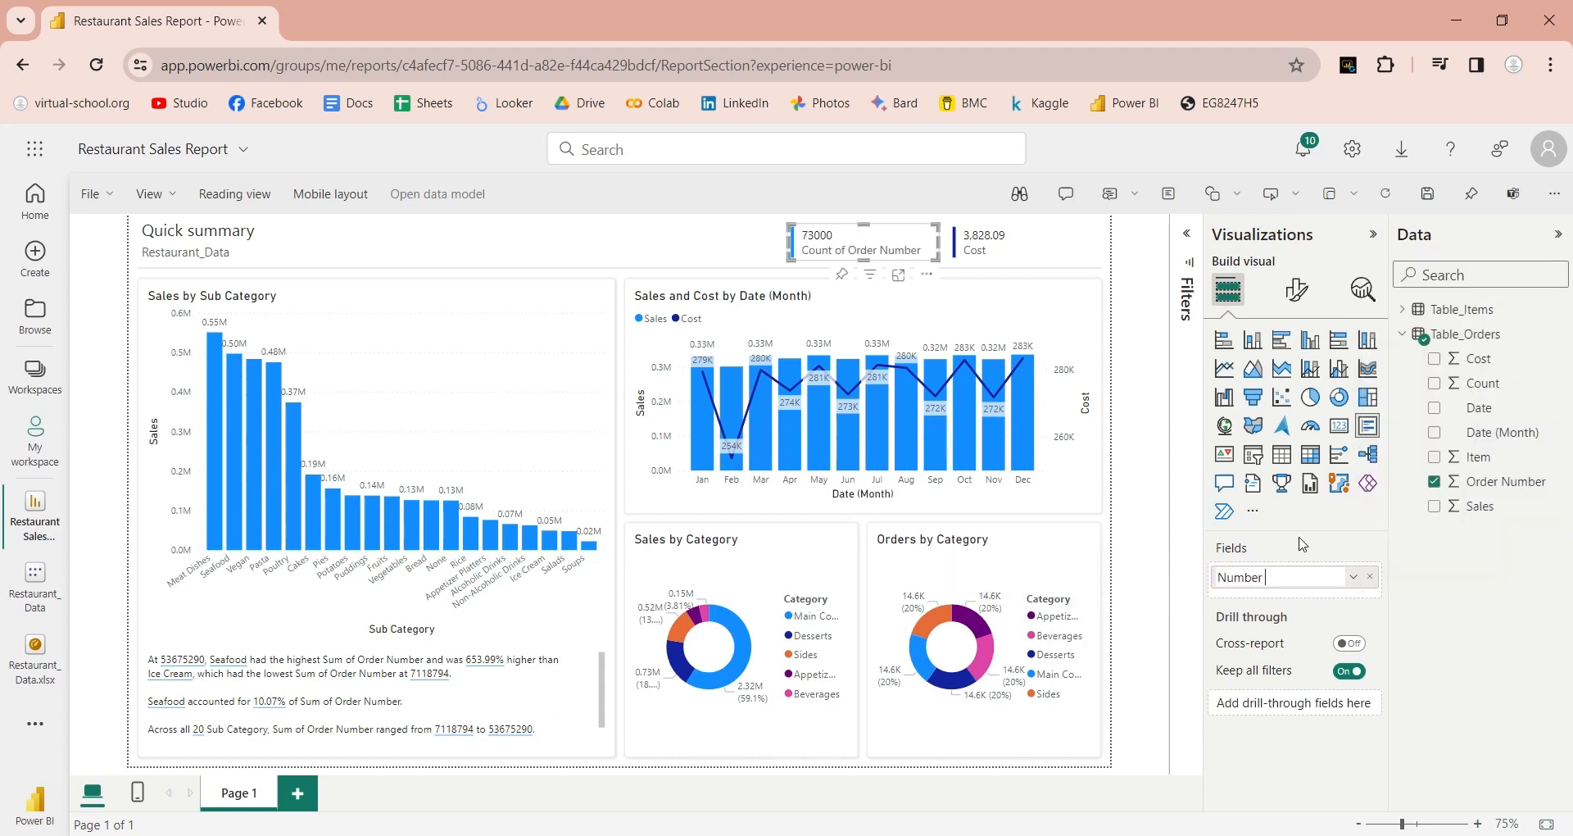
pyautogui.write(' of Orders')
pyautogui.press('Return')
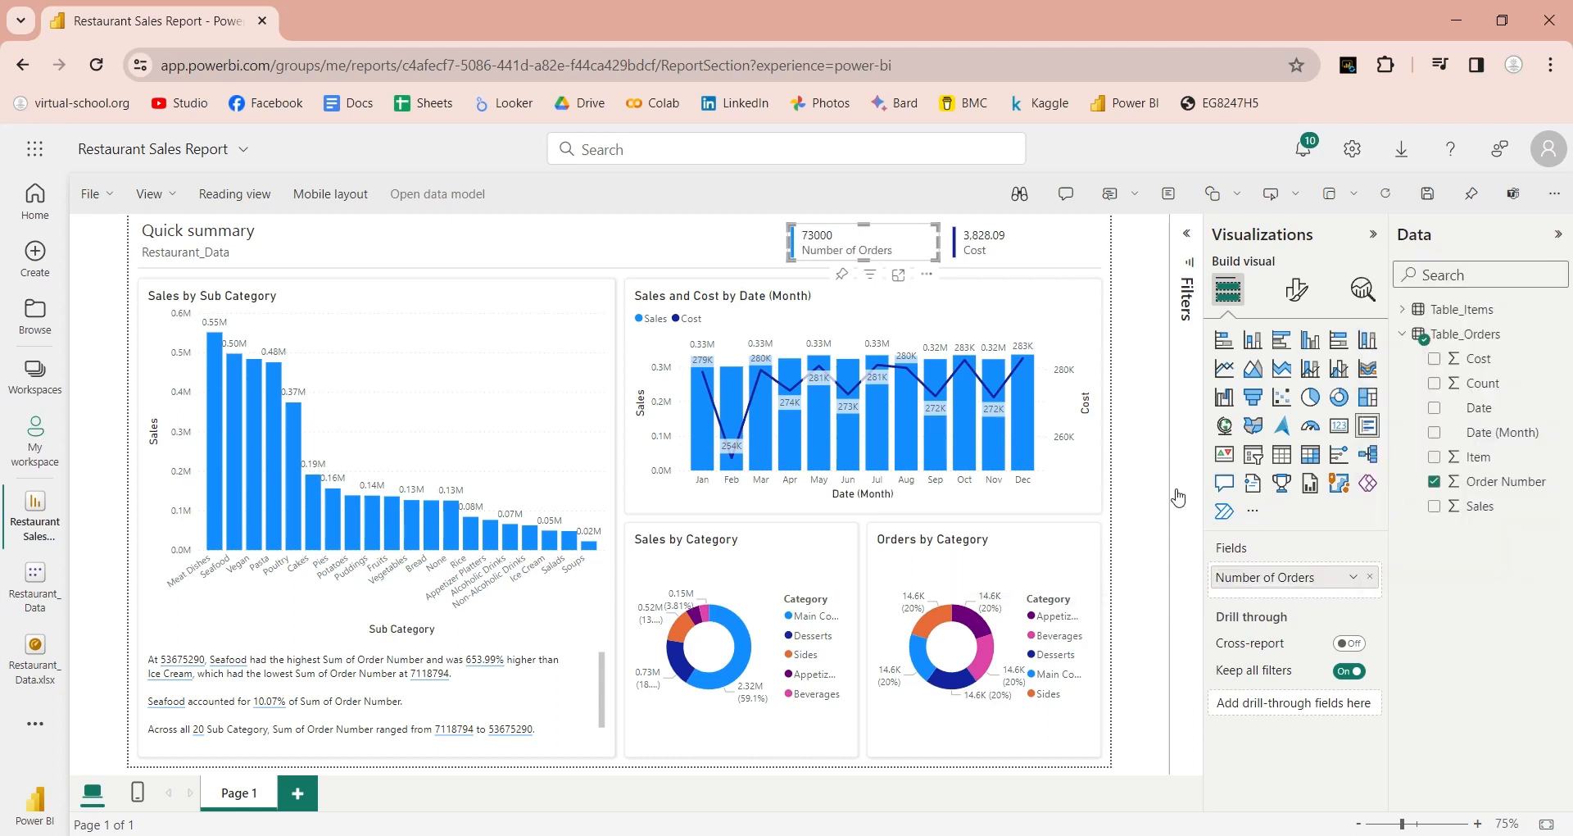
# Step: Replace Cost with Sales on the second card so it shows total sales of 3926179
pyautogui.click(1045, 257)
pyautogui.click(1370, 577)
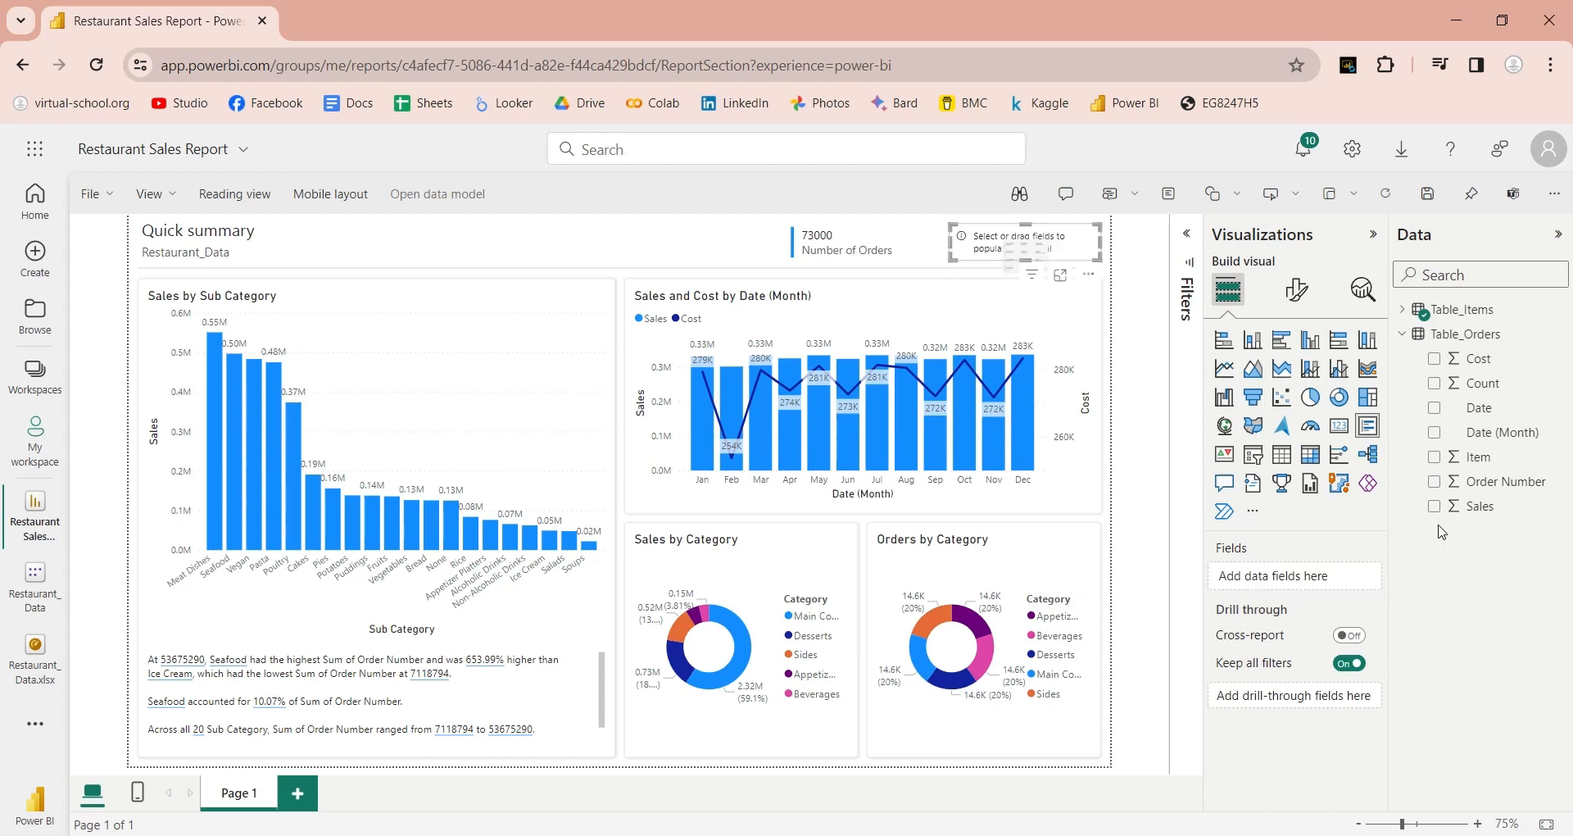
pyautogui.moveTo(1478, 506); pyautogui.dragTo(1264, 572)
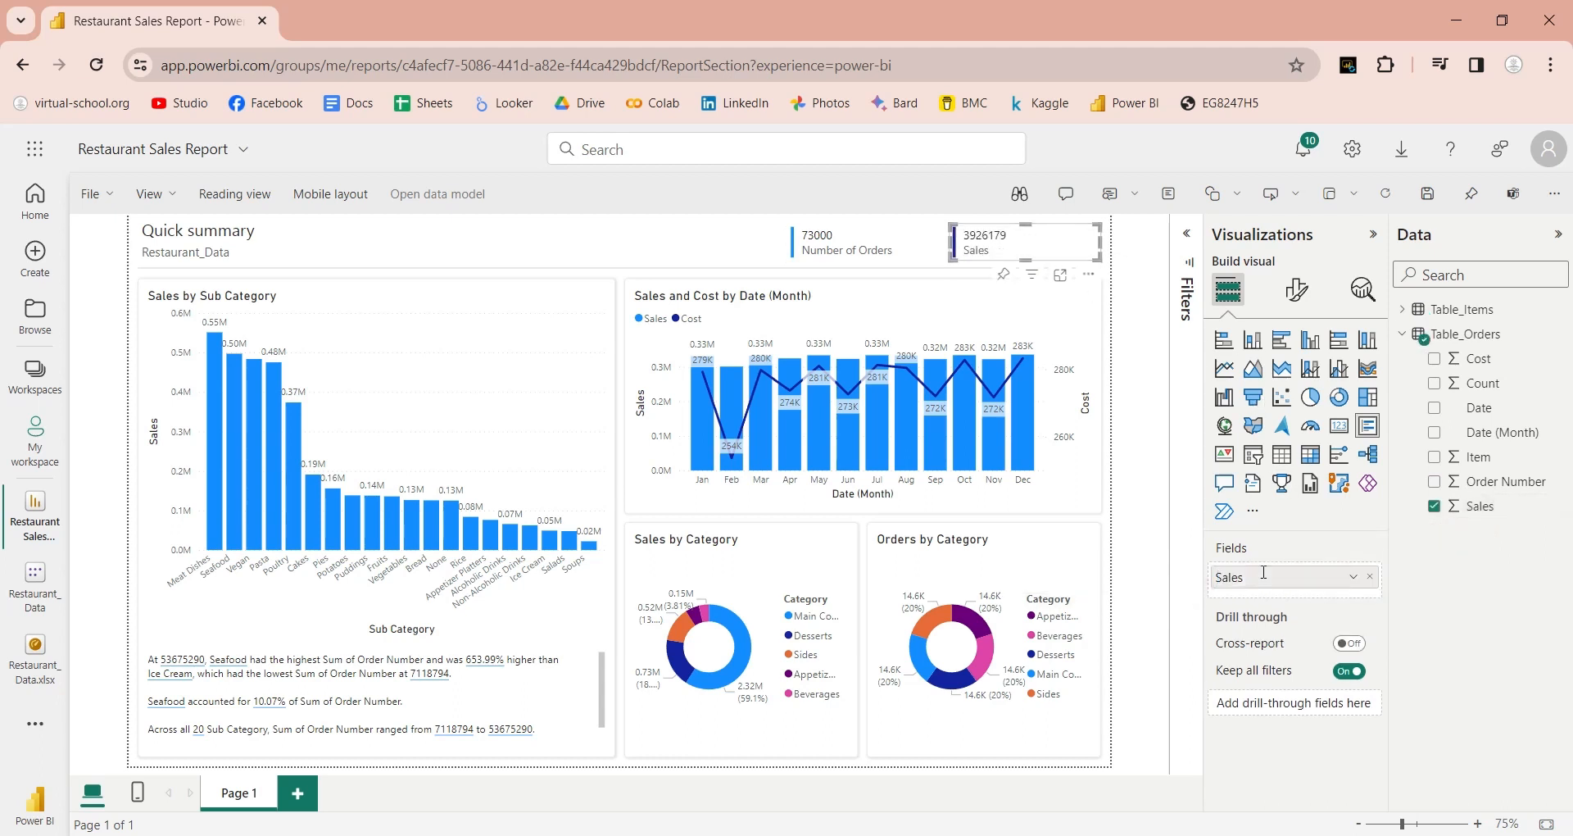
pyautogui.click(1199, 678)
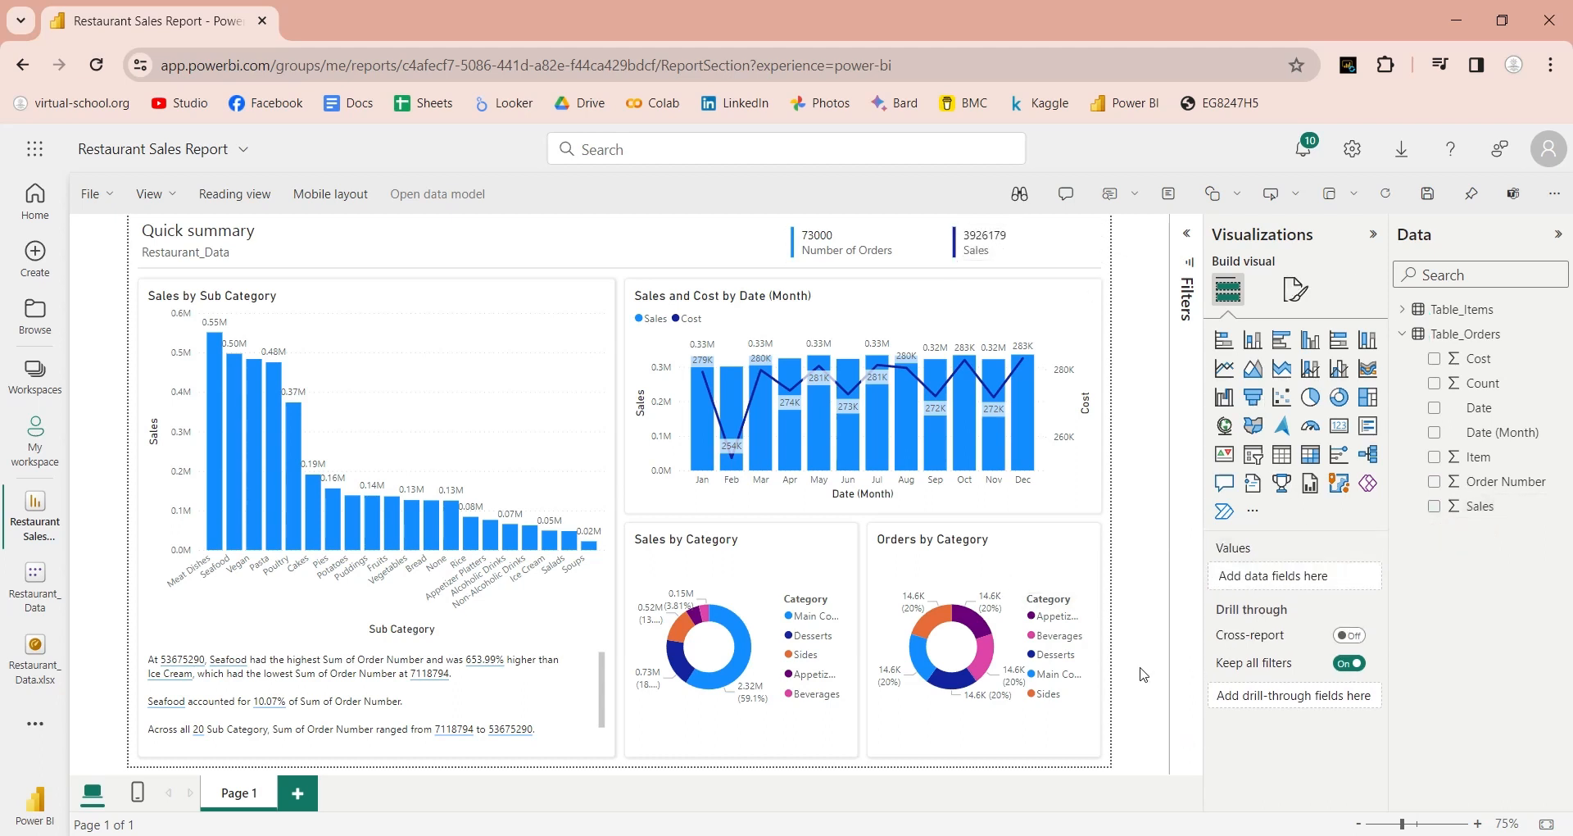
pyautogui.click(215, 446)
pyautogui.click(236, 451)
pyautogui.click(255, 456)
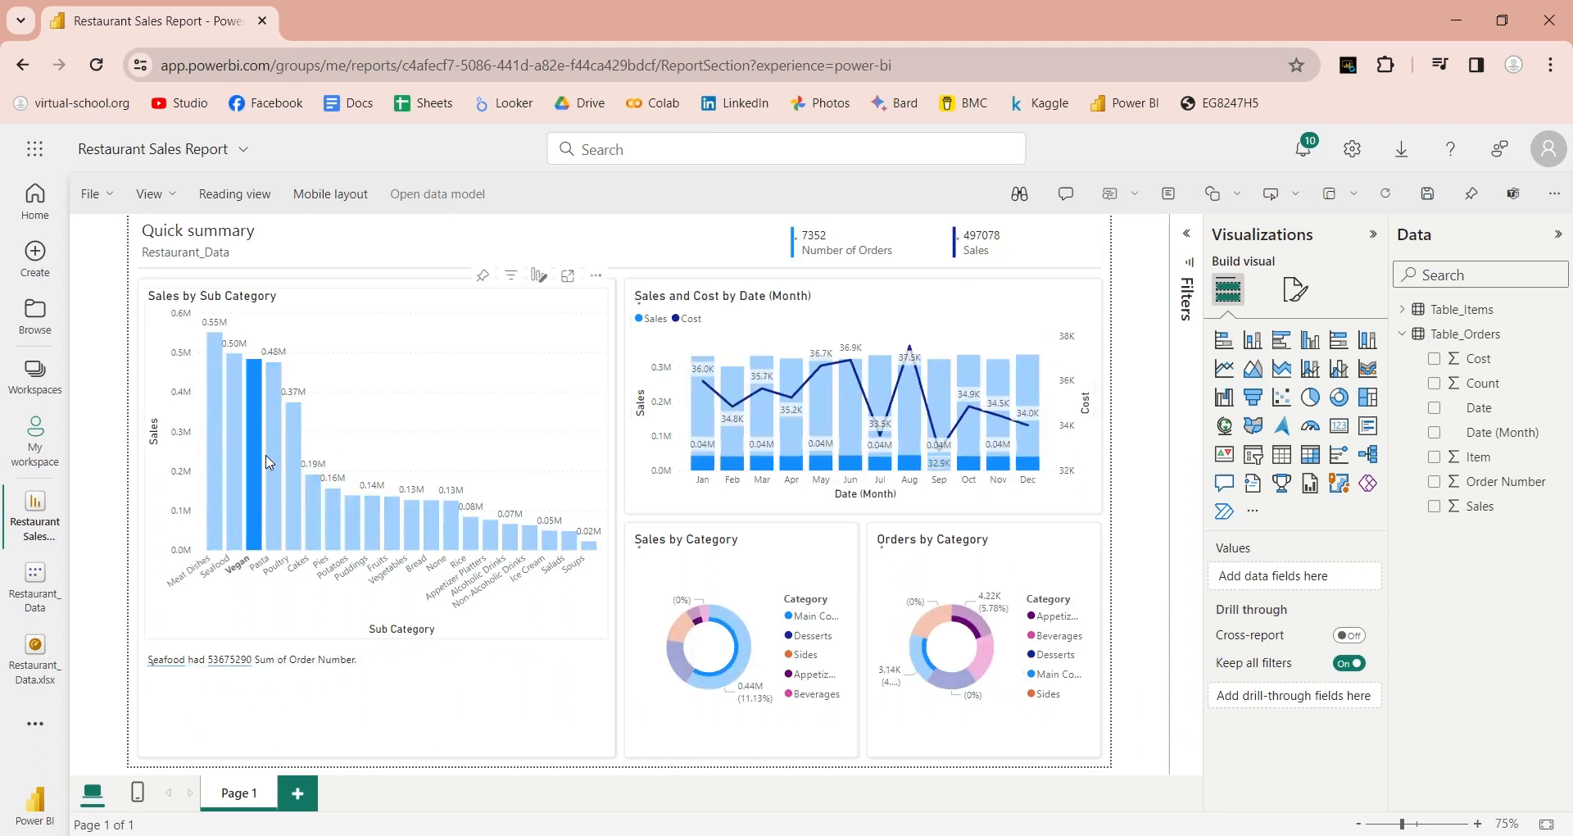
pyautogui.click(274, 463)
pyautogui.click(294, 472)
pyautogui.click(313, 501)
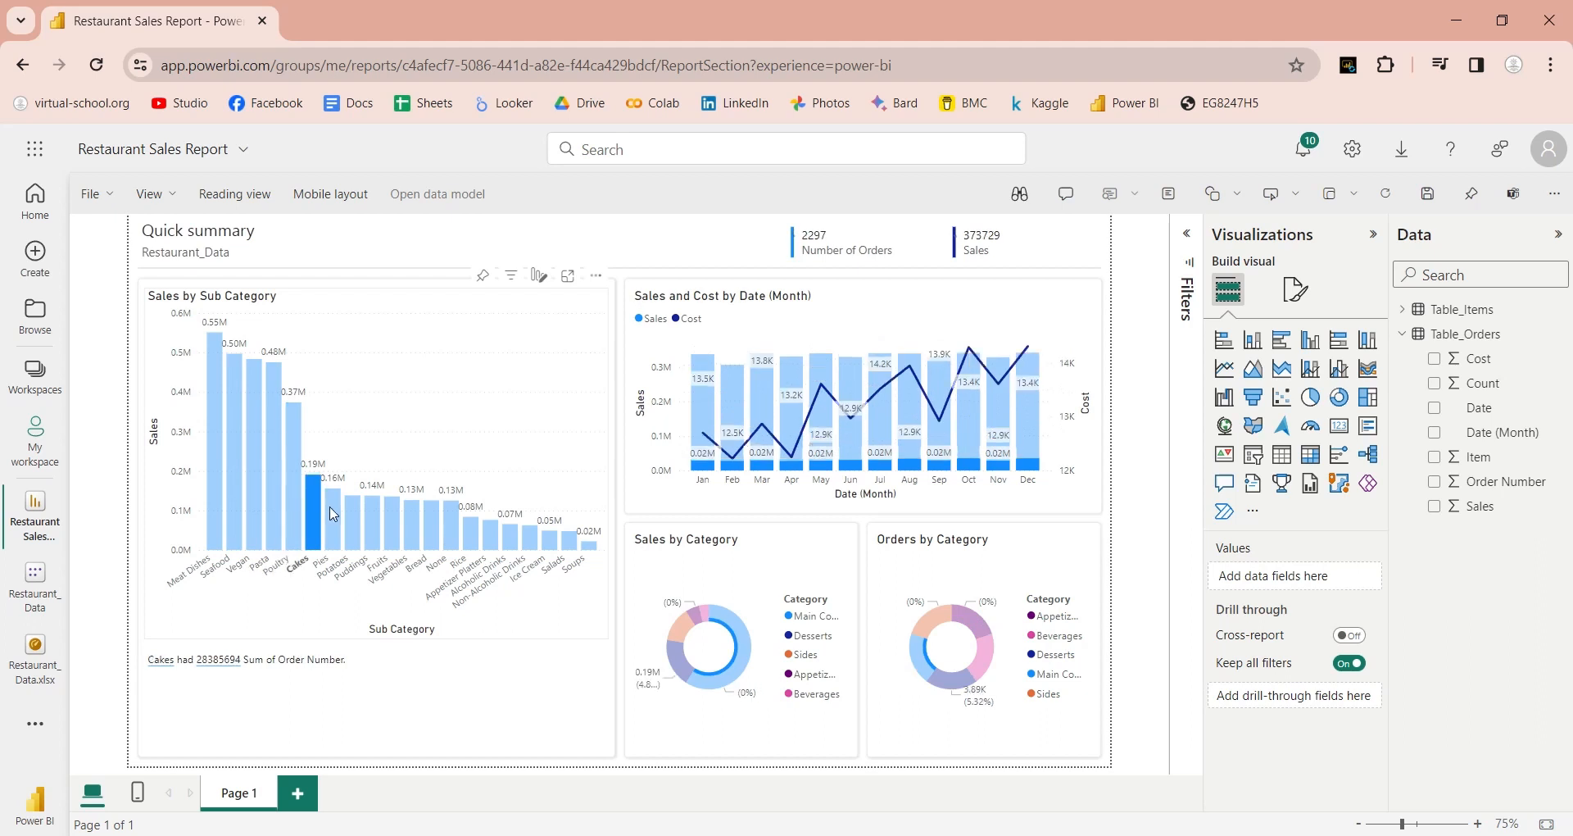
pyautogui.click(333, 515)
pyautogui.click(353, 525)
pyautogui.click(373, 525)
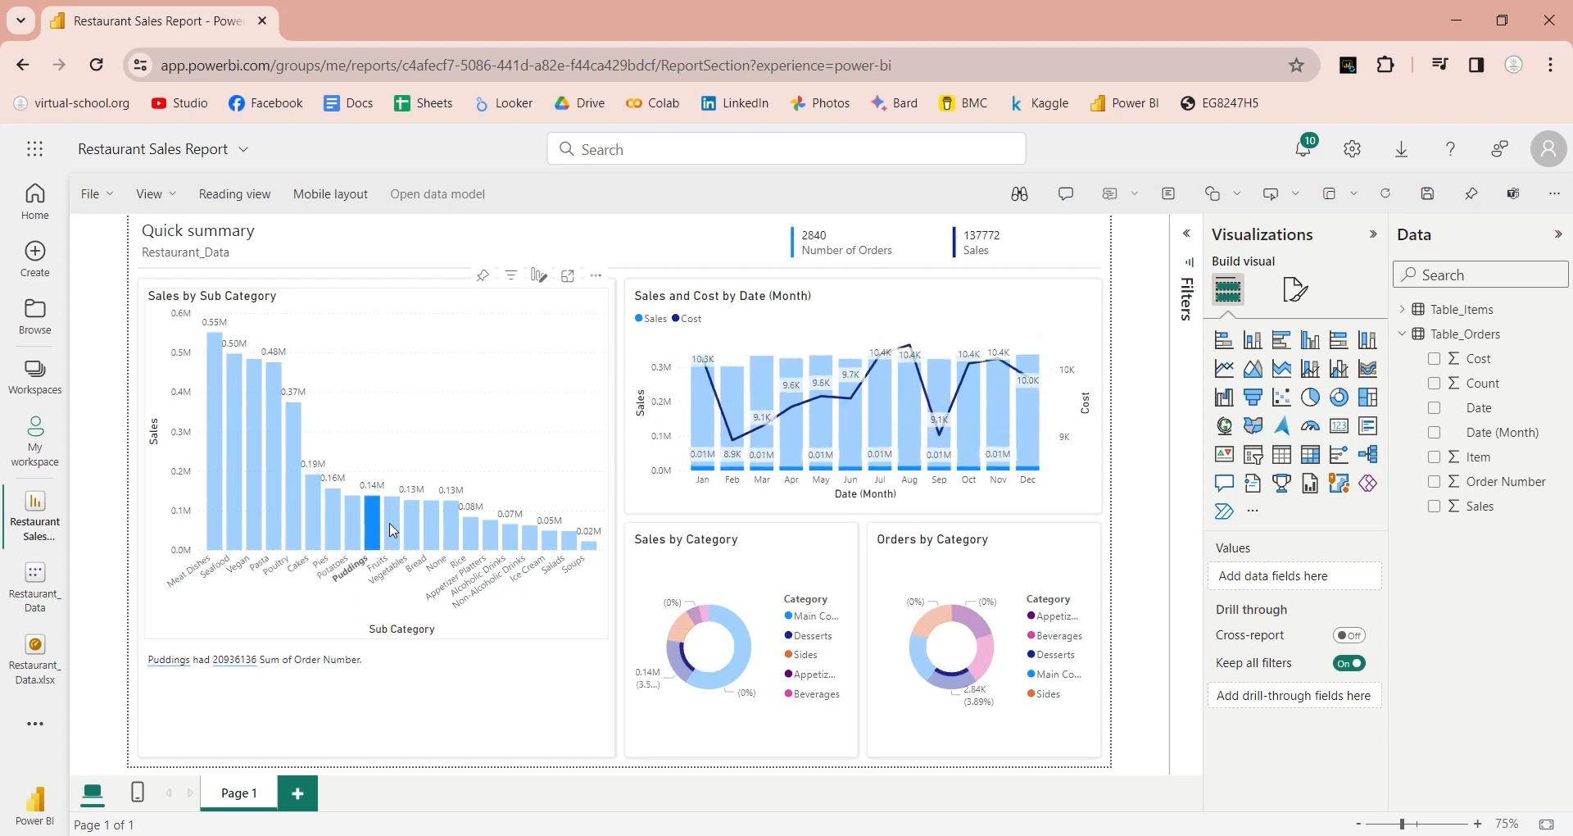
pyautogui.click(393, 529)
pyautogui.click(412, 531)
pyautogui.click(432, 532)
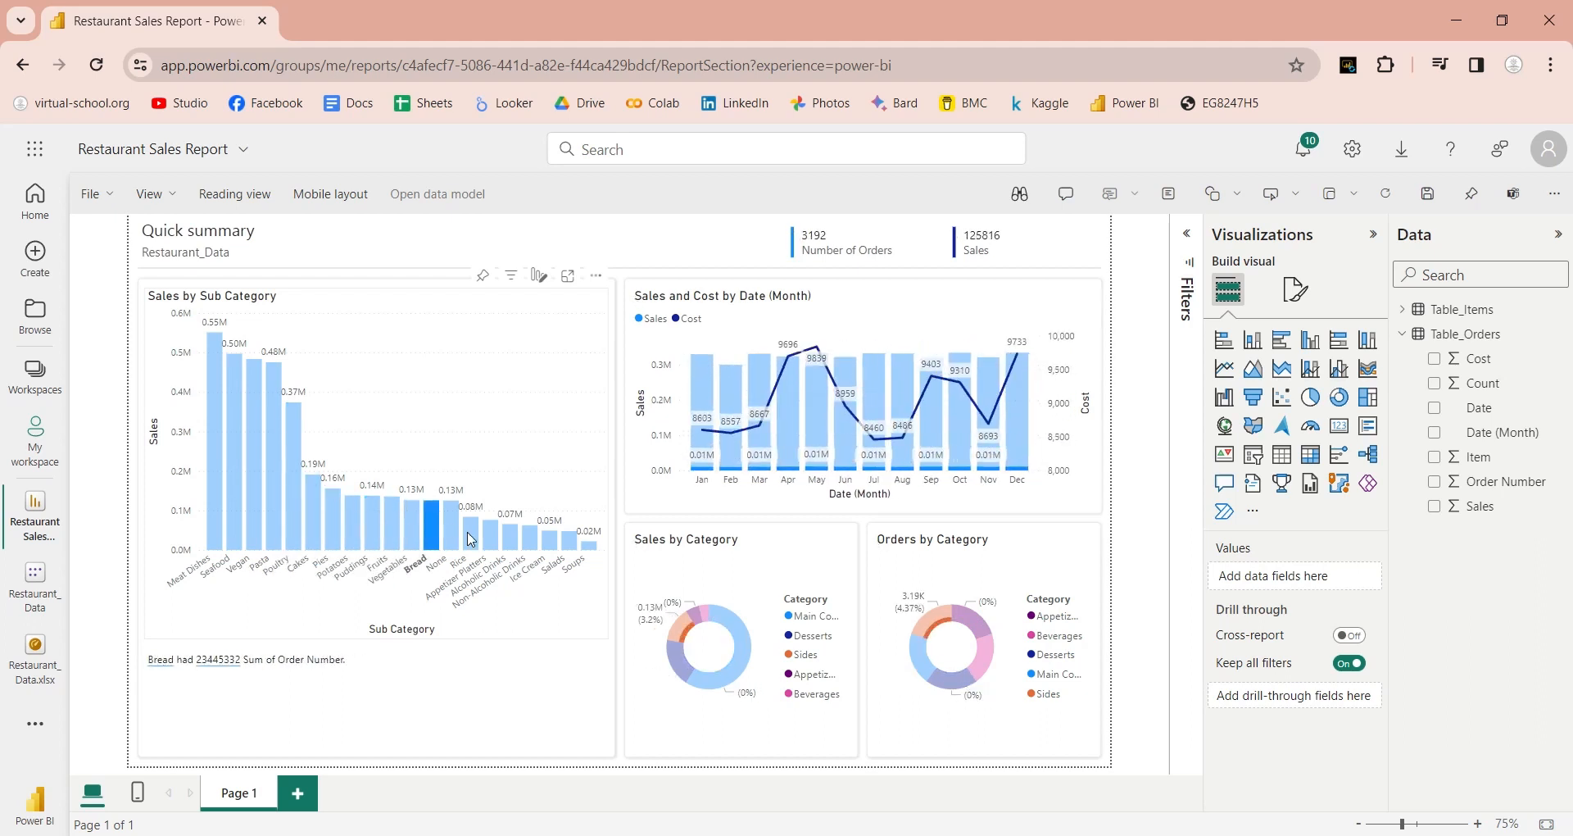
pyautogui.click(452, 537)
pyautogui.click(472, 541)
pyautogui.click(483, 540)
pyautogui.click(492, 541)
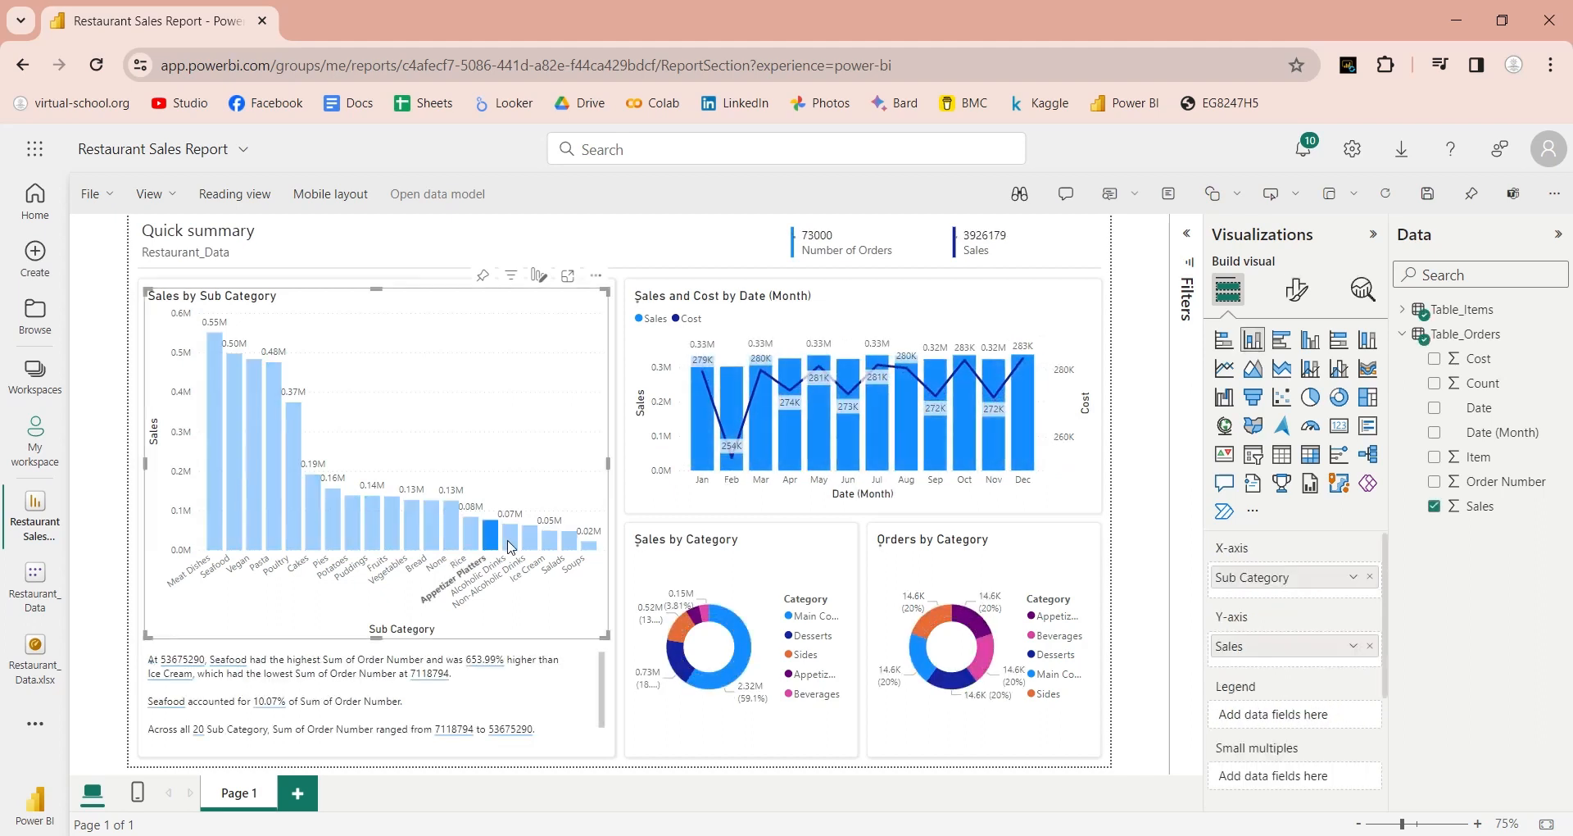
pyautogui.click(510, 542)
pyautogui.click(531, 545)
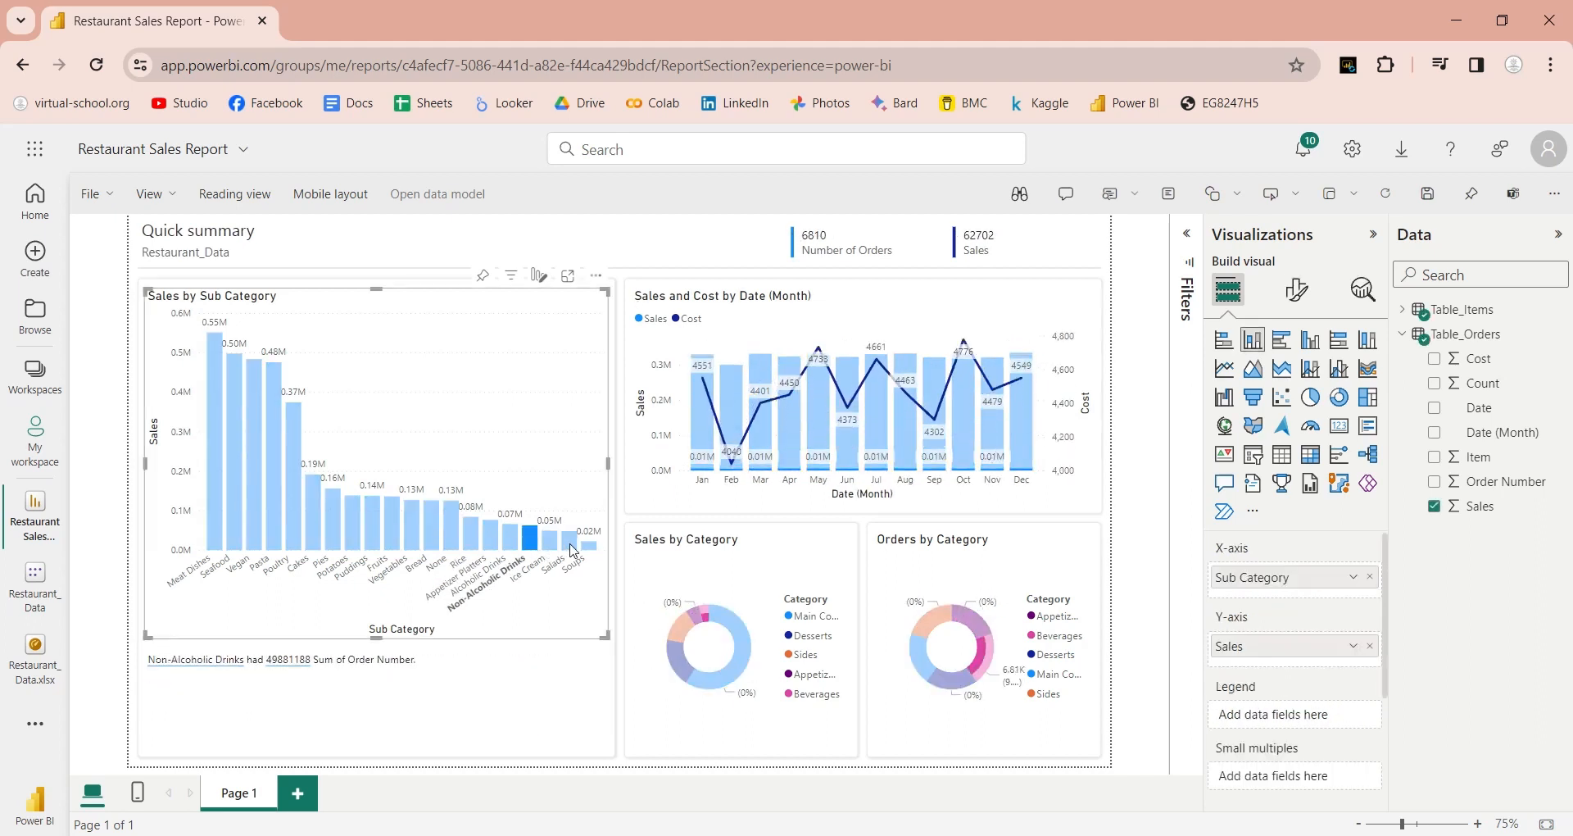
pyautogui.click(550, 545)
pyautogui.click(570, 544)
pyautogui.click(589, 545)
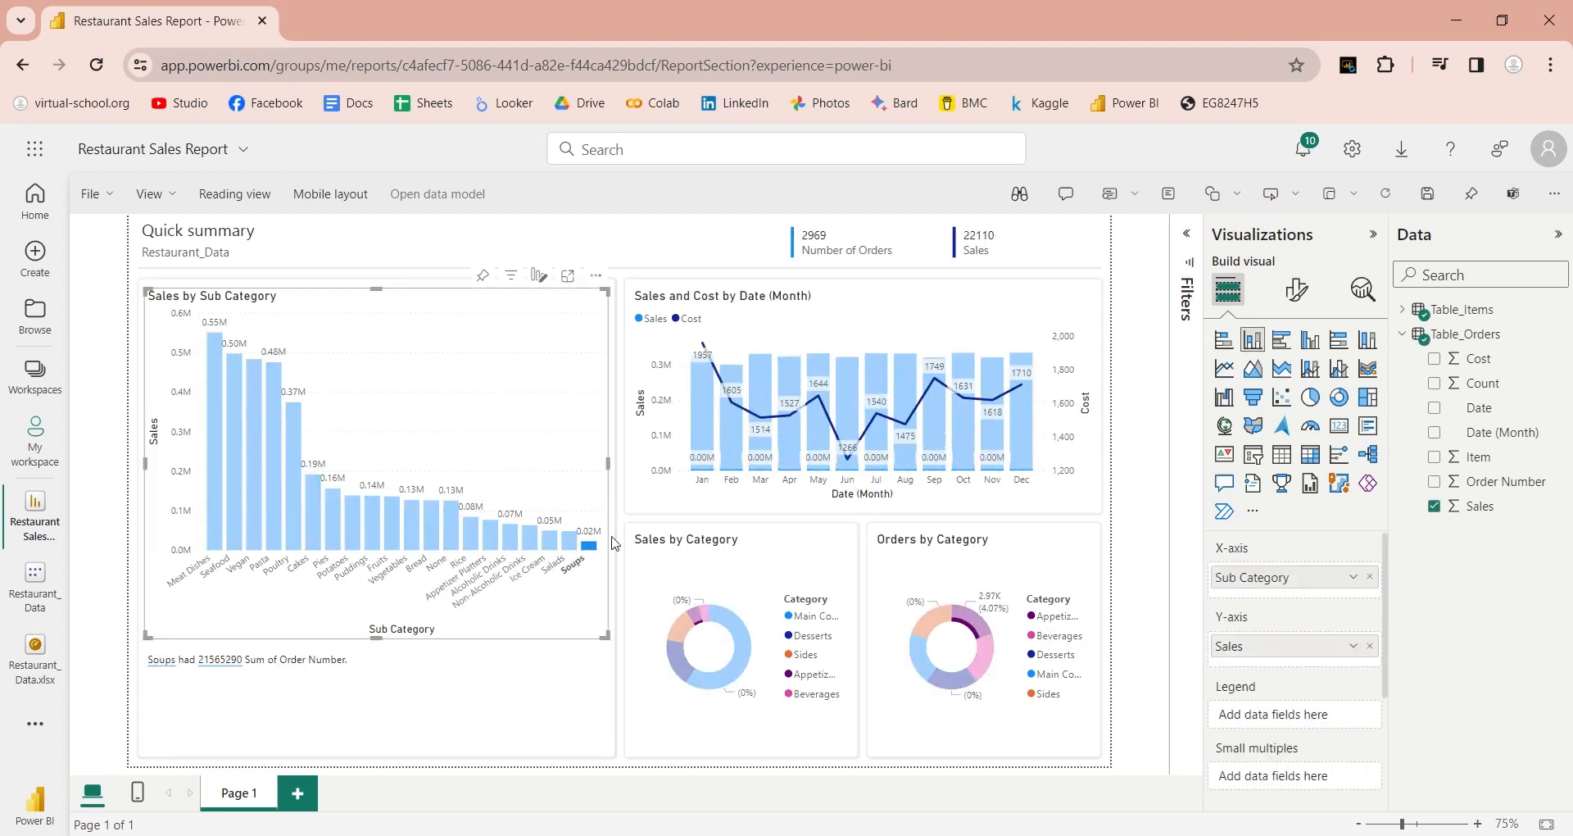
pyautogui.click(702, 432)
pyautogui.click(732, 440)
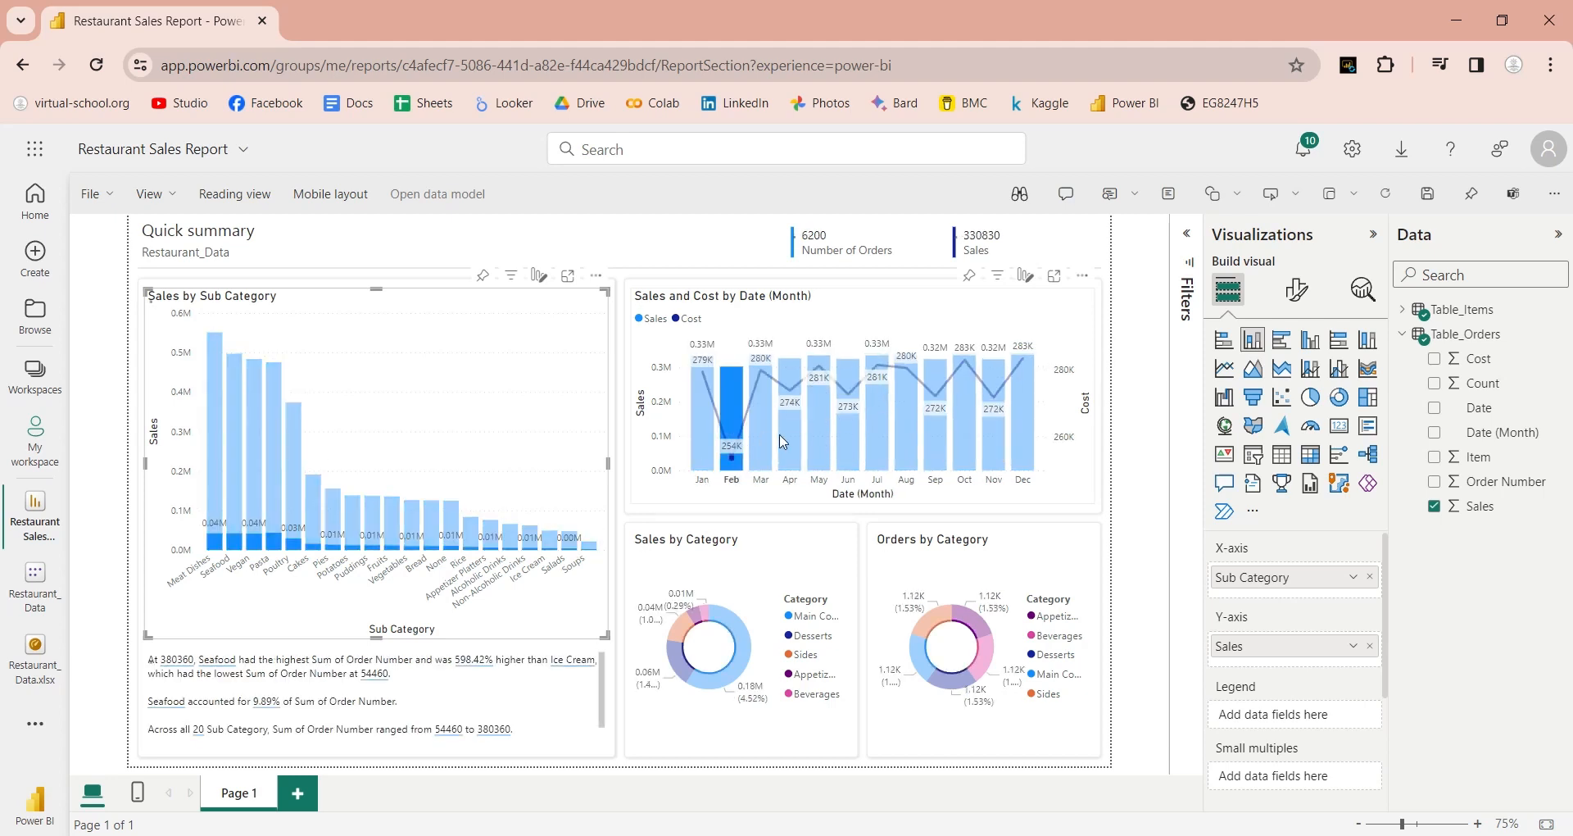
pyautogui.click(762, 440)
pyautogui.click(789, 440)
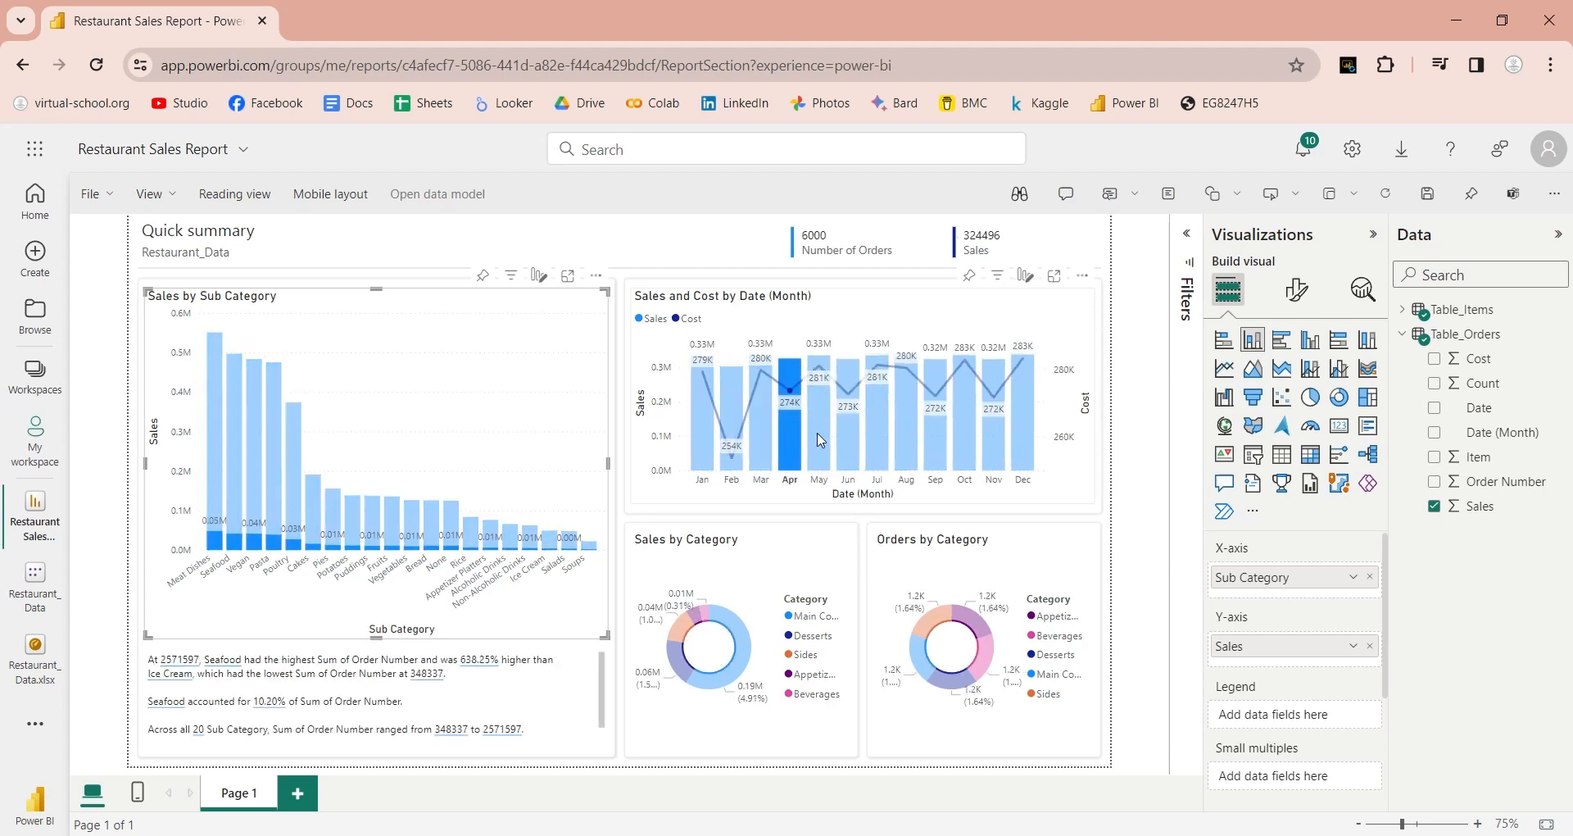
pyautogui.click(821, 441)
pyautogui.click(858, 448)
pyautogui.click(877, 449)
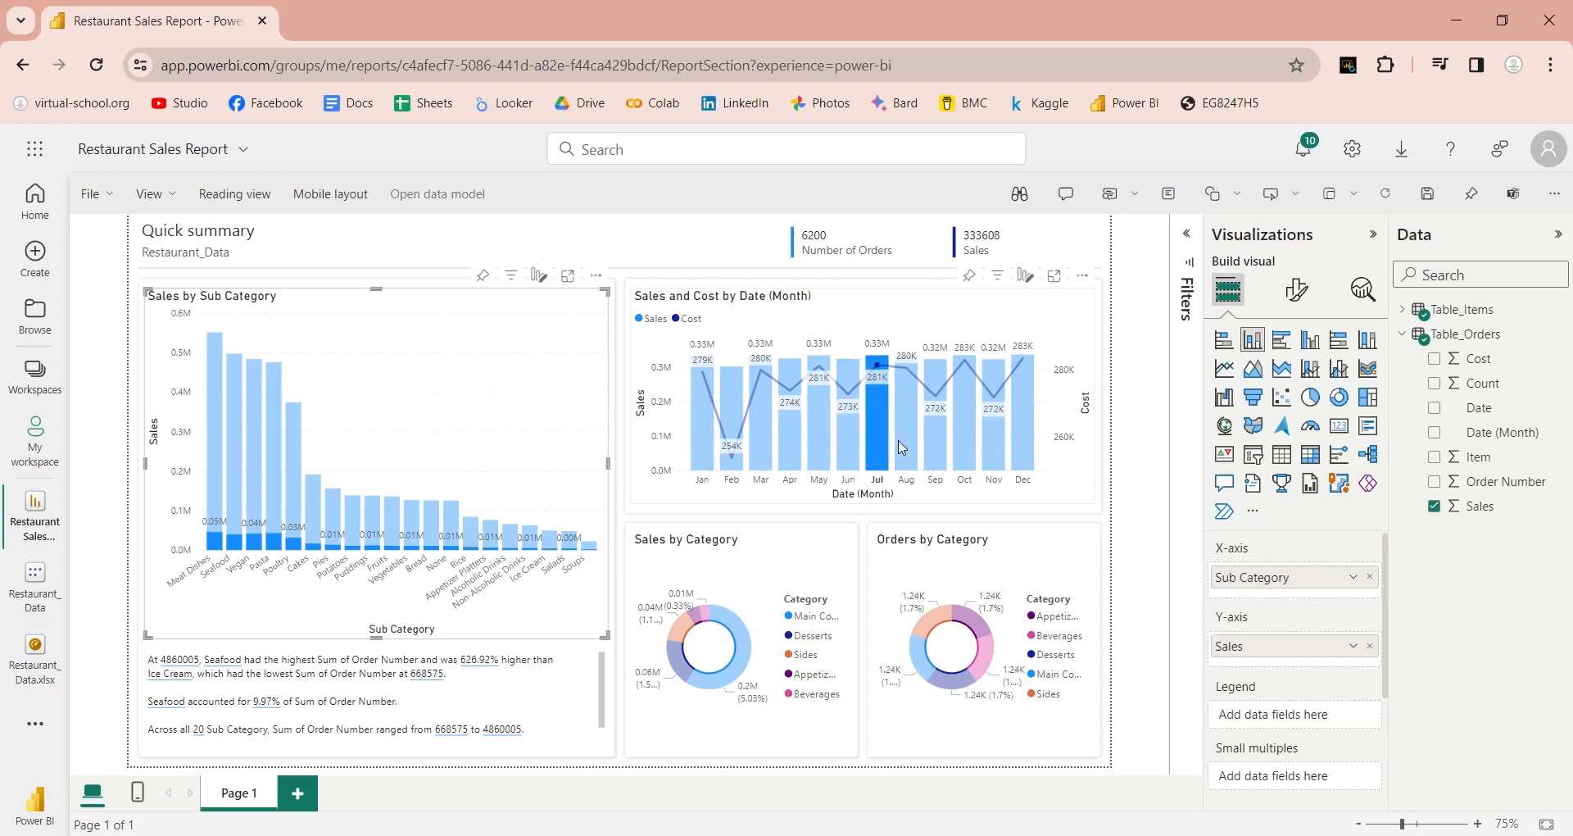
pyautogui.click(908, 448)
pyautogui.click(941, 443)
pyautogui.click(971, 442)
pyautogui.click(995, 446)
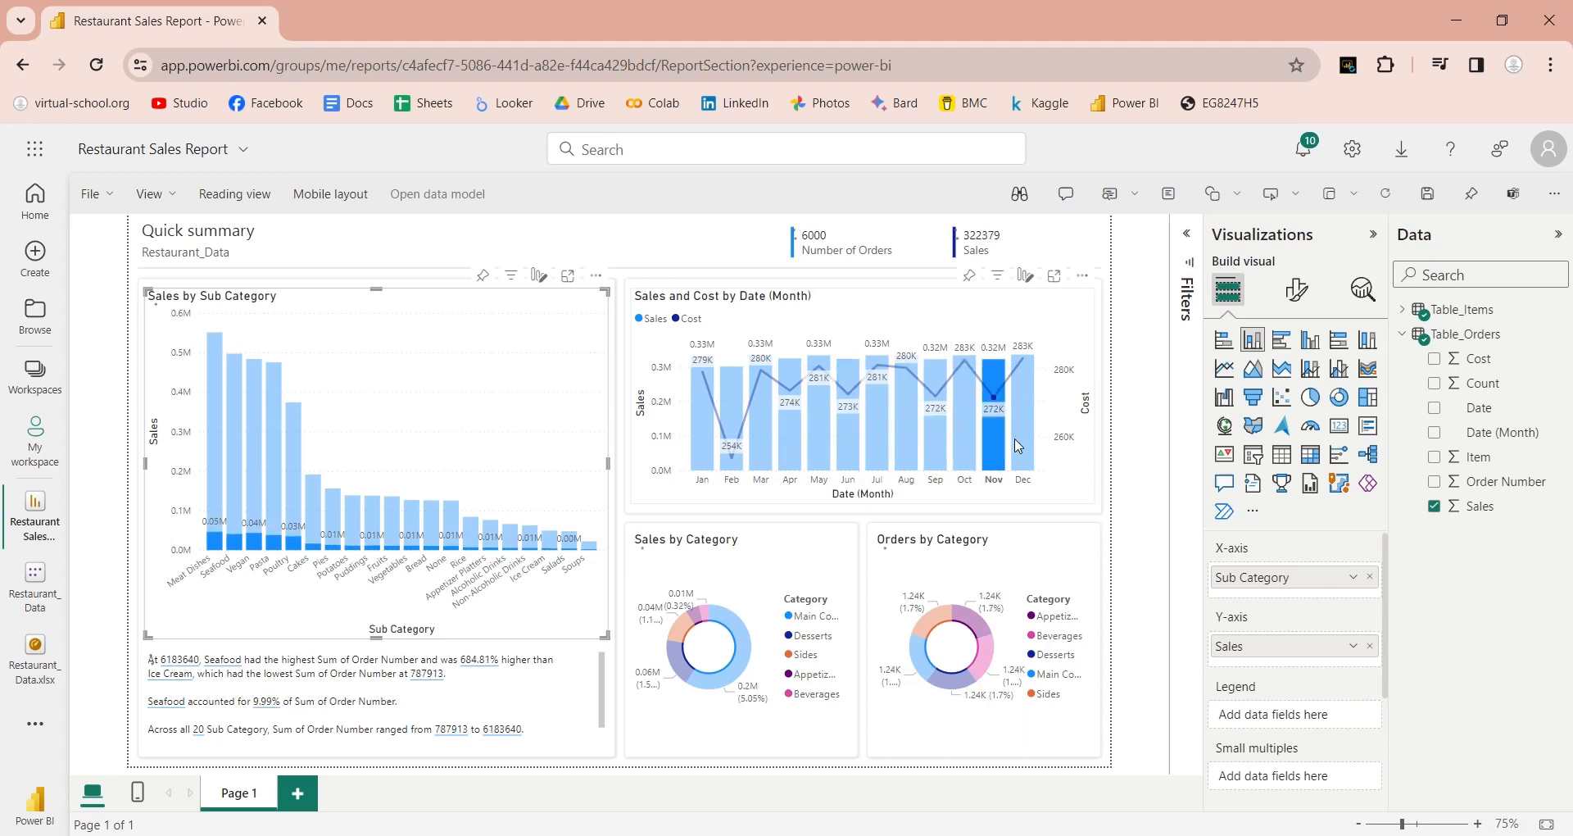
pyautogui.click(1023, 443)
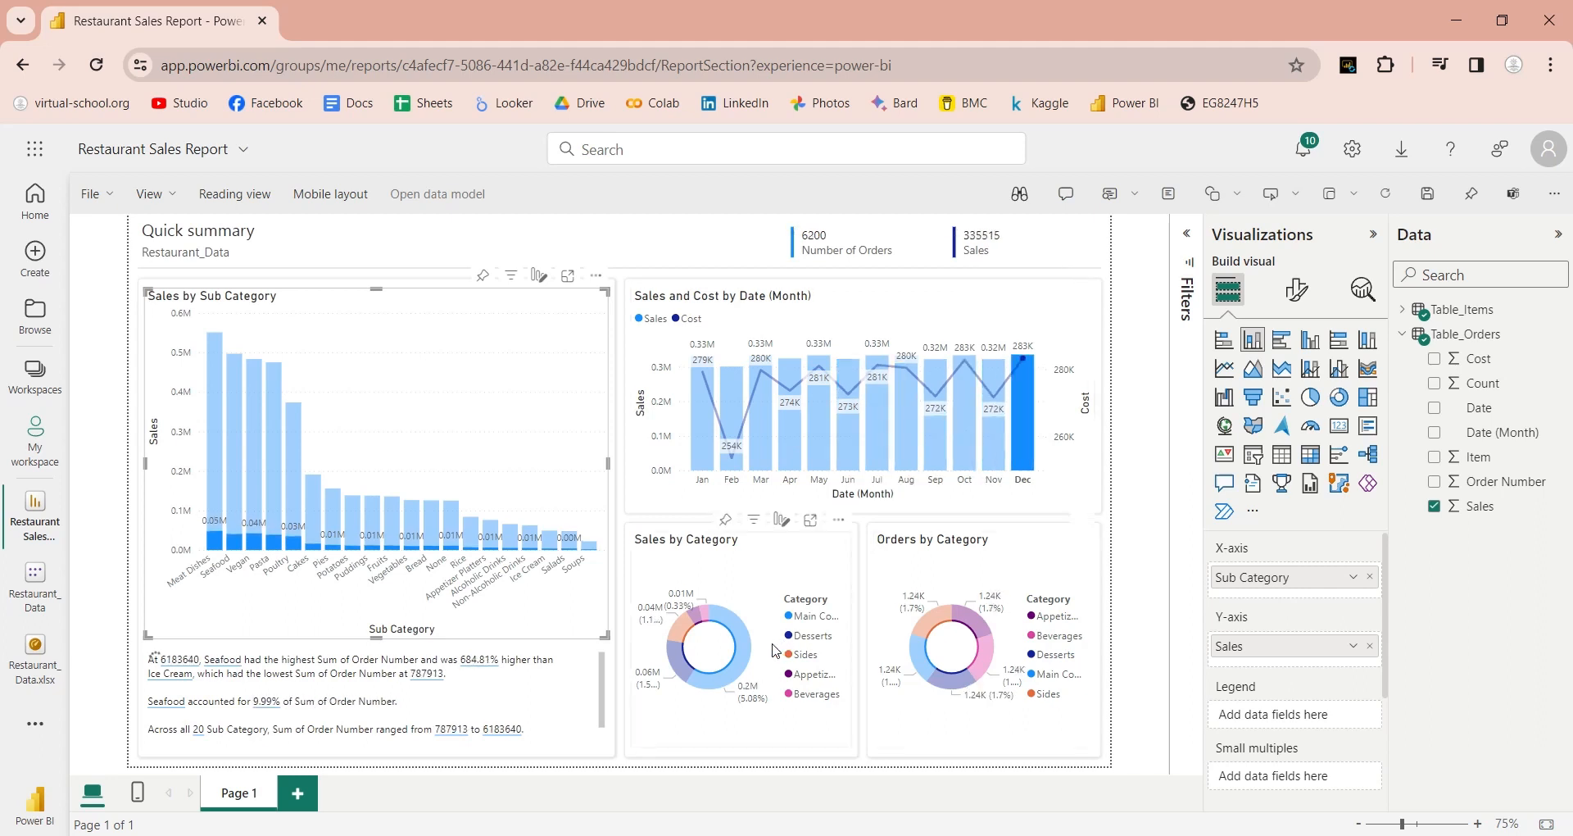
pyautogui.click(1005, 471)
pyautogui.click(752, 650)
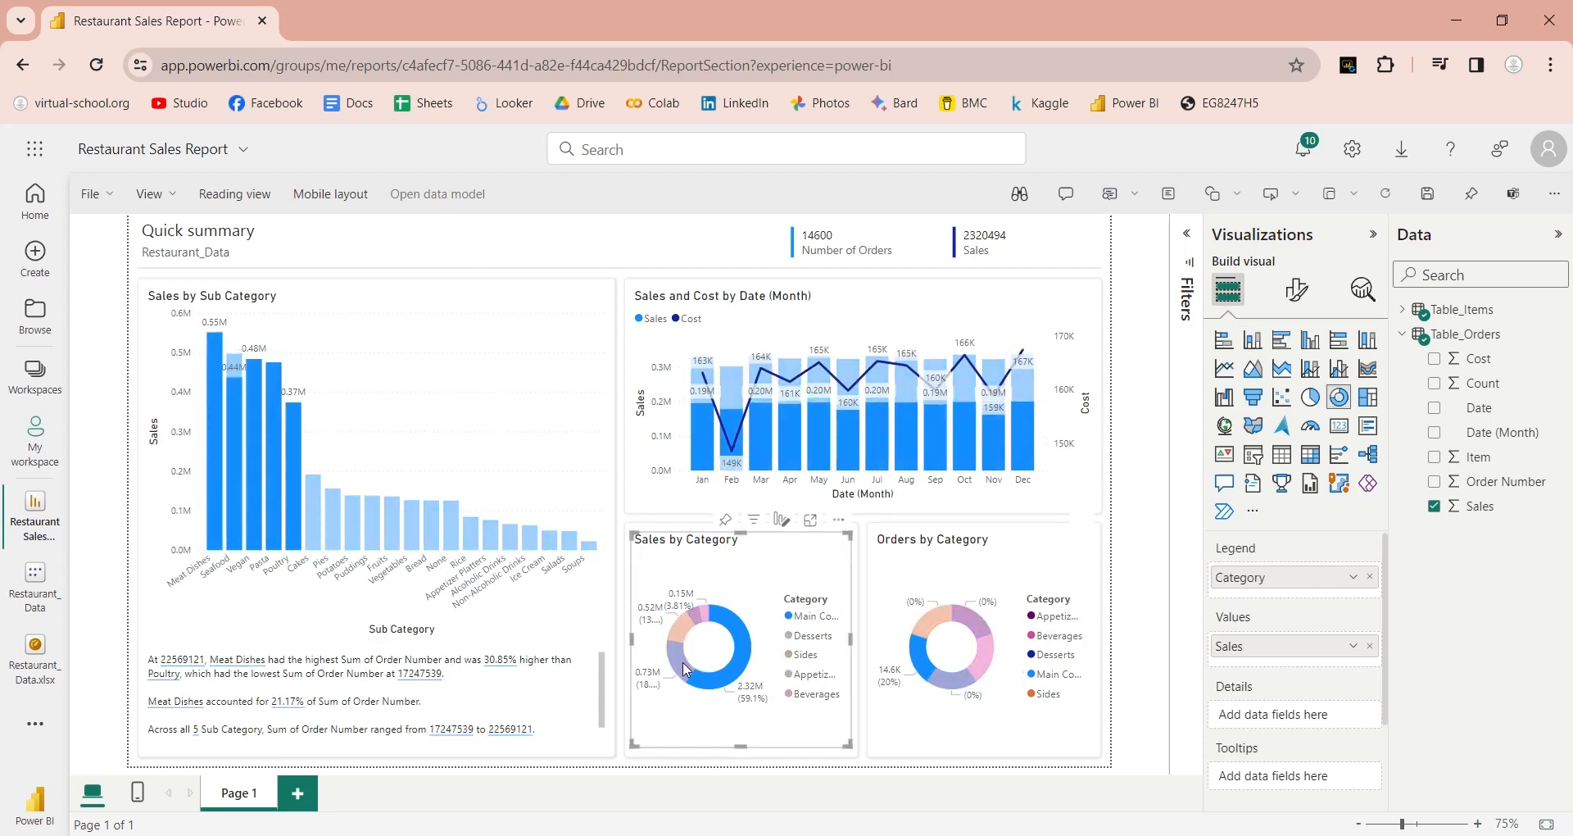
pyautogui.click(682, 661)
pyautogui.click(705, 613)
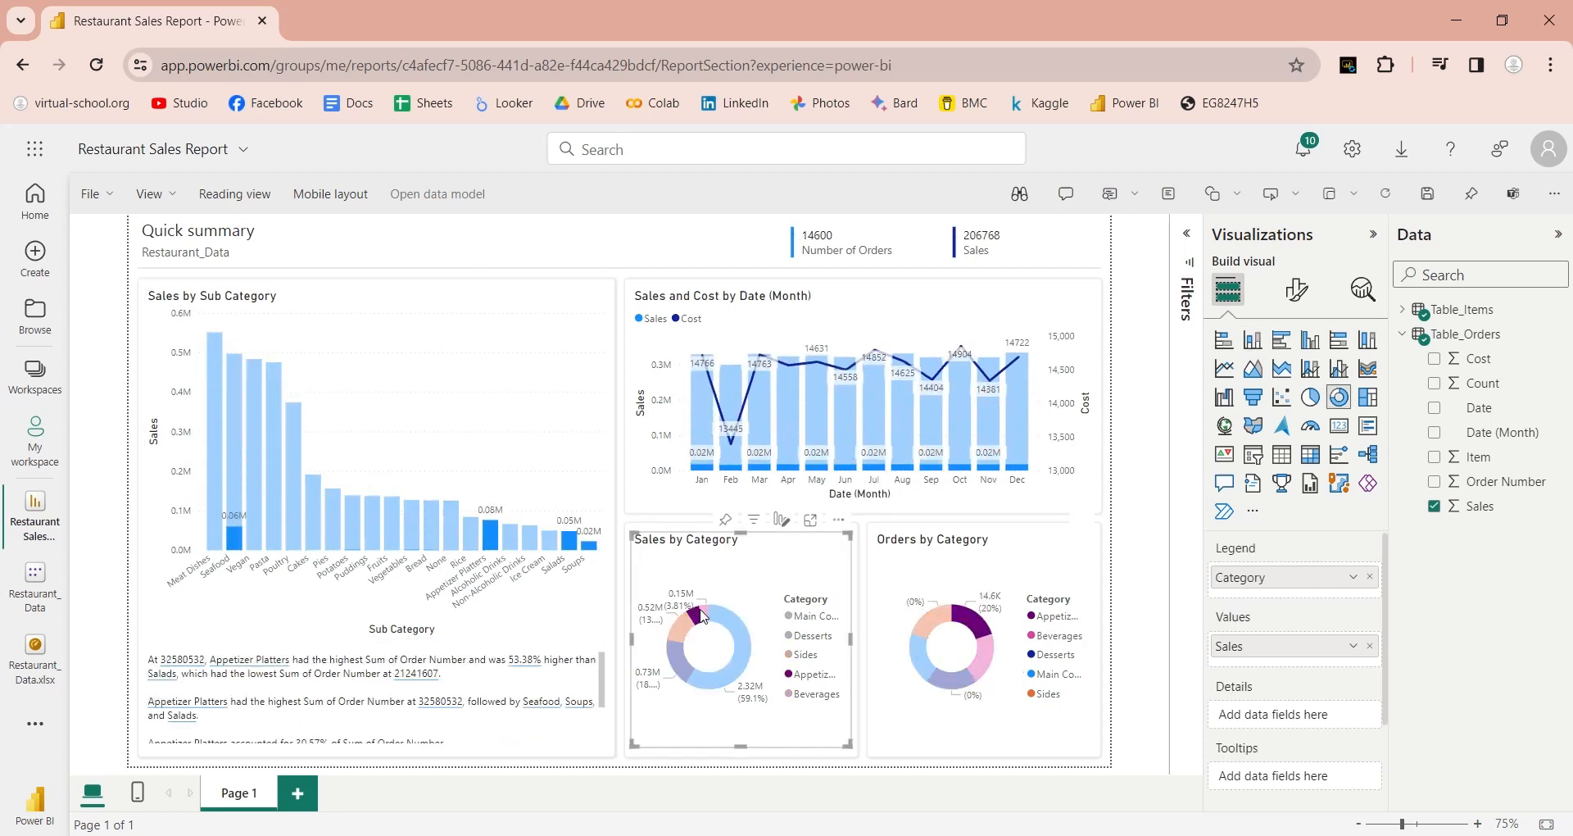
pyautogui.click(704, 614)
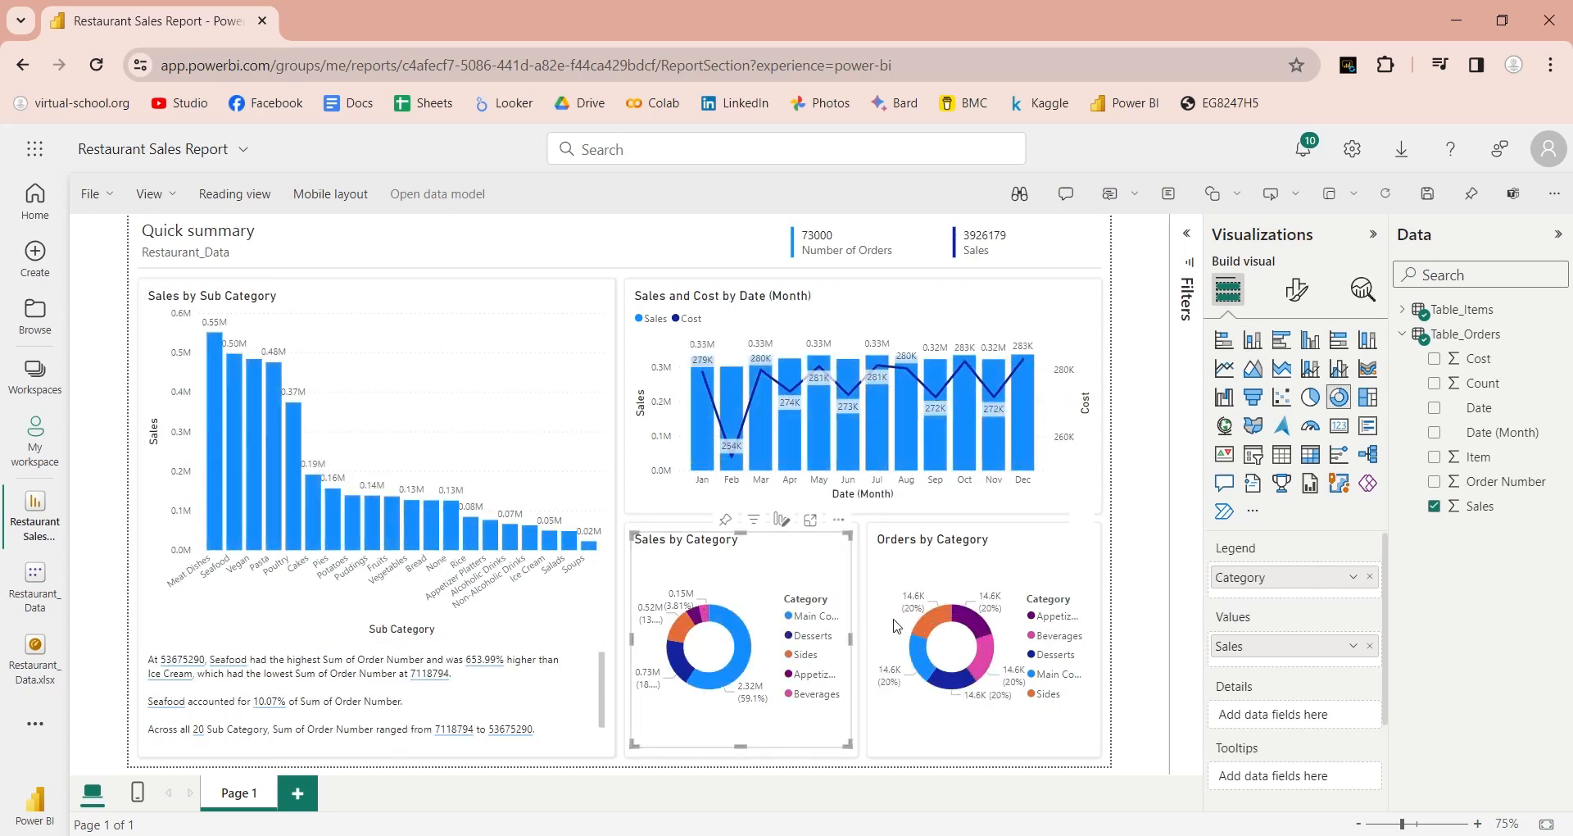
pyautogui.click(949, 620)
pyautogui.click(967, 622)
pyautogui.click(985, 653)
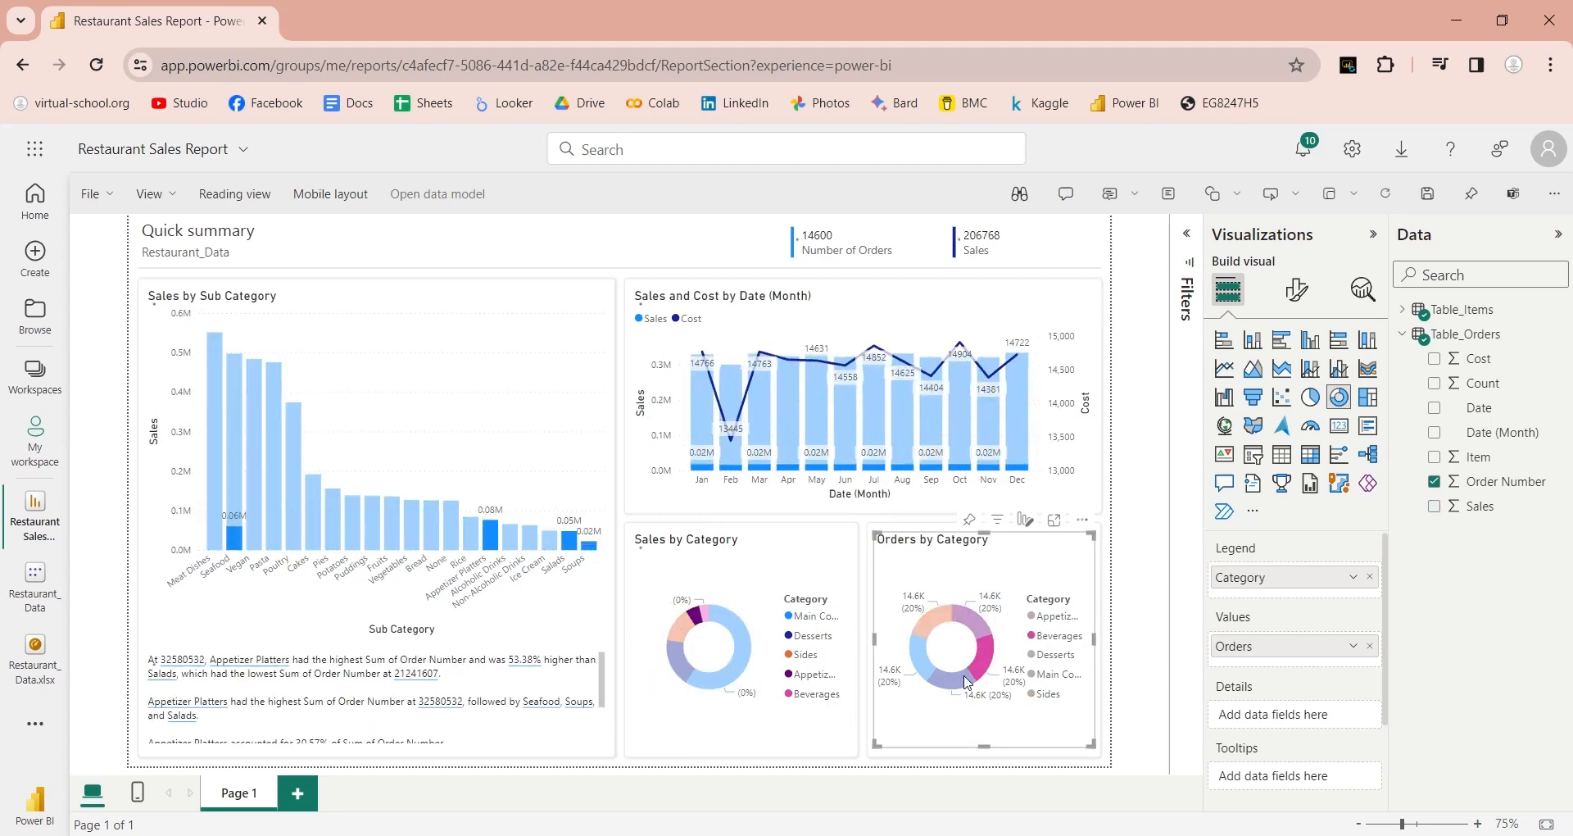
pyautogui.click(957, 680)
pyautogui.click(923, 653)
pyautogui.click(933, 621)
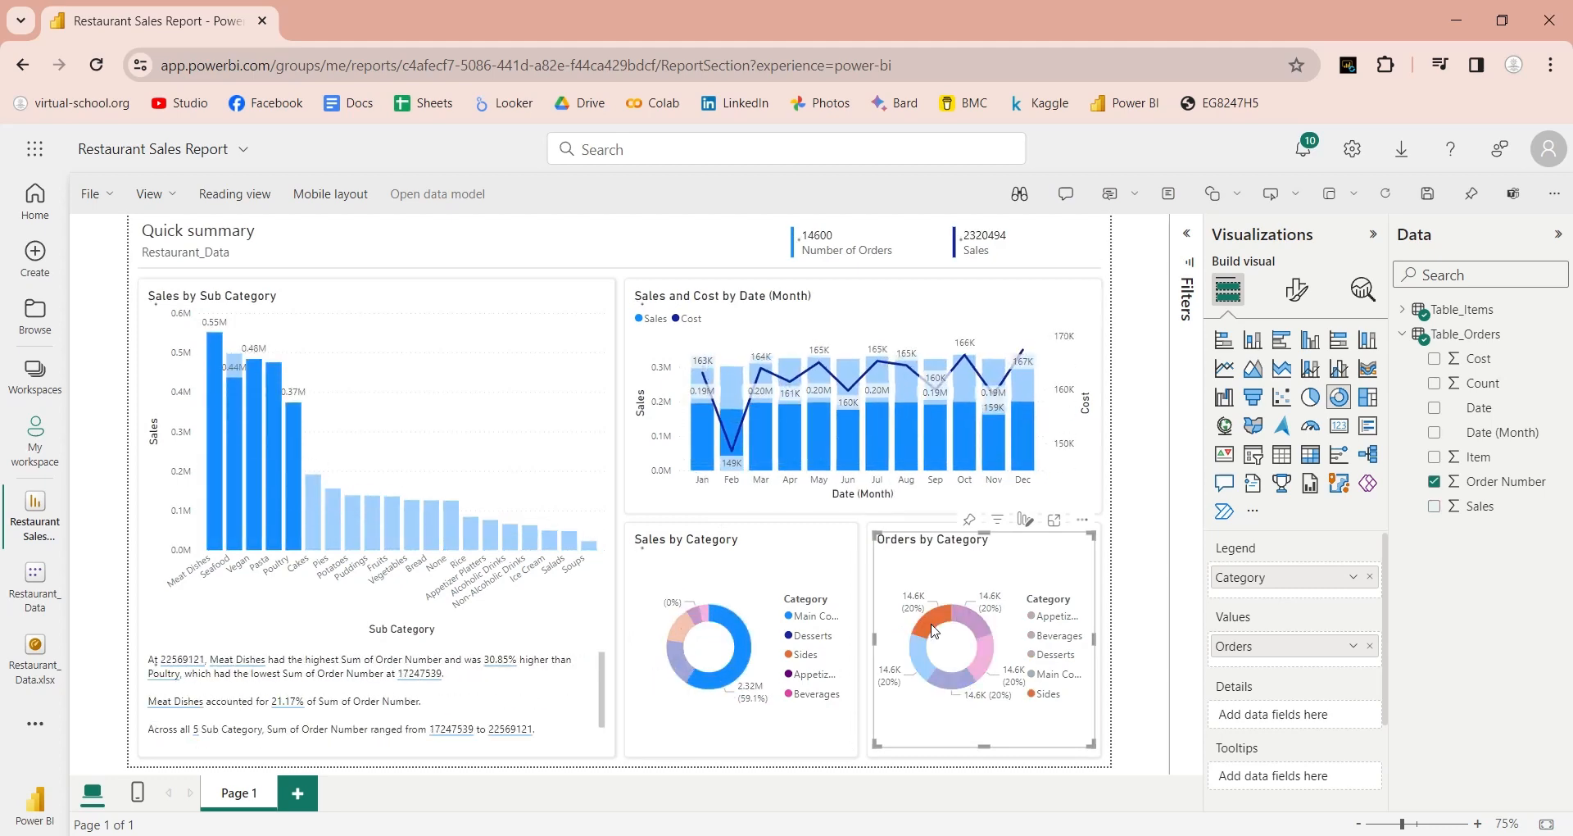
pyautogui.click(933, 620)
pyautogui.click(1121, 571)
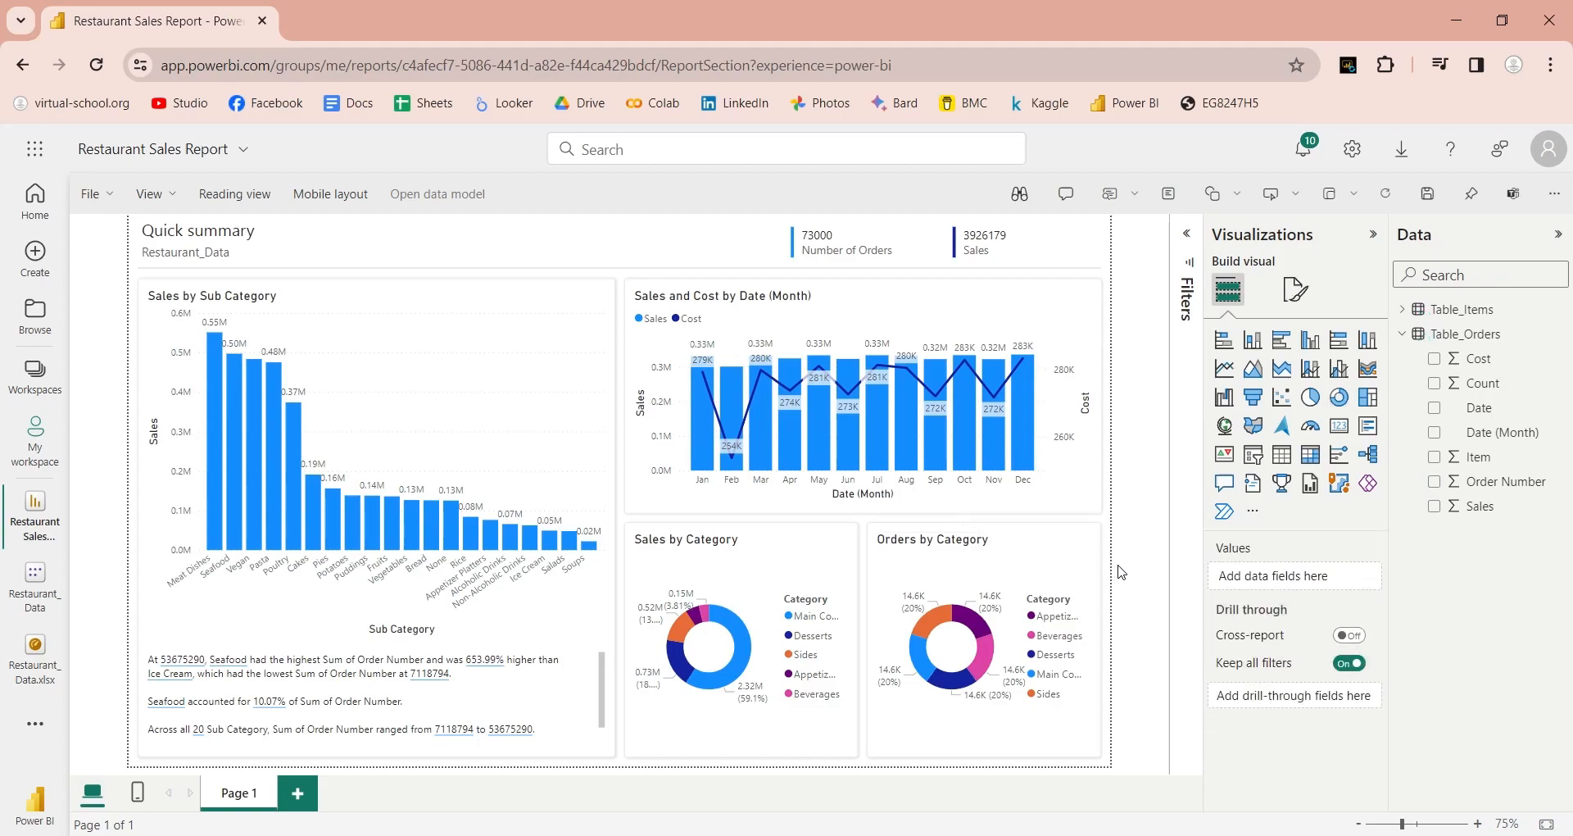